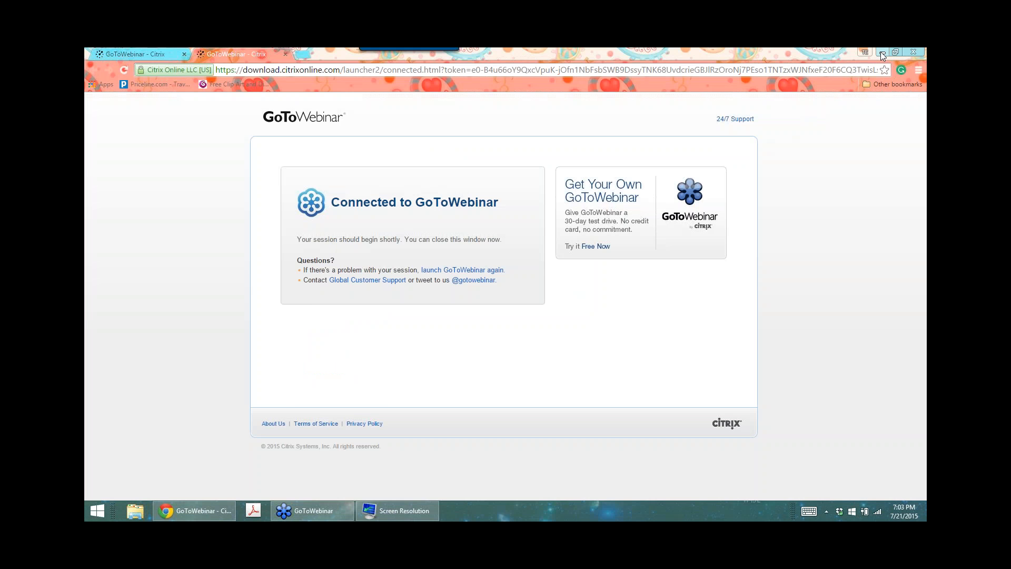
- Switch to My Quilt Embellisher and create a new blank design
left_click(882, 52)
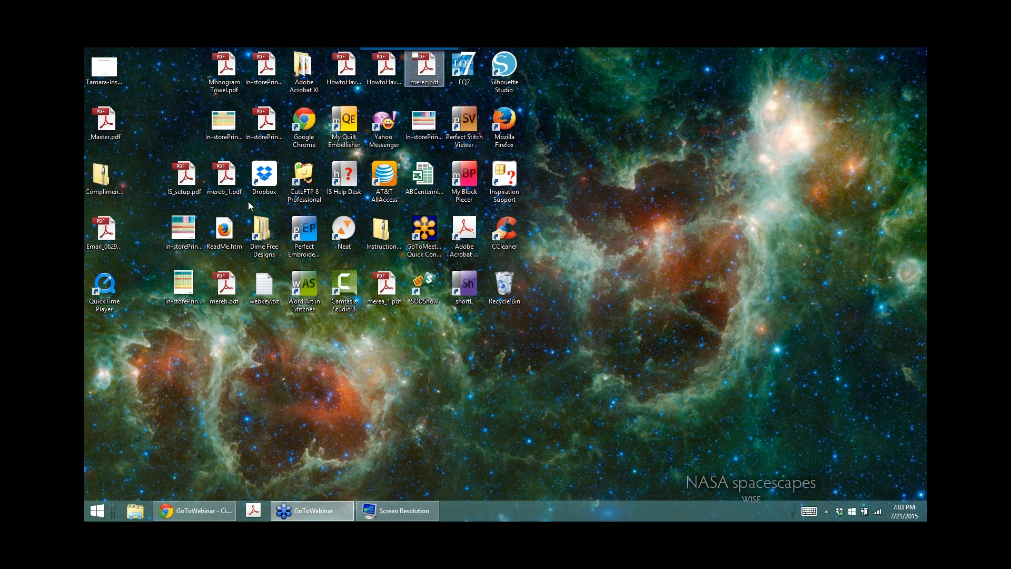
left_click(346, 128)
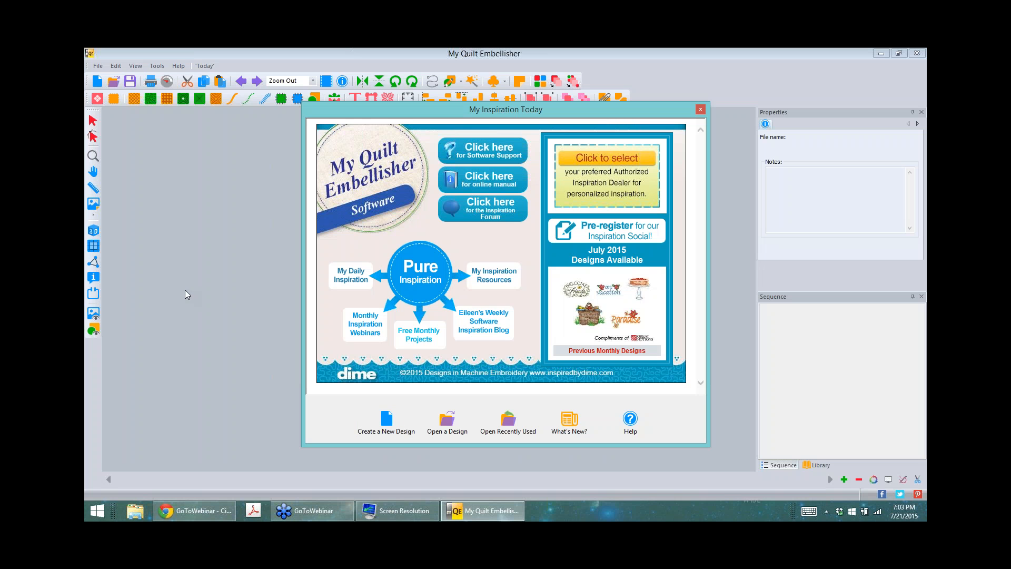
left_click(388, 420)
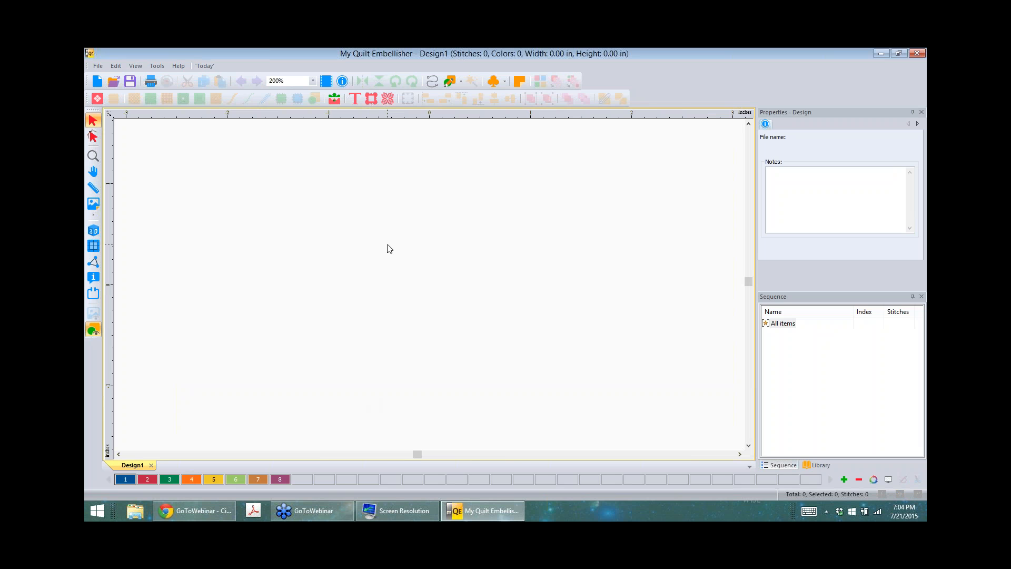
- Draw a practice run path about 3.40 by 1.30 in, with straight segments first and smooth curves looping back beneath them
left_click(432, 84)
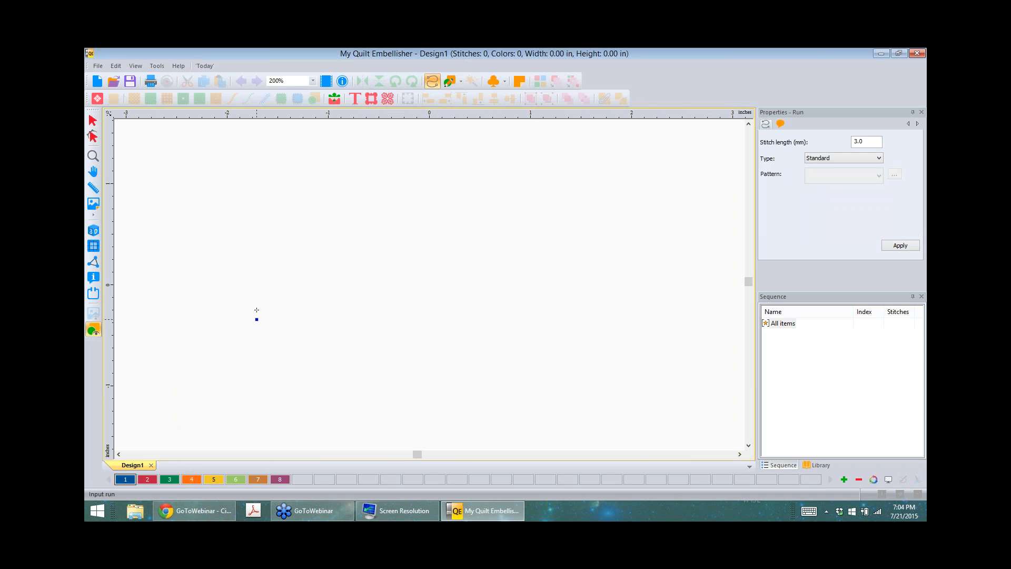
left_click(262, 274)
left_click(310, 274)
left_click(372, 341)
left_click(437, 317)
left_click(451, 258)
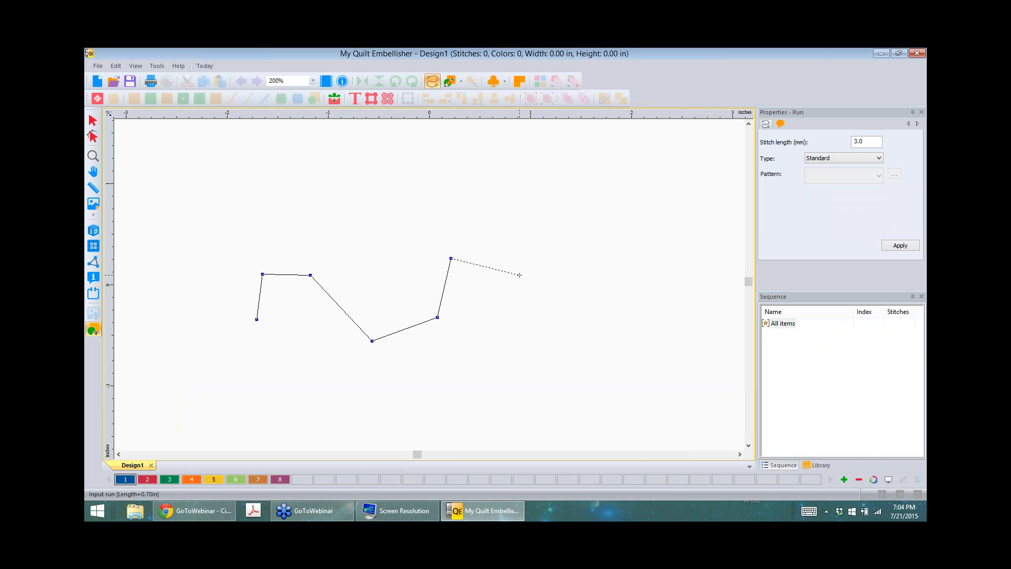
left_click(519, 258)
left_click(580, 318)
left_click(550, 356)
left_click(499, 380)
left_click(451, 385)
left_click(465, 334)
left_click(485, 297)
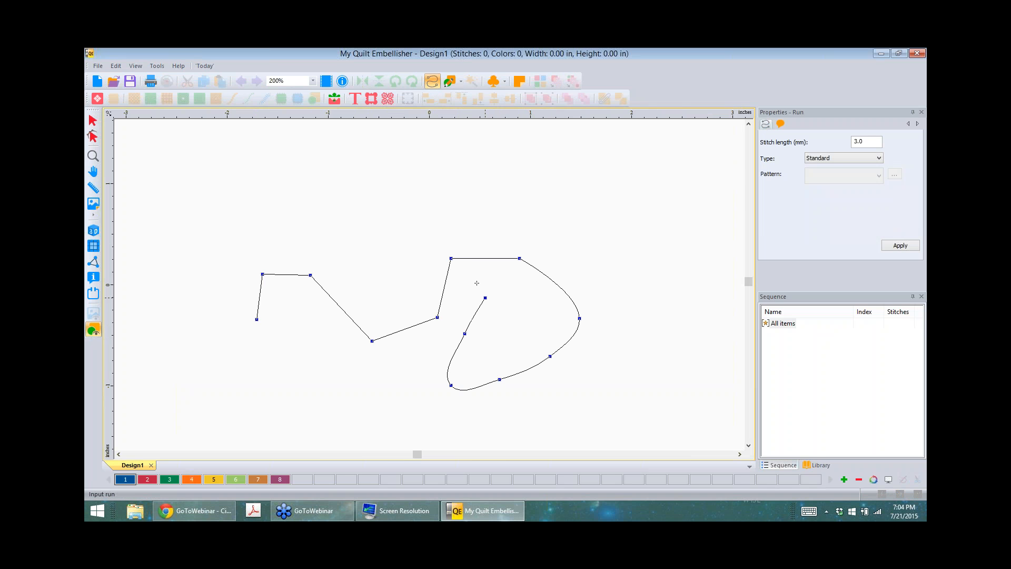
left_click(468, 285)
left_click(448, 319)
left_click(418, 366)
left_click(391, 383)
left_click(356, 358)
left_click(331, 311)
left_click(302, 332)
left_click(269, 378)
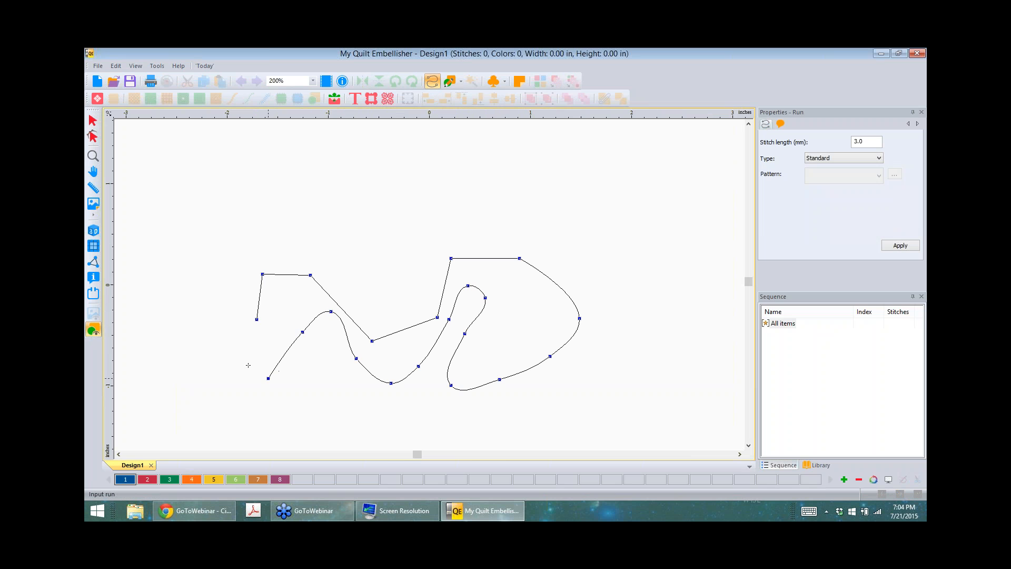
left_click(235, 359)
key("Return")
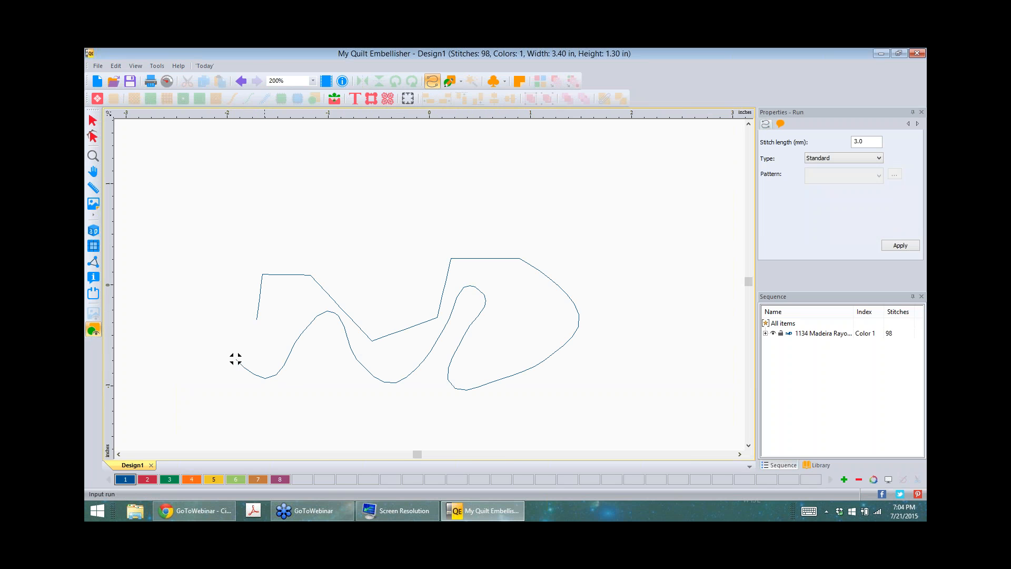
- Delete the practice run path from the design
left_click(93, 121)
left_click(235, 359)
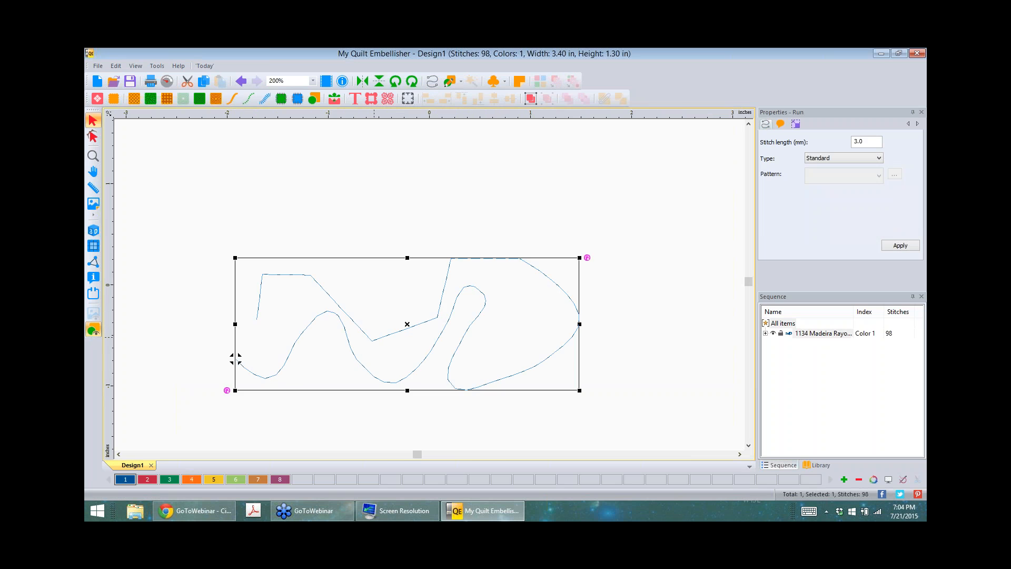
key("Delete")
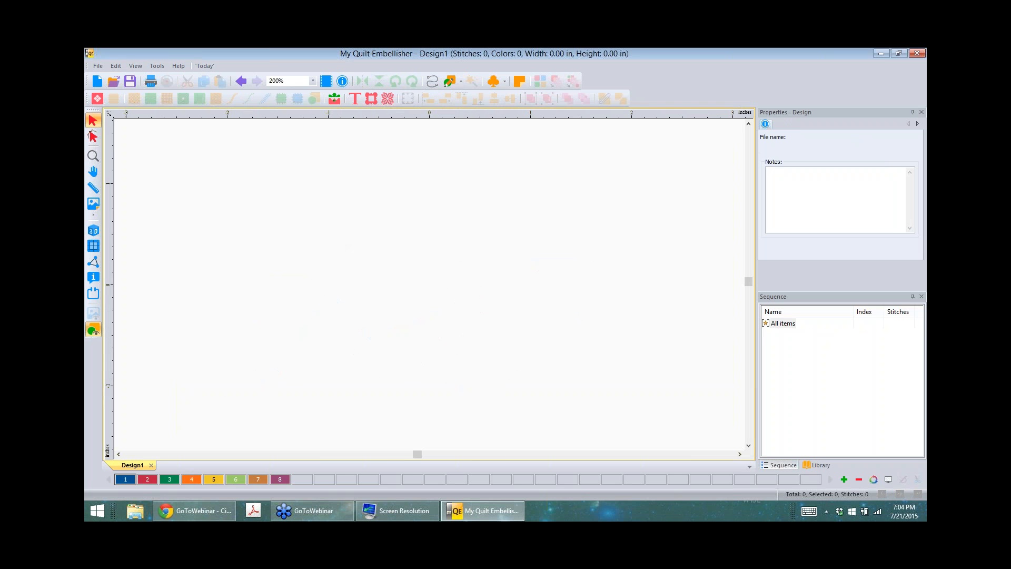
- Load FriendshipBlossumVariation.jpg from the Images folder as the design's backdrop
left_click(94, 204)
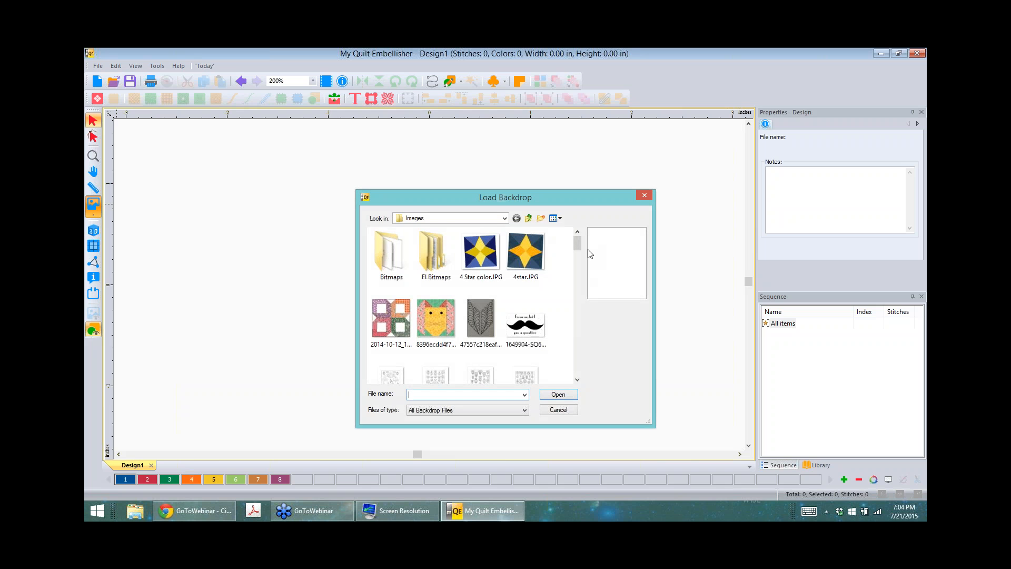
left_click_drag(580, 247, 586, 303)
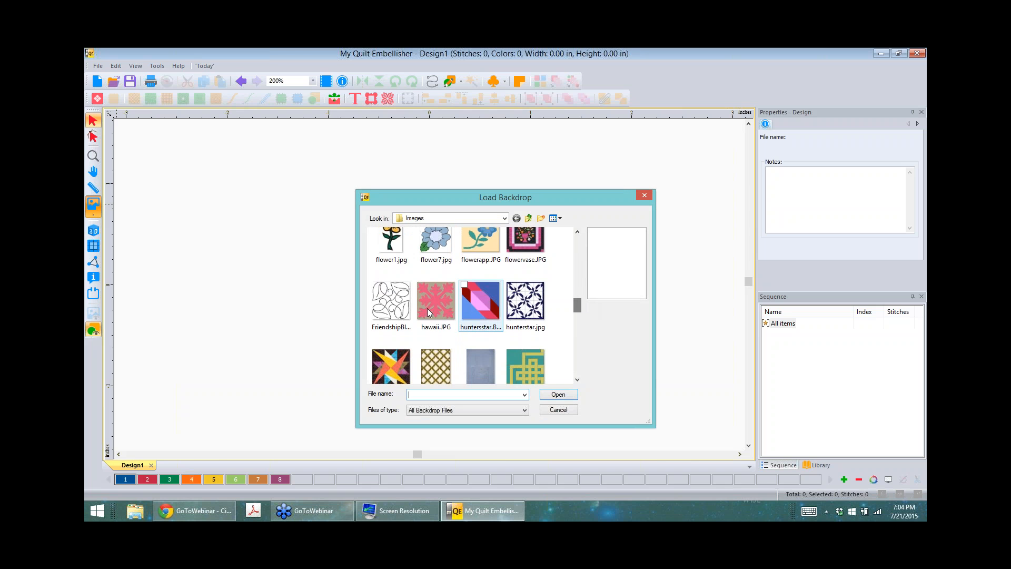
left_click(391, 302)
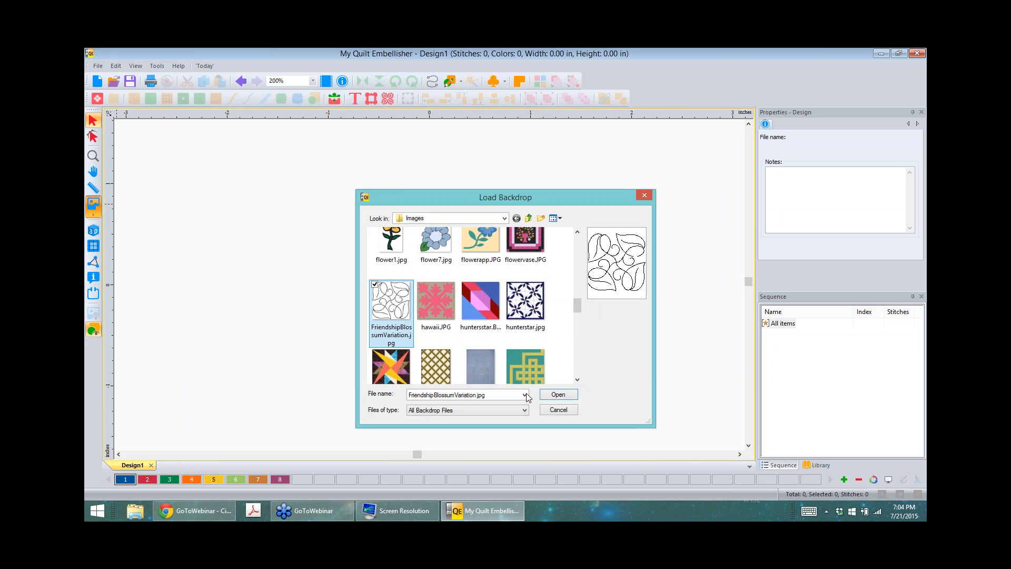
left_click(559, 396)
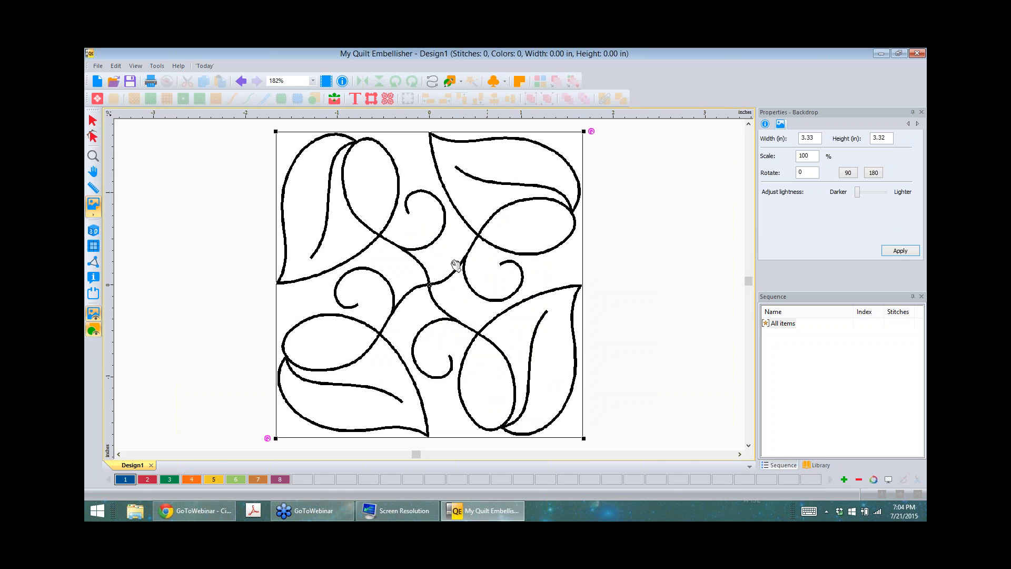
- Set the backdrop image's width to 8 inches and apply the change
scroll(454, 277, "up", 10)
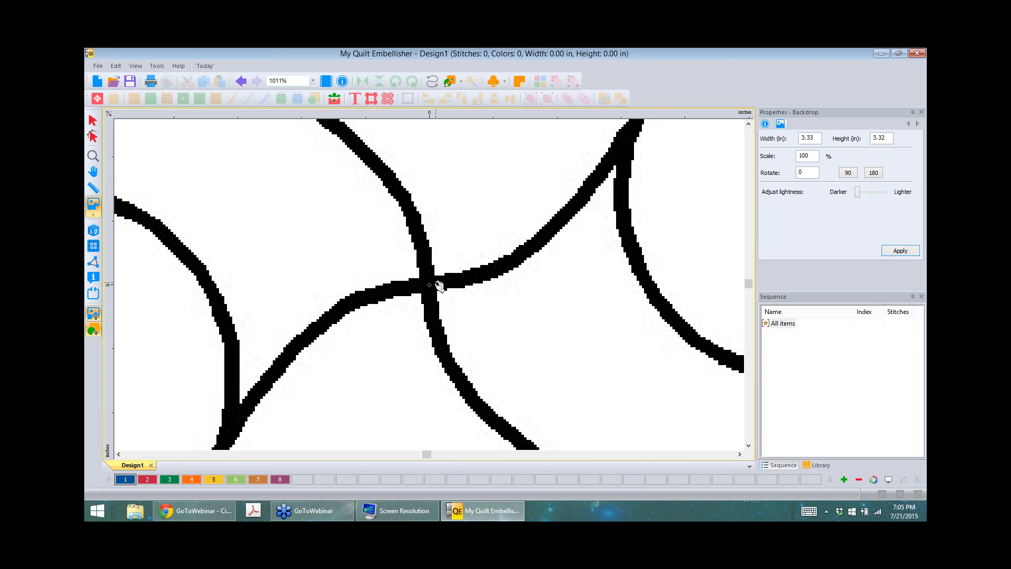
scroll(439, 286, "down", 5)
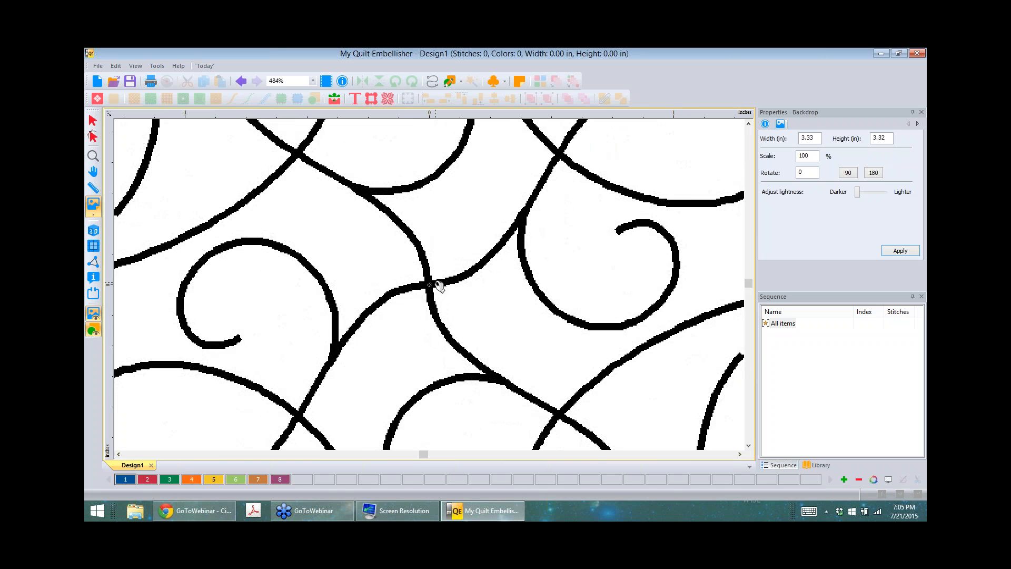
scroll(438, 286, "down", 5)
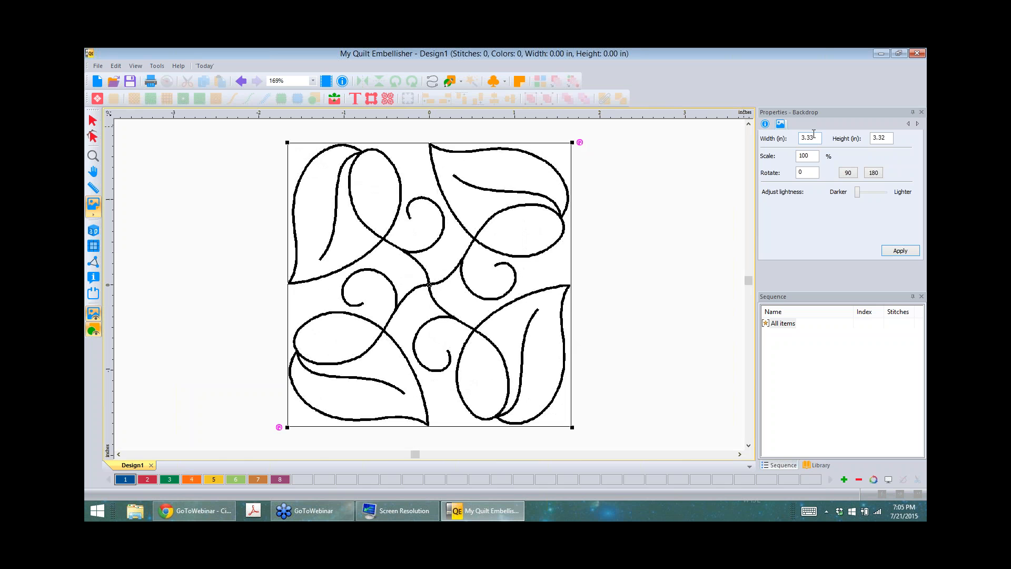
left_click_drag(814, 135, 792, 134)
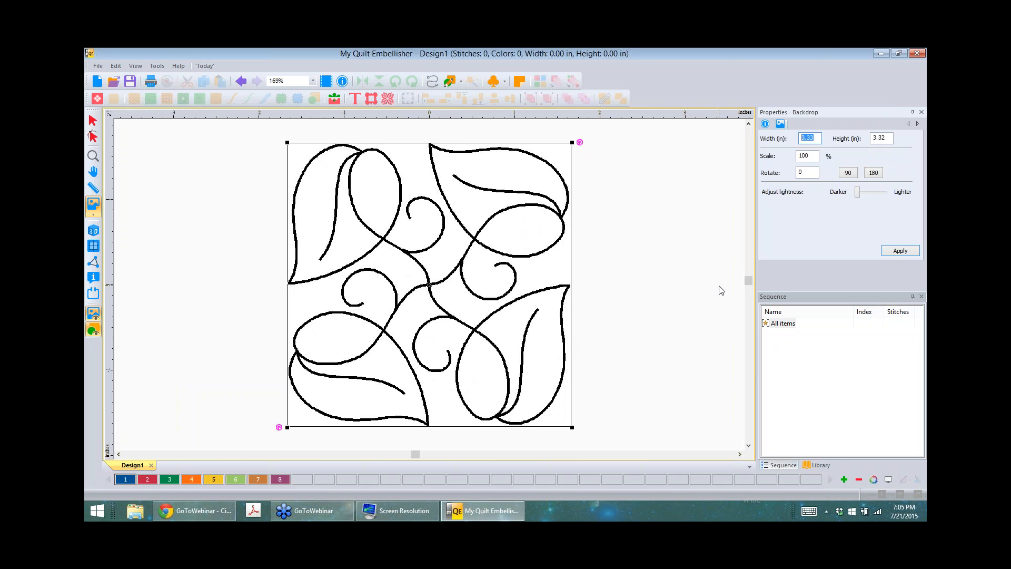
type("8.")
left_click(901, 253)
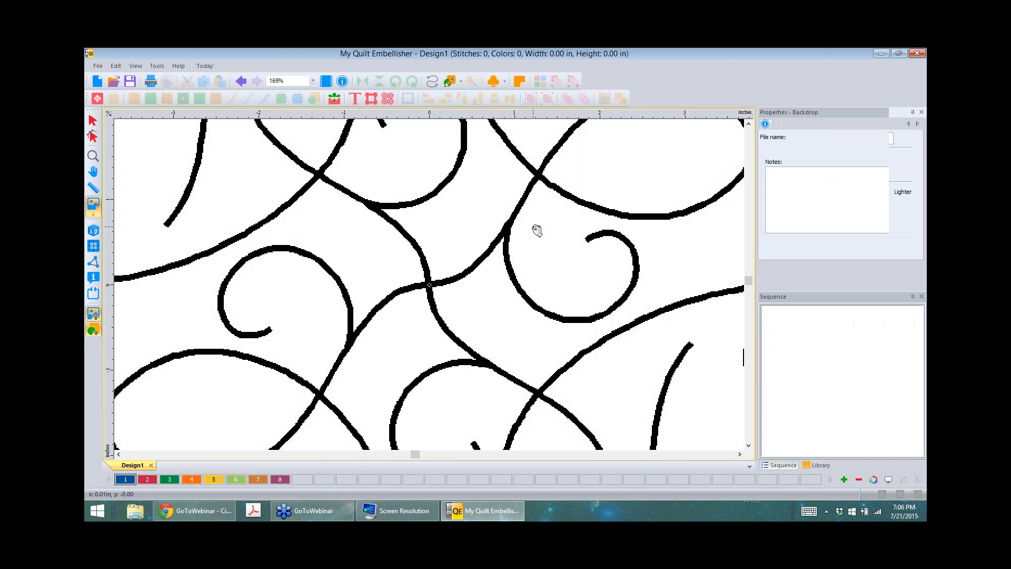
scroll(537, 229, "down", 5)
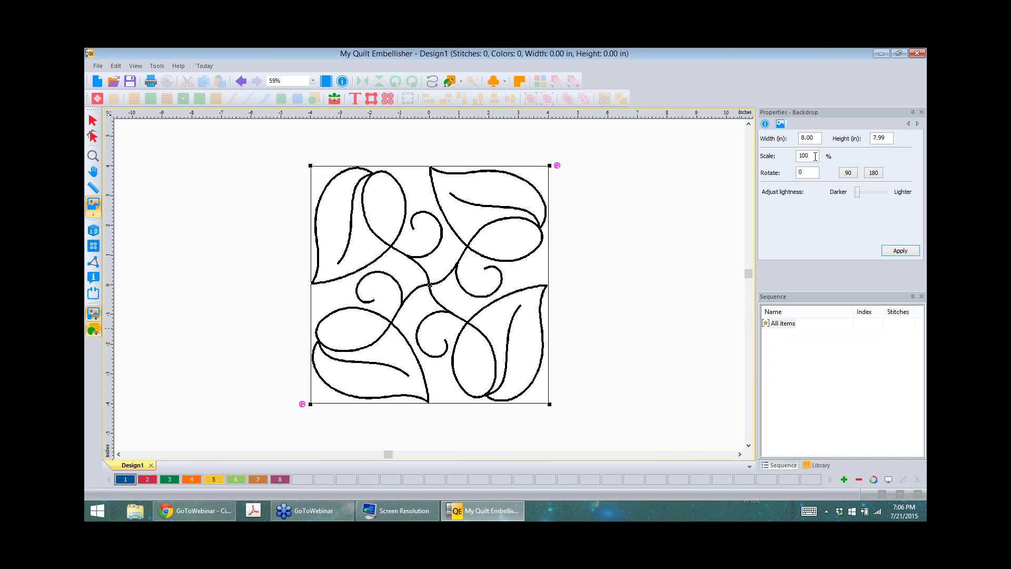
- Lighten the backdrop image almost fully, and return its lightness to the darkest setting
double_click(804, 173)
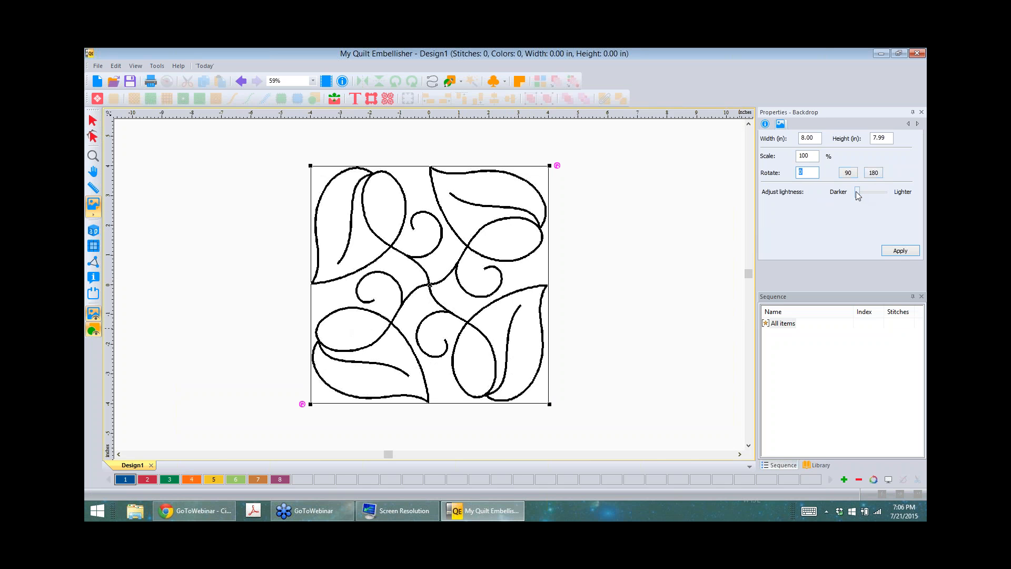
left_click_drag(857, 195, 883, 196)
left_click(899, 251)
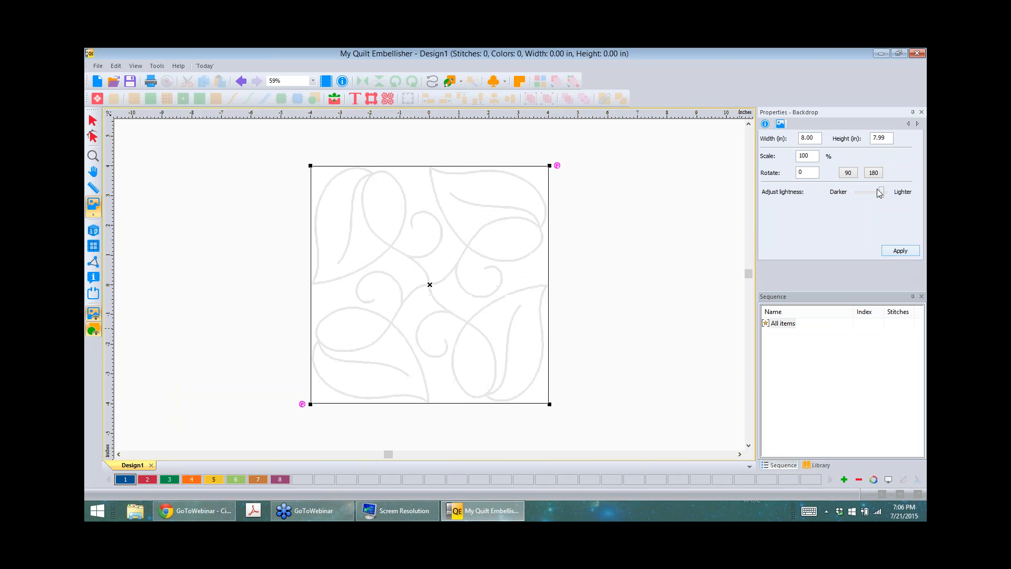
left_click_drag(884, 195, 858, 194)
left_click(899, 251)
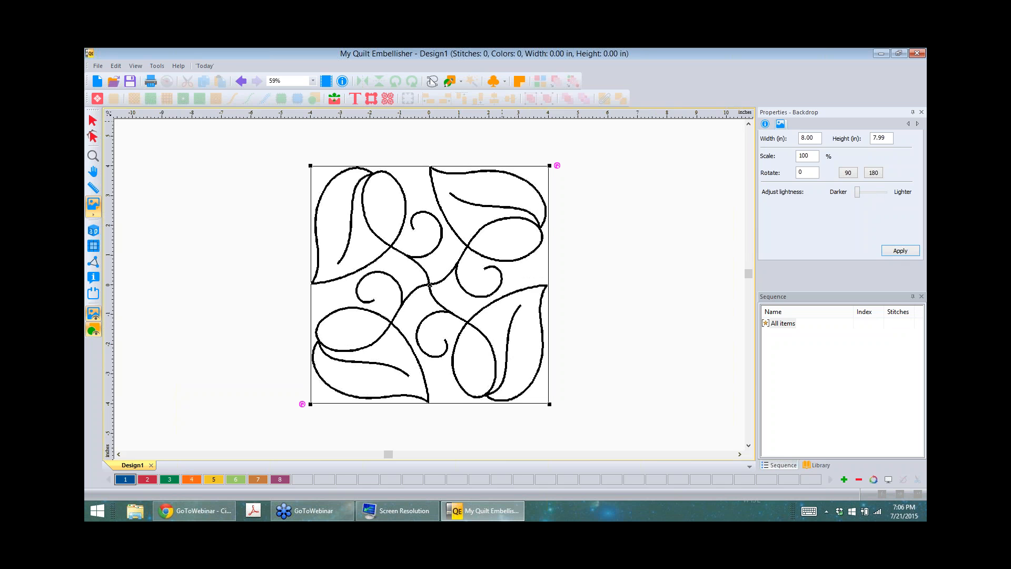
- Trace a run path about 3.44 in wide along the upper edge of the backdrop's upper-right leaf
left_click(432, 82)
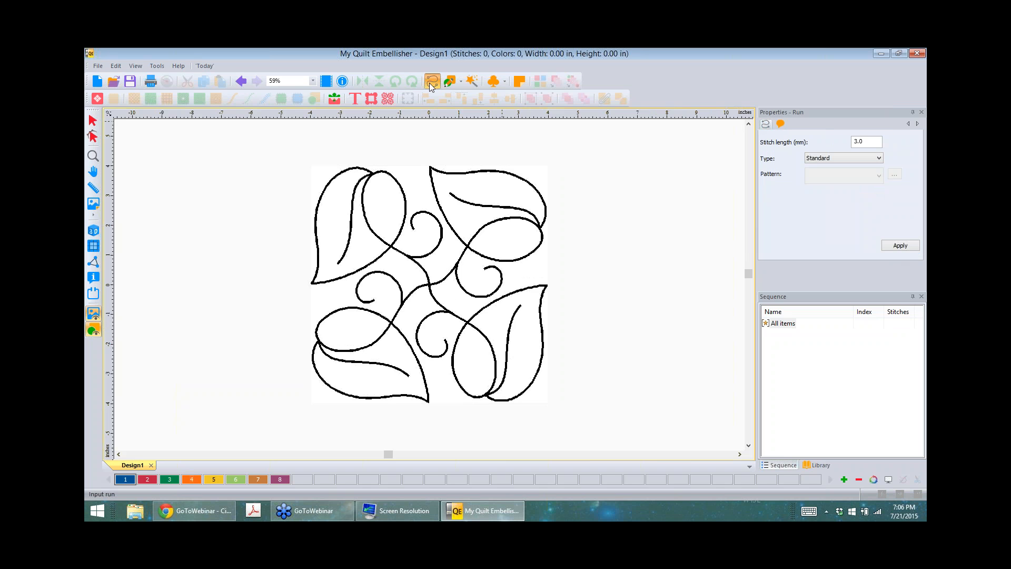
left_click(430, 166)
left_click(446, 174)
left_click(467, 172)
left_click(487, 170)
left_click(507, 172)
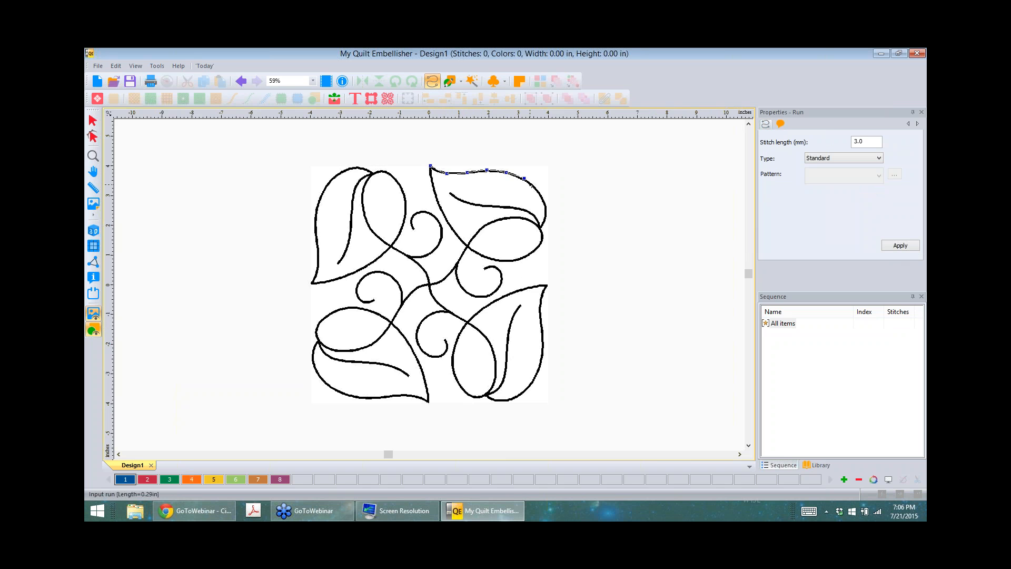
left_click(524, 178)
key("Return")
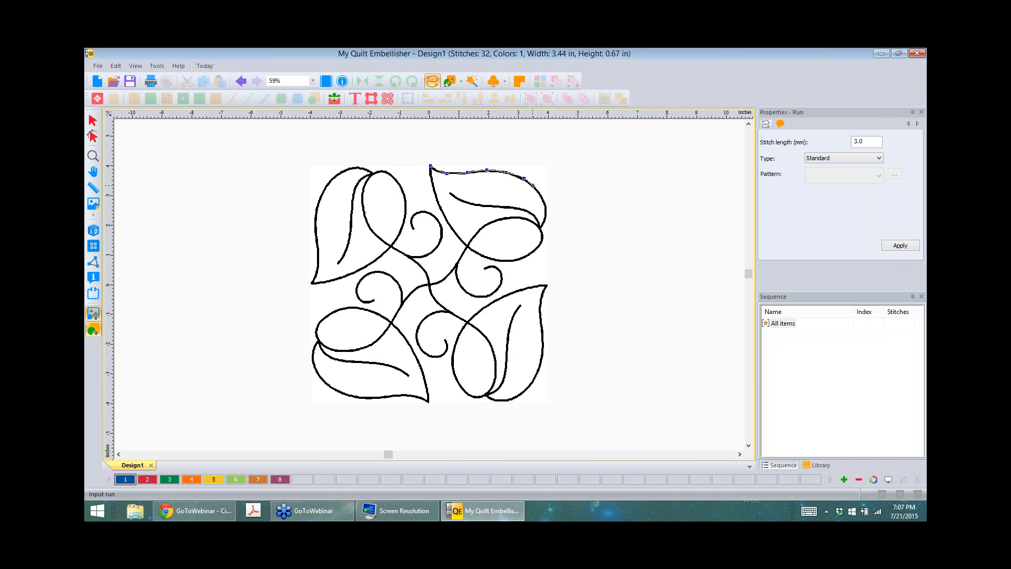
- Hide and redisplay the backdrop to inspect the hand-traced path, and undo that path
left_click(95, 318)
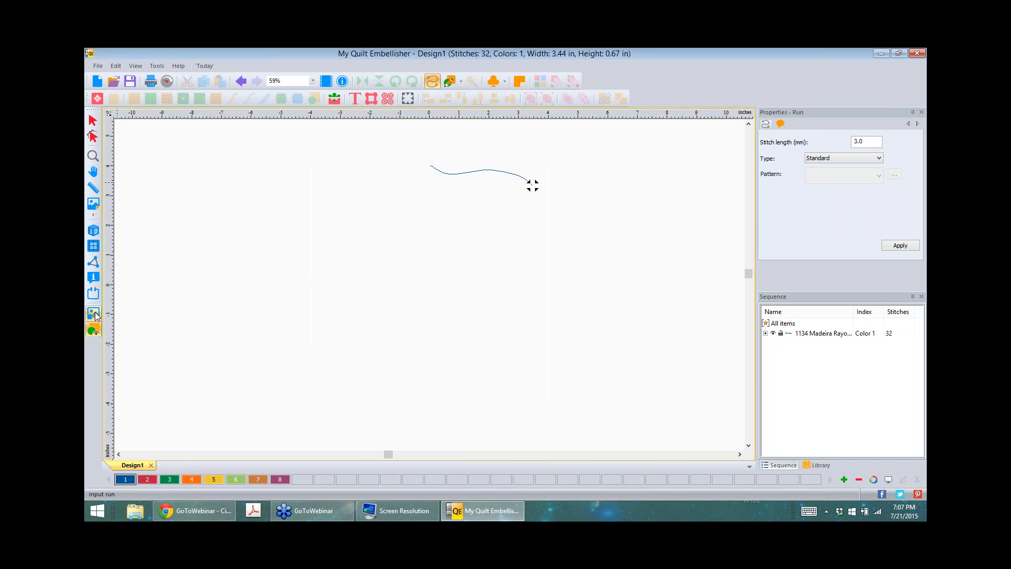
left_click(92, 315)
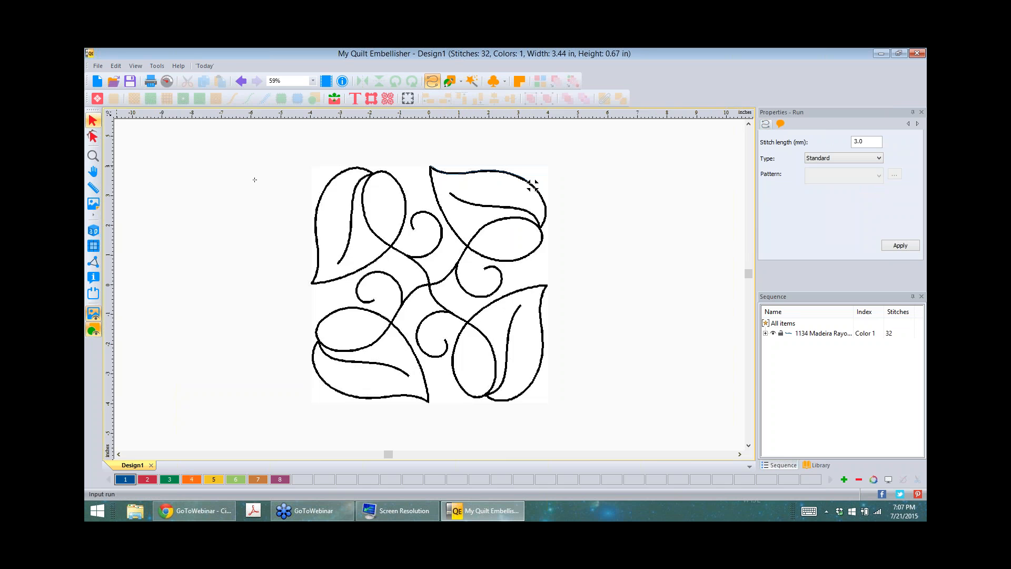
left_click(240, 83)
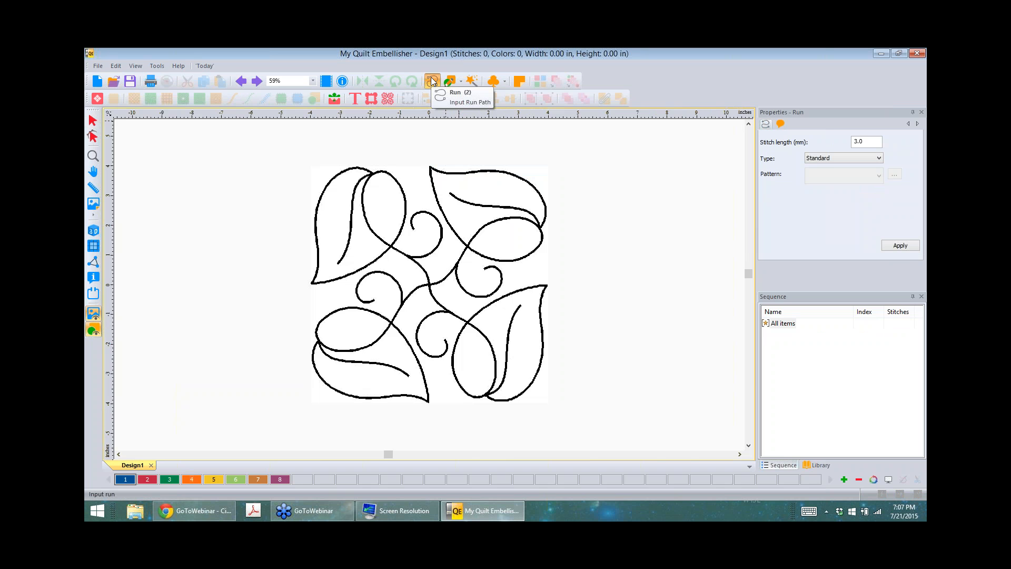
- Automatically trace the backdrop's black line art as a run with the wand option
left_click(446, 300)
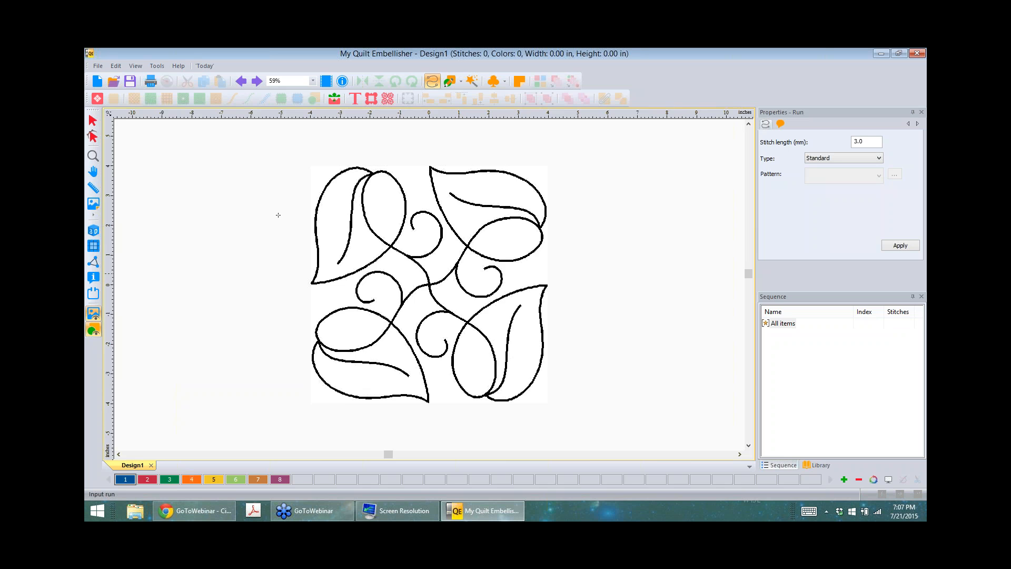
left_click(472, 83)
scroll(448, 246, "up", 1)
scroll(448, 246, "up", 1)
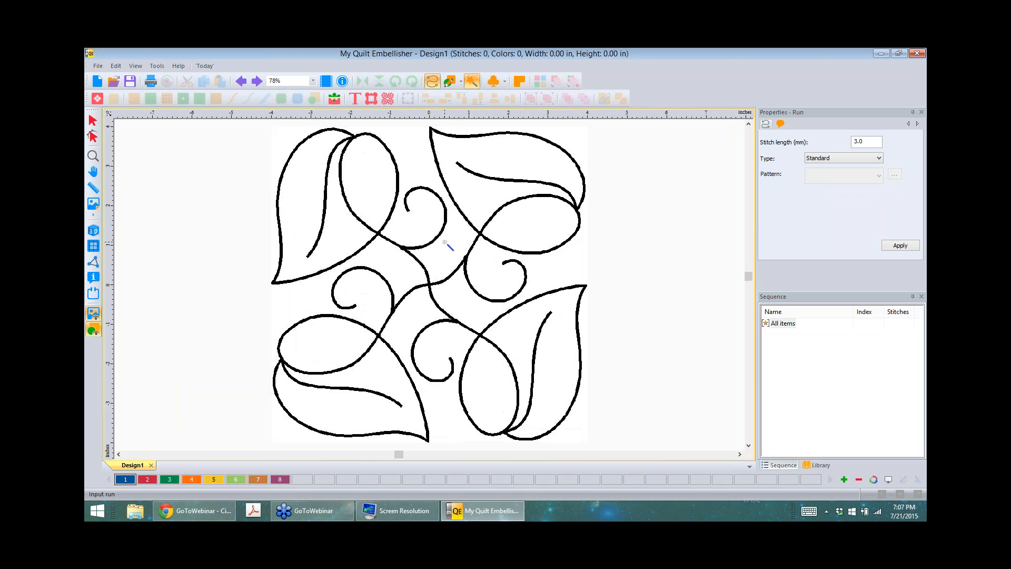
scroll(448, 246, "up", 1)
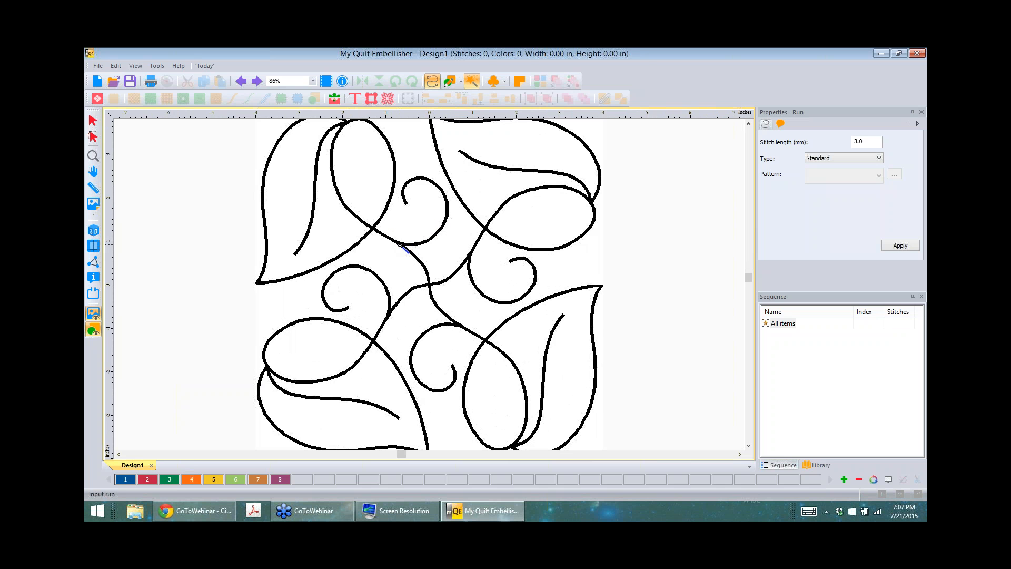
left_click(403, 247)
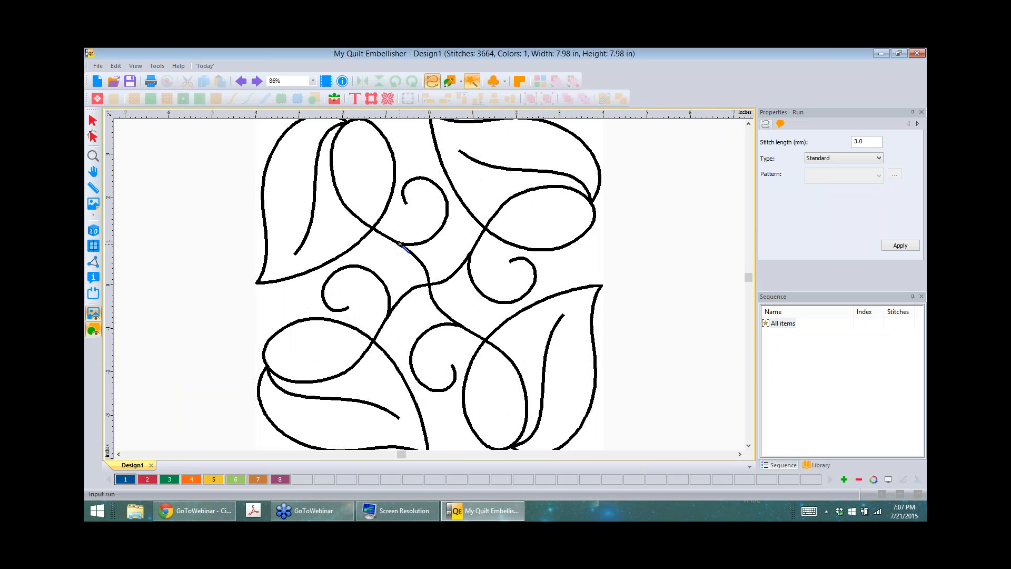
- Hide the backdrop to inspect the automatically traced run, and undo that trace
left_click(94, 314)
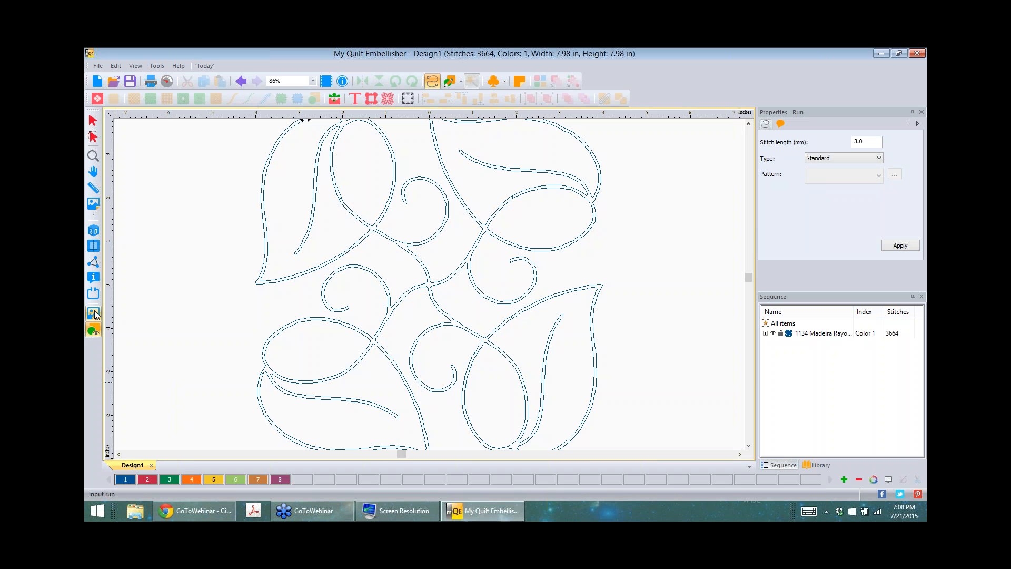
left_click(241, 81)
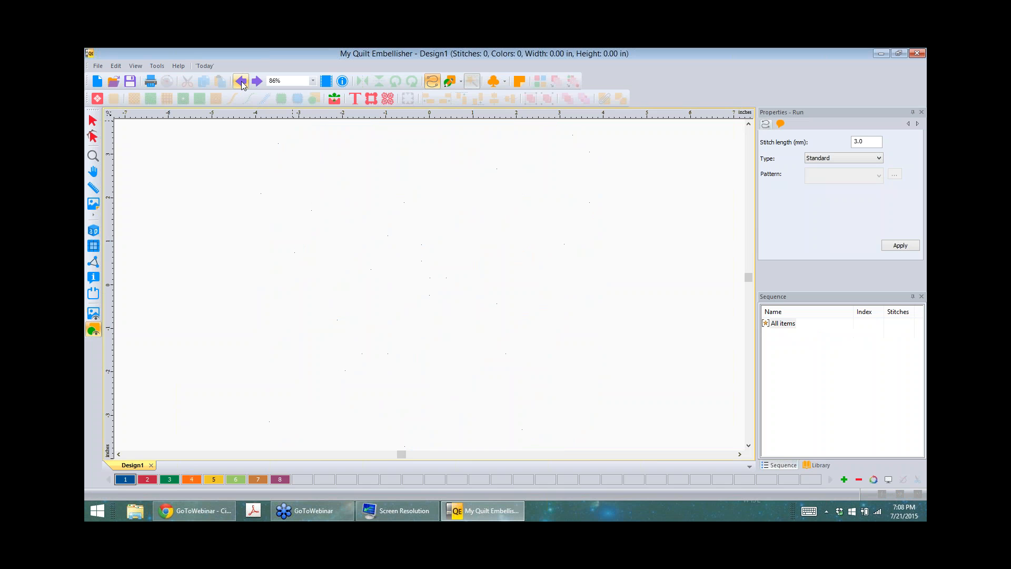
- Redisplay the backdrop, automatically trace its black line art as a run with the wand option, and hide the backdrop again
left_click(95, 315)
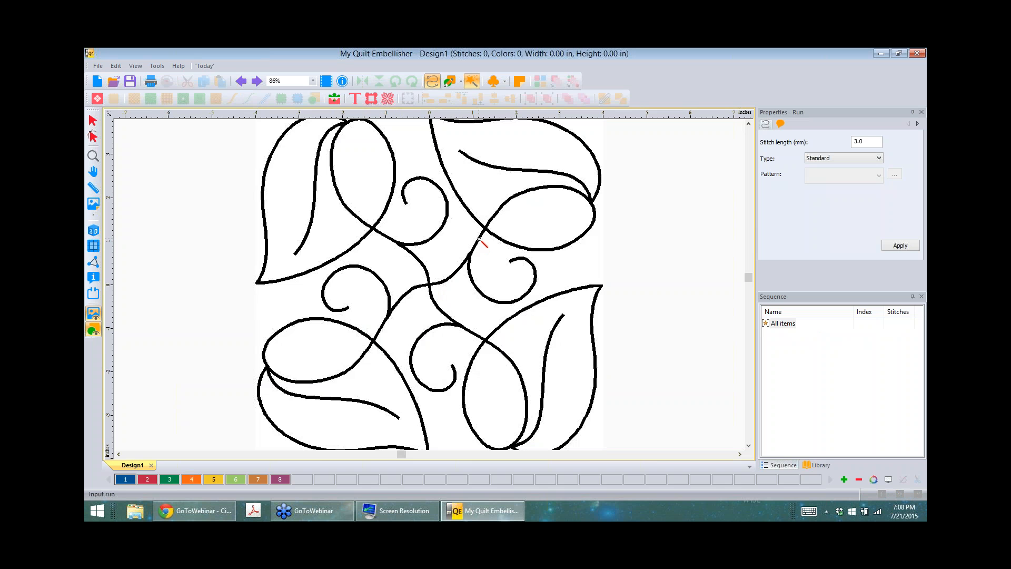
left_click(479, 240)
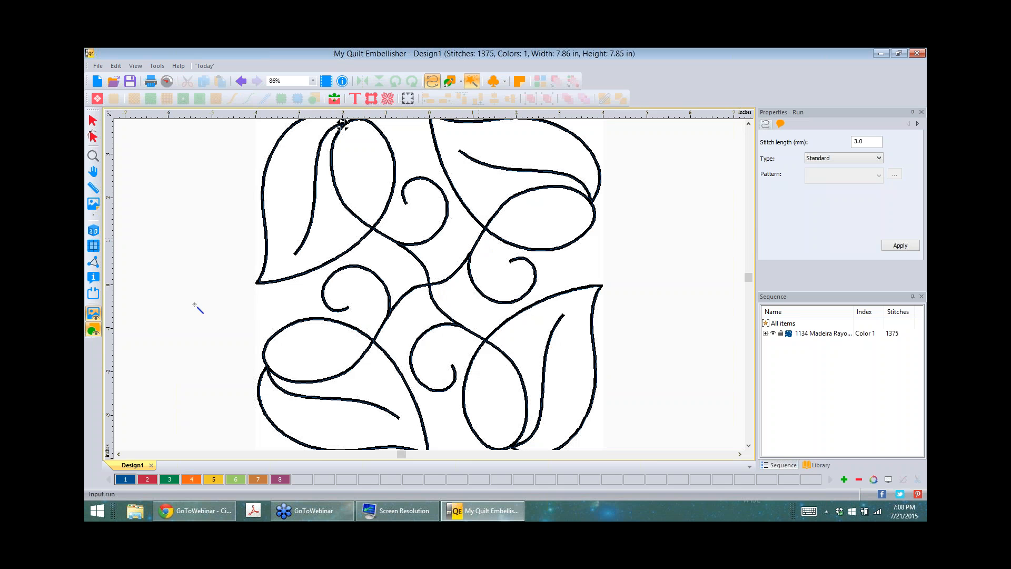
left_click(94, 314)
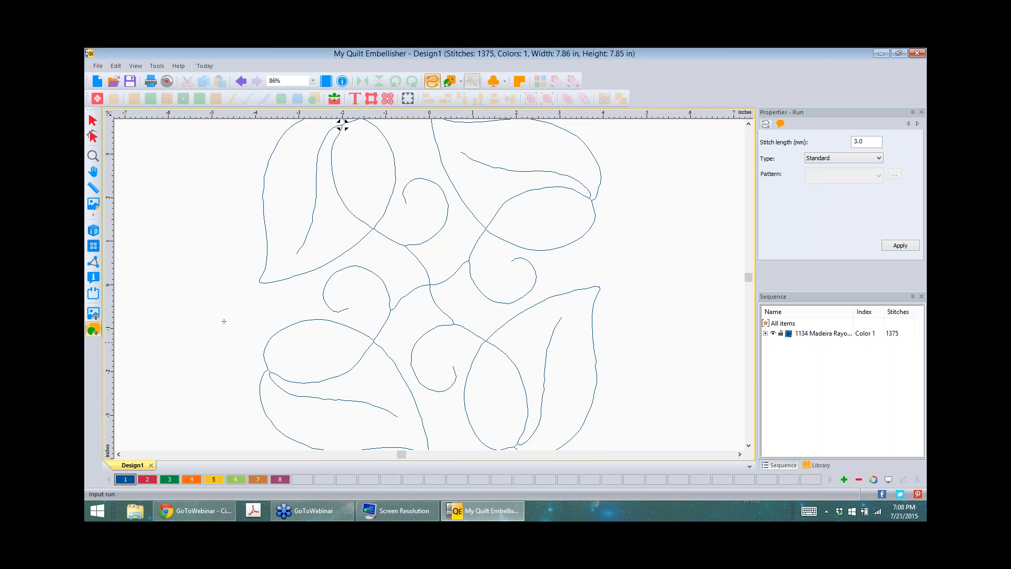
scroll(211, 328, "down", 1)
scroll(214, 319, "down", 1)
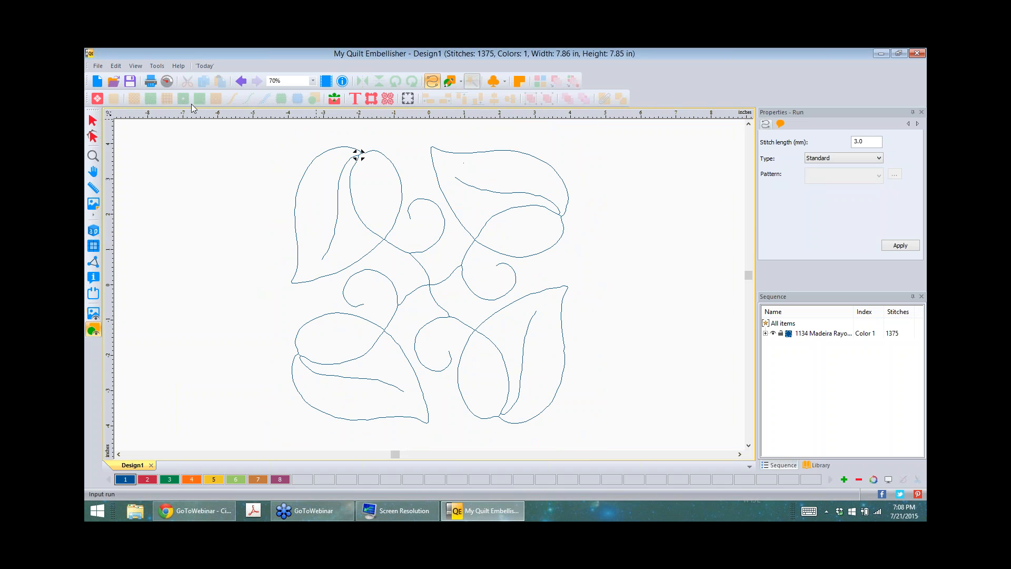
- Change the whole traced run to the Two ply type and turn on the 3D view
left_click(93, 121)
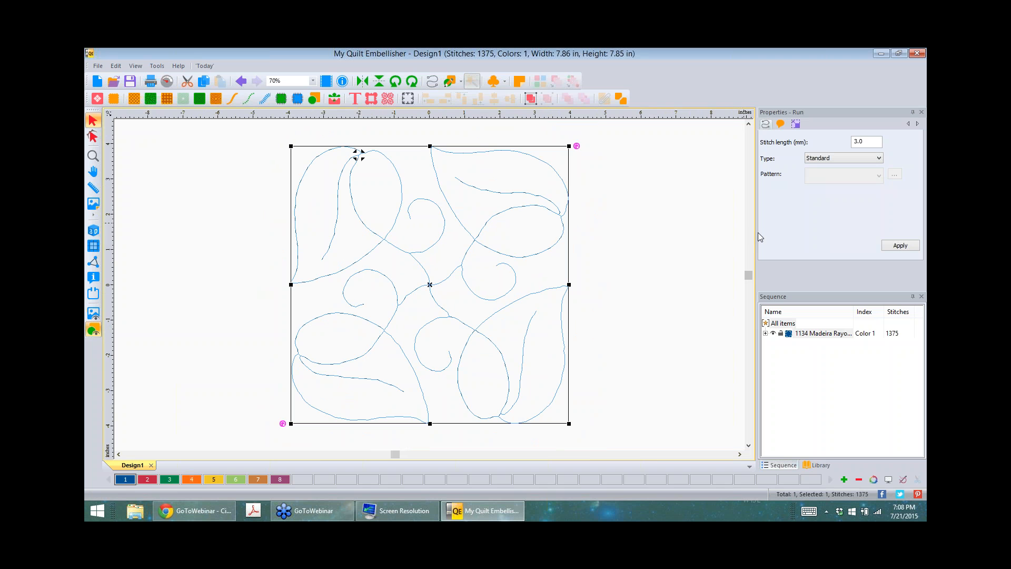
left_click(879, 158)
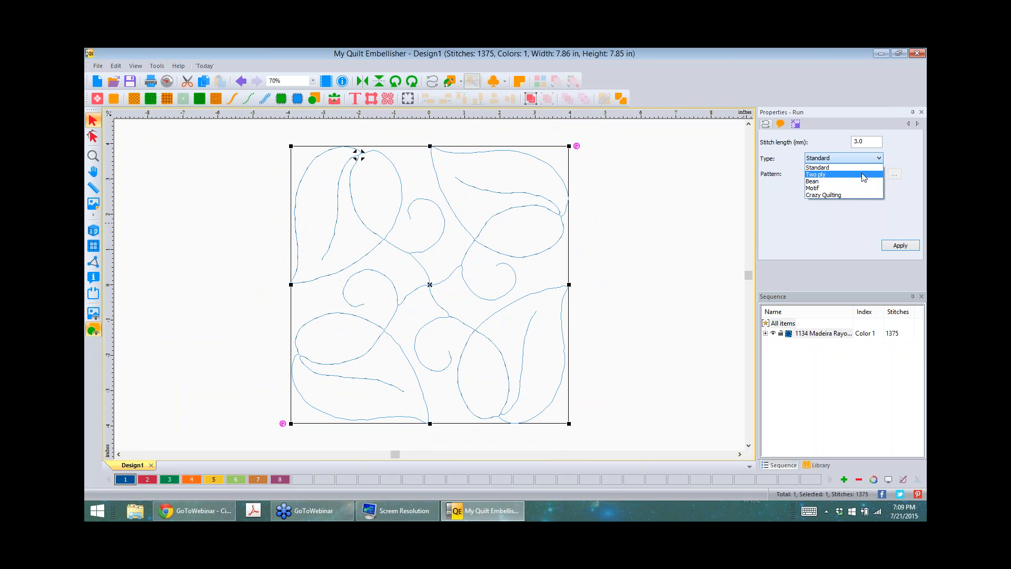
left_click(863, 174)
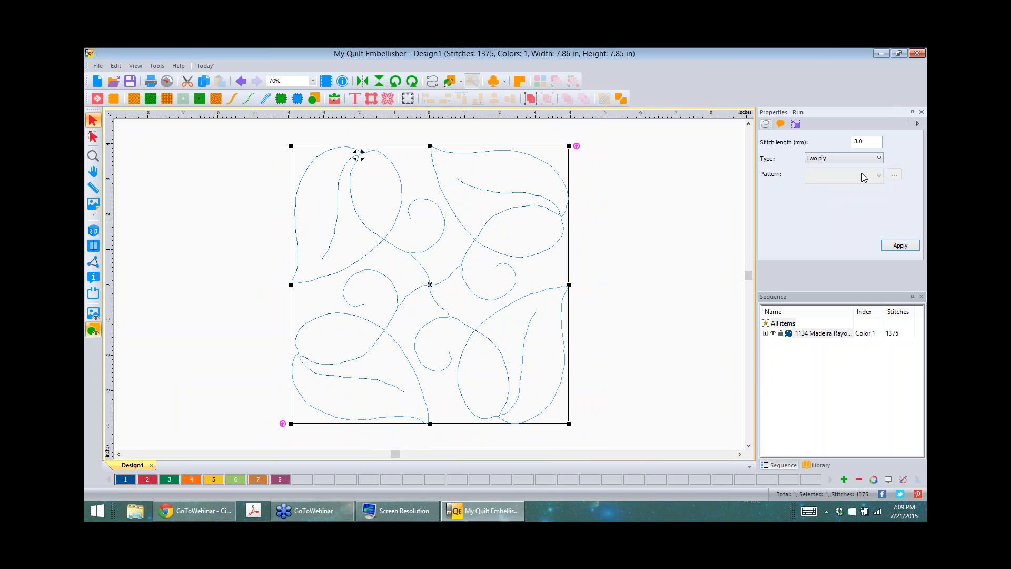
left_click(902, 251)
left_click(92, 232)
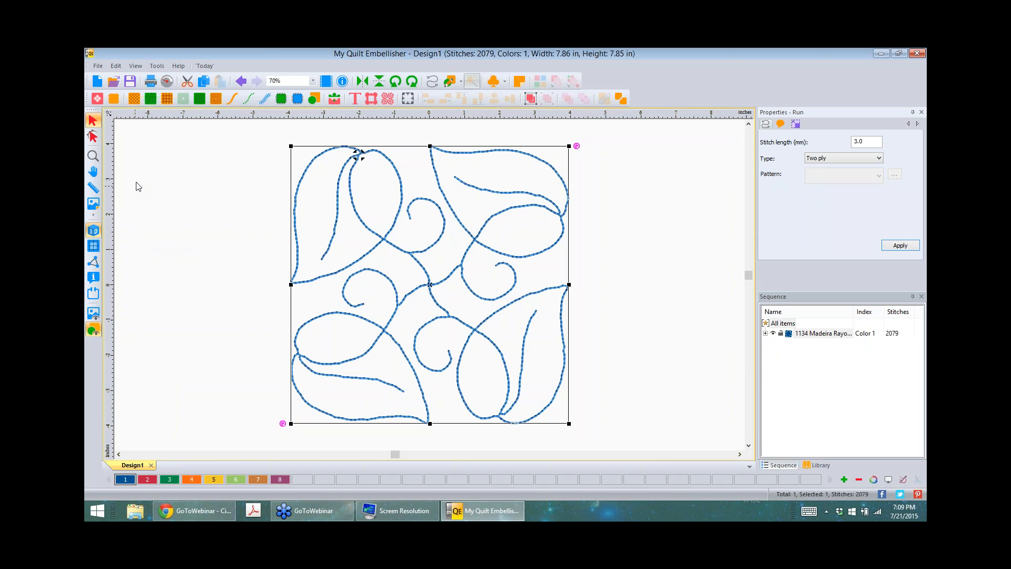
- Review the general view options, including the increased thickness of double and bean runs in 3D view
left_click(157, 67)
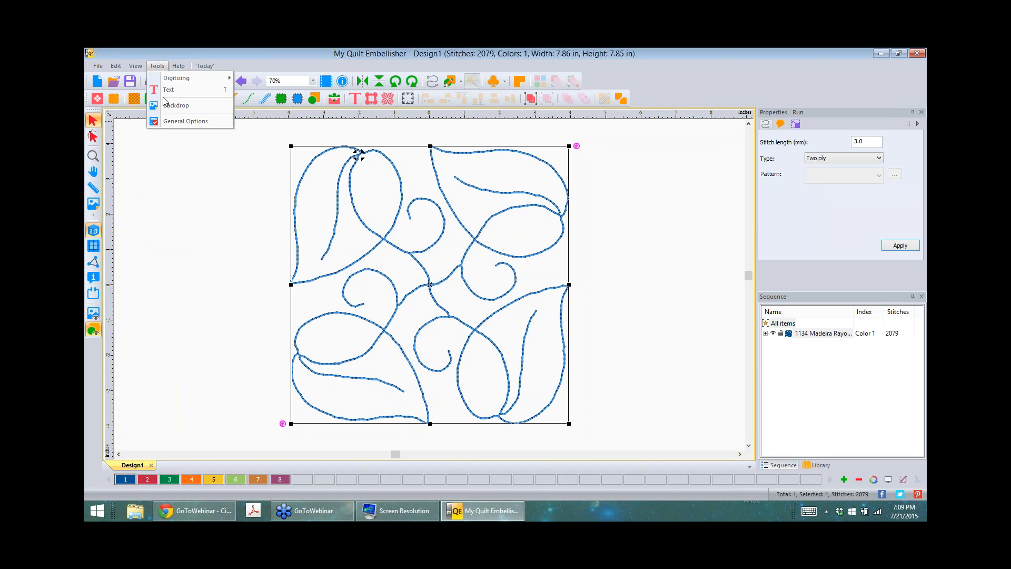
left_click(175, 122)
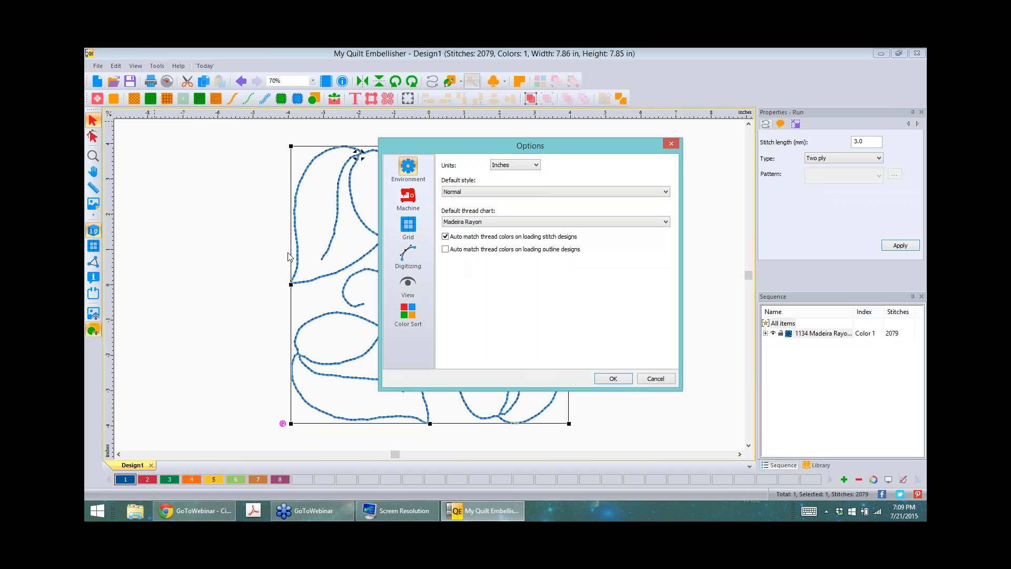
left_click(409, 285)
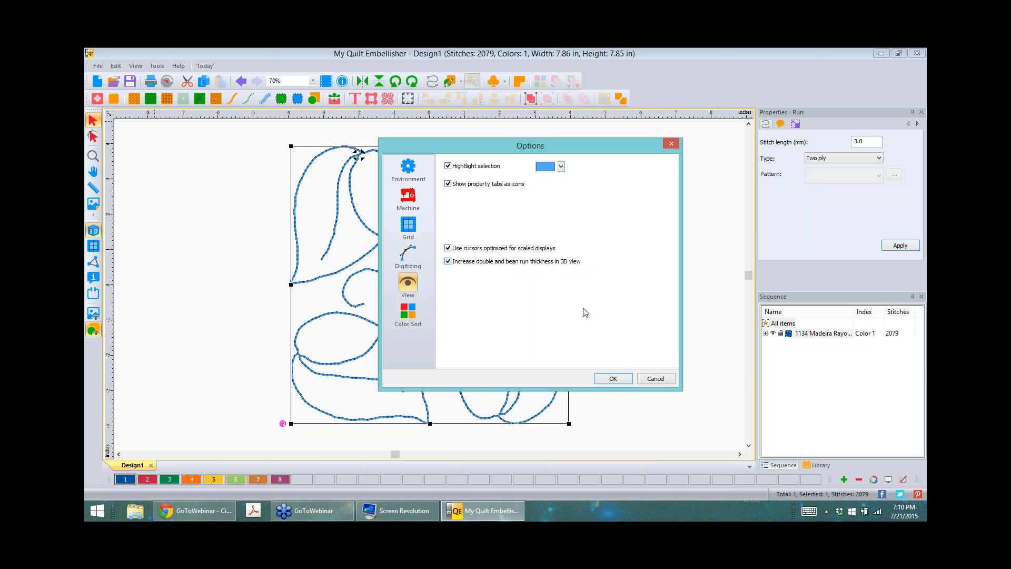
left_click(613, 379)
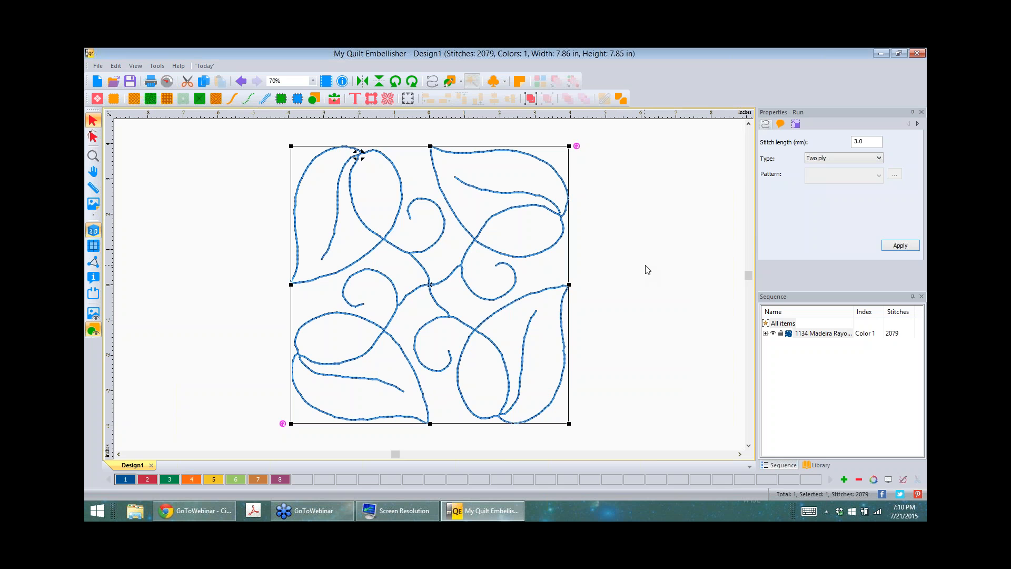
- Change the run to the Bean type with 7 repeats and a stitch length of 3.8 mm
left_click(879, 158)
left_click(868, 184)
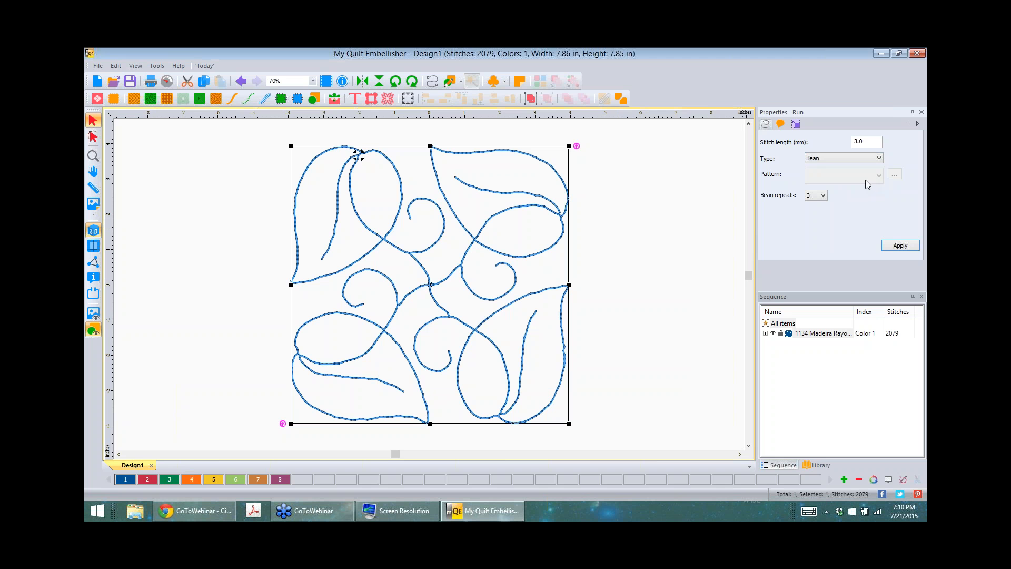
left_click(823, 196)
left_click_drag(865, 142, 850, 140)
left_click(899, 246)
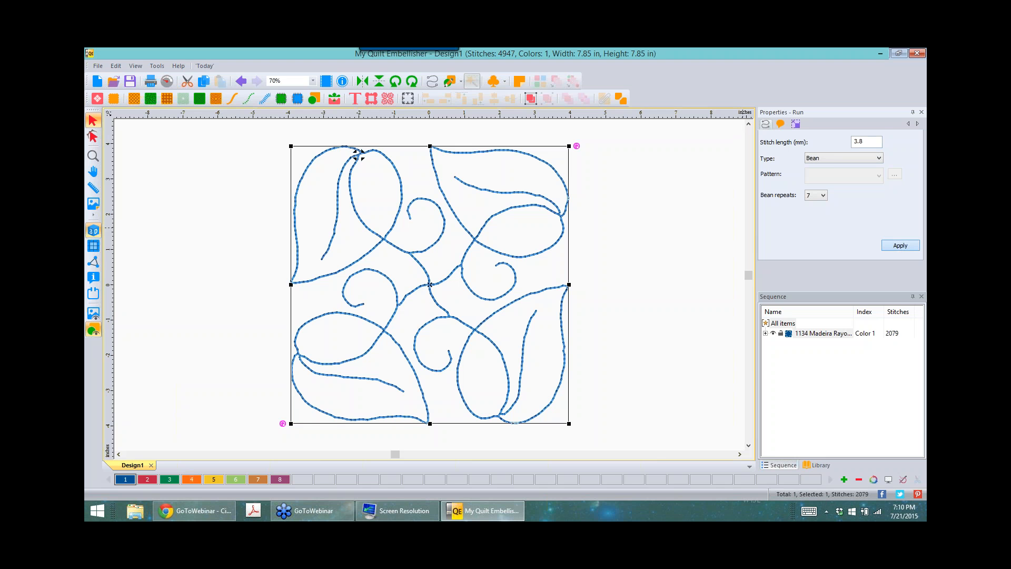
left_click(618, 240)
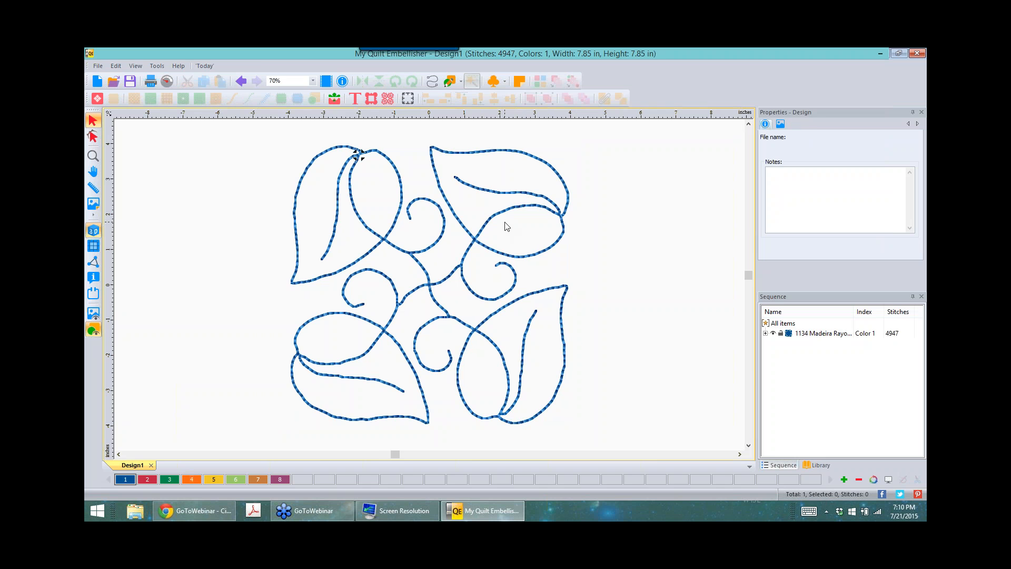
scroll(505, 223, "up", 1)
scroll(505, 221, "down", 1)
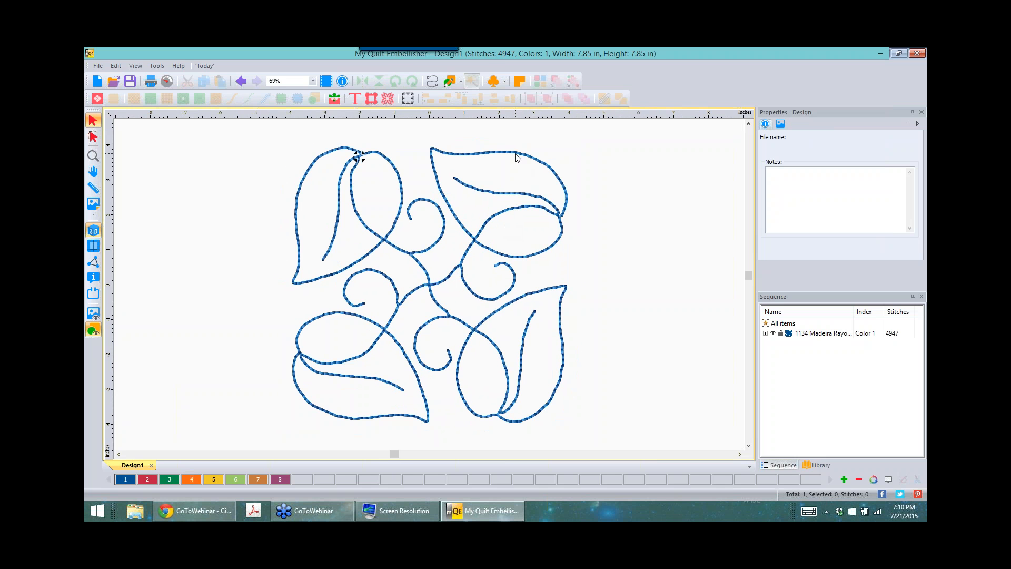
- Change the traced run to the Motif type with pattern 103
left_click(515, 154)
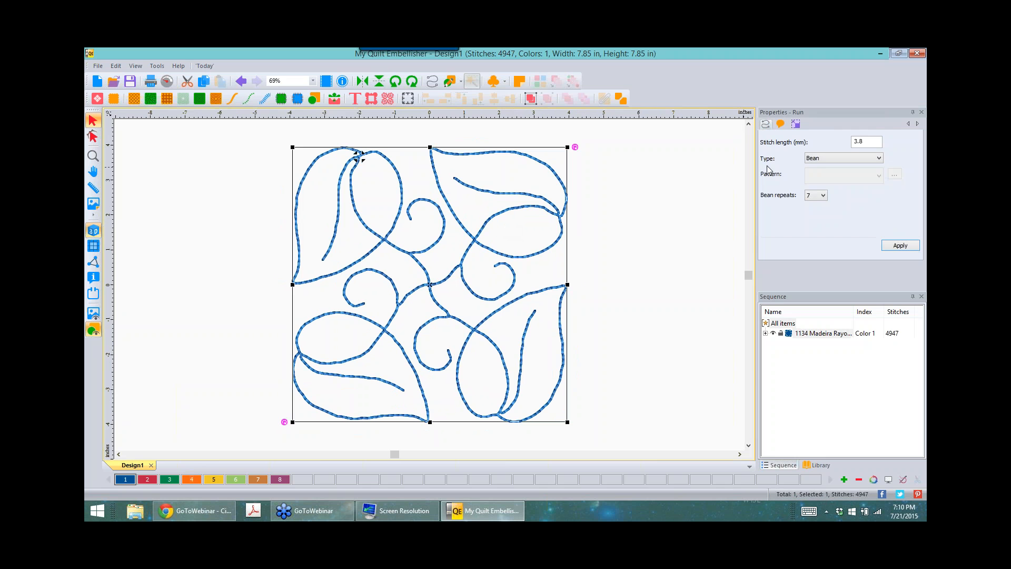
left_click(879, 158)
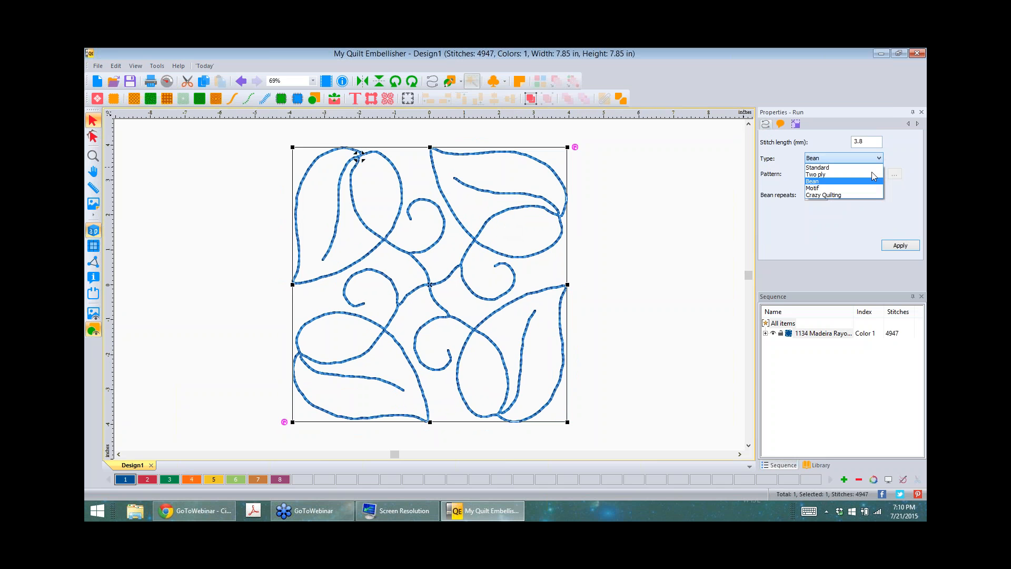
left_click(869, 187)
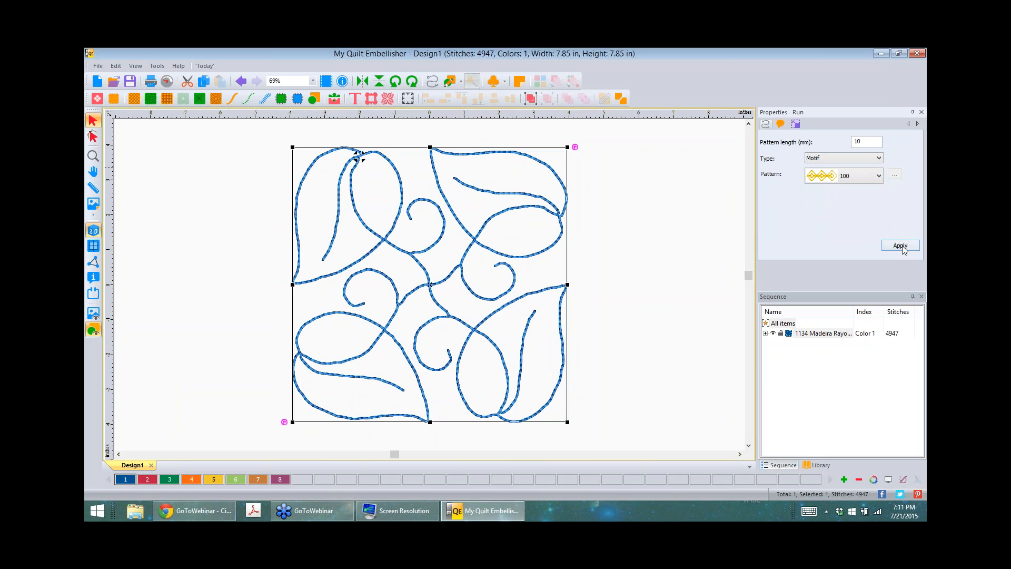
left_click(880, 178)
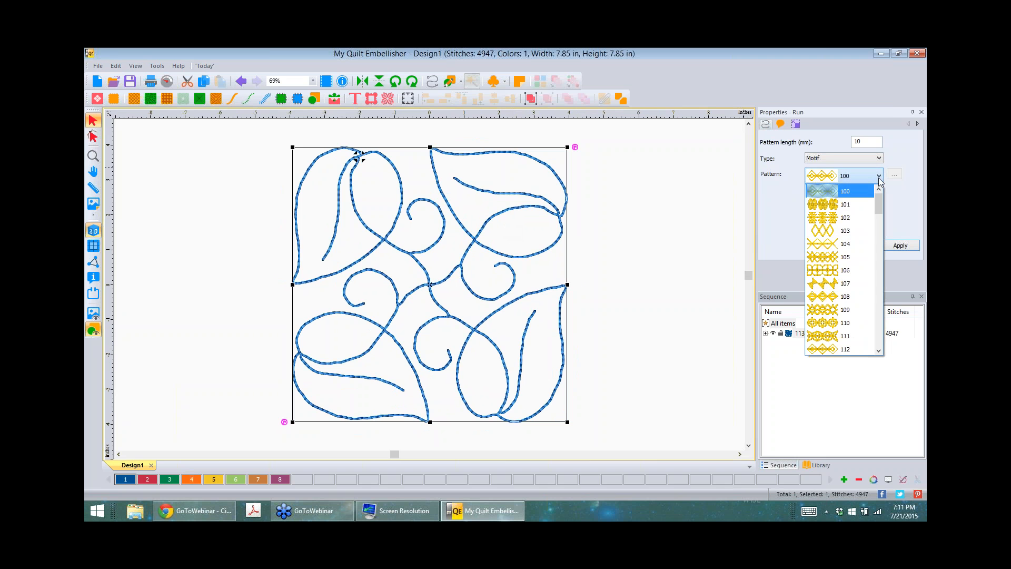
left_click(826, 230)
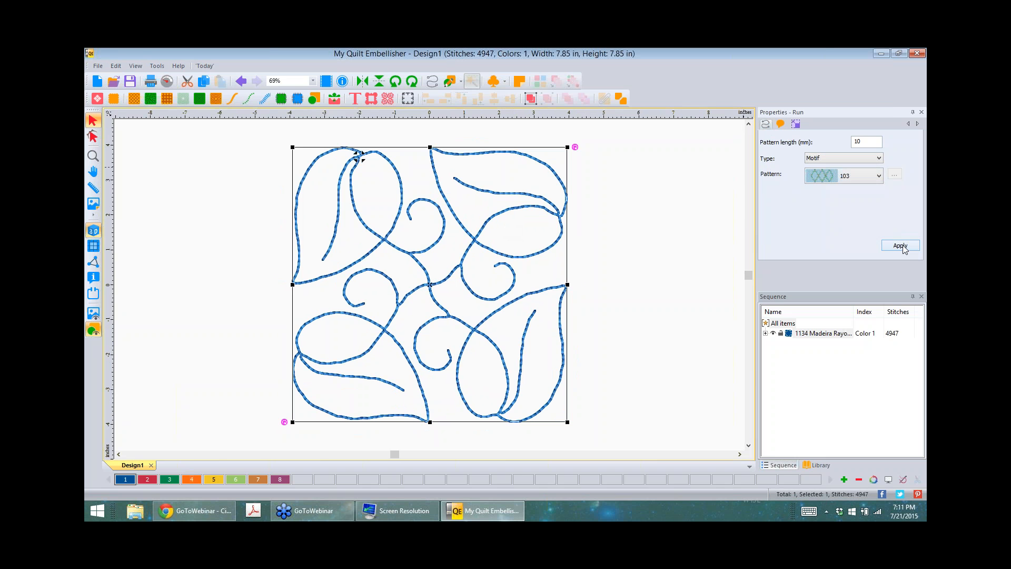
left_click(902, 247)
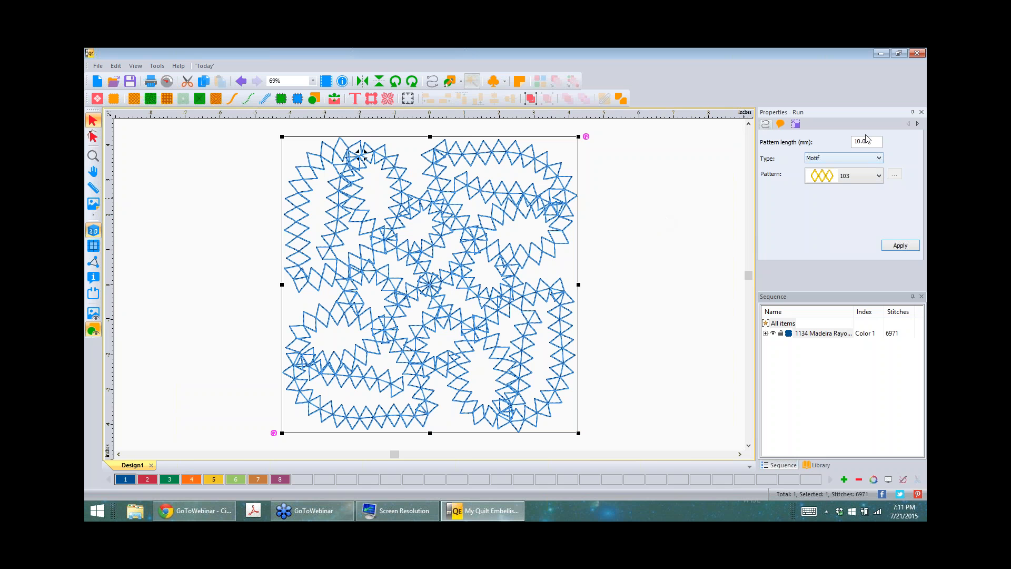
- Set the motif run's pattern length to 3 mm
left_click_drag(868, 141, 840, 141)
type("3")
left_click(901, 246)
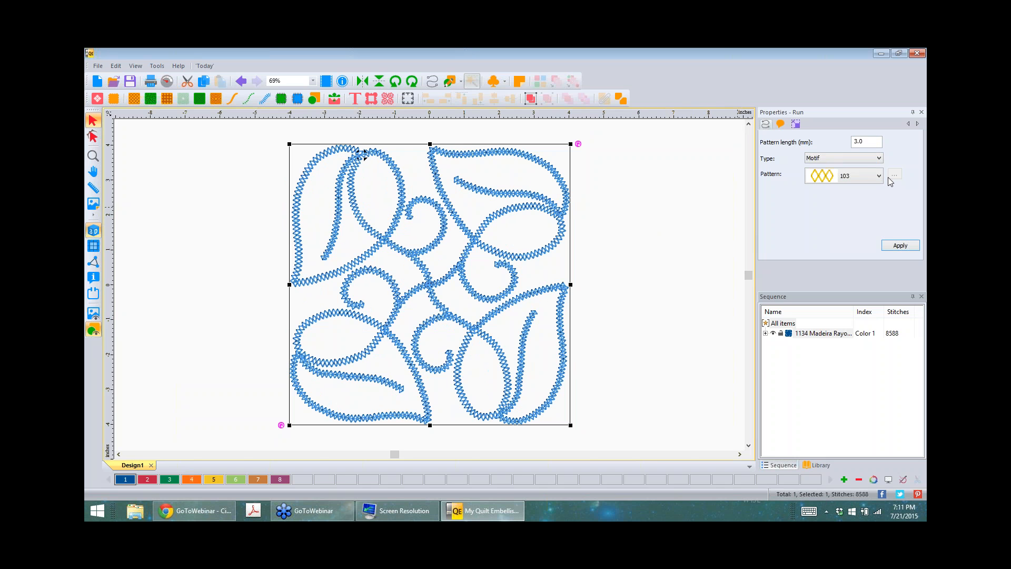
- Change the run to the Crazy Quilting type with pattern Stitch44 and a stitch length of 8 mm
left_click(879, 158)
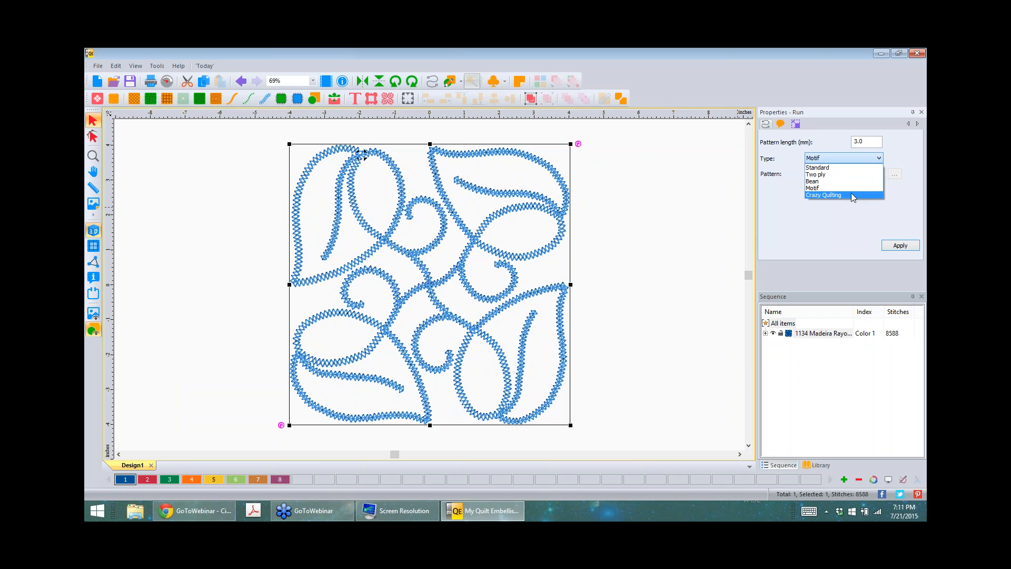
left_click(851, 195)
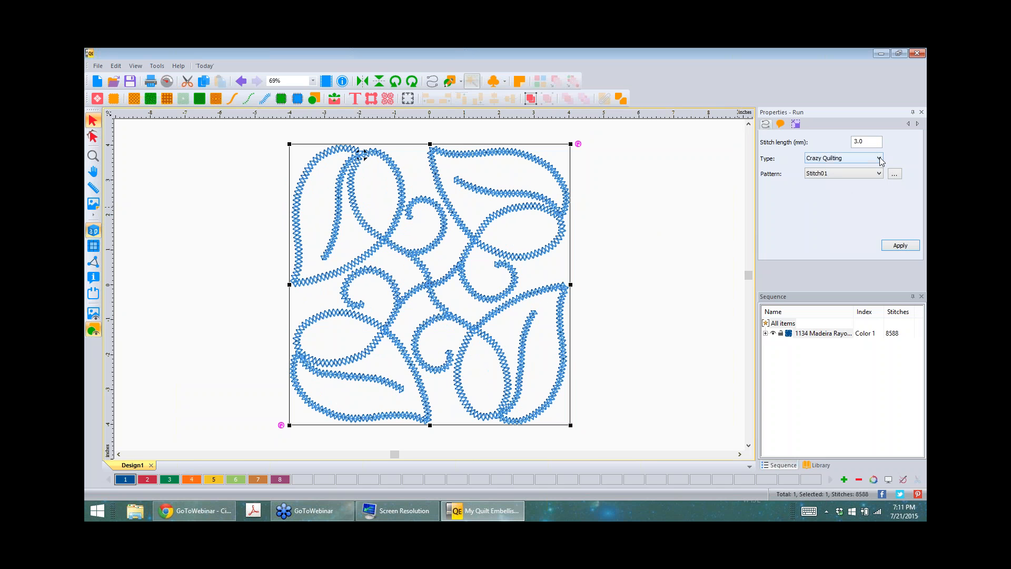
left_click(895, 174)
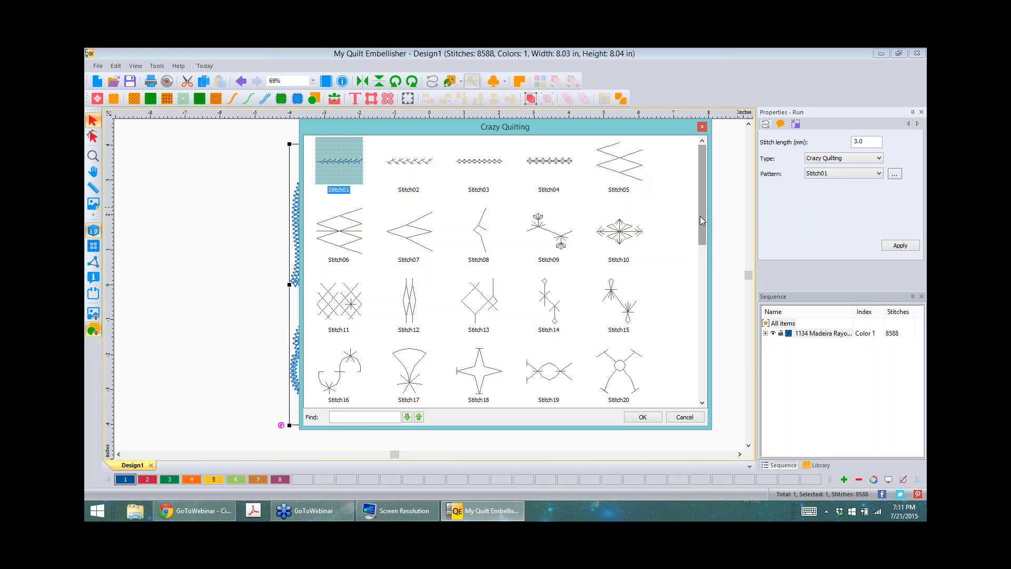
left_click_drag(702, 225, 689, 385)
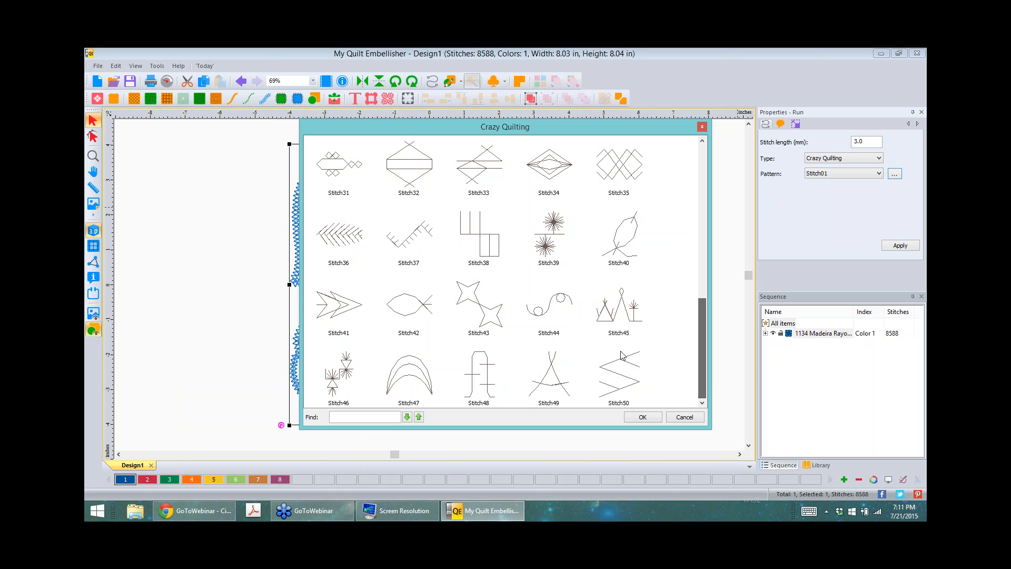
left_click(557, 303)
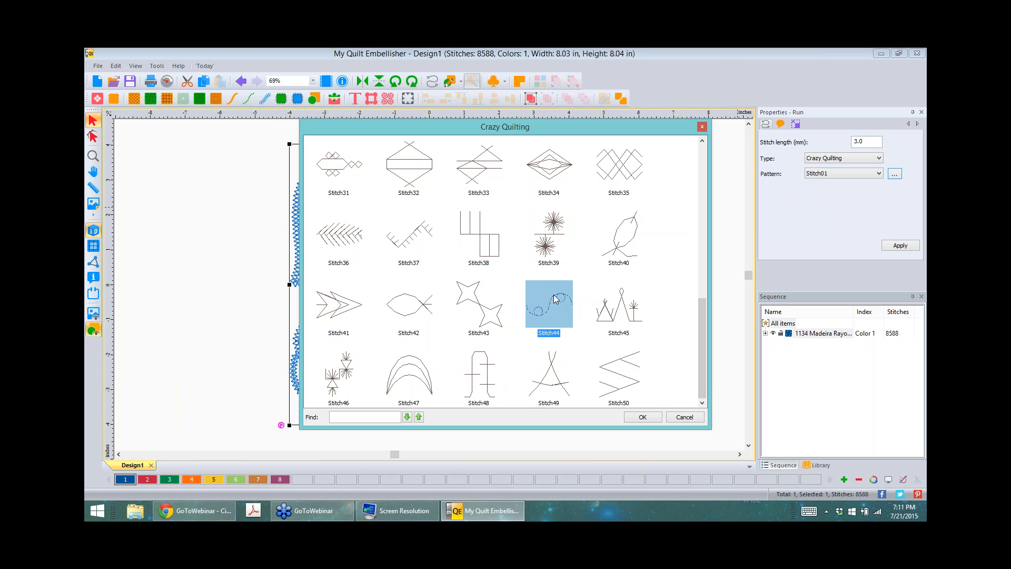
left_click(642, 420)
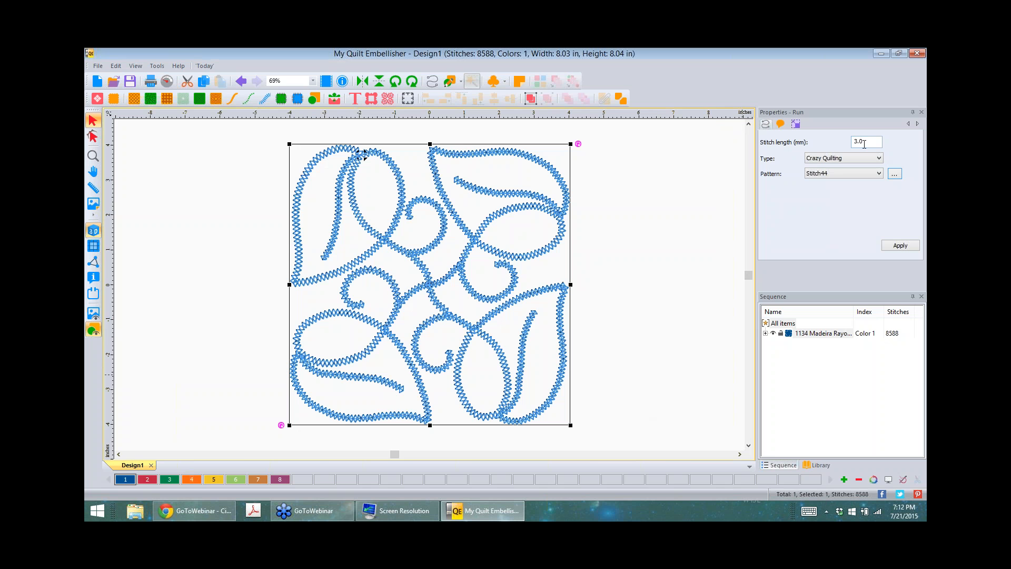
left_click_drag(867, 142, 828, 133)
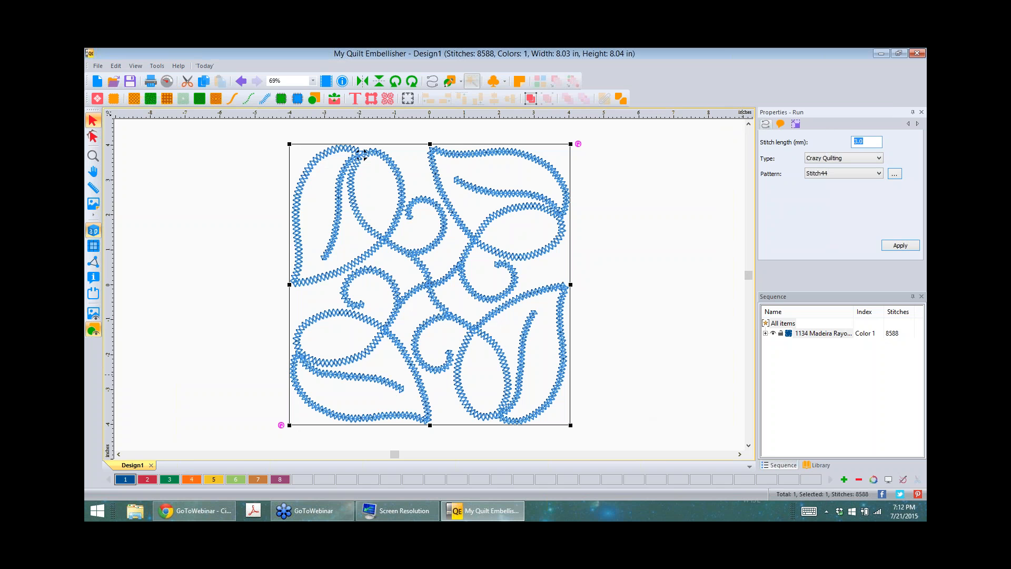
type("8")
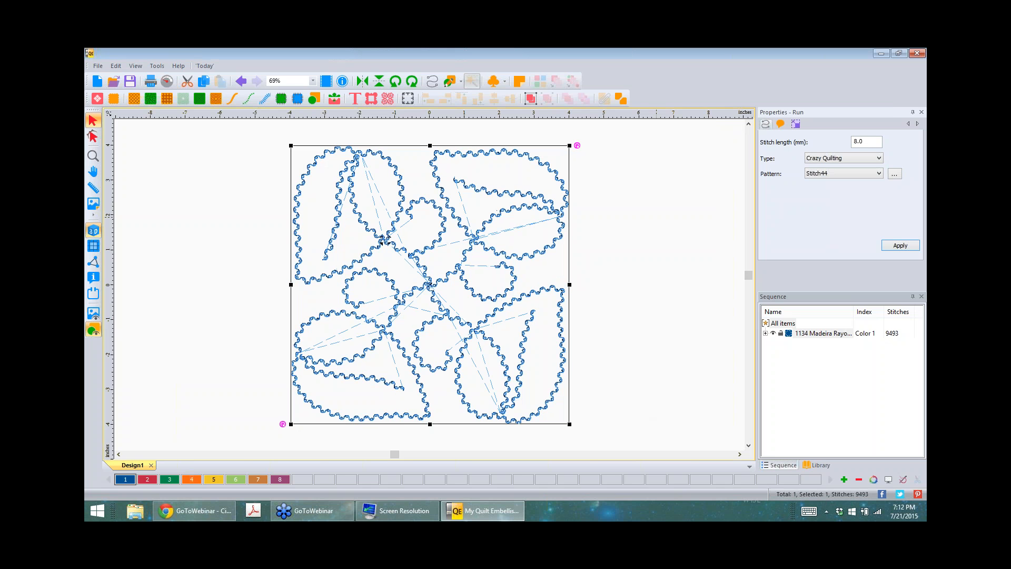
left_click(657, 218)
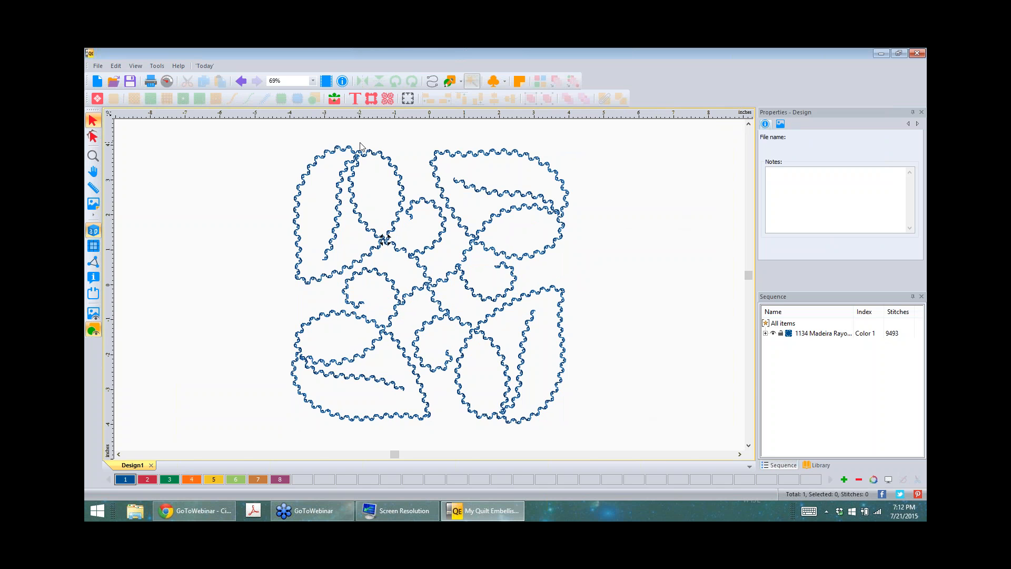
- Delete the entire stitched run and redisplay the backdrop with the Run tool active for another trace
left_click_drag(274, 123, 613, 450)
key("Delete")
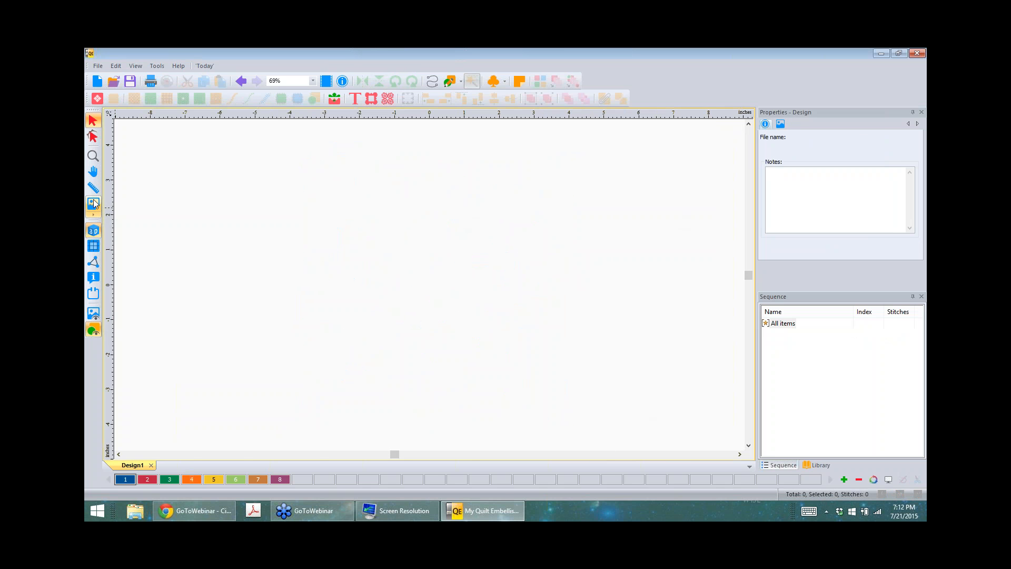
left_click(93, 313)
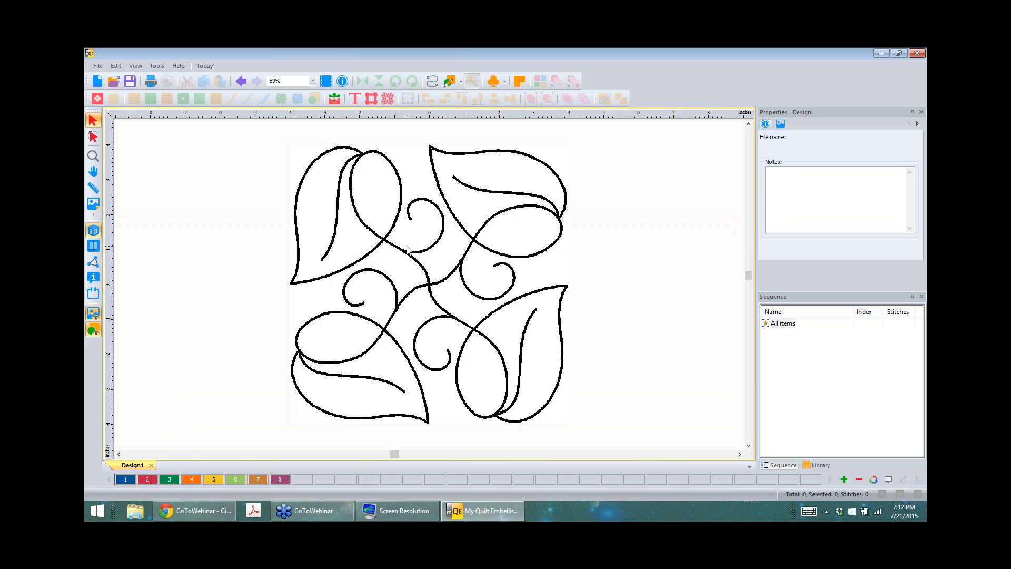
left_click(433, 83)
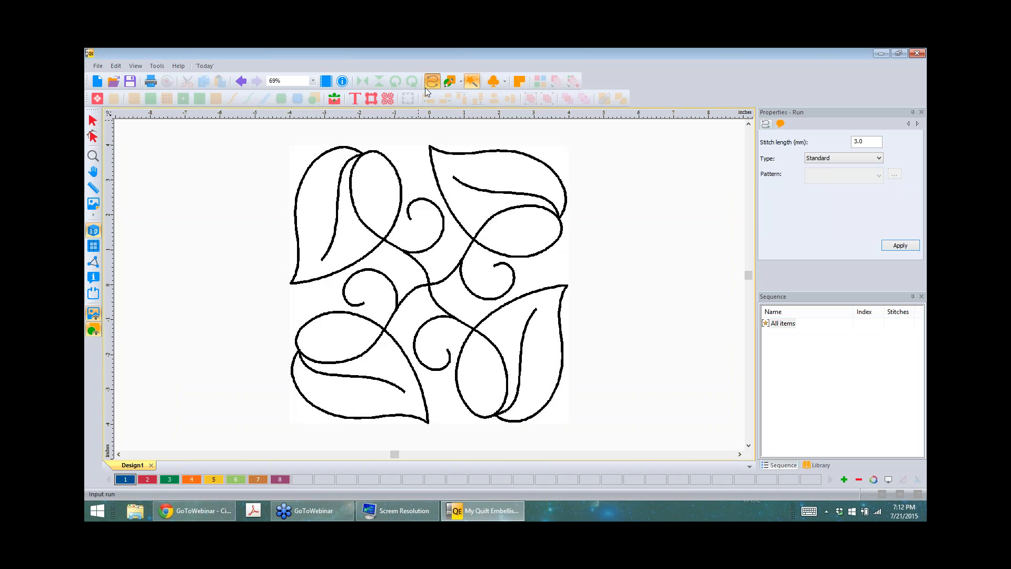
- Auto-trace the whole leaf motif as a Standard run with the magic wand, and hide the backdrop
left_click(473, 83)
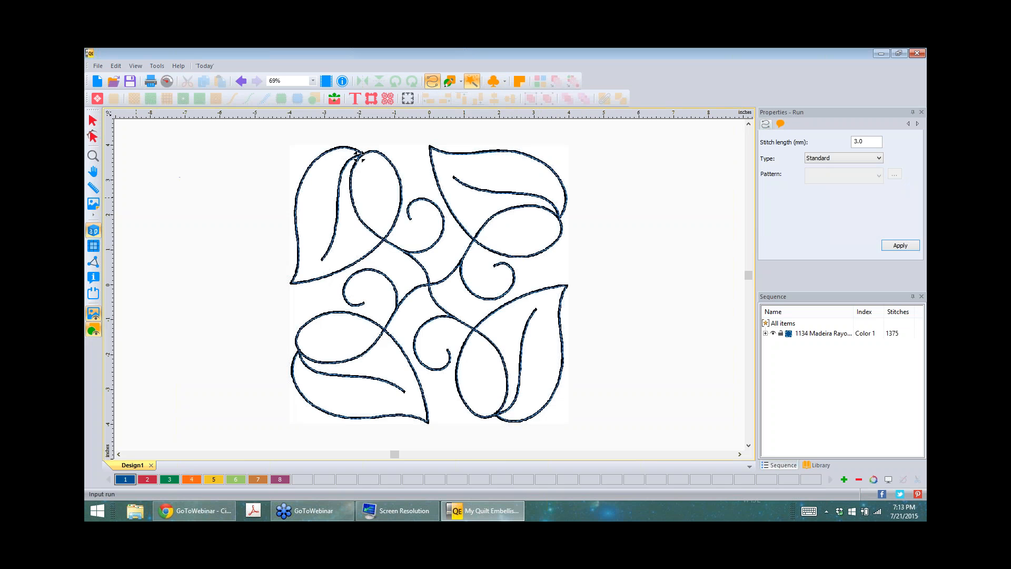
left_click(93, 315)
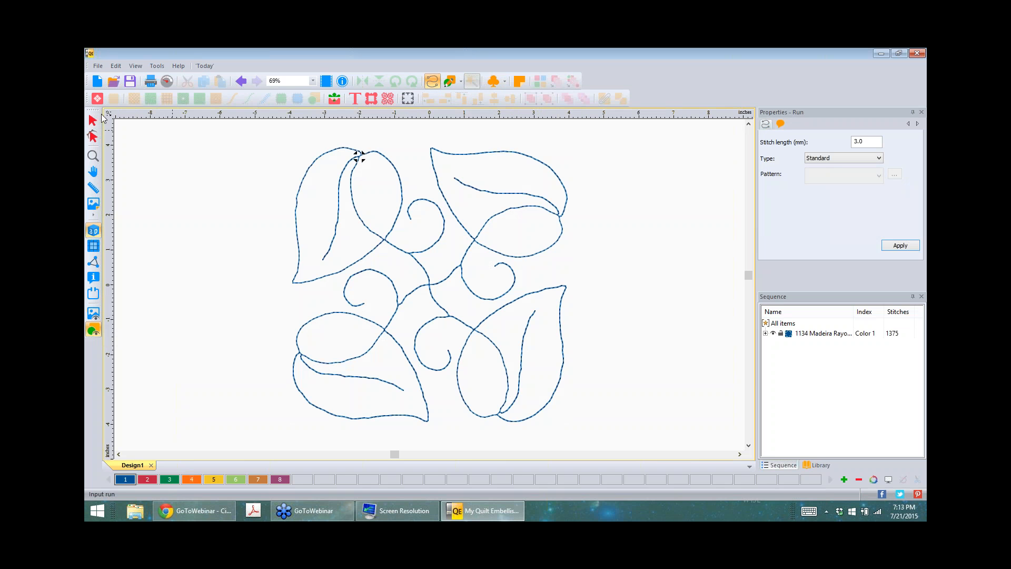
- Inspect the traced run's outline points along the upper-left leaf's inner vein, and clear the selection
left_click(93, 136)
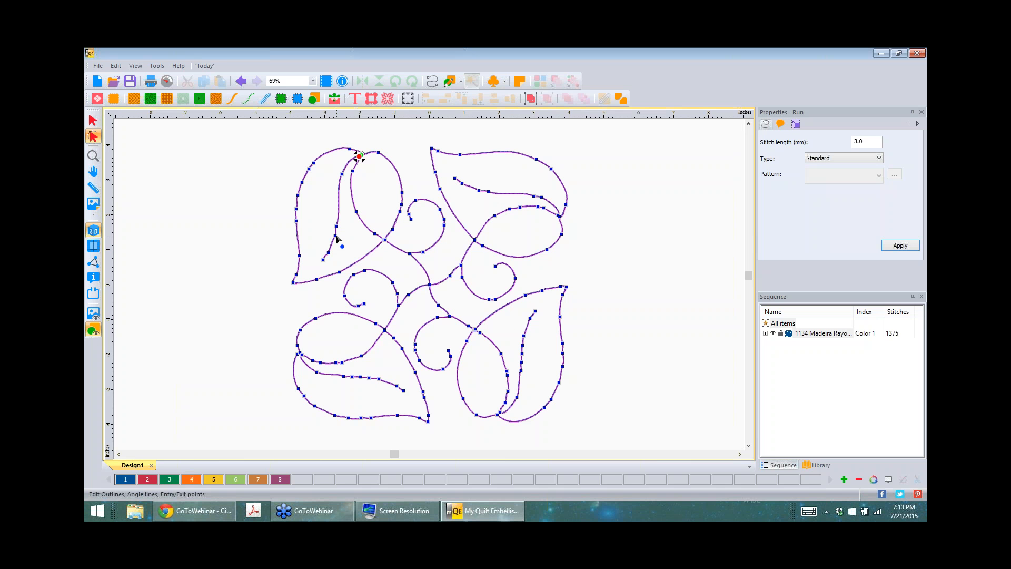
left_click_drag(336, 226, 338, 202)
left_click(258, 226)
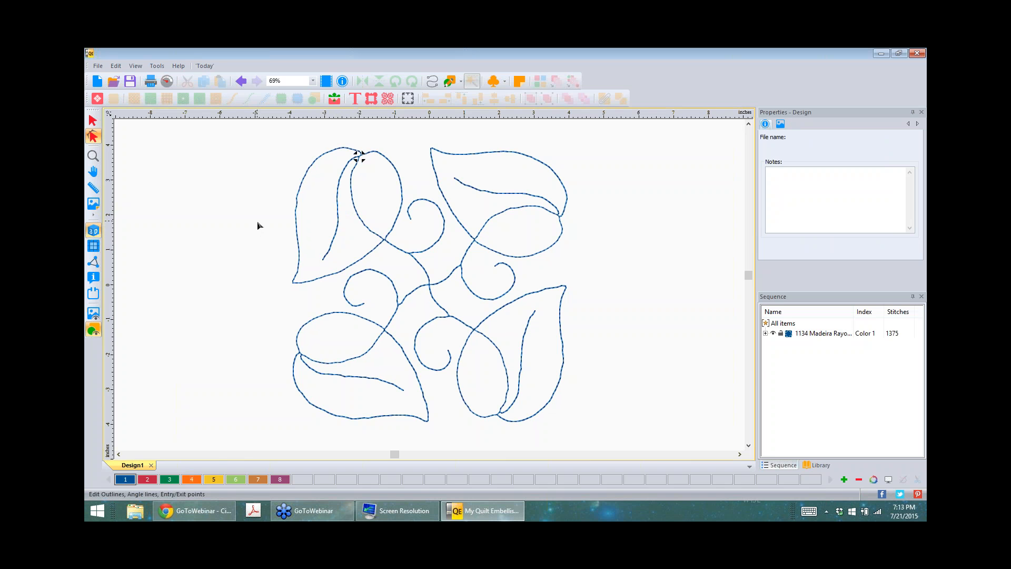
- Create a new design and load BowScan.jpg from the Images folder as its backdrop, checking its dashed lines up close
left_click(97, 83)
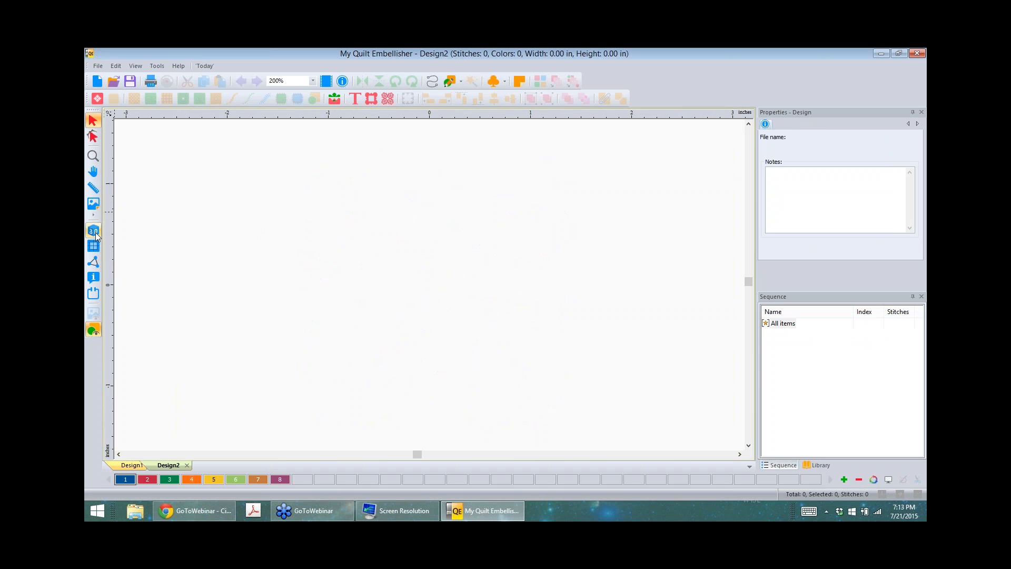
left_click(94, 205)
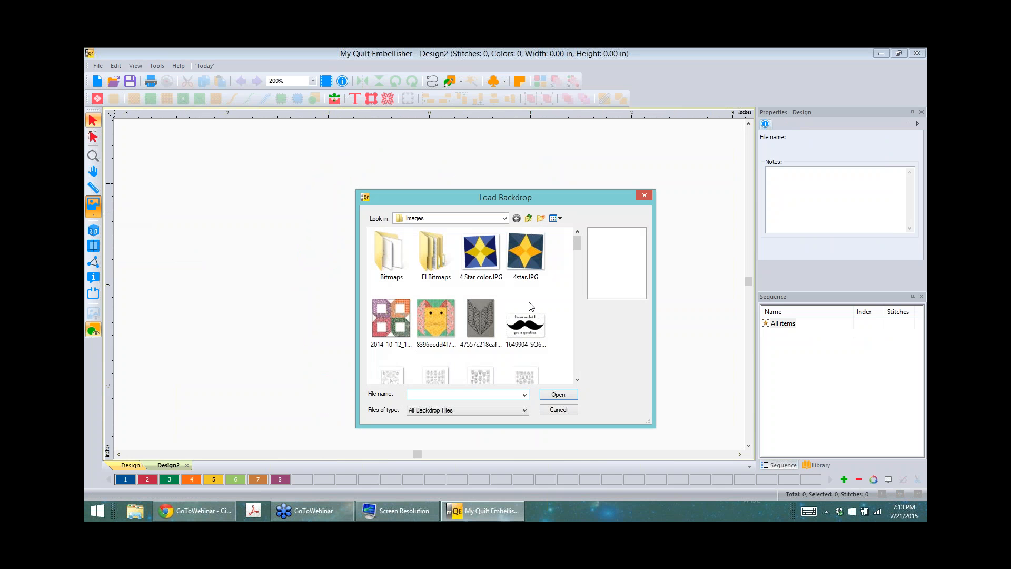
left_click_drag(579, 252, 579, 268)
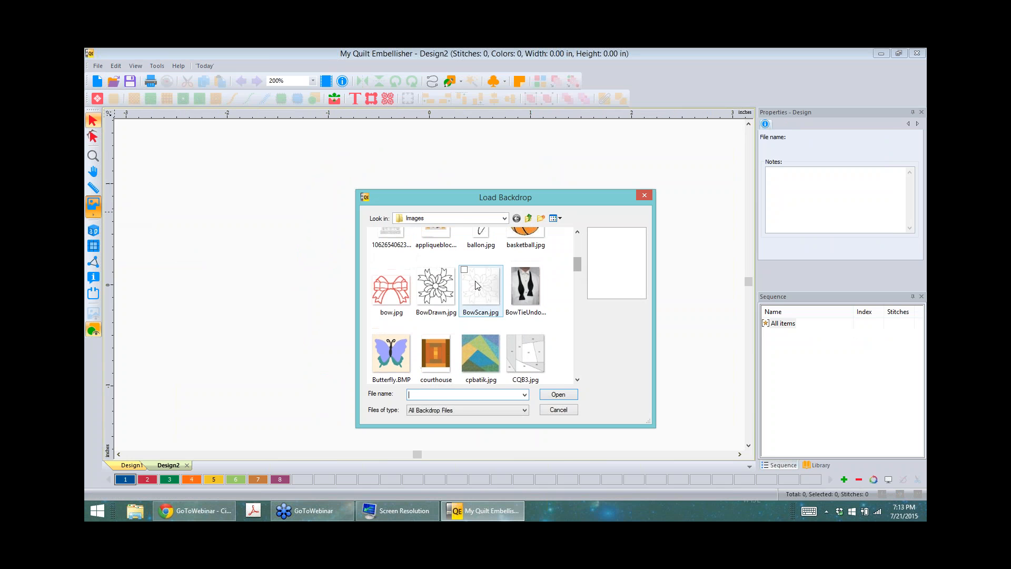
left_click(477, 286)
left_click(558, 395)
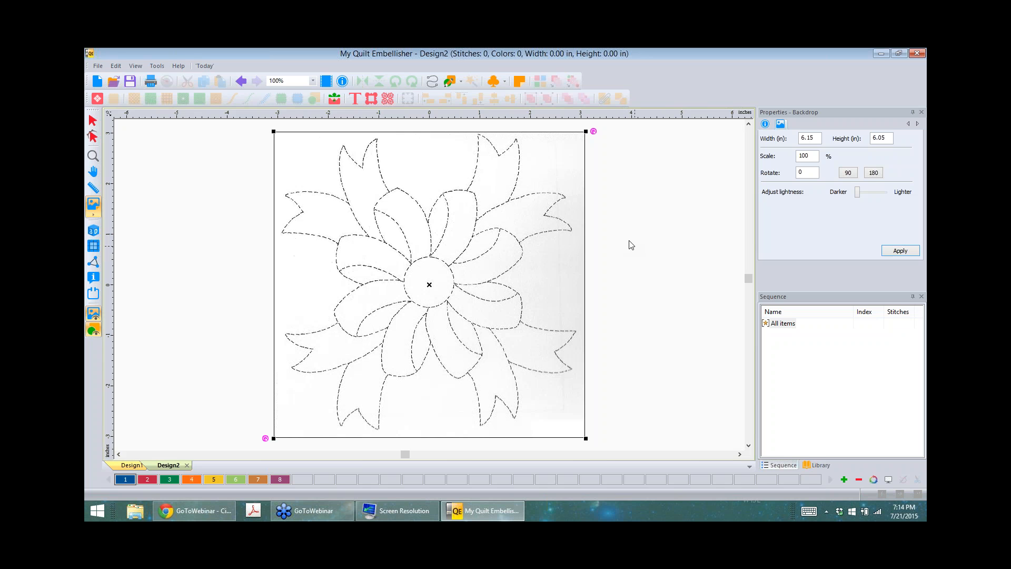
scroll(555, 274, "up", 5)
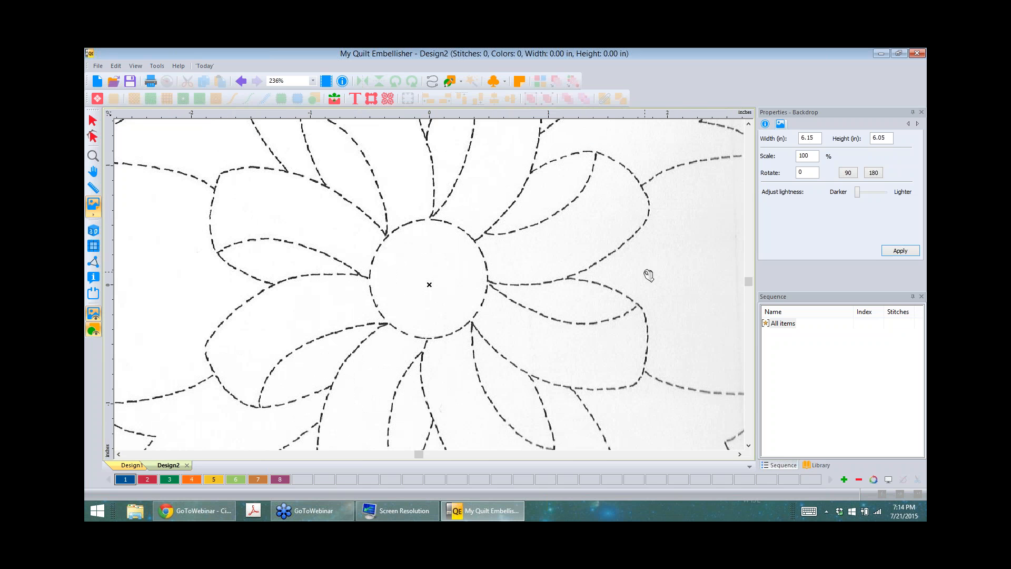
scroll(649, 275, "down", 5)
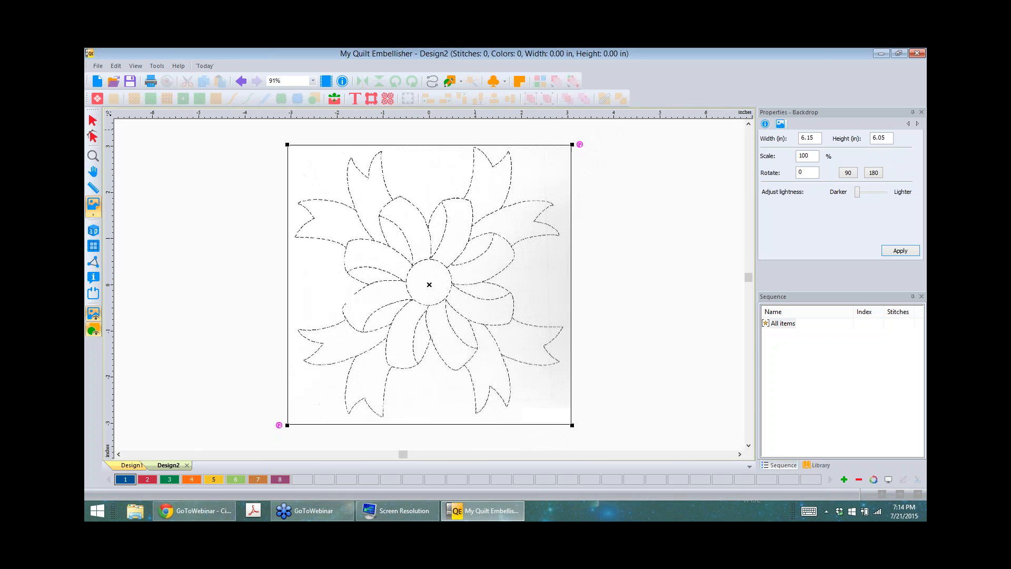
- Create another new design and load BowDrawn.jpg from the Images folder as its backdrop
left_click(98, 81)
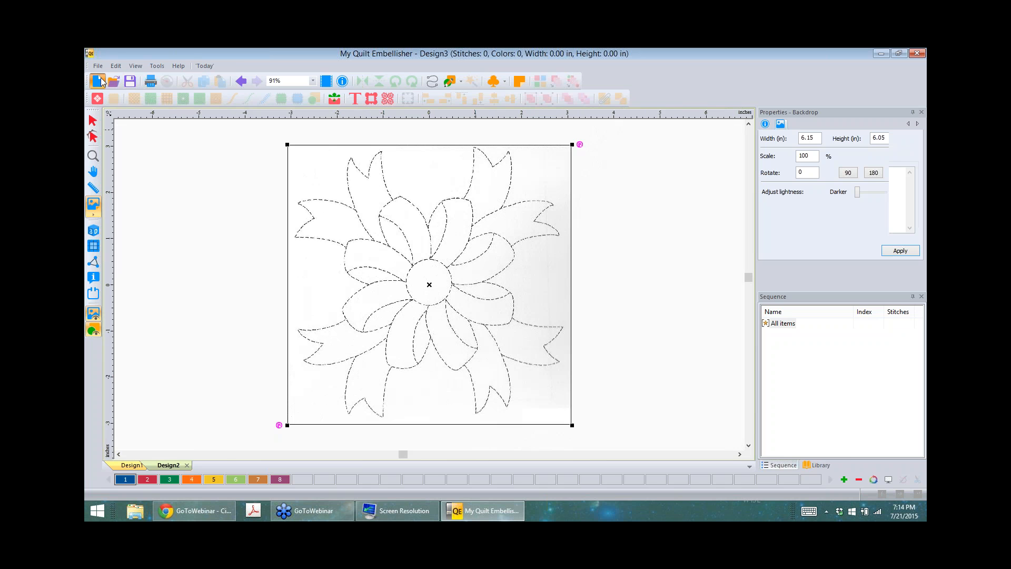
left_click(94, 205)
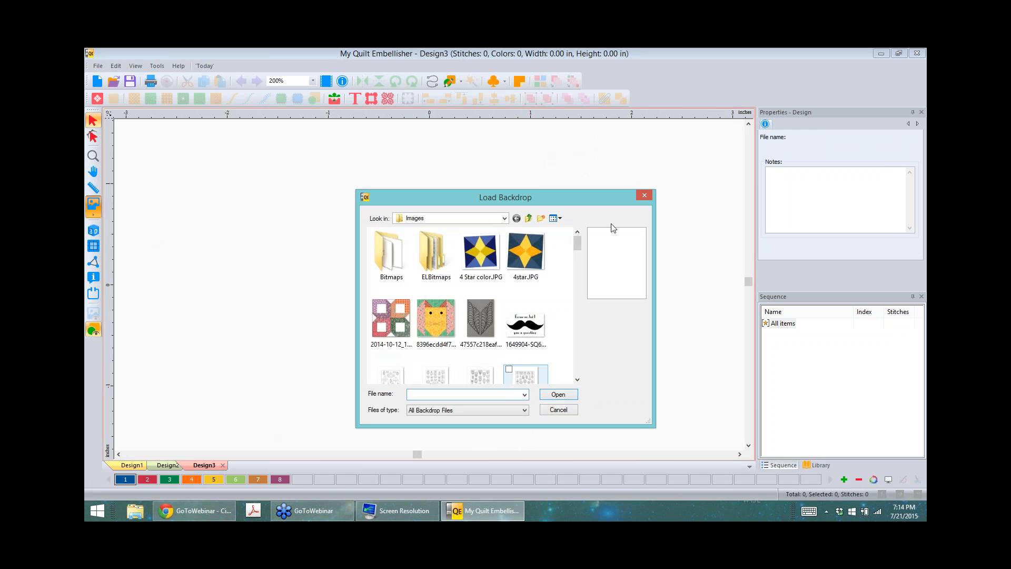
left_click_drag(580, 245, 578, 266)
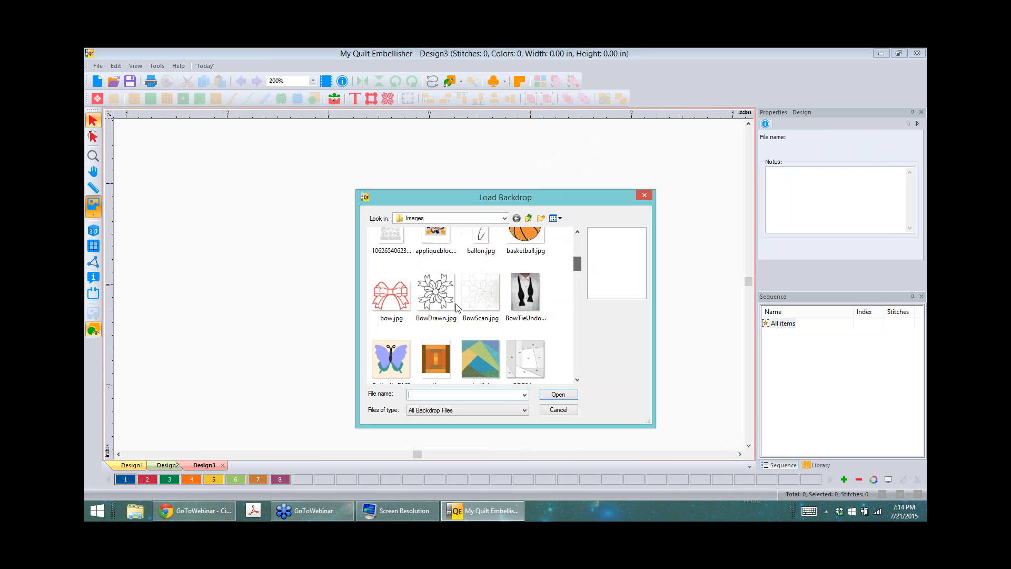
left_click(435, 293)
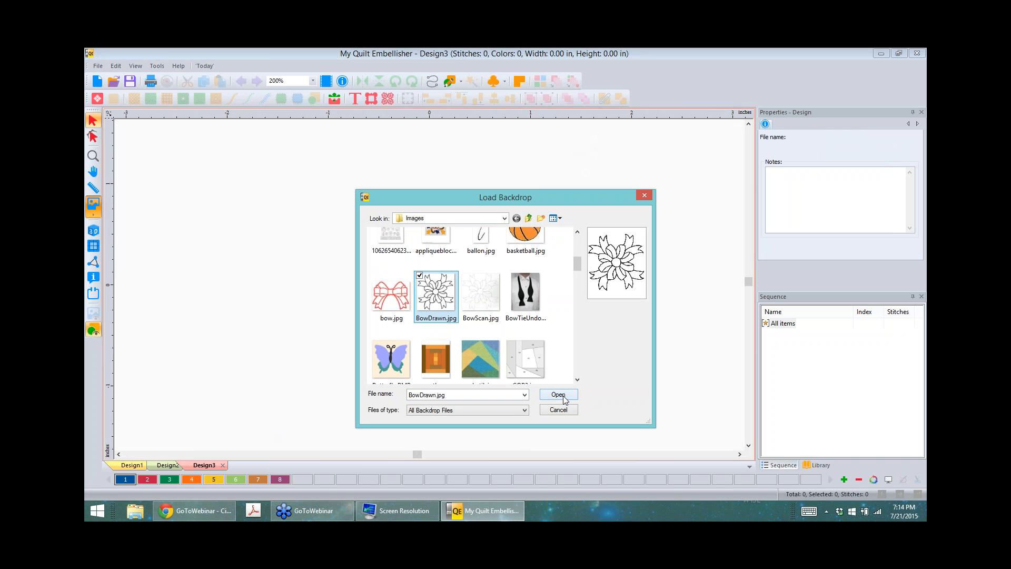
left_click(563, 396)
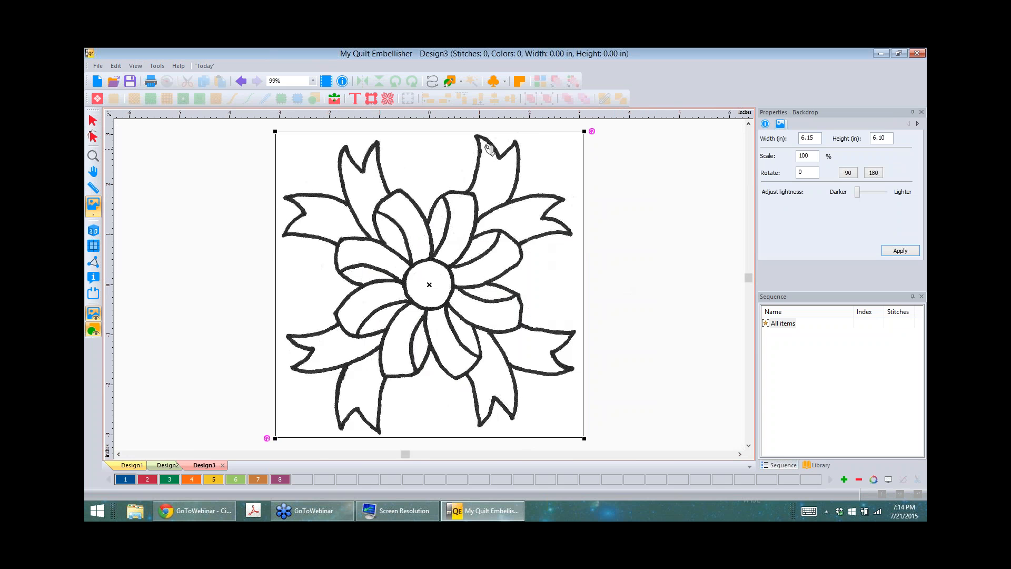
- Auto-trace the solid lines of the BowDrawn backdrop as a Standard run, and hide the backdrop
left_click(431, 82)
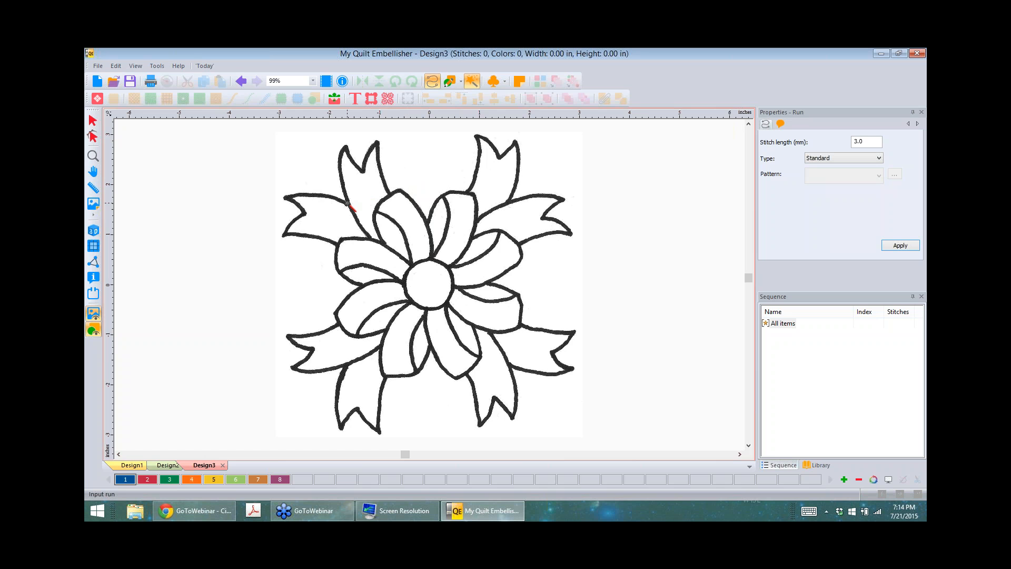
left_click(347, 203)
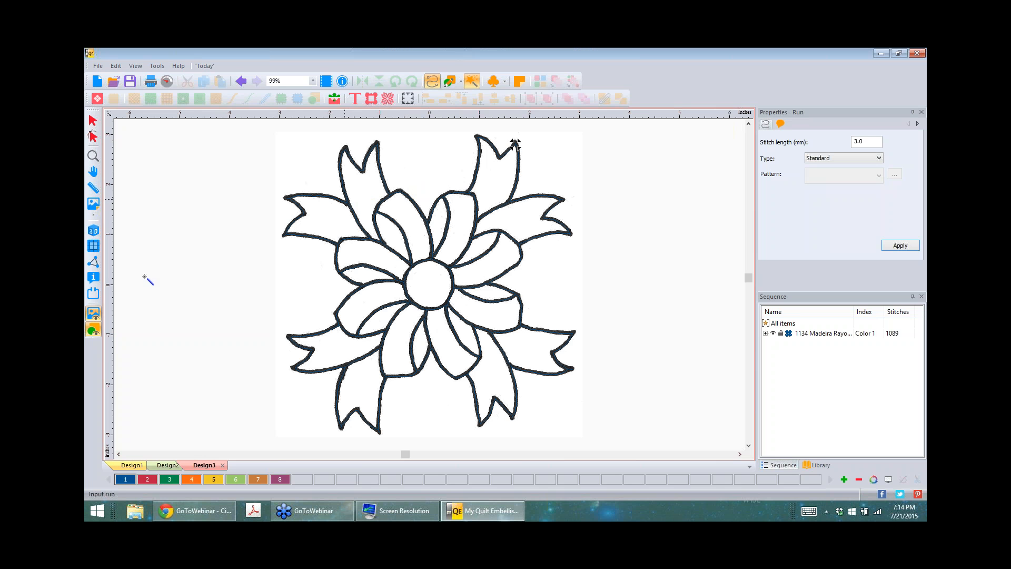
left_click(92, 315)
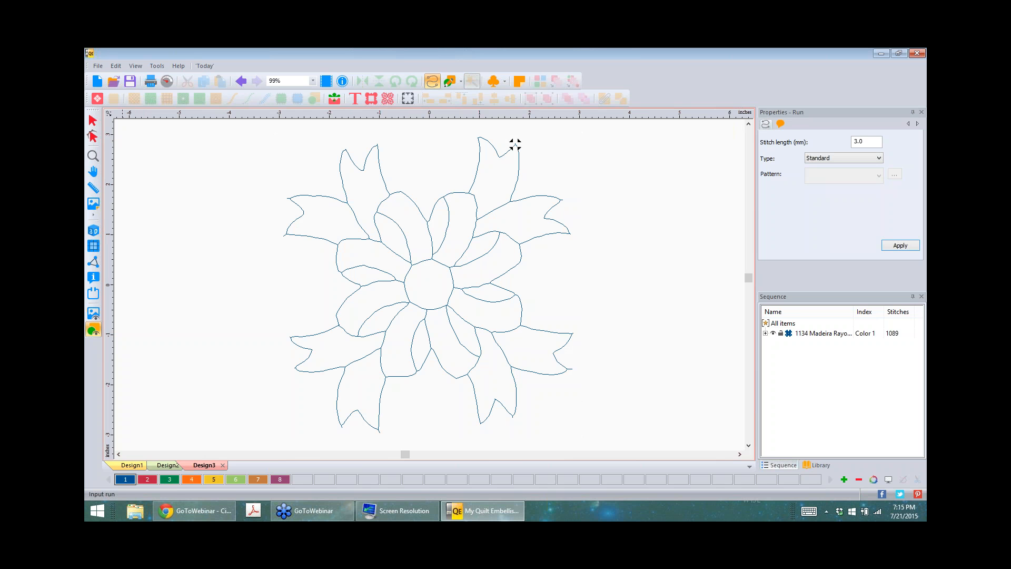
- Return to Design2 with the dashed bow backdrop and activate the Run tool
left_click(161, 466)
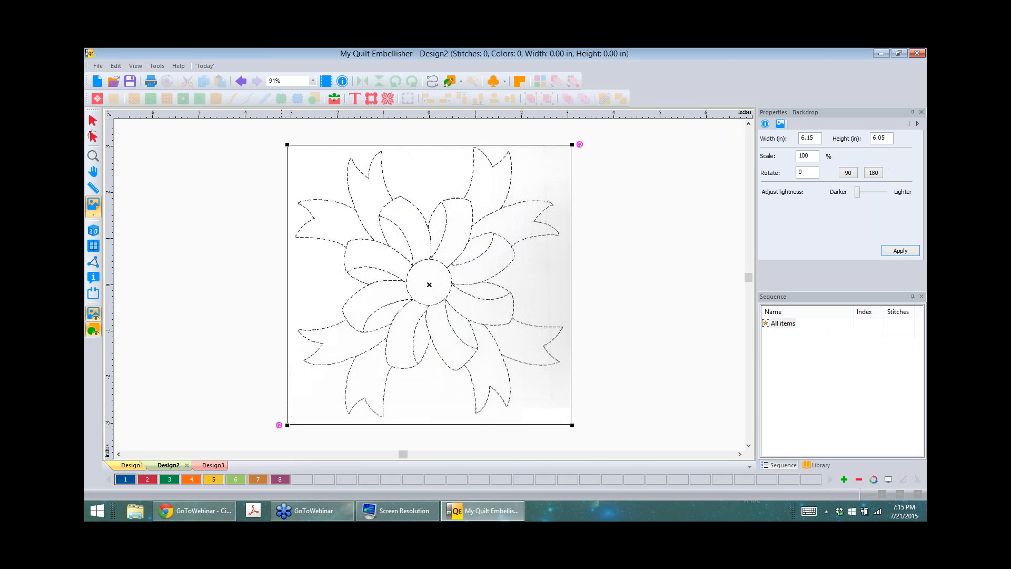
scroll(363, 295, "up", 1)
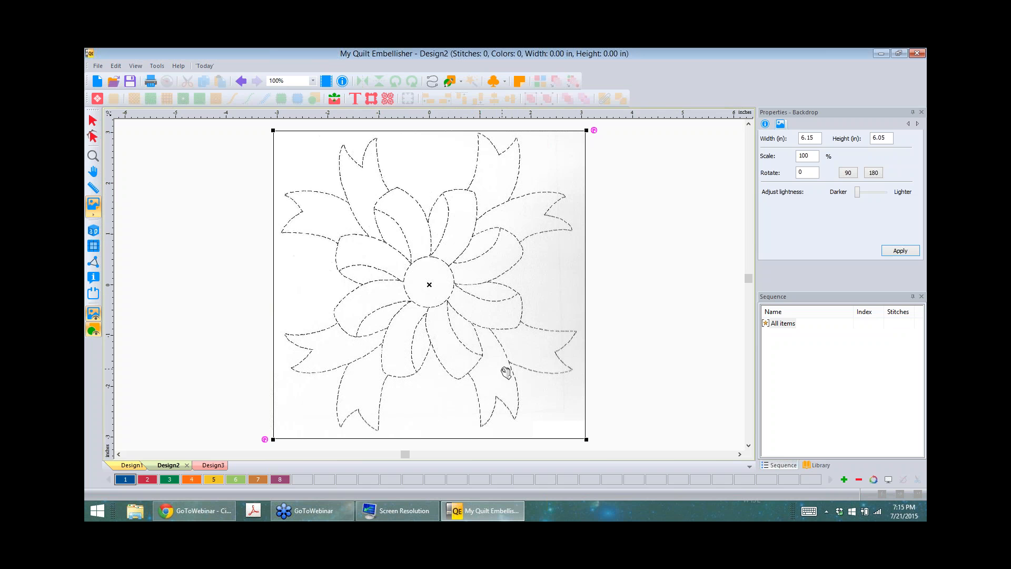
left_click(431, 82)
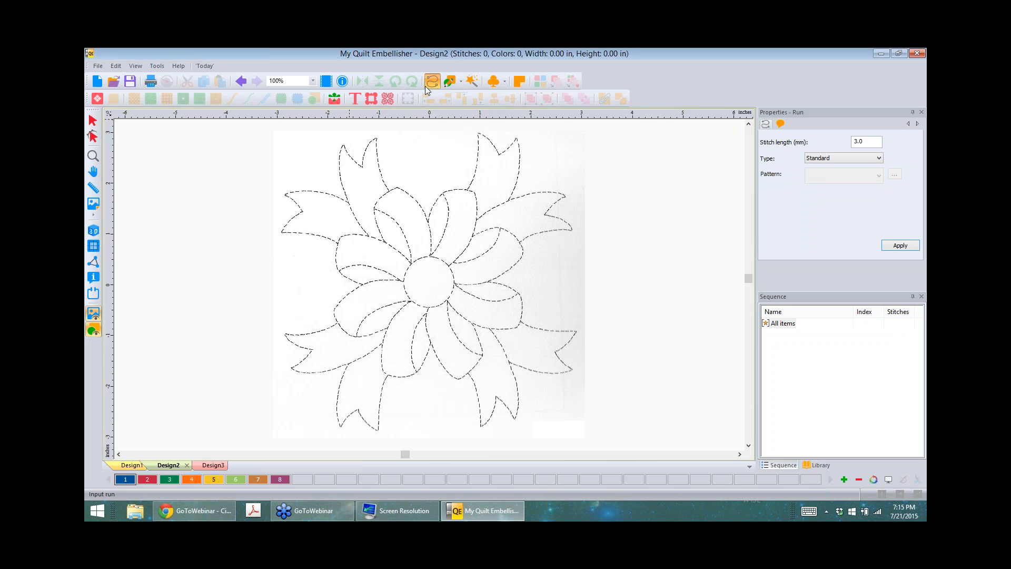
- Review the outline input modes in the digitizing options, trying Free hand and confirming Simple draw
left_click(157, 66)
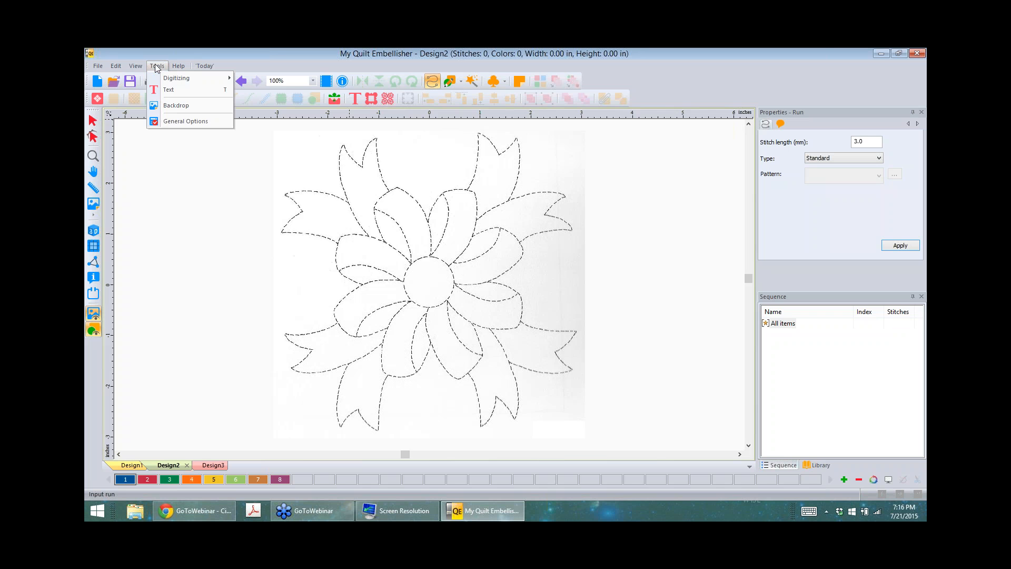
left_click(179, 122)
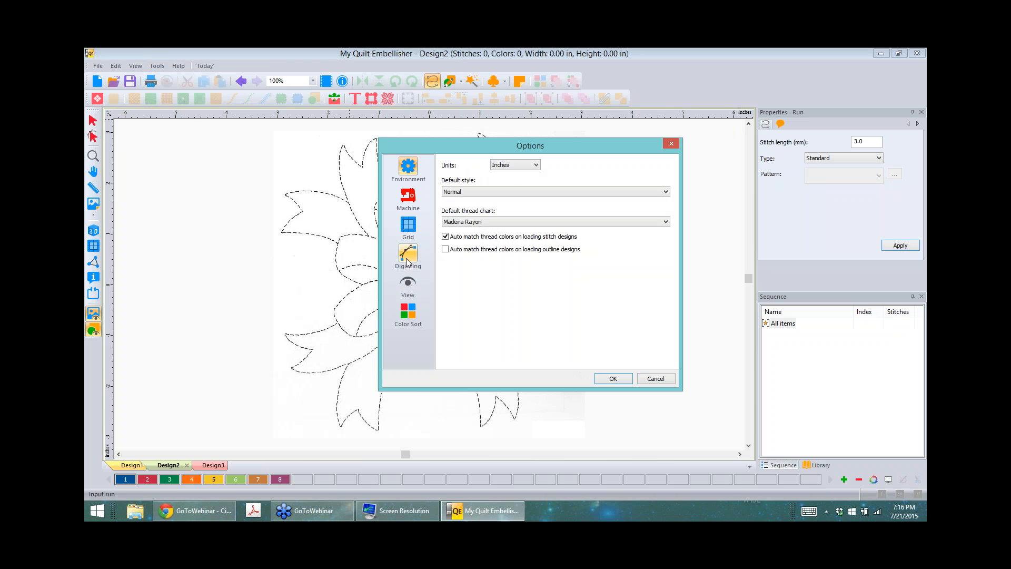
left_click(407, 255)
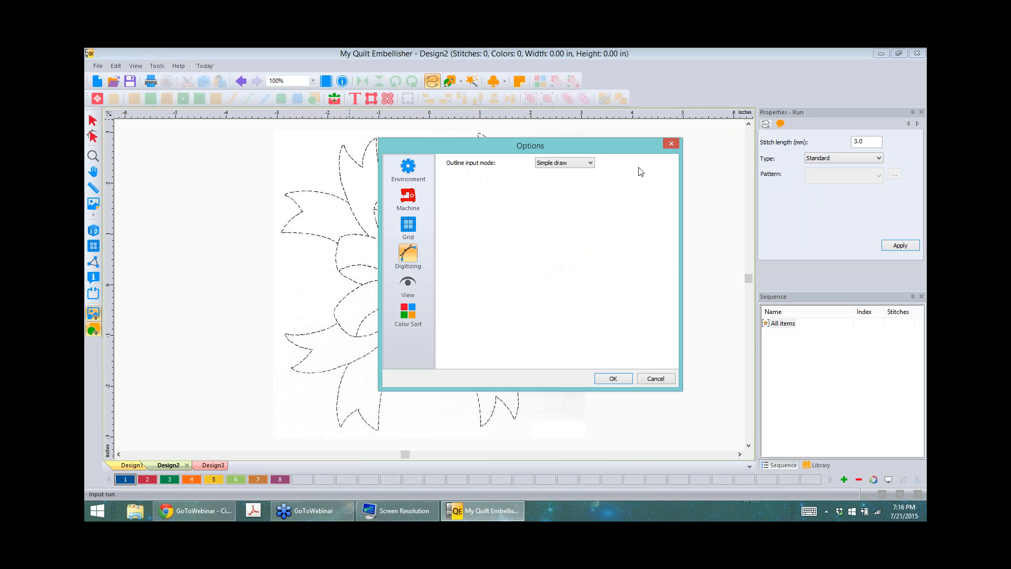
left_click(590, 163)
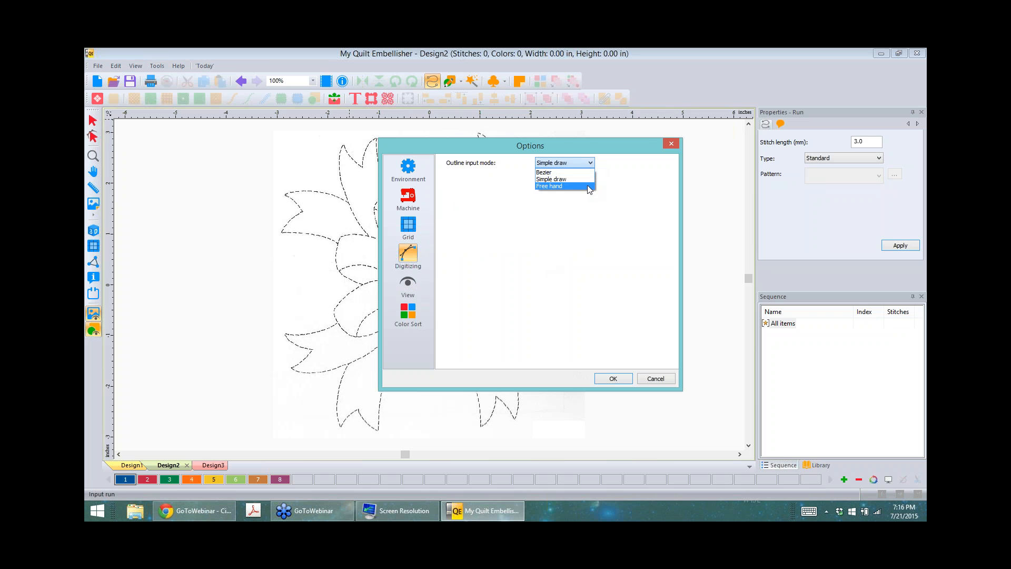
left_click(587, 185)
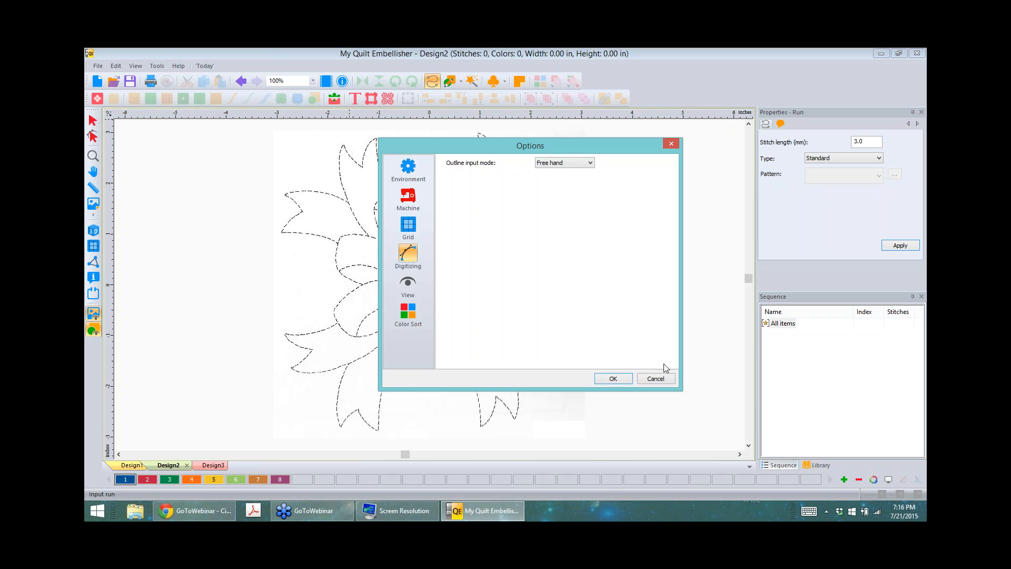
left_click(591, 165)
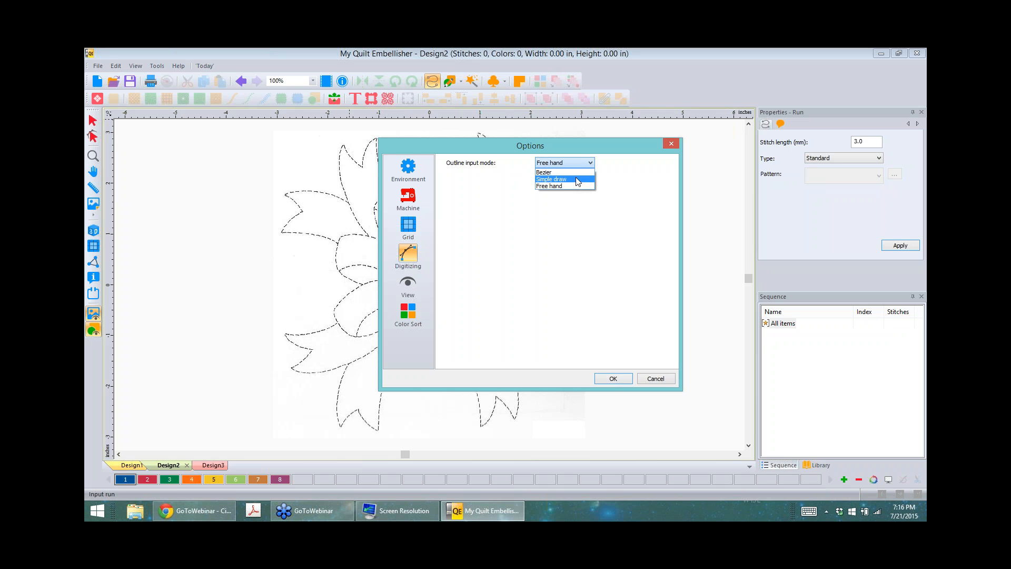
left_click(578, 179)
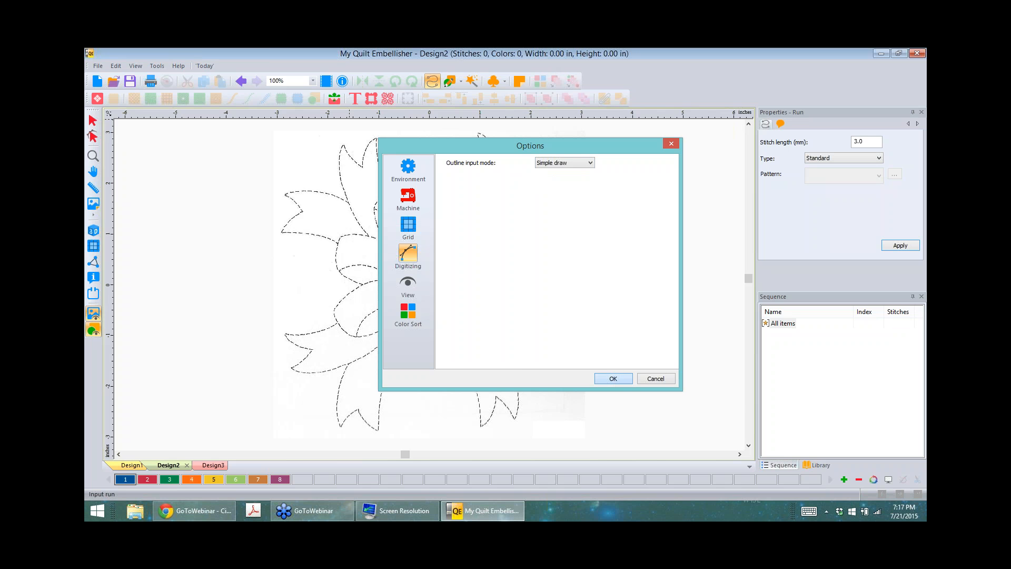
left_click(613, 379)
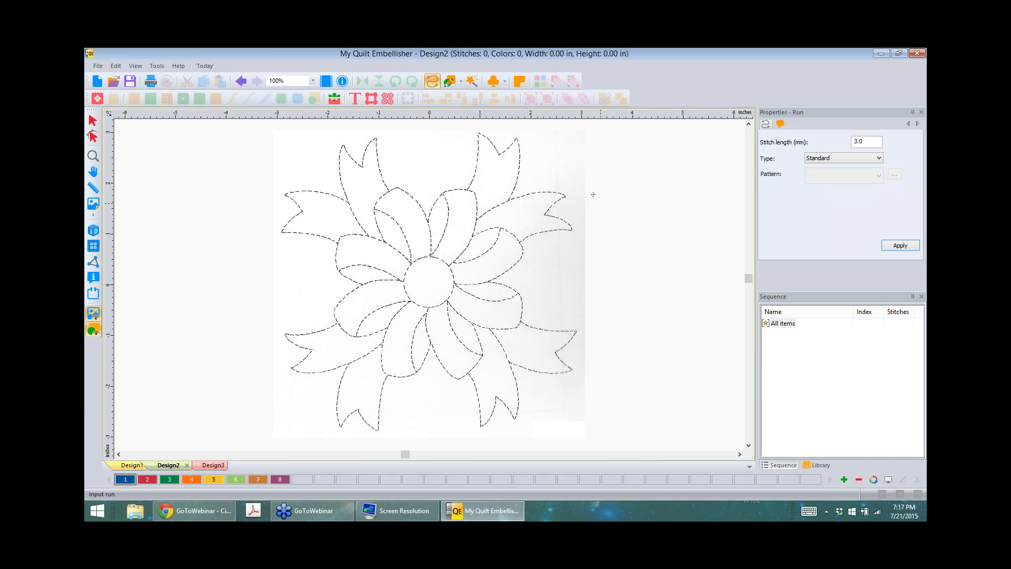
- Trace the inner edge of the bow's upper-right vertical ribbon tail with run points up to its first tip, correcting the misplaced points
scroll(593, 194, "up", 2)
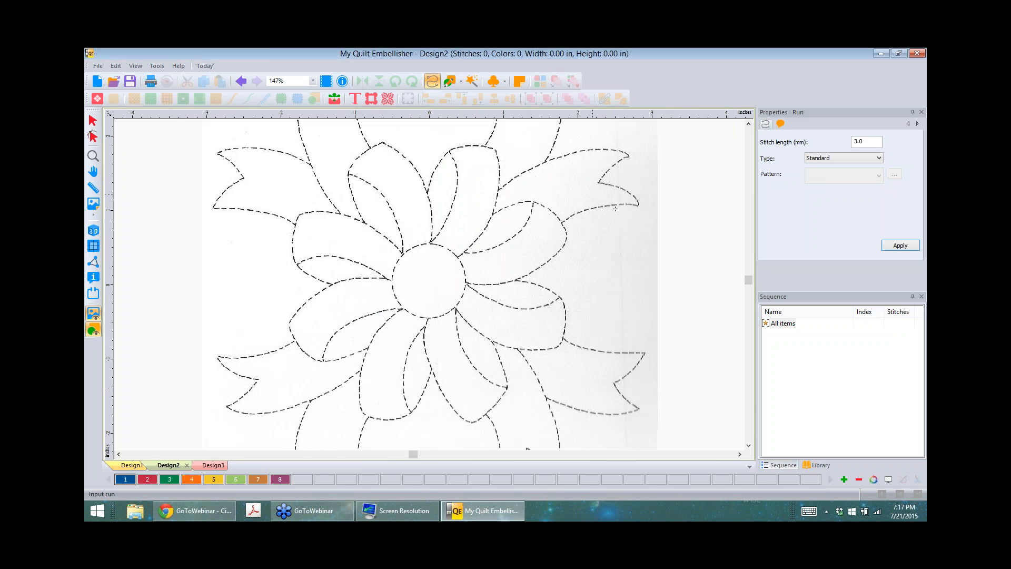
scroll(615, 209, "up", 1)
left_click(749, 125)
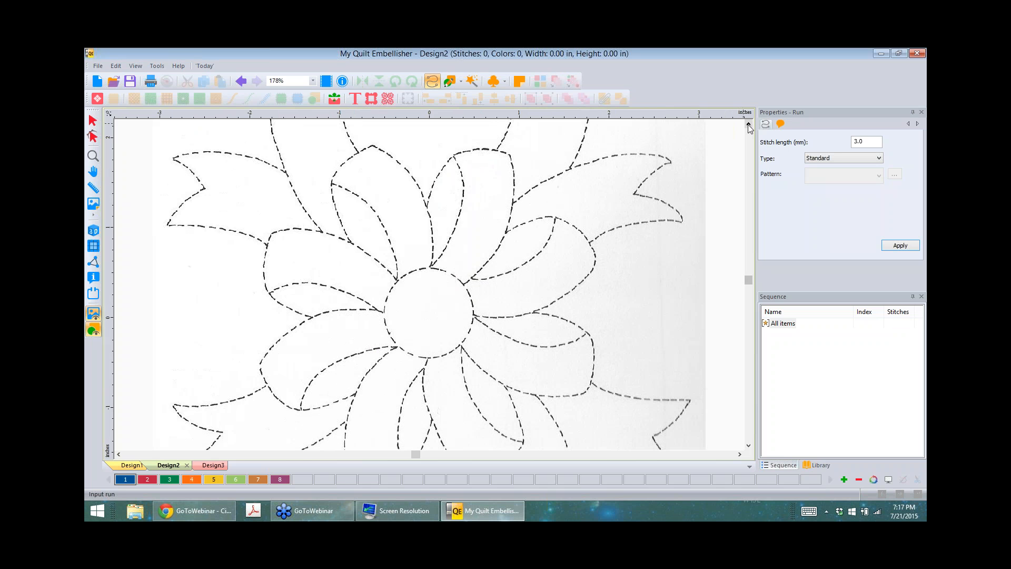
left_click(749, 126)
left_click(749, 125)
left_click(749, 125)
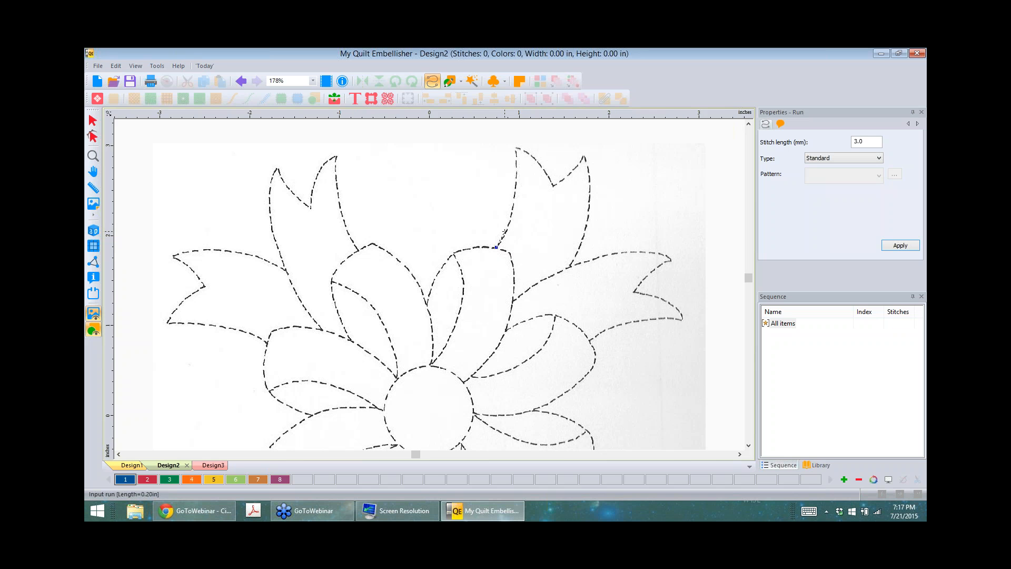
left_click(509, 226)
left_click(515, 198)
left_click(517, 161)
left_click(515, 147)
left_click(532, 156)
key("BackSpace")
key("BackSpace")
left_click(516, 149)
- Continue the run down into the ribbon tail's V-shaped notch and up to its second tip
left_click(539, 164)
left_click(548, 176)
left_click(555, 187)
left_click(569, 177)
left_click(579, 167)
left_click(584, 156)
- Trace the ribbon tail's outer edge down to the neighbouring ribbon, finish the run, and hide the backdrop
left_click(589, 171)
left_click(590, 185)
left_click(589, 206)
left_click(586, 223)
left_click(584, 237)
left_click(577, 252)
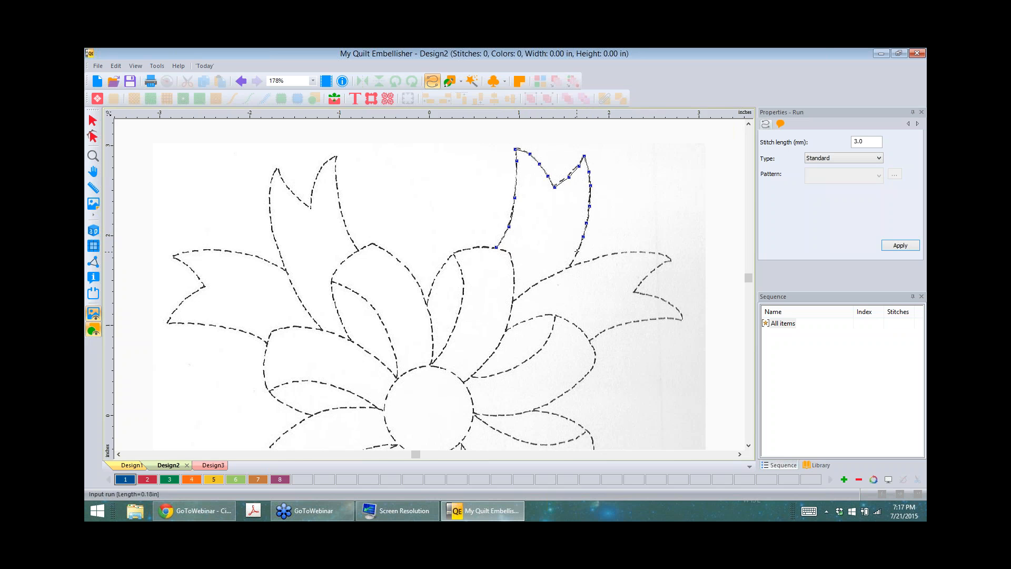
left_click(573, 261)
key("Return")
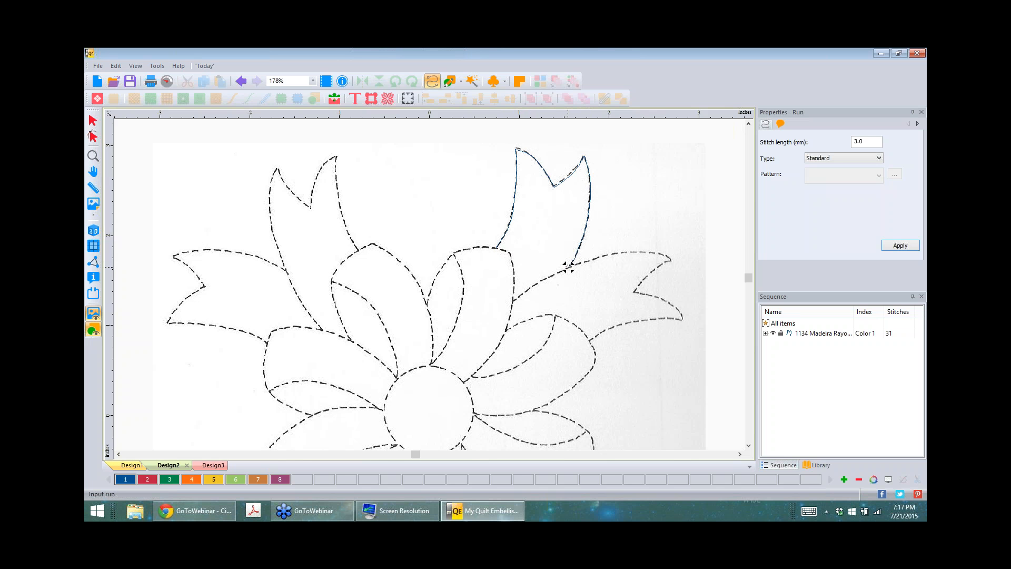
left_click(93, 313)
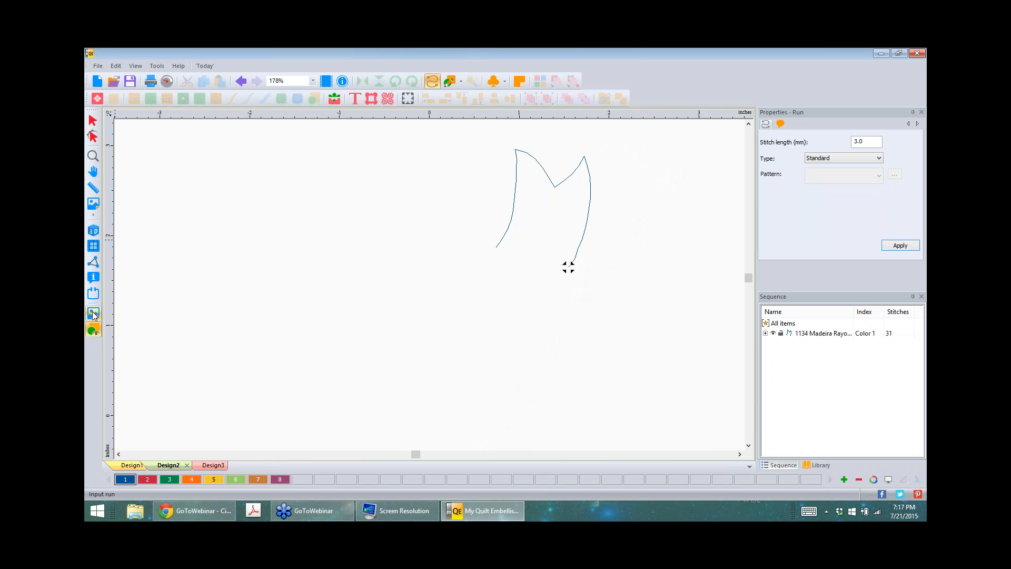
- Show the backdrop and trace a new run along the left side and top of the petal just right of the flower's upper centre
left_click(93, 314)
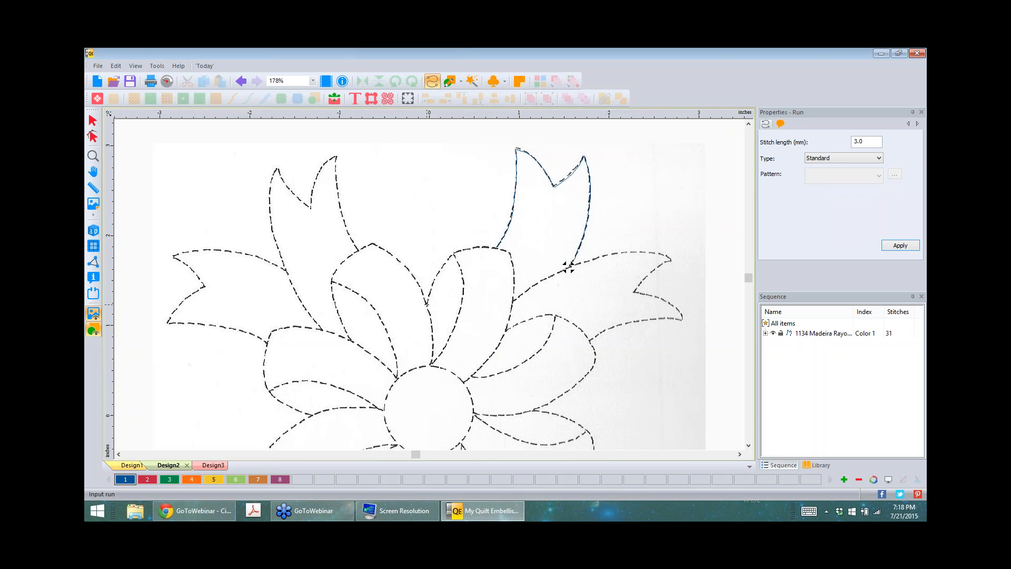
left_click(426, 304)
left_click(432, 286)
left_click(440, 269)
left_click(450, 257)
left_click(458, 251)
left_click(473, 247)
left_click(491, 247)
left_click(509, 254)
- Trace the petal's right side down to the flower's centre circle and finish the run
left_click(513, 276)
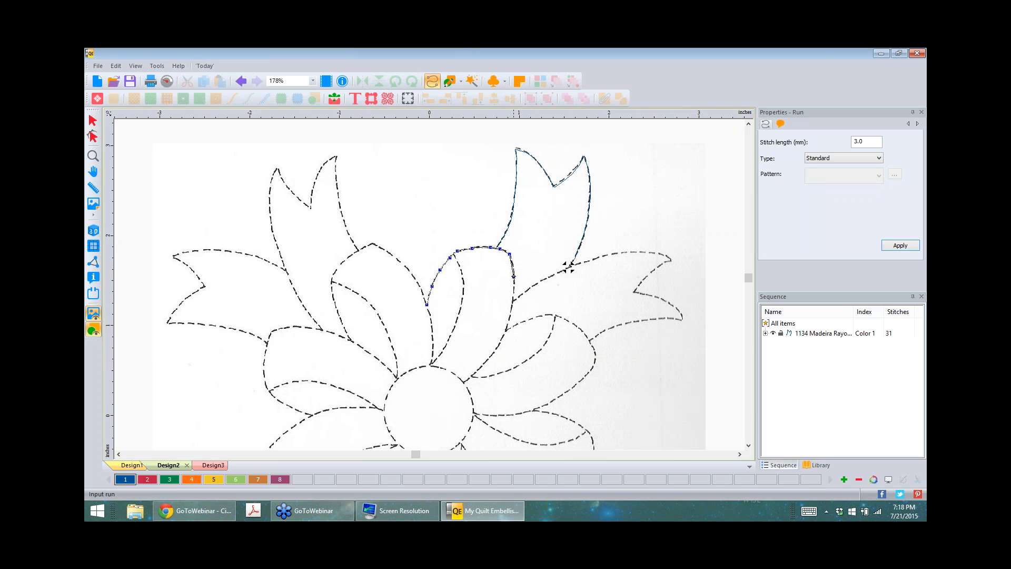
left_click(511, 311)
left_click(504, 335)
left_click(476, 373)
left_click(463, 381)
right_click(464, 383)
- Trace the same petal's inner fold line as a run from the top of the centre circle up to the petal's outline
left_click(432, 364)
left_click(445, 346)
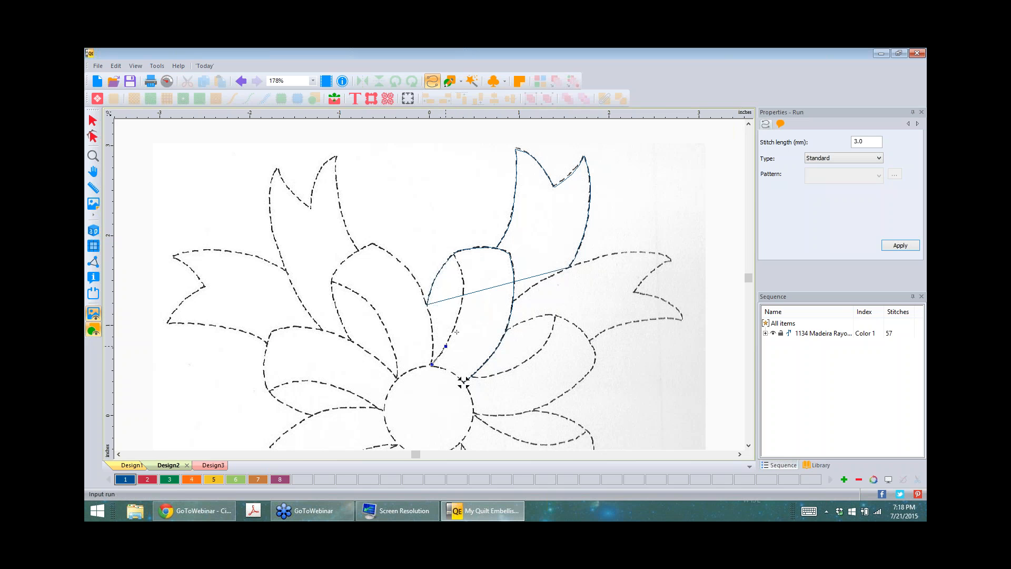
left_click(454, 326)
left_click(462, 304)
left_click(464, 291)
left_click(461, 270)
left_click(457, 260)
left_click(453, 255)
right_click(453, 254)
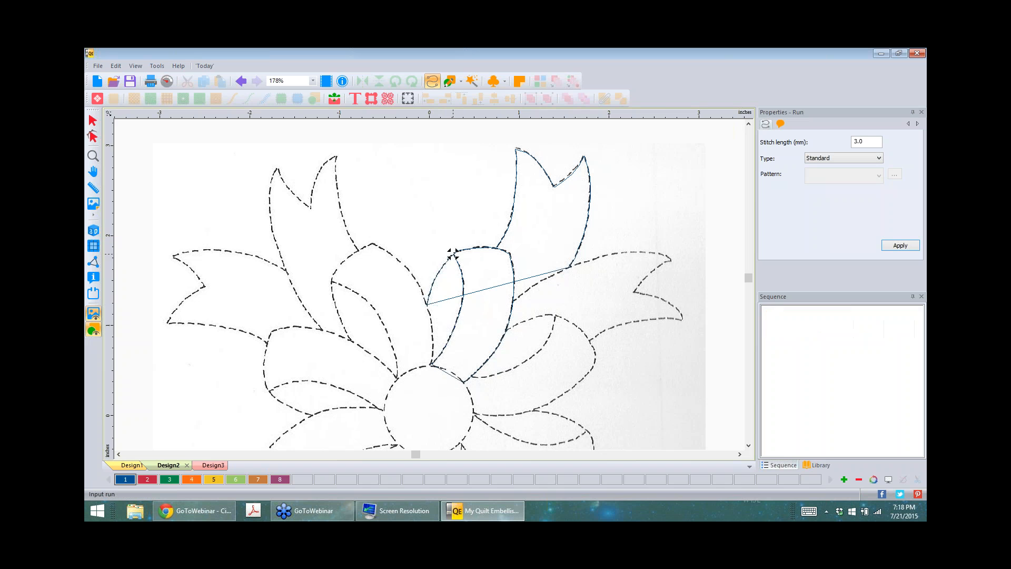
- Trace the upper edge of the right horizontal ribbon tail from the petal to its first tip, replacing the misplaced point
left_click(514, 301)
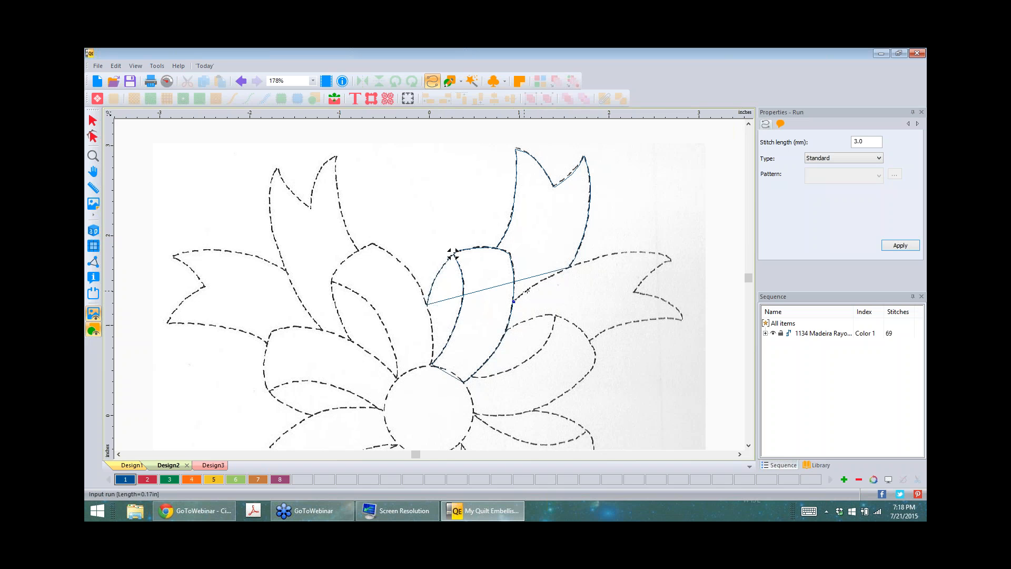
left_click(527, 291)
left_click(544, 279)
left_click(564, 270)
left_click(593, 259)
left_click(620, 249)
key("BackSpace")
left_click(612, 254)
left_click(635, 252)
left_click(646, 253)
left_click(664, 255)
left_click(672, 261)
- Continue the run into the ribbon tail's V-shaped notch and out to its second tip, correcting the misplaced points
left_click(661, 264)
left_click(651, 272)
left_click(639, 285)
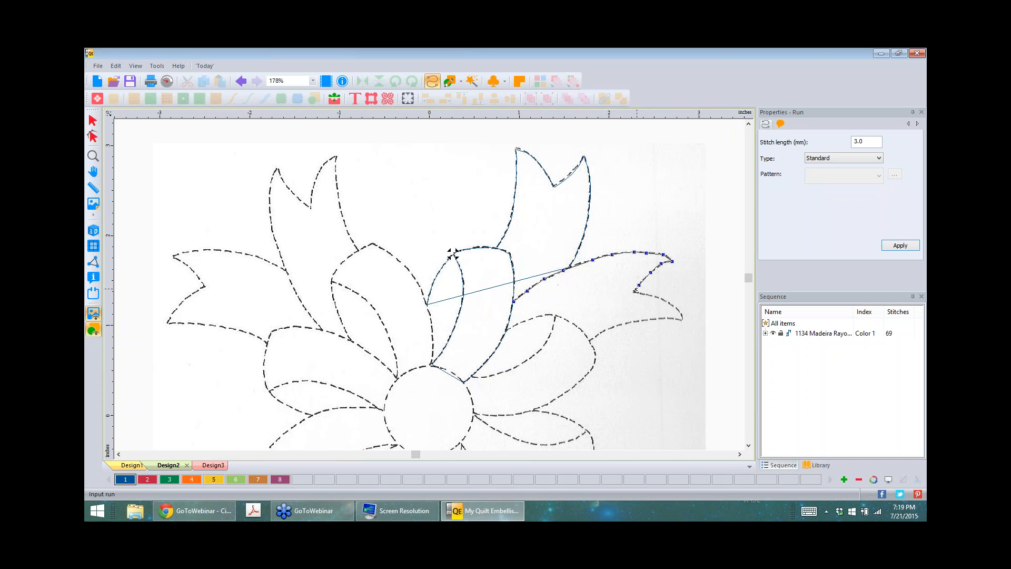
left_click(633, 293)
left_click(646, 295)
key("BackSpace")
left_click(643, 294)
key("BackSpace")
key("BackSpace")
left_click(633, 292)
left_click(659, 298)
left_click(671, 304)
left_click(678, 311)
left_click(683, 322)
- Trace the ribbon tail's lower edge back to the neighbouring petal and finish the run
left_click(678, 320)
left_click(662, 318)
left_click(622, 325)
left_click(611, 328)
left_click(591, 341)
left_click(591, 339)
right_click(591, 339)
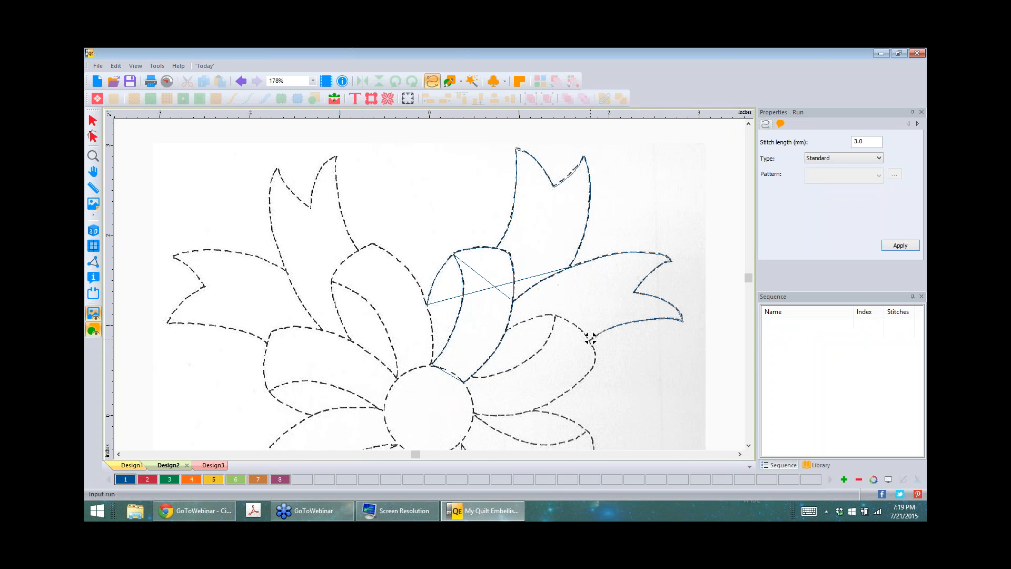
- Trace the inner fold line of the petal below the right ribbon tail, from near the centre circle to the petal's top edge
left_click(748, 446)
left_click(749, 447)
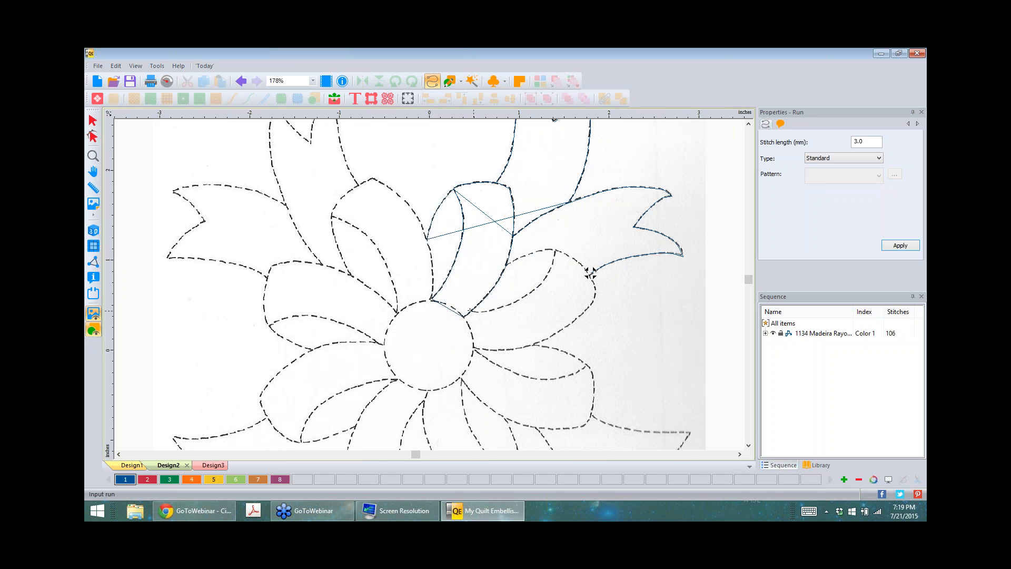
left_click(471, 311)
left_click(492, 311)
left_click(517, 304)
left_click(532, 293)
left_click(546, 276)
left_click(554, 258)
key("Return")
- Trace this petal's outline from the neighbouring petal over its top and around its outer end
left_click(507, 263)
left_click(528, 255)
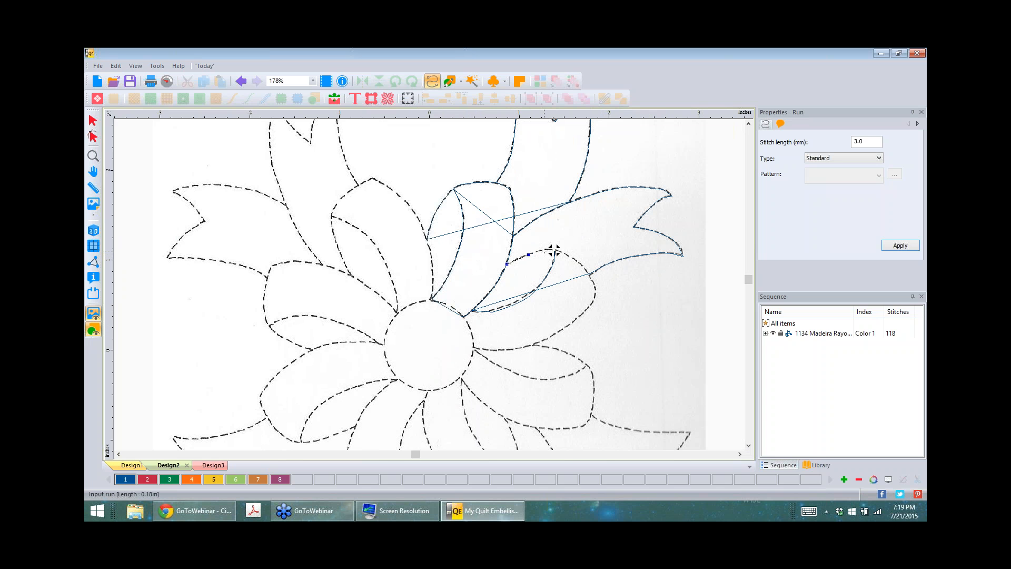
left_click(544, 251)
left_click(570, 257)
left_click(584, 267)
left_click(593, 281)
left_click(594, 304)
- Continue along the petal's lower edge to the right side of the centre circle and finish the run
left_click(580, 317)
left_click(553, 335)
left_click(532, 345)
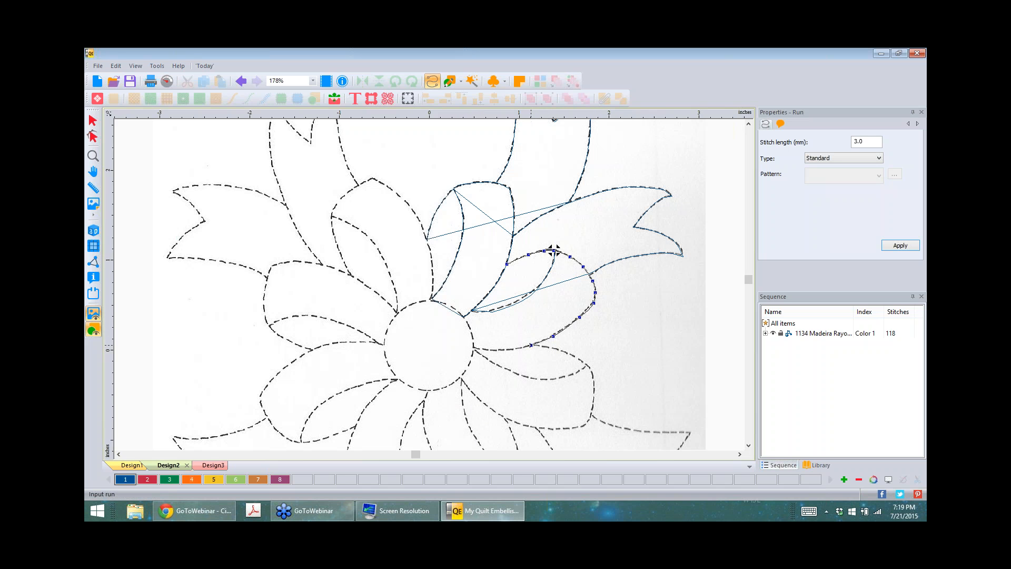
left_click(516, 349)
left_click(497, 349)
left_click(485, 349)
left_click(474, 347)
right_click(474, 347)
- Hide the backdrop and turn on the 3D stitch view for the traced quarter of the motif
left_click(94, 314)
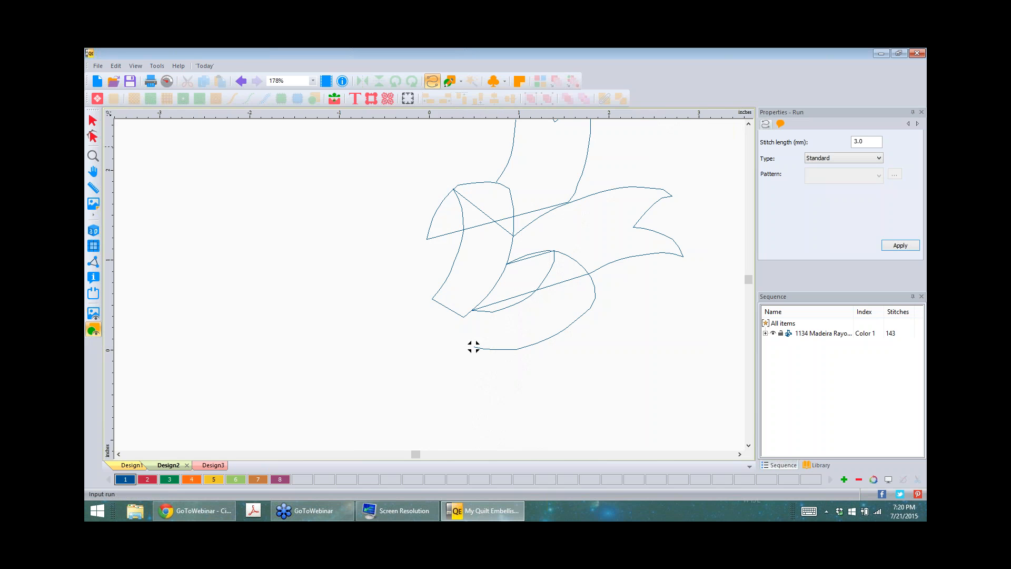
left_click(749, 123)
left_click(749, 124)
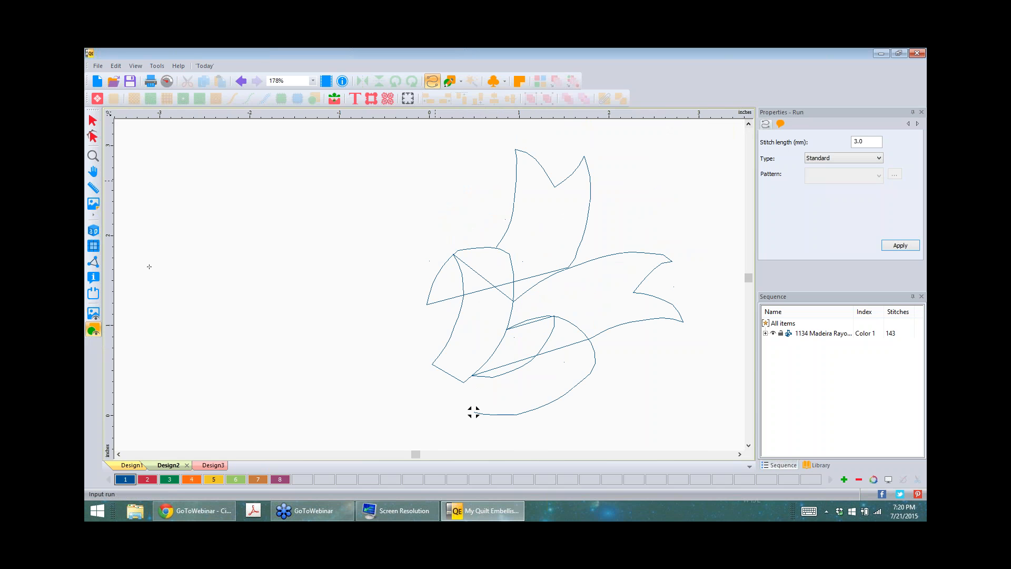
left_click(93, 231)
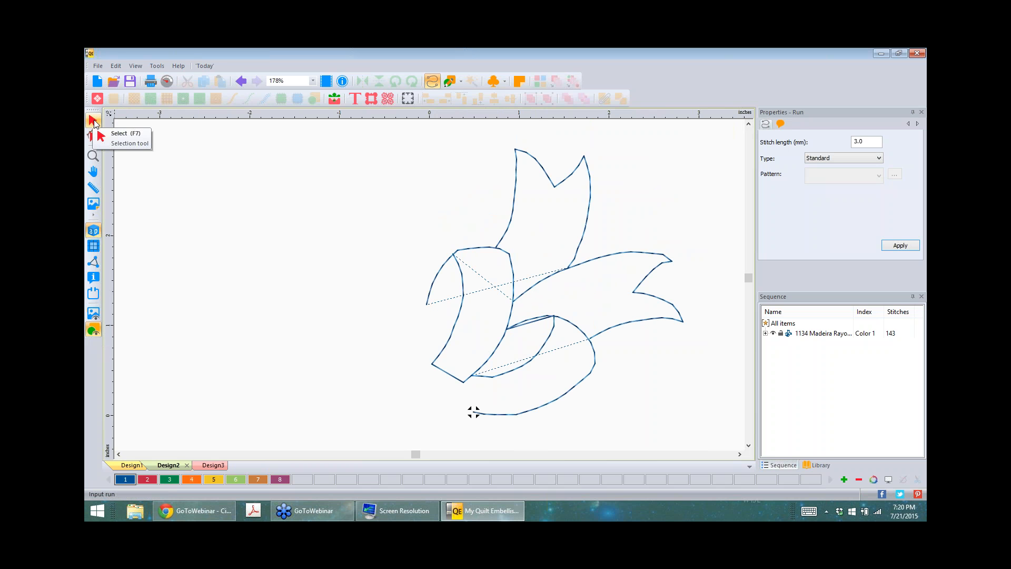
- Select all the traced runs, combine them into a single run object, and deselect it
left_click(93, 122)
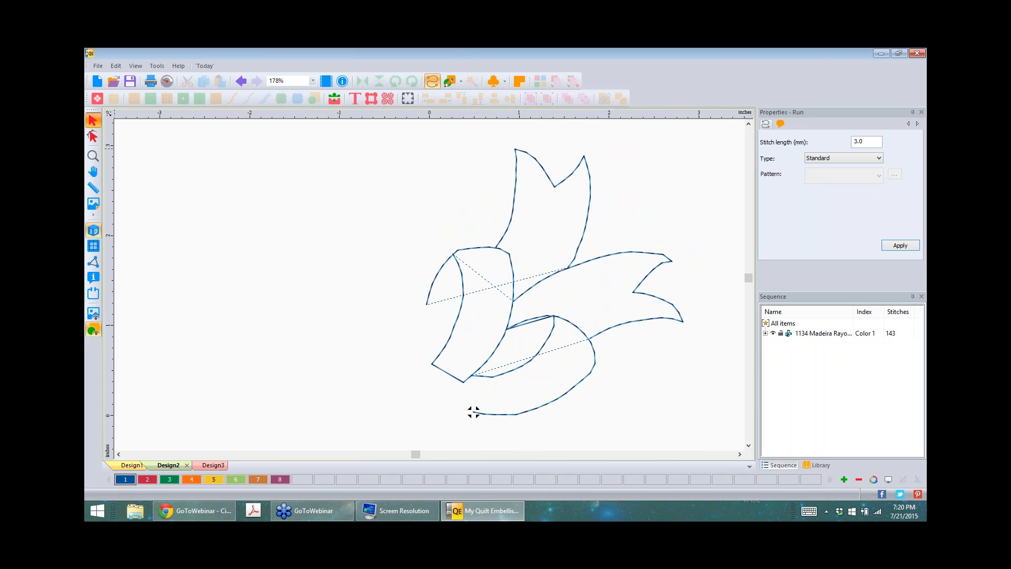
left_click(605, 361)
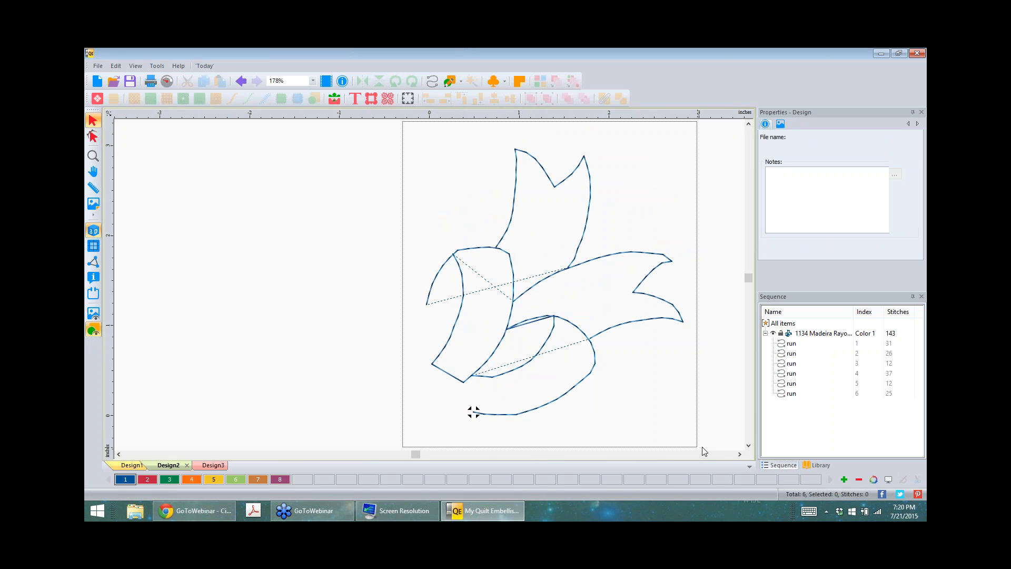
key("ctrl+a")
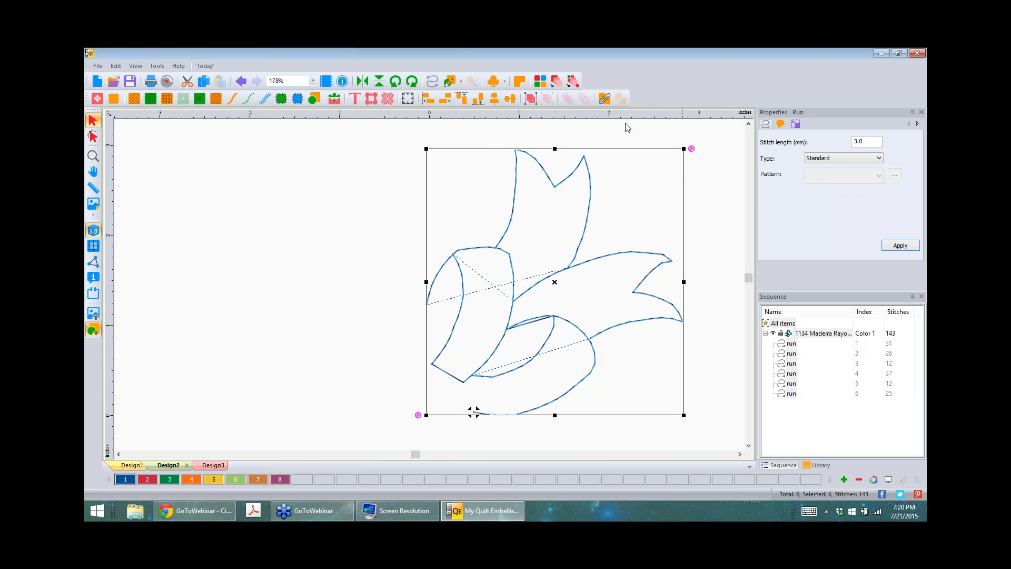
left_click(605, 101)
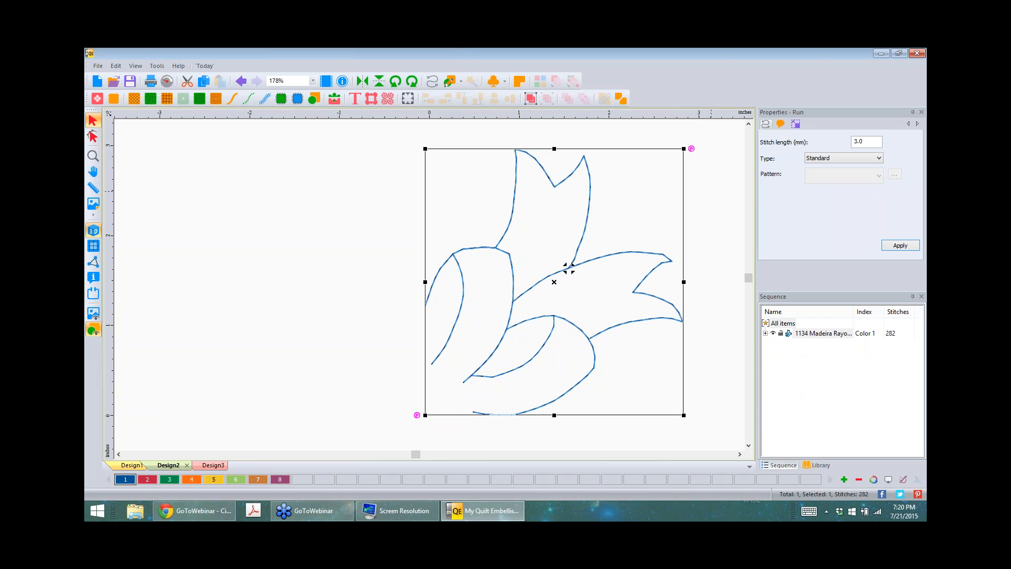
left_click(714, 202)
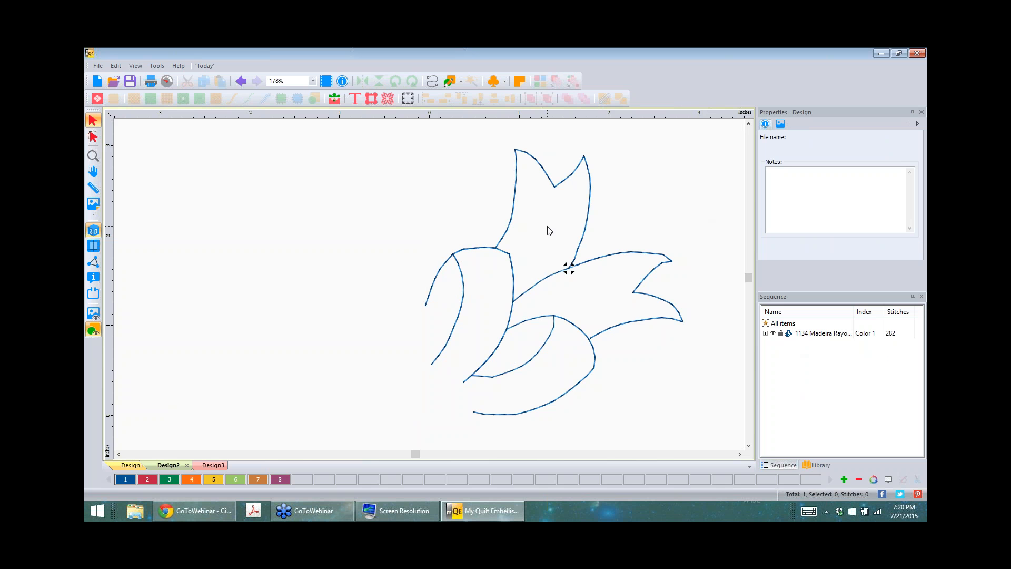
- Show the backdrop again and duplicate the combined quarter-motif run in place
left_click(94, 313)
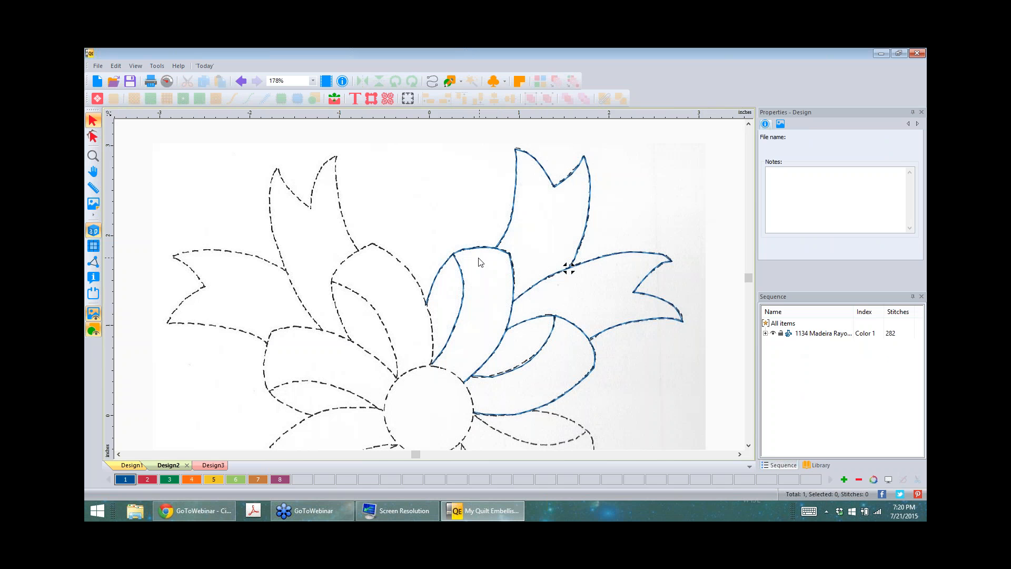
scroll(481, 261, "down", 1)
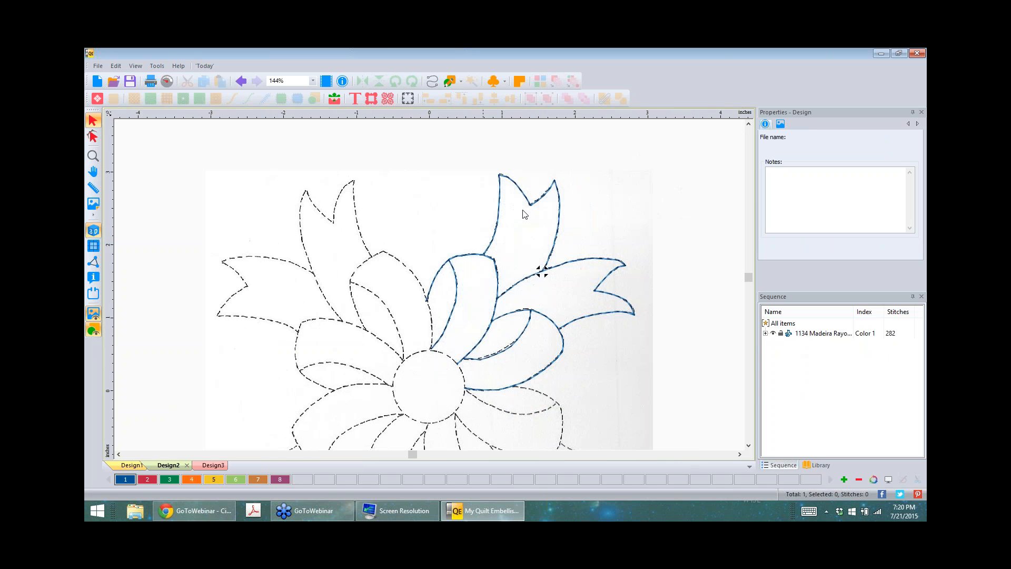
left_click(542, 271)
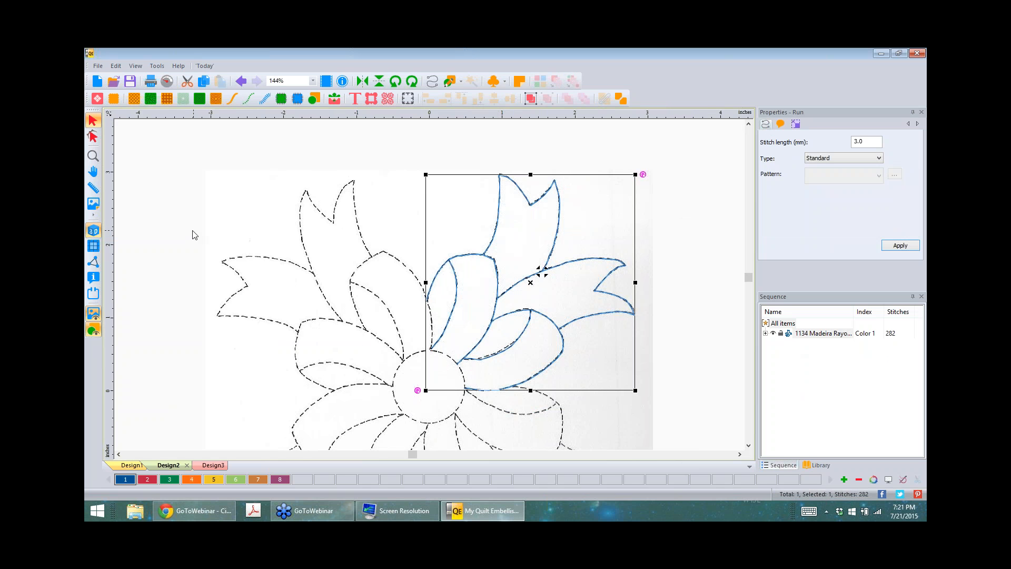
left_click(203, 80)
right_click(223, 175)
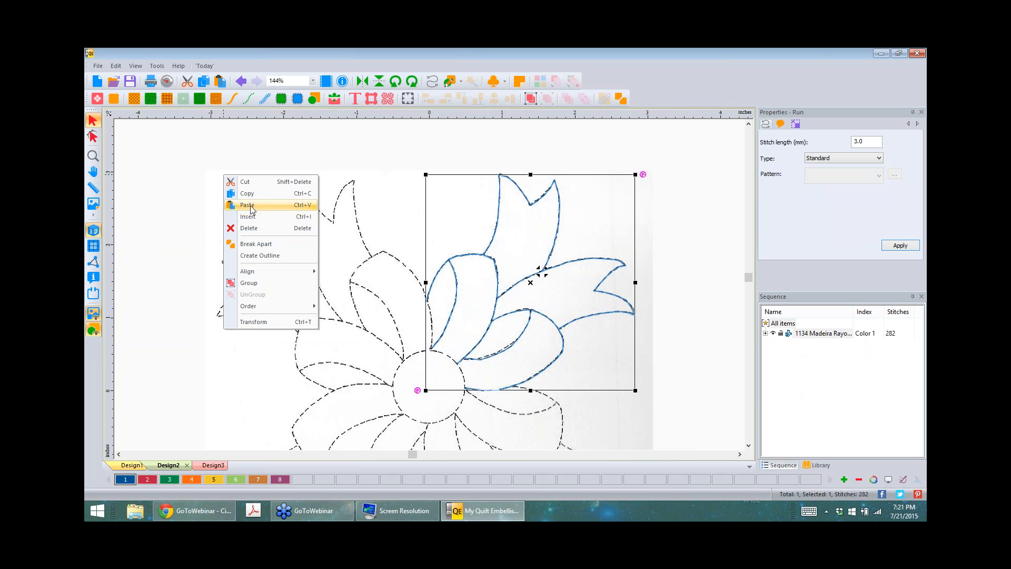
left_click(251, 210)
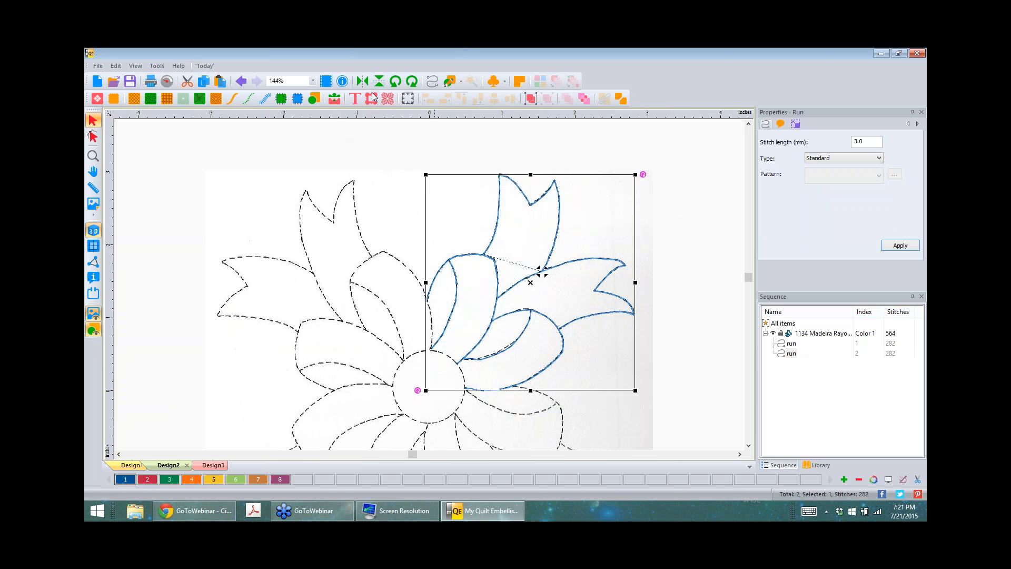
- Rotate the copy a quarter turn counterclockwise and align it with the backdrop's upper-left quarter, keeping the original aligned on the upper-right quarter
left_click(392, 83)
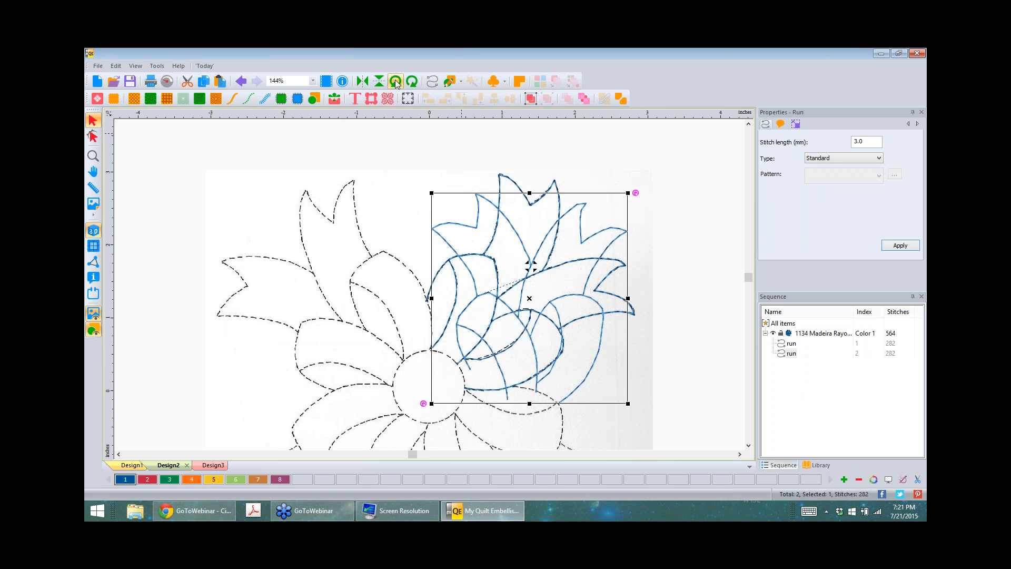
left_click(396, 83)
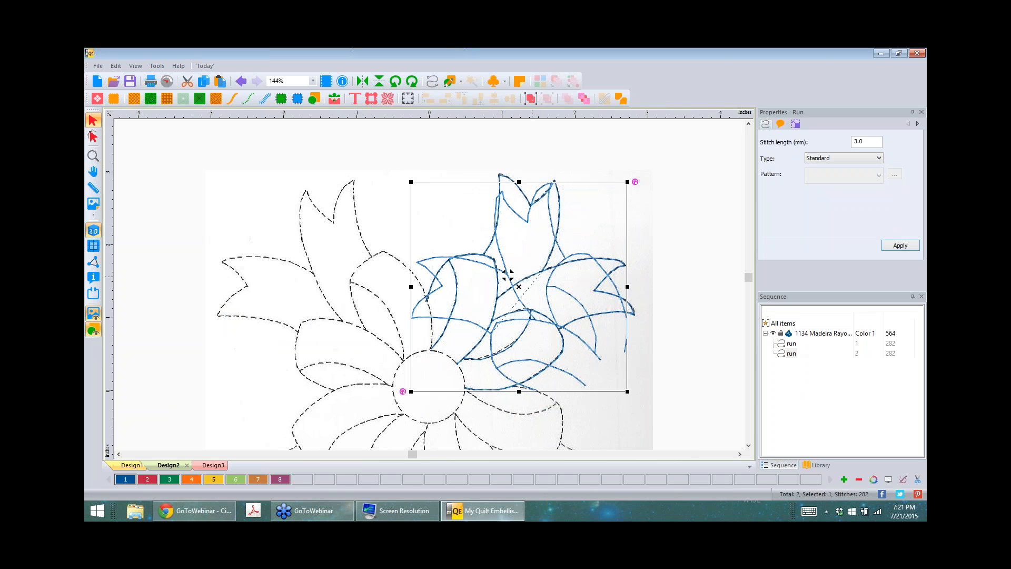
left_click_drag(532, 277, 721, 269)
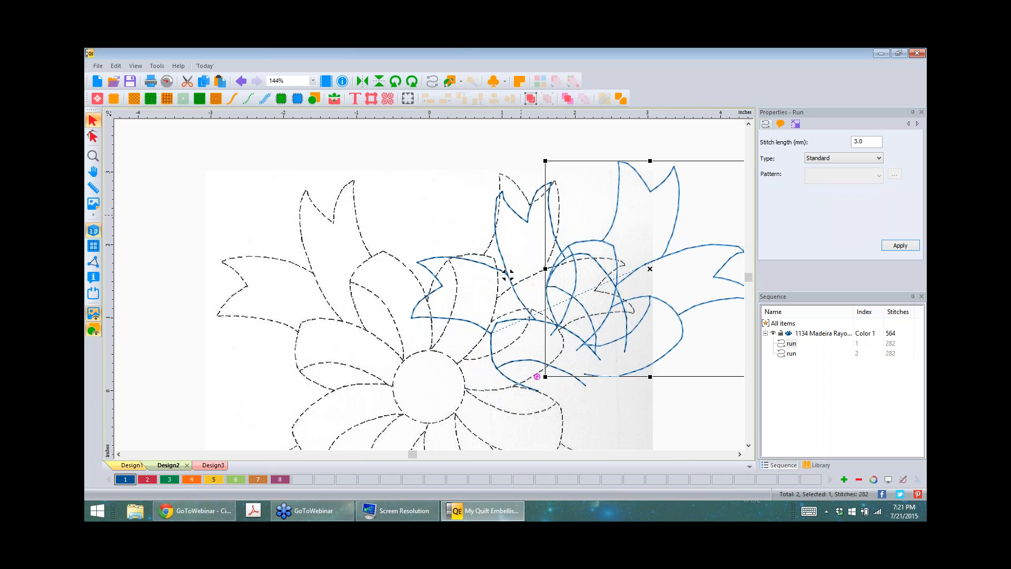
left_click_drag(520, 215, 326, 215)
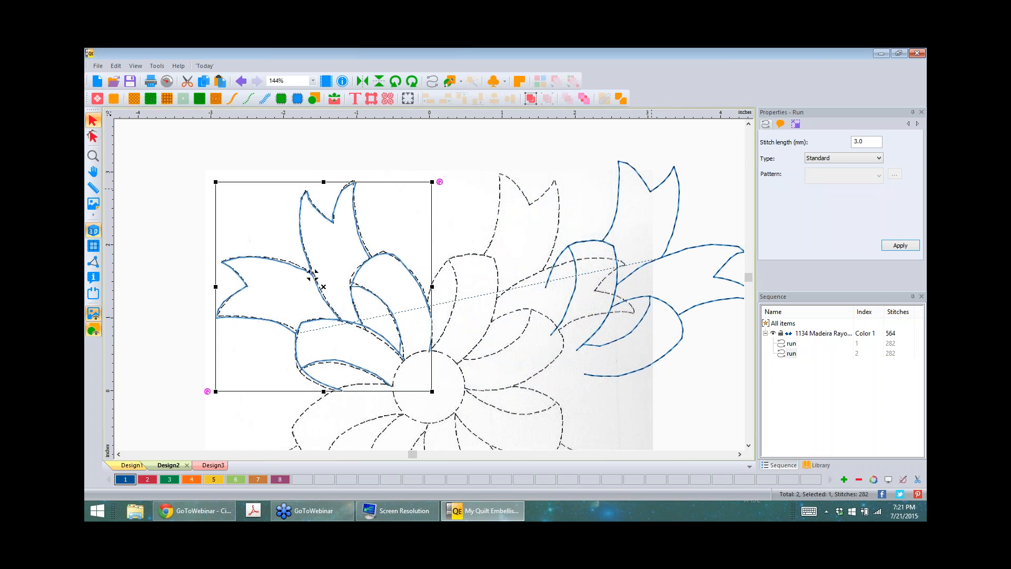
left_click_drag(652, 188, 531, 202)
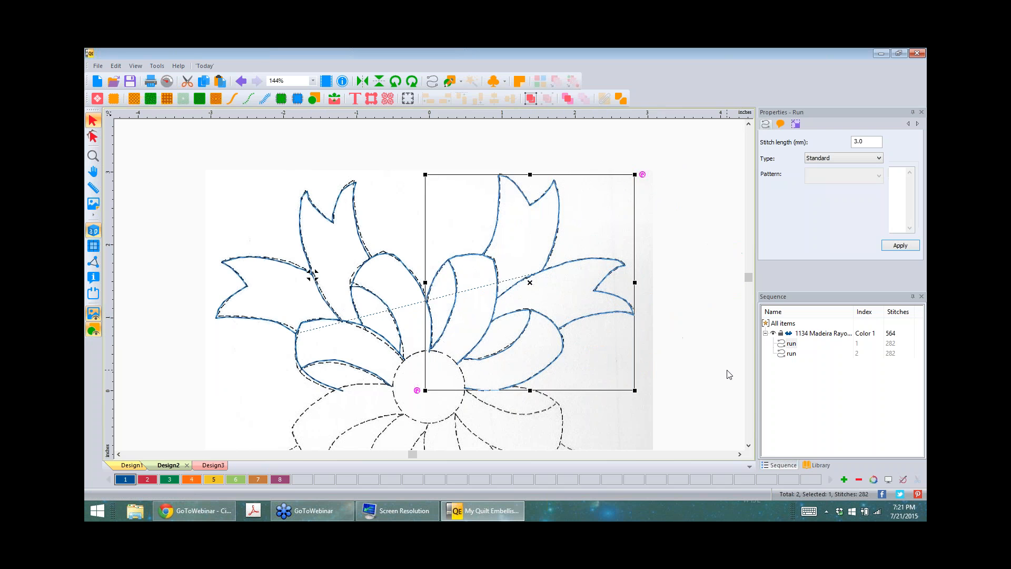
left_click(727, 370)
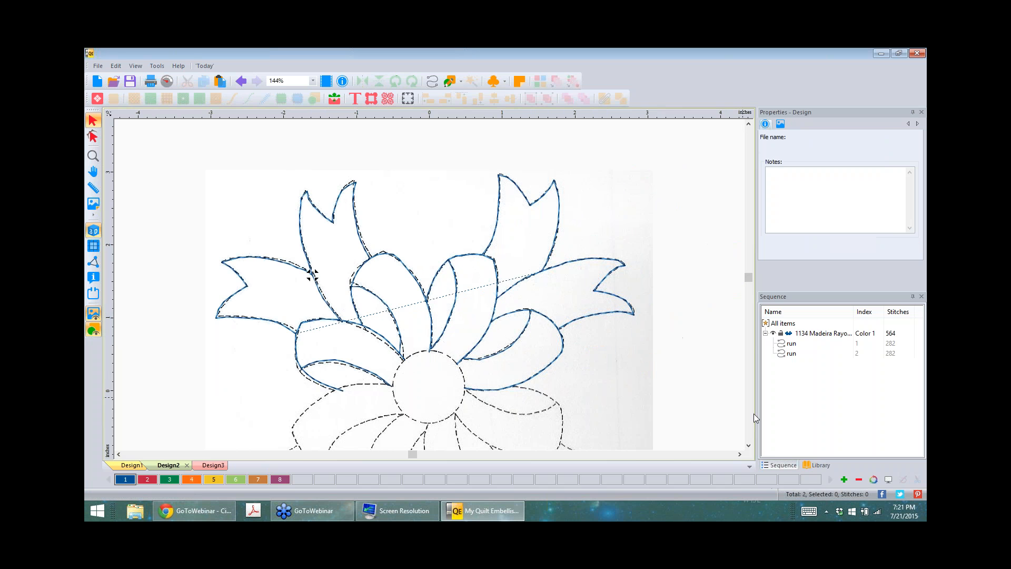
- Edit the upper-left copy's outline, adjusting a point on the petal's inner fold line towards the dashed backdrop line
left_click(93, 136)
left_click(310, 274)
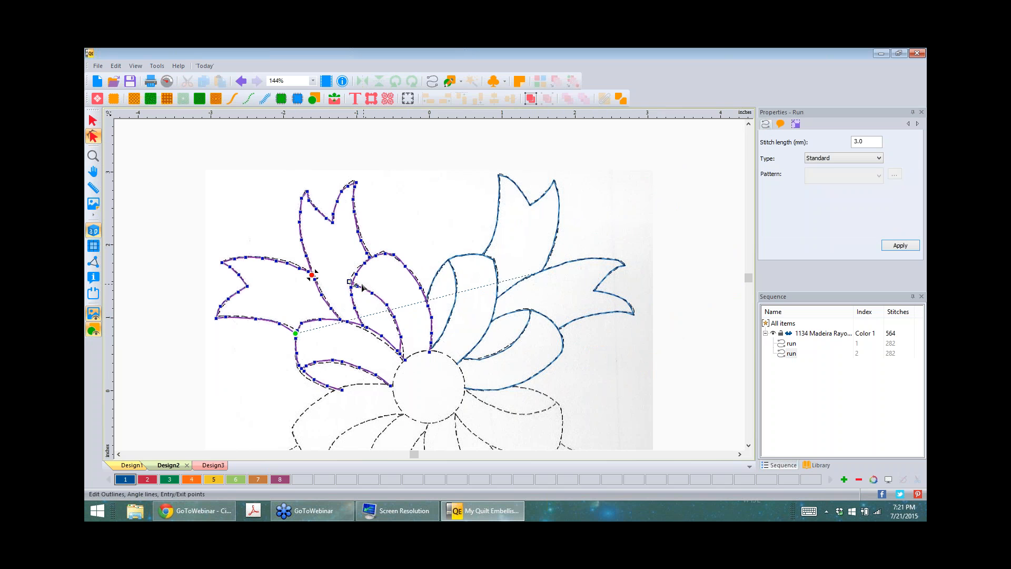
scroll(363, 287, "up", 3)
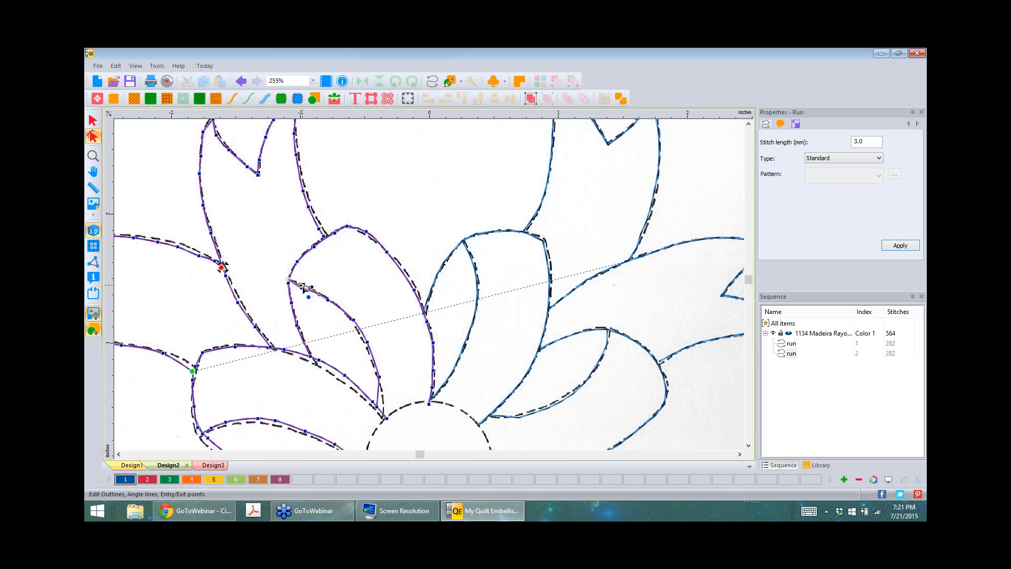
left_click_drag(301, 288, 302, 285)
scroll(295, 362, "down", 2)
scroll(298, 359, "down", 1)
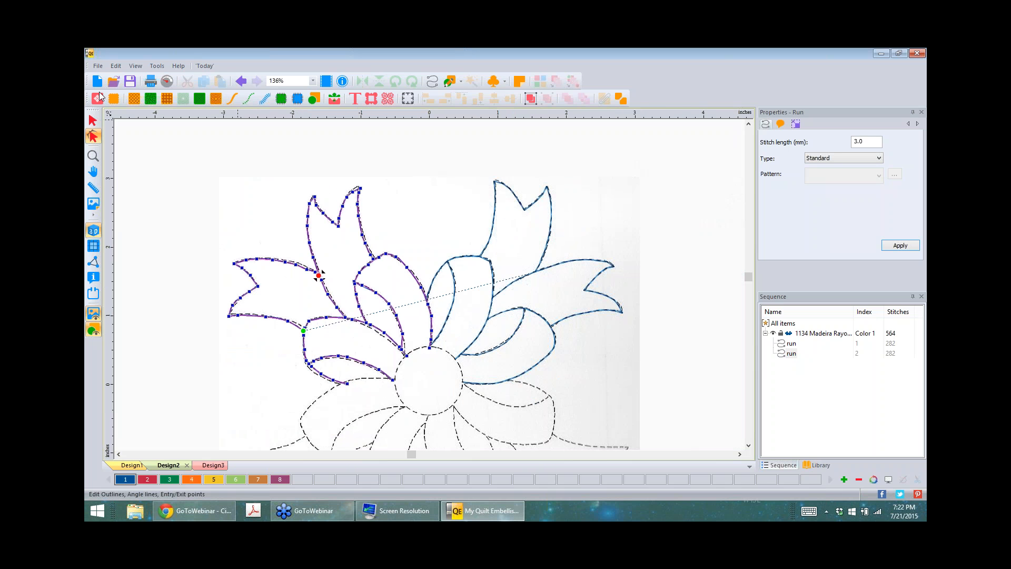
- Select both quarter-motif runs, combine them into one run covering the upper half, and copy it
left_click(93, 121)
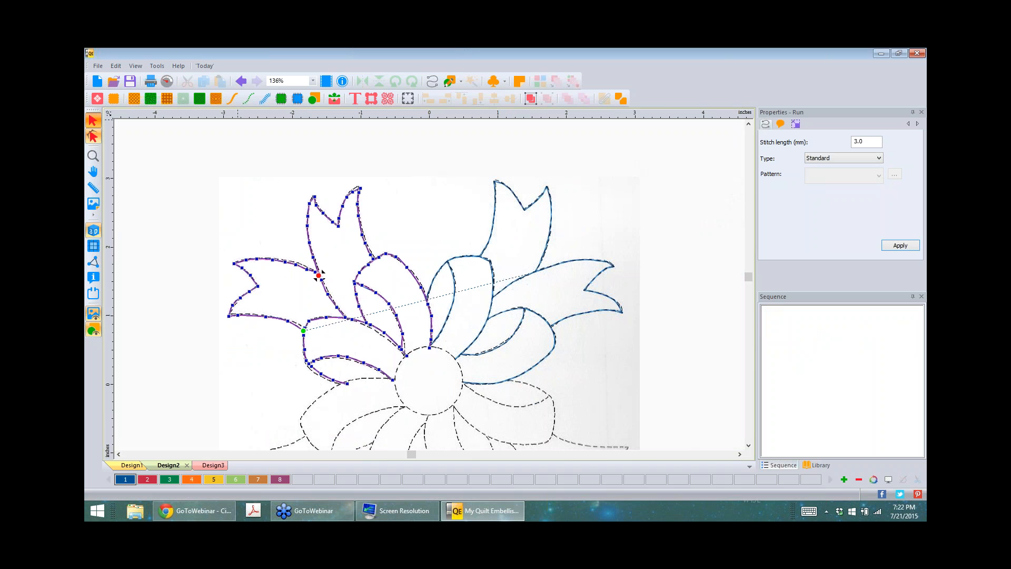
left_click_drag(197, 142, 665, 435)
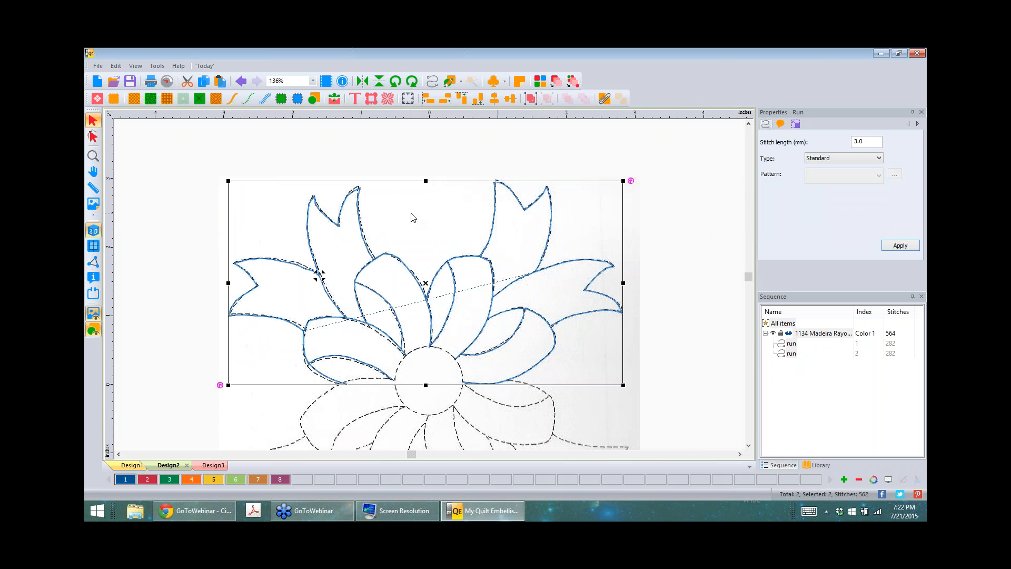
left_click(606, 99)
left_click(205, 84)
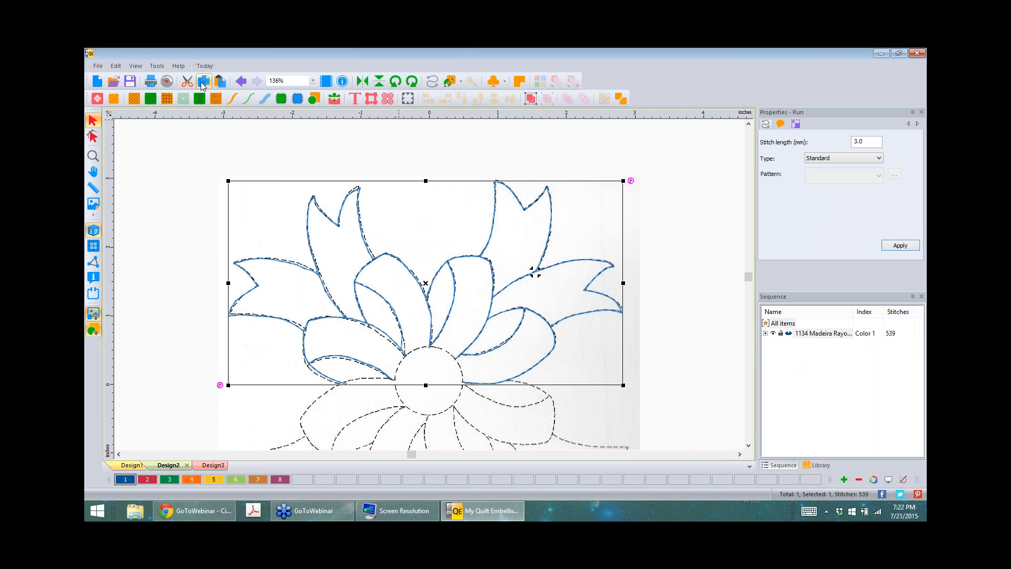
- Paste a copy of the combined upper-half run and rotate it a half turn
right_click(279, 212)
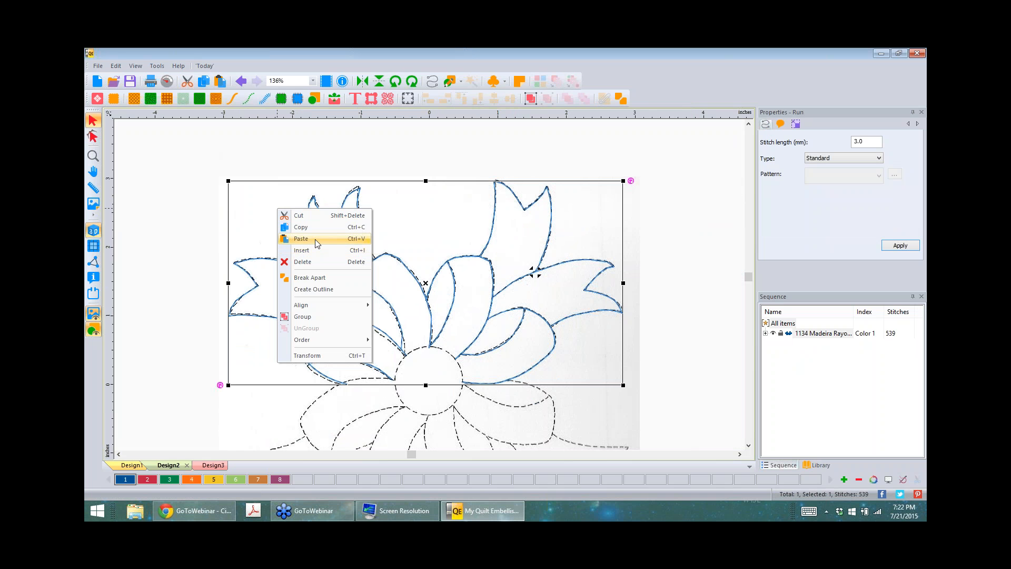
left_click(315, 239)
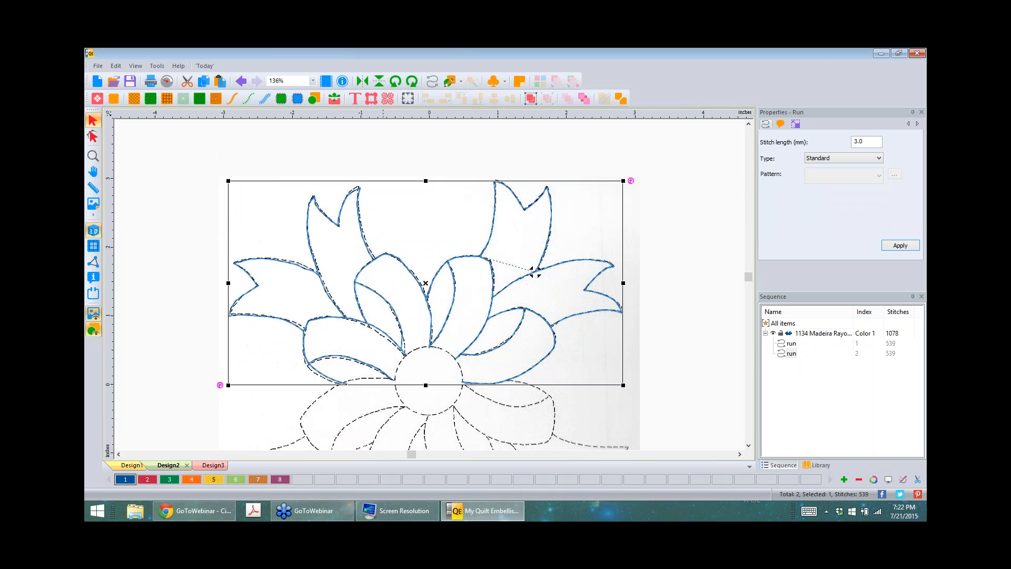
left_click(395, 81)
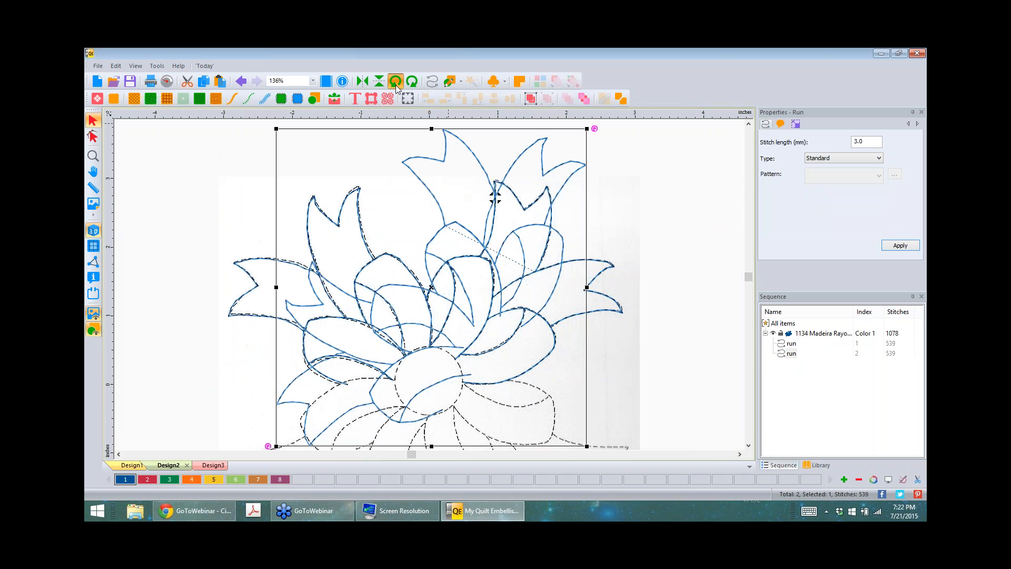
left_click(396, 85)
left_click(395, 84)
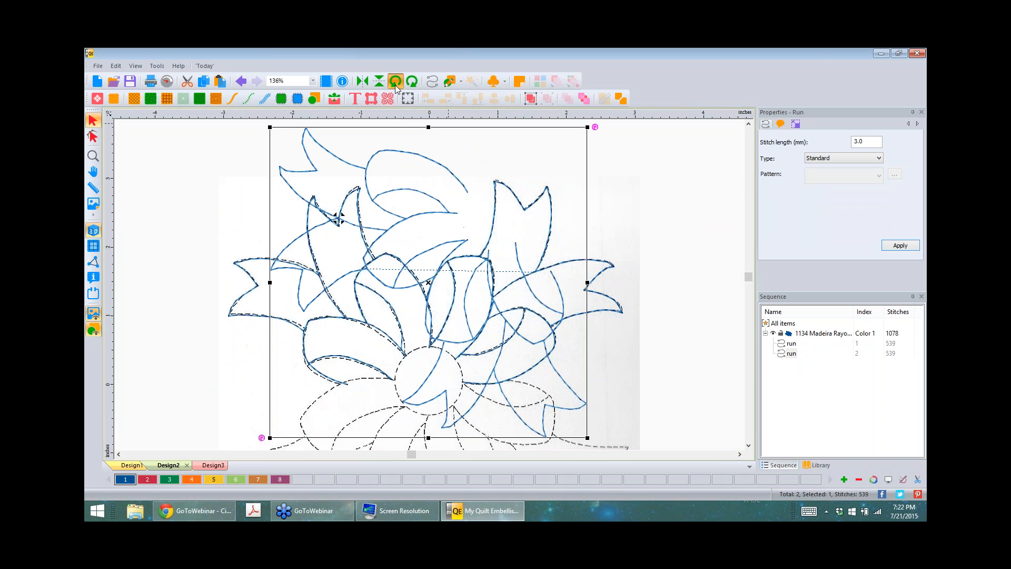
left_click(396, 85)
- Move the rotated copy down onto the lower half of the backdrop motif, aligning it with the dashed lines
left_click_drag(435, 298, 438, 316)
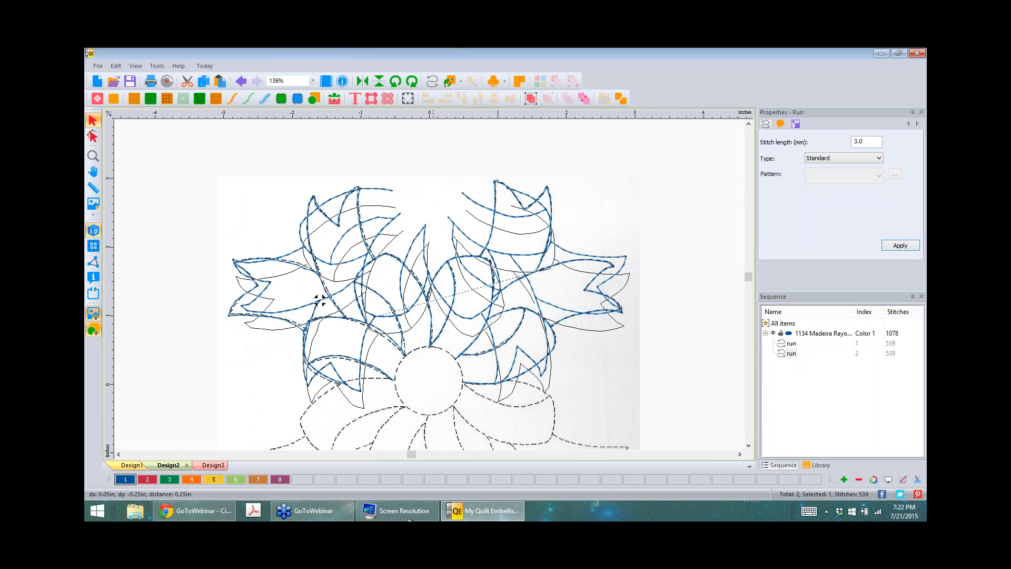
left_click_drag(410, 521, 435, 480)
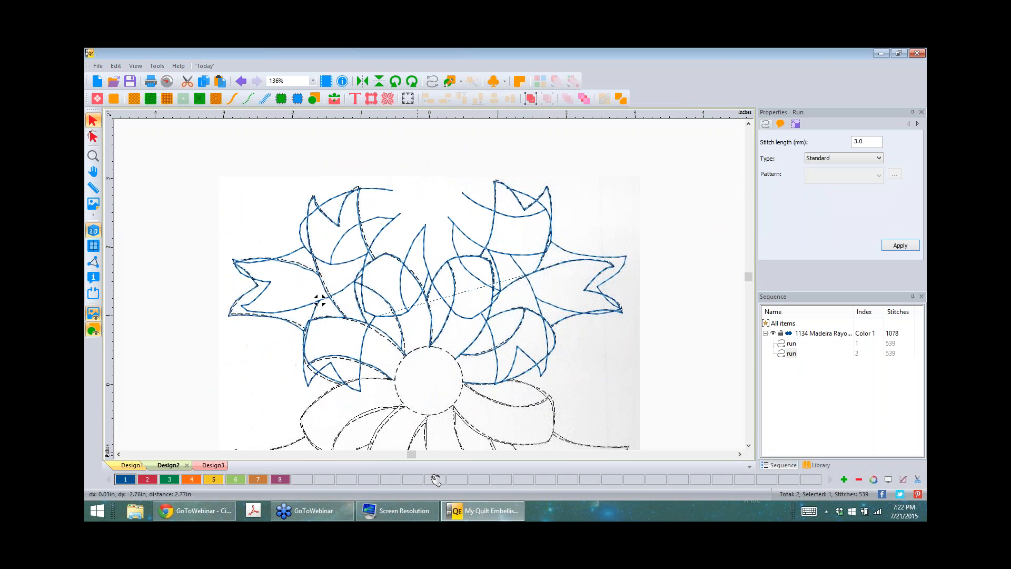
left_click_drag(435, 481, 435, 480)
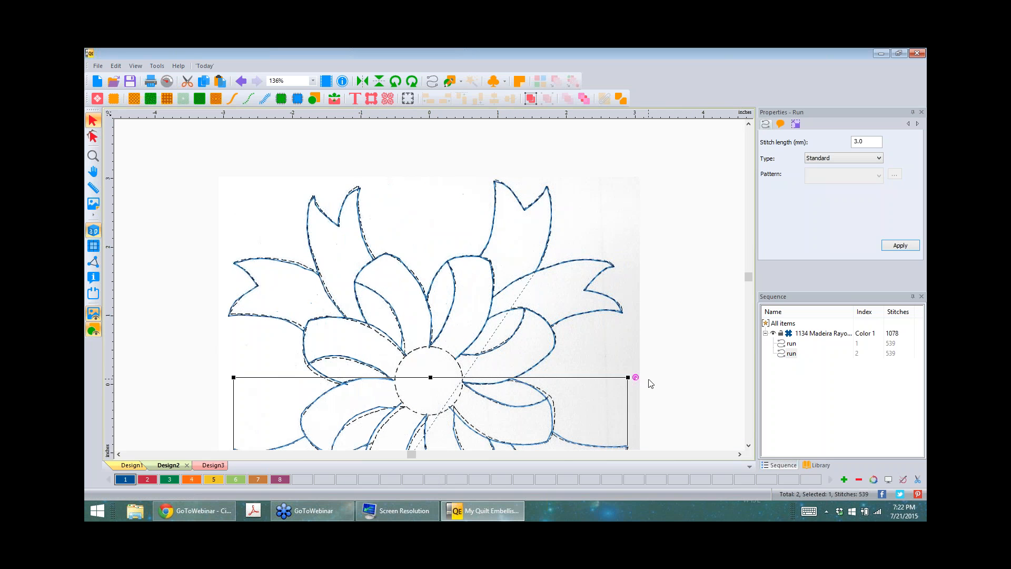
left_click(679, 392)
- Hide the backdrop and bring the complete stitched motif into view to check how the two halves meet
scroll(678, 390, "down", 6)
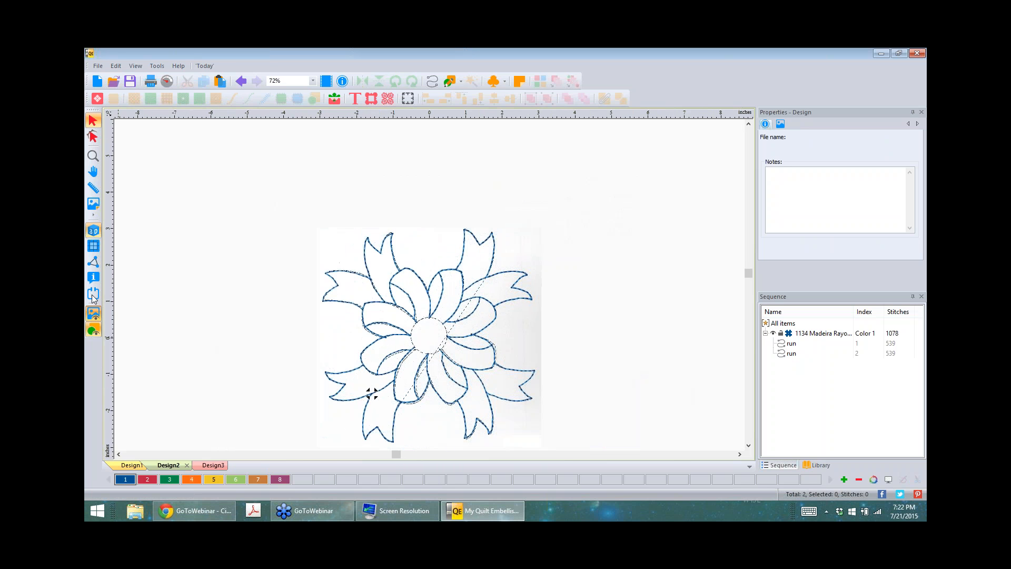
left_click(93, 314)
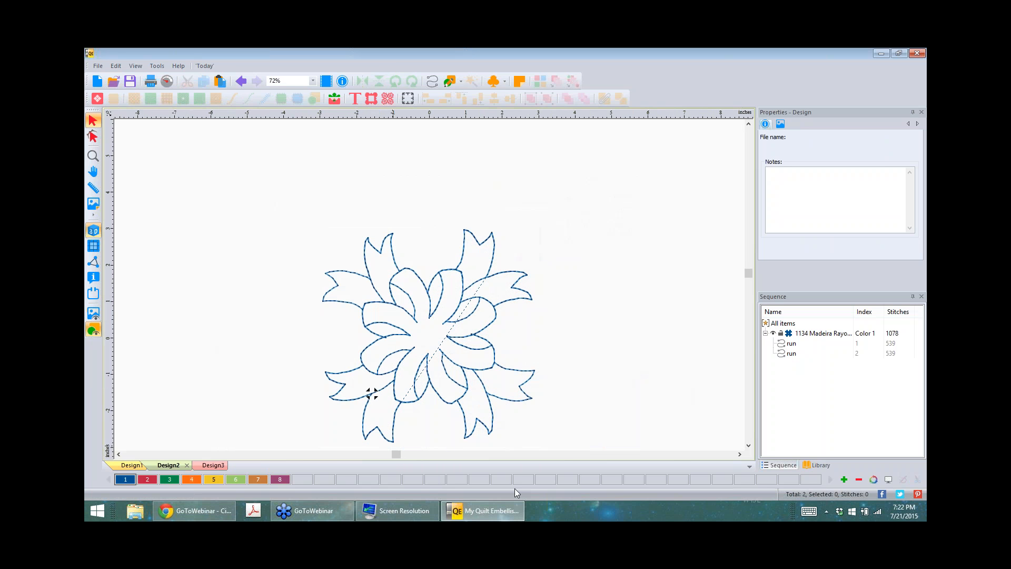
scroll(550, 322, "down", 1)
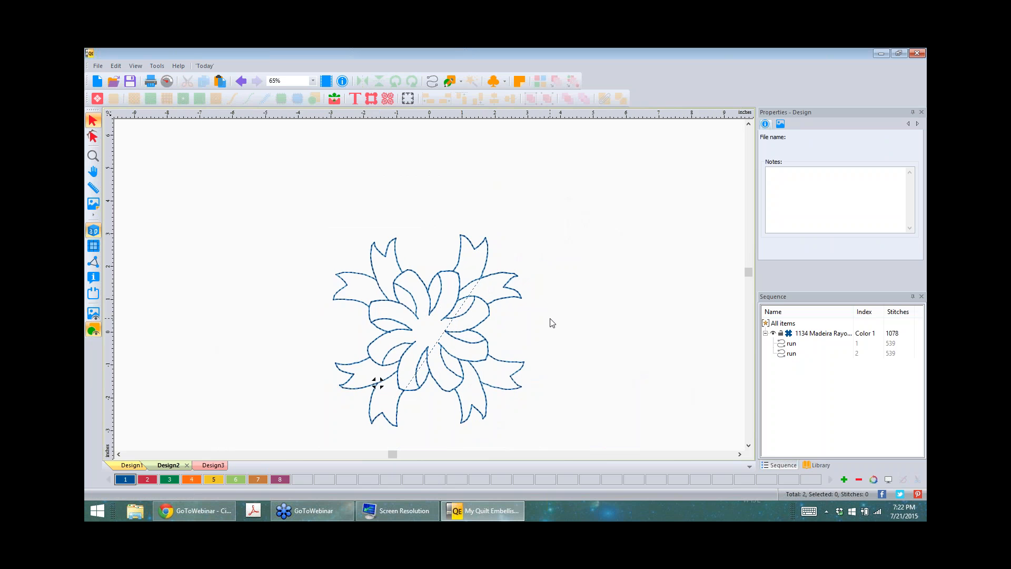
scroll(558, 342, "up", 3)
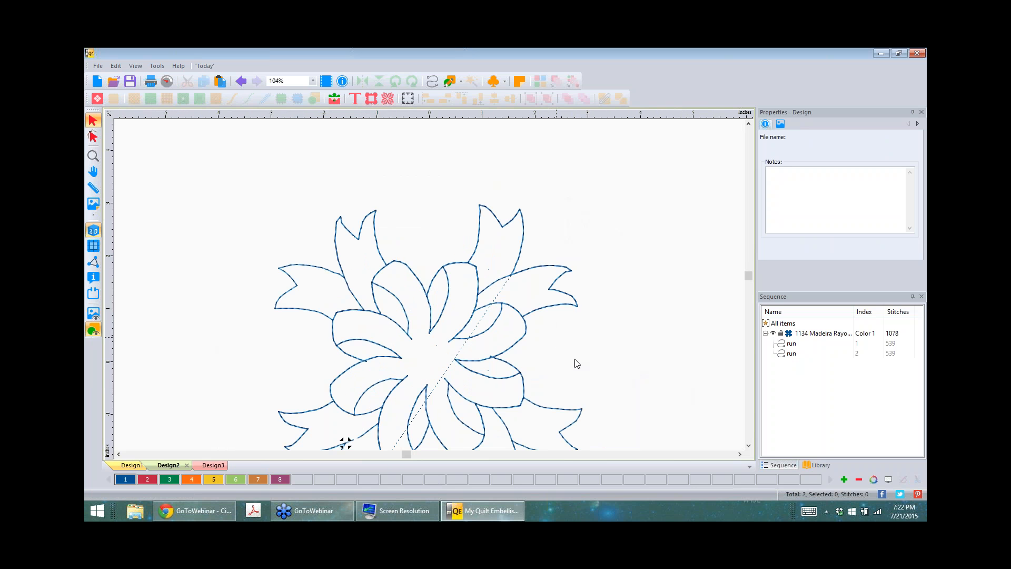
left_click(749, 446)
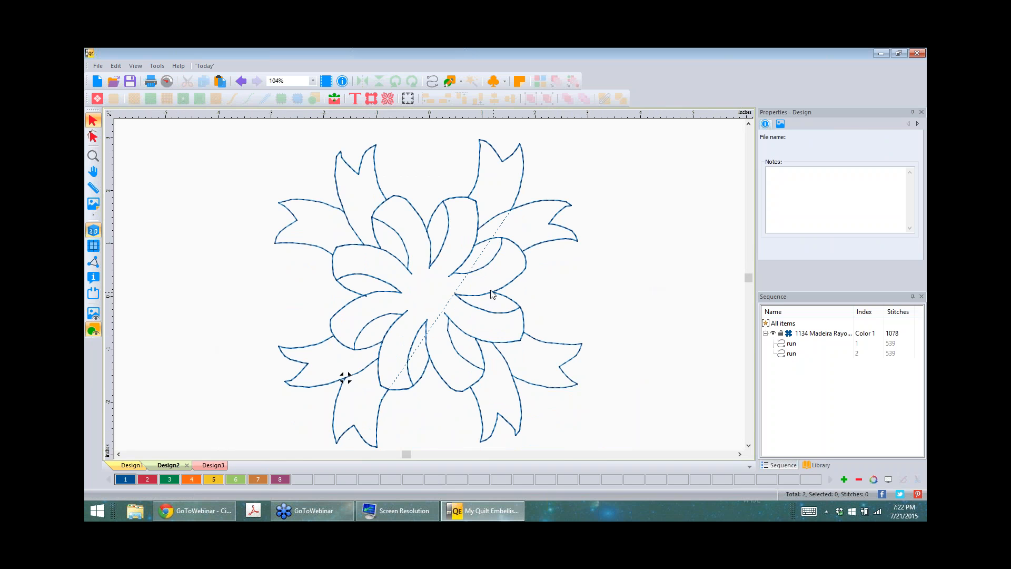
- Nudge the lower-half run slightly downward to adjust where it meets the upper half
left_click(390, 329)
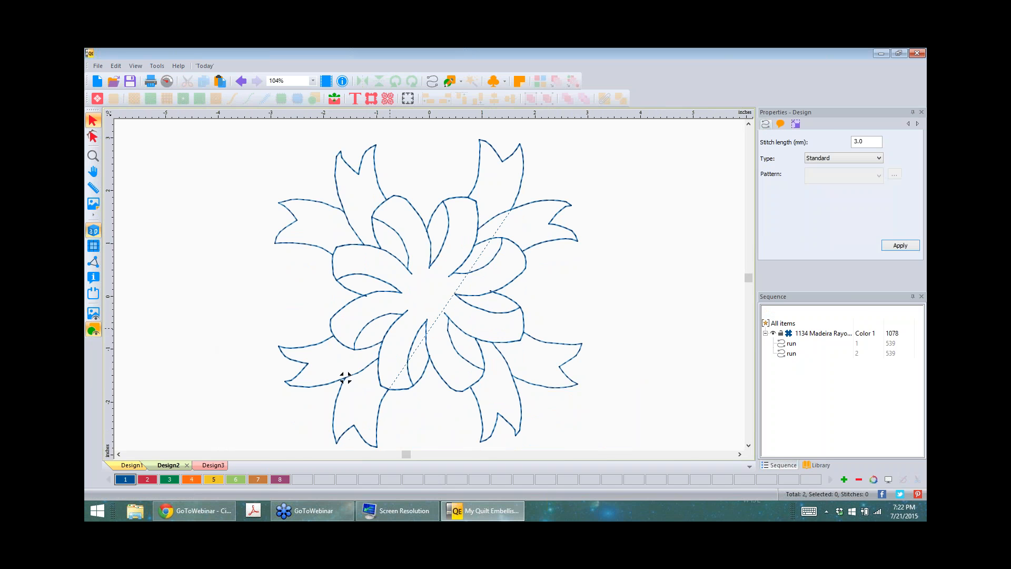
left_click(394, 329)
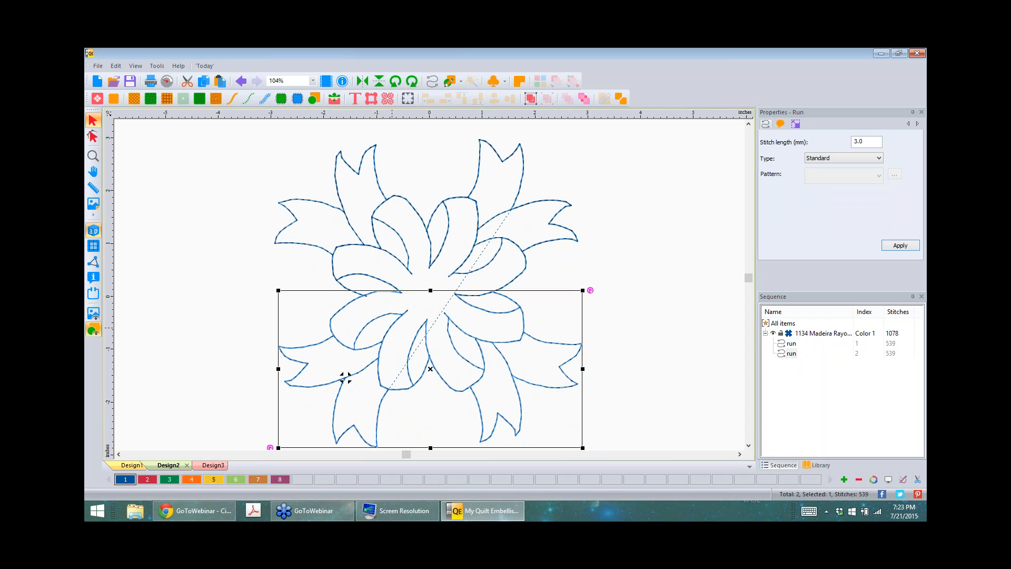
key("Down")
key("Down")
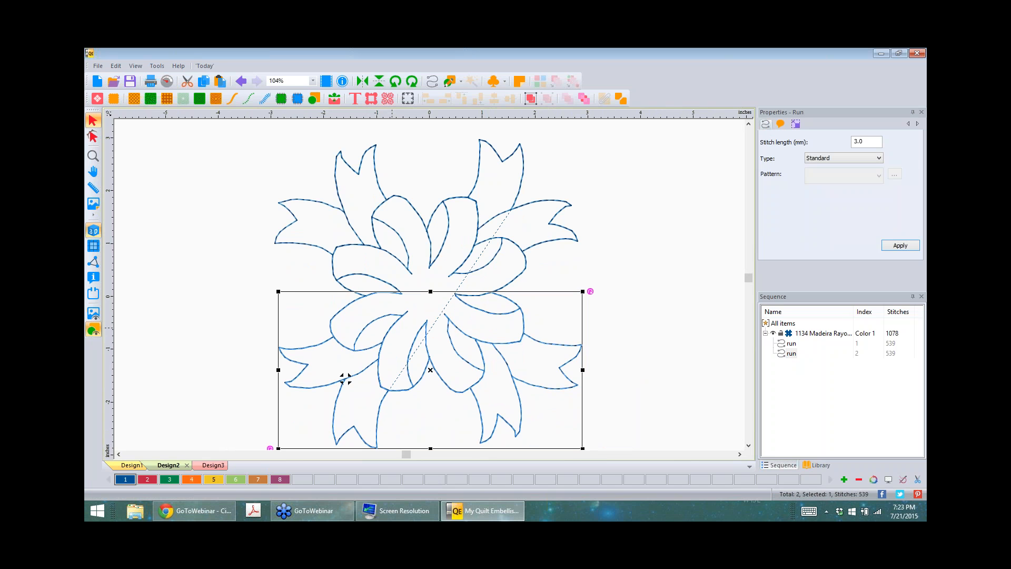
left_click(629, 348)
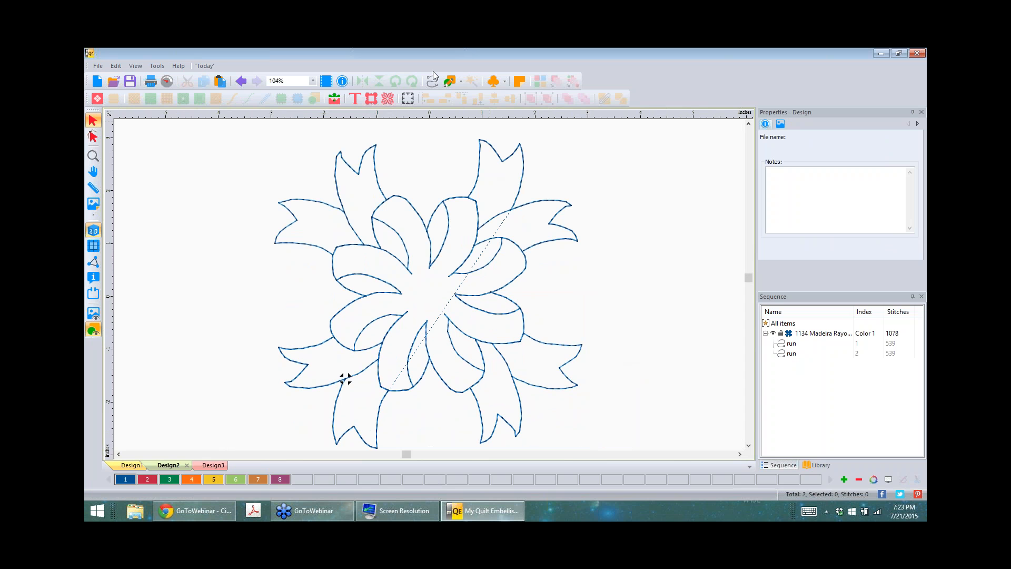
- Draw a circle about 1 inch in diameter with the Ellipse tool and centre it in the flower's open middle
left_click(461, 82)
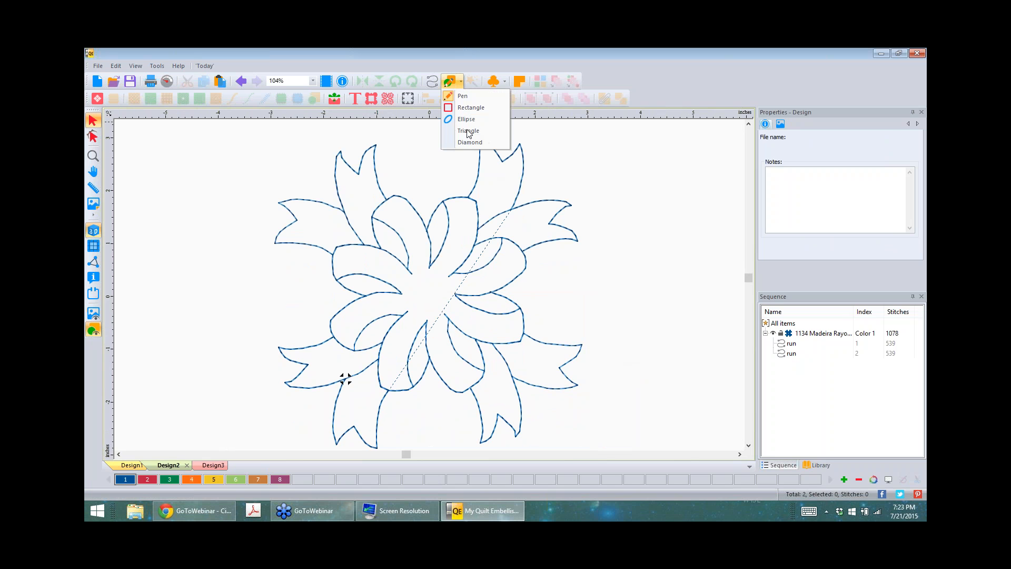
left_click(467, 119)
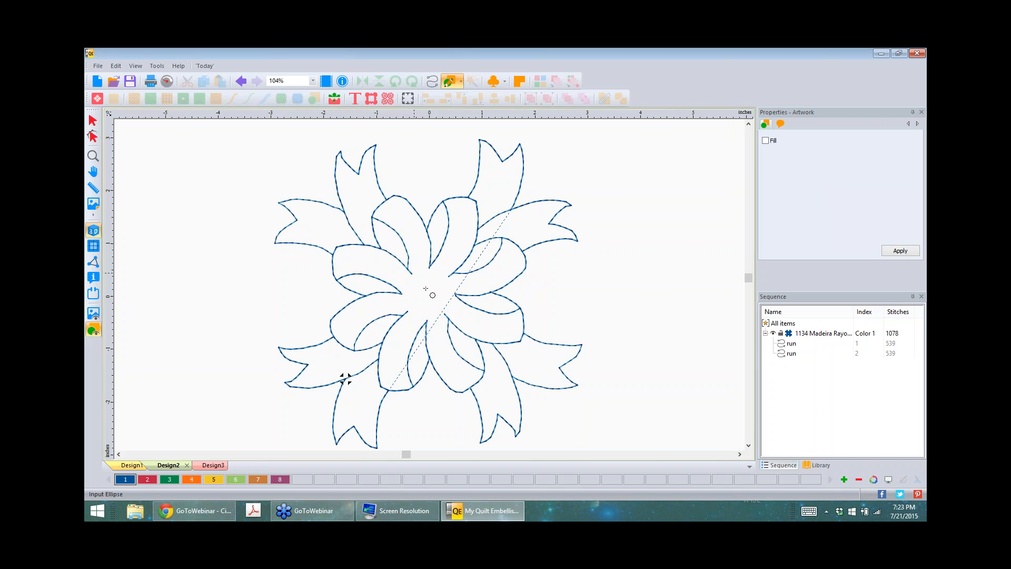
left_click_drag(435, 302, 449, 322)
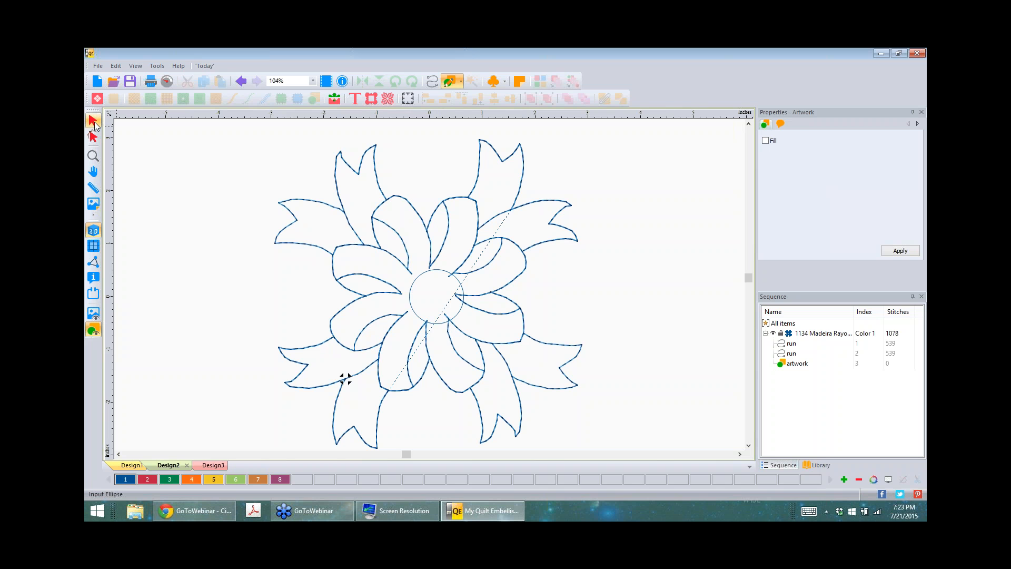
left_click(94, 123)
left_click(440, 298)
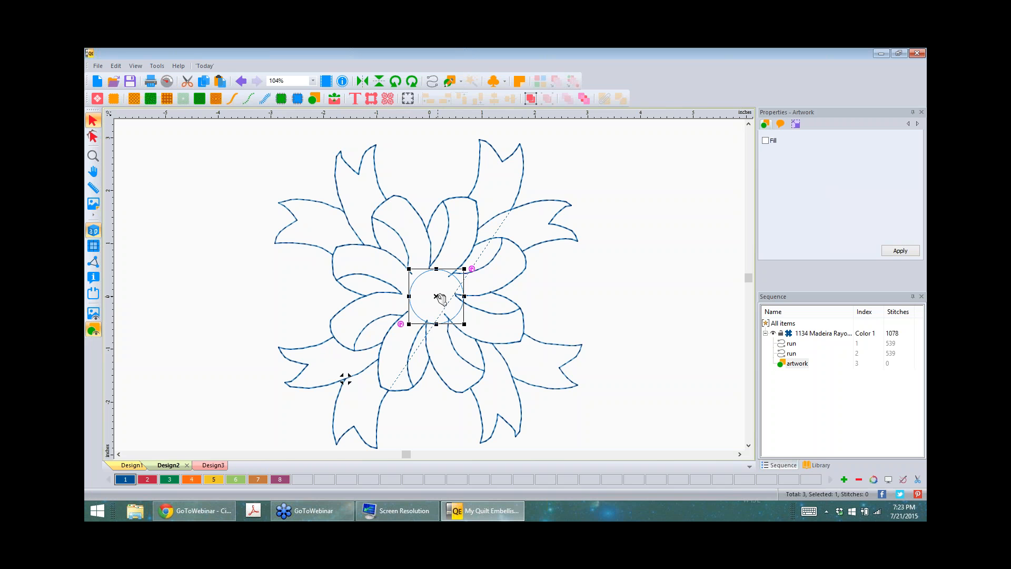
left_click_drag(440, 298, 434, 298)
left_click(593, 286)
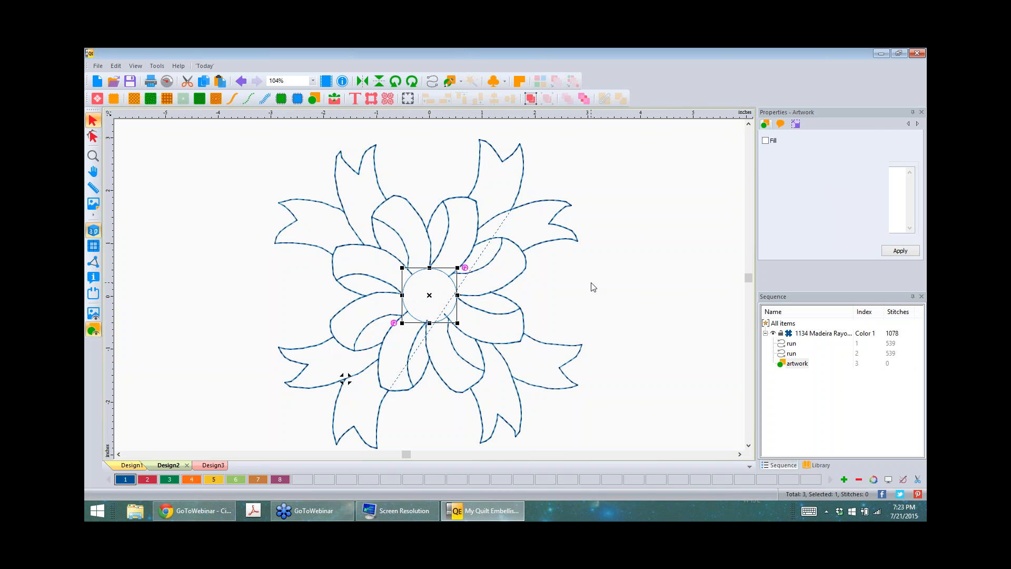
- Fine-tune the vertical position of the lower-half run so its petals meet the centre circle
left_click(478, 338)
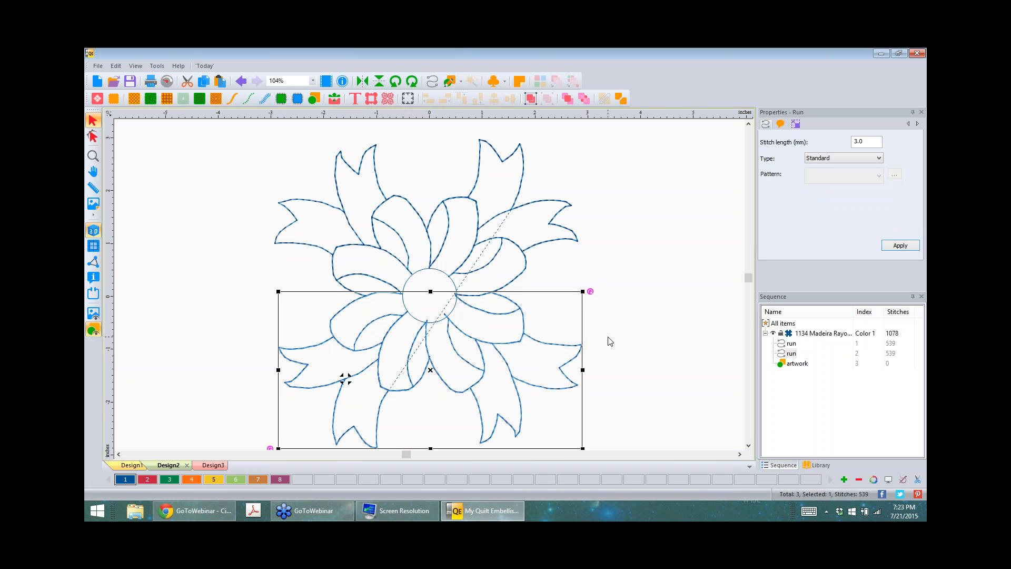
key("Down")
key("Down")
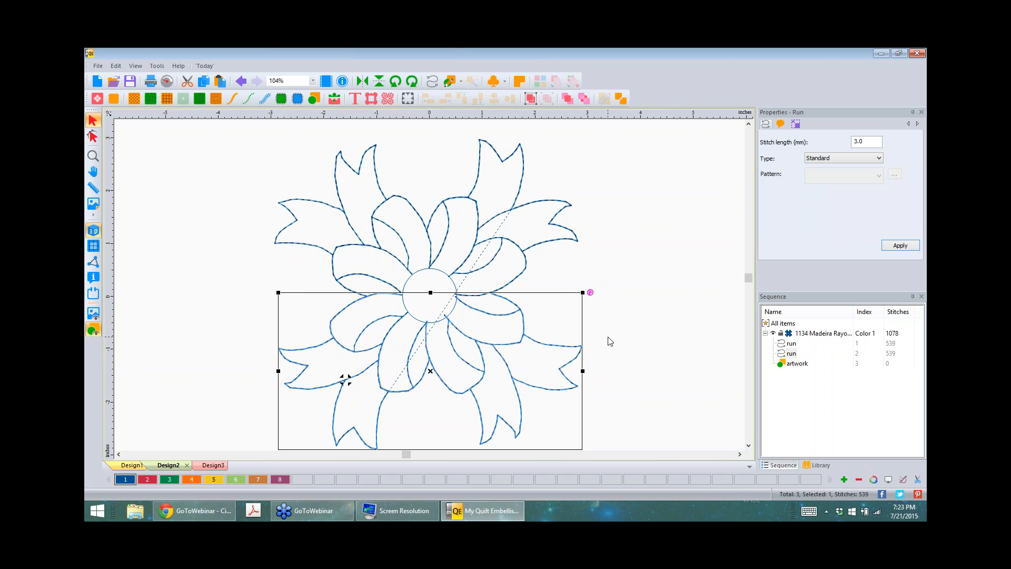
key("Up")
key("Up")
key("Up")
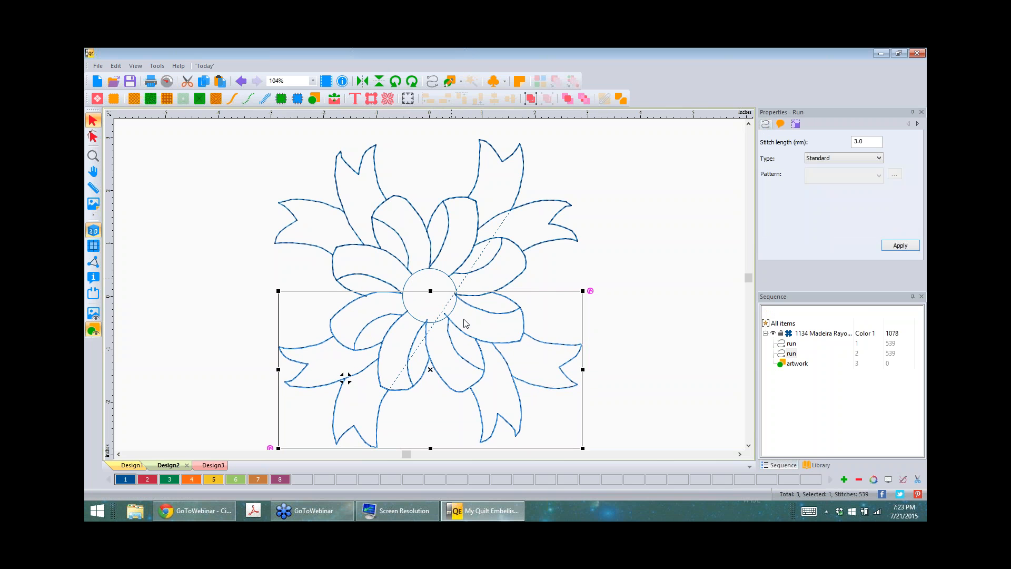
- Shrink the centre circle slightly so its edge touches the inner petal ends
left_click(451, 278)
left_click(439, 320)
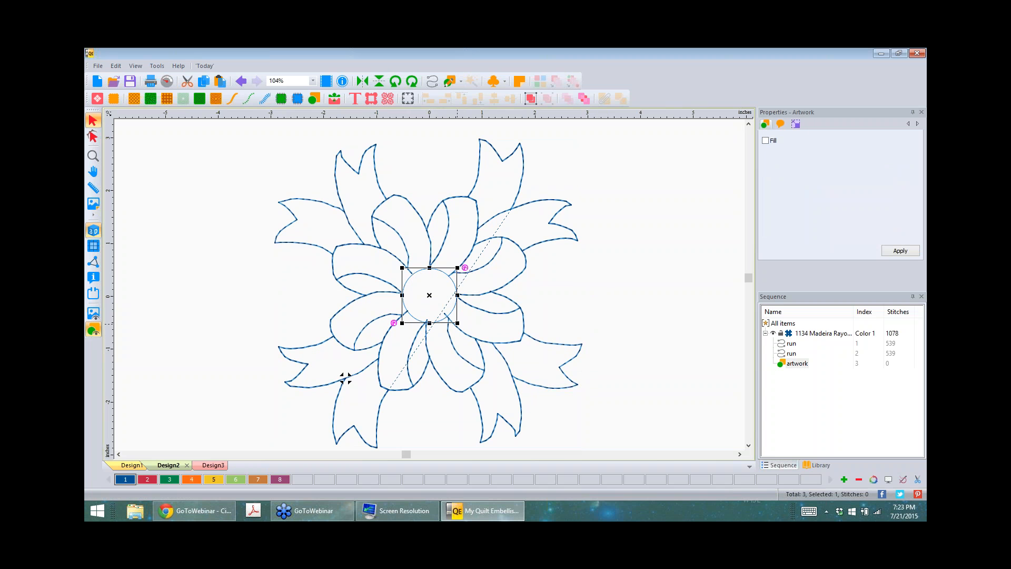
mouse_move(457, 323)
left_mouse_down()
mouse_move(448, 313)
mouse_move(454, 322)
left_mouse_up()
left_click(589, 291)
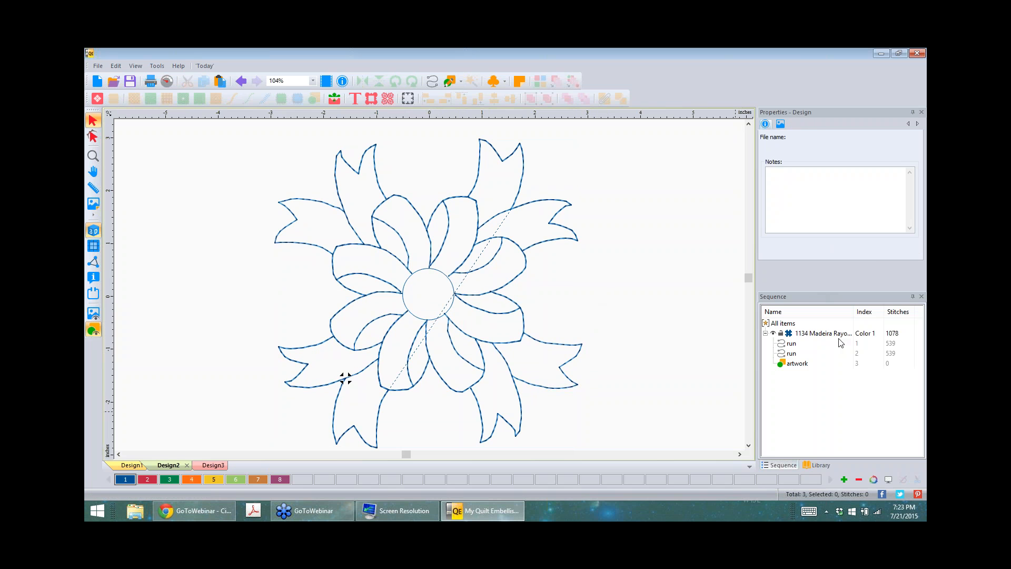
- Convert the centre circle artwork to a run, then combine it with both half-motif runs into a single run
left_click(798, 363)
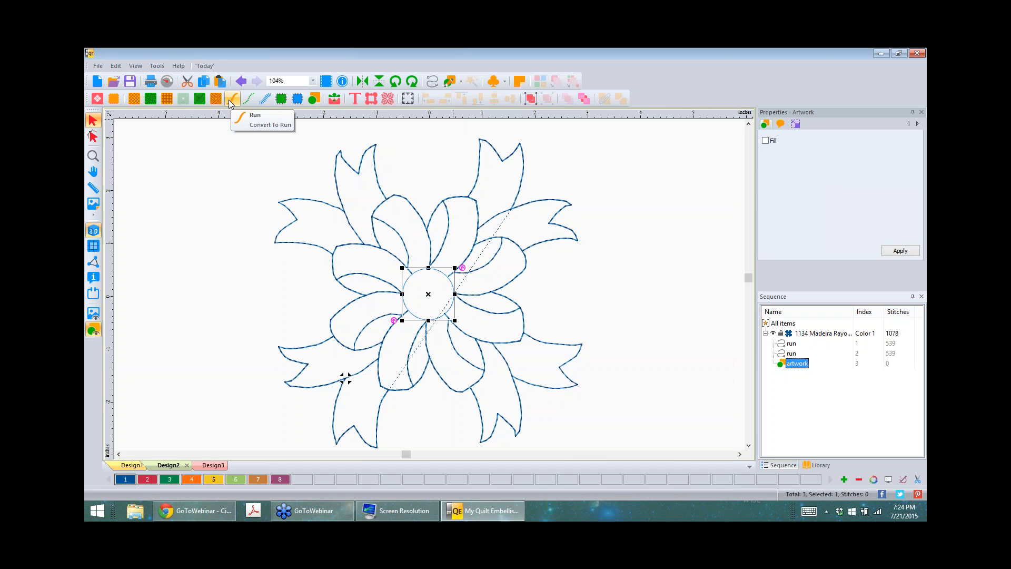
left_click(229, 99)
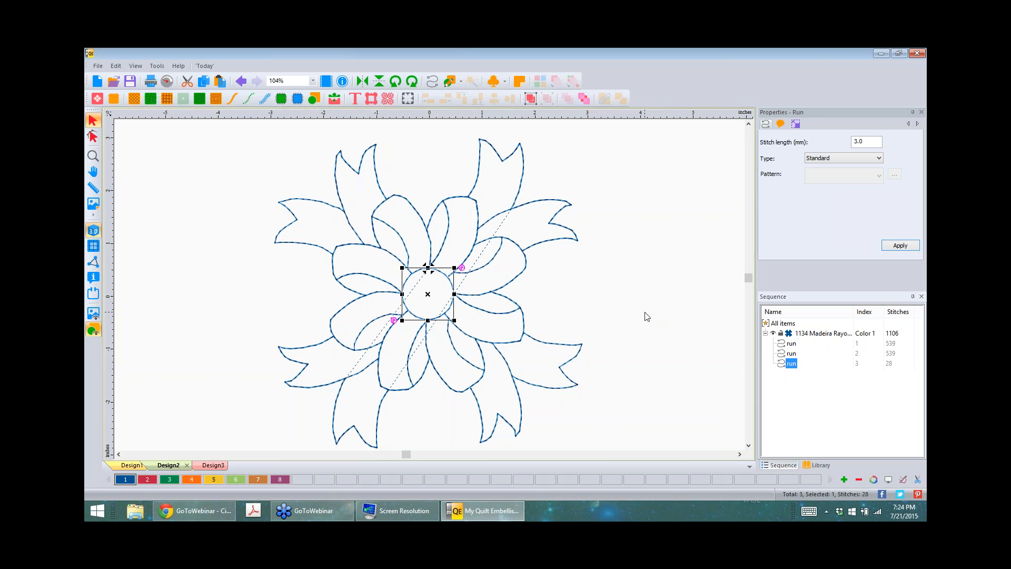
key("ctrl+a")
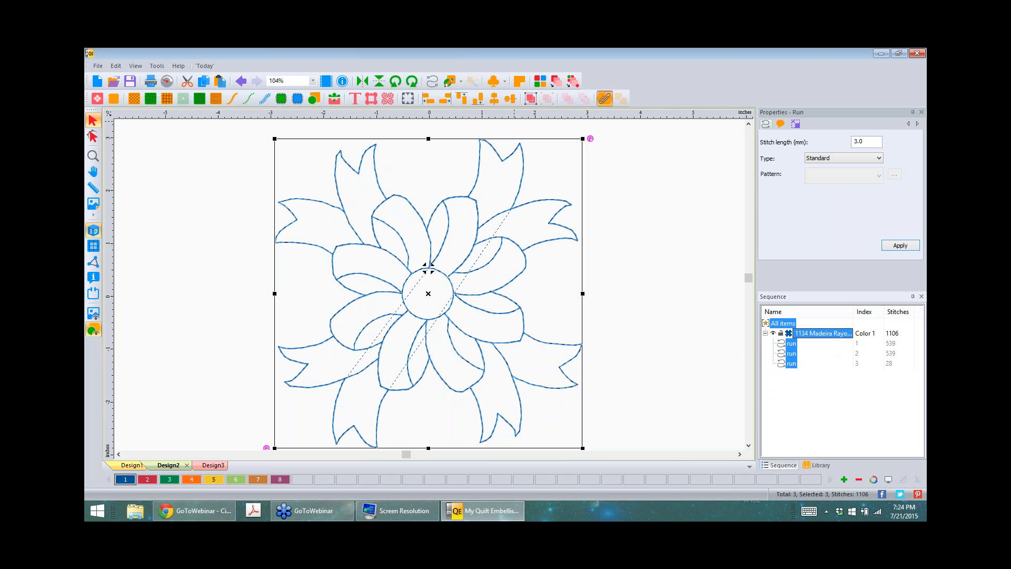
left_click(652, 252)
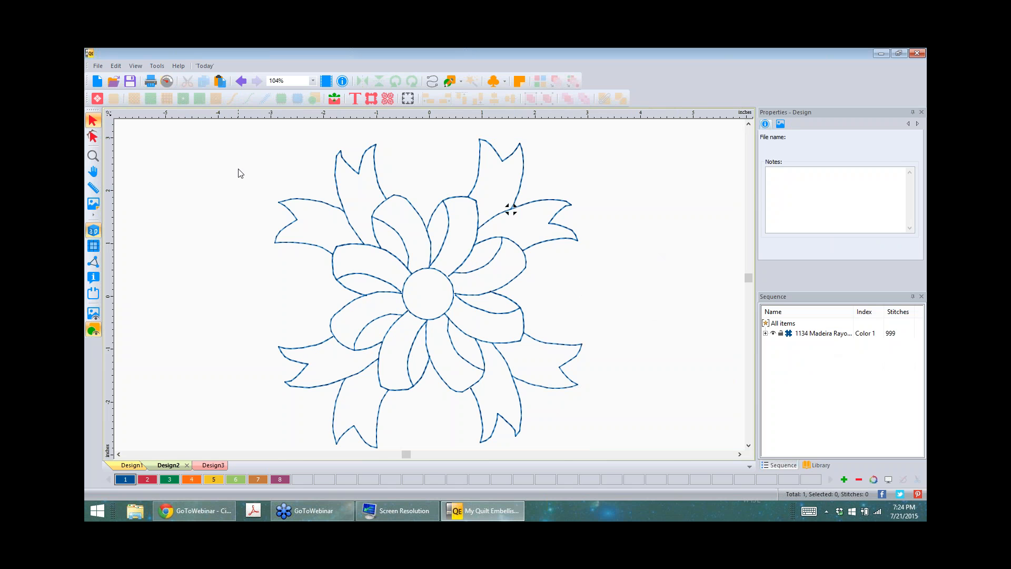
- Open the stitch simulation and view the whole combined motif in it
left_click(169, 82)
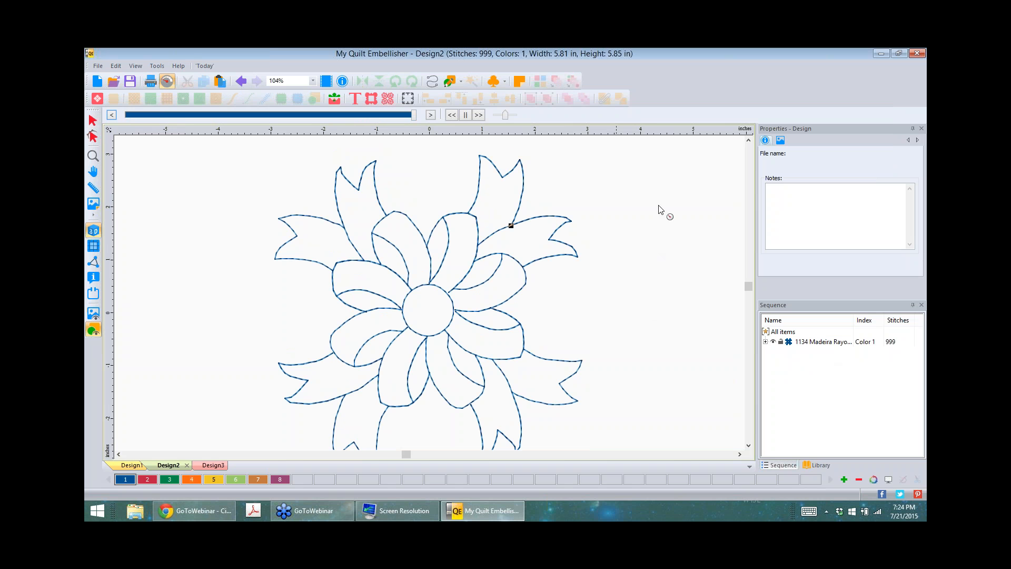
scroll(647, 246, "down", 2)
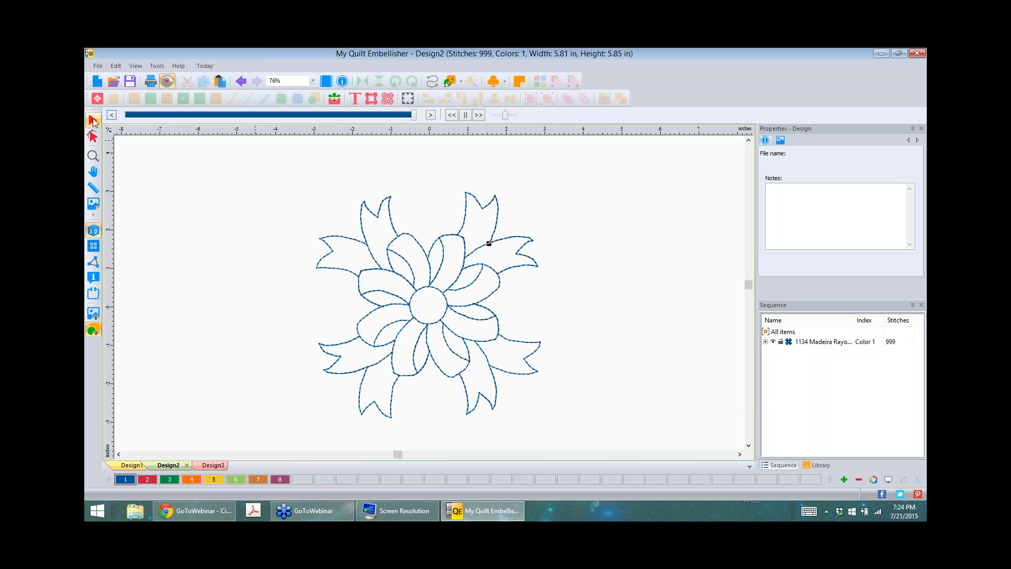
- Set the combined motif run's stitch type to Two ply and apply it
left_click(489, 225)
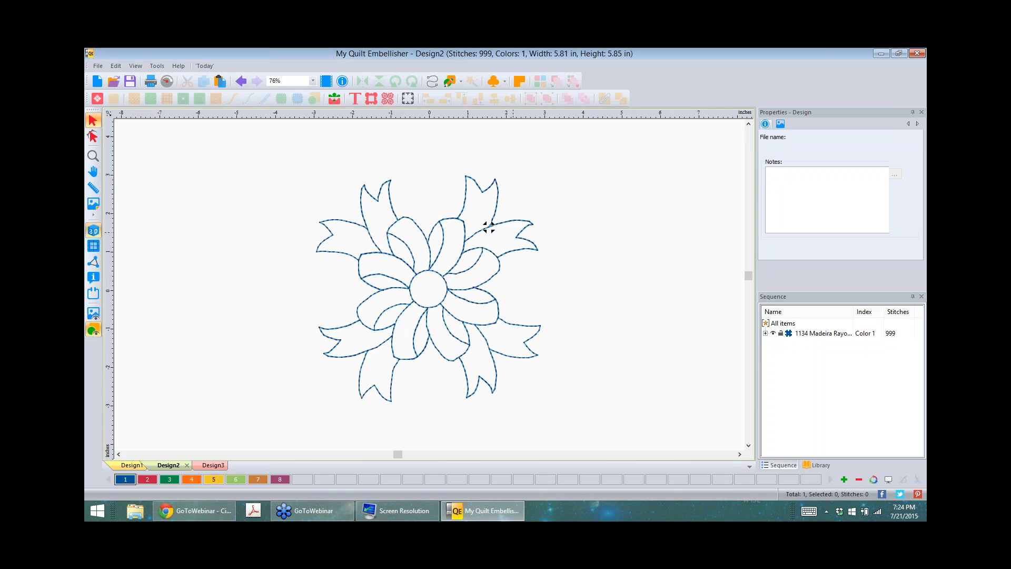
left_click(879, 158)
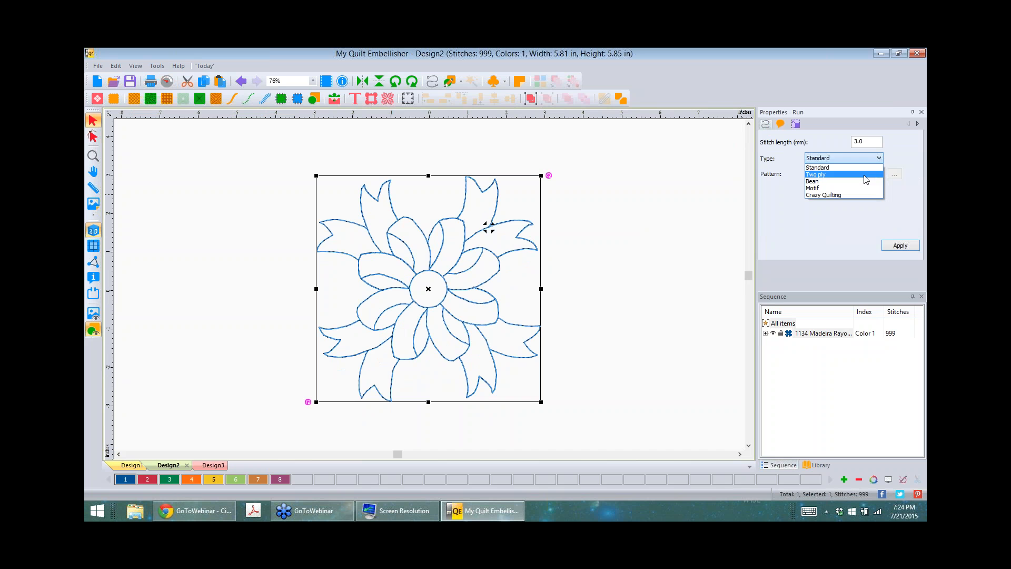
left_click(864, 175)
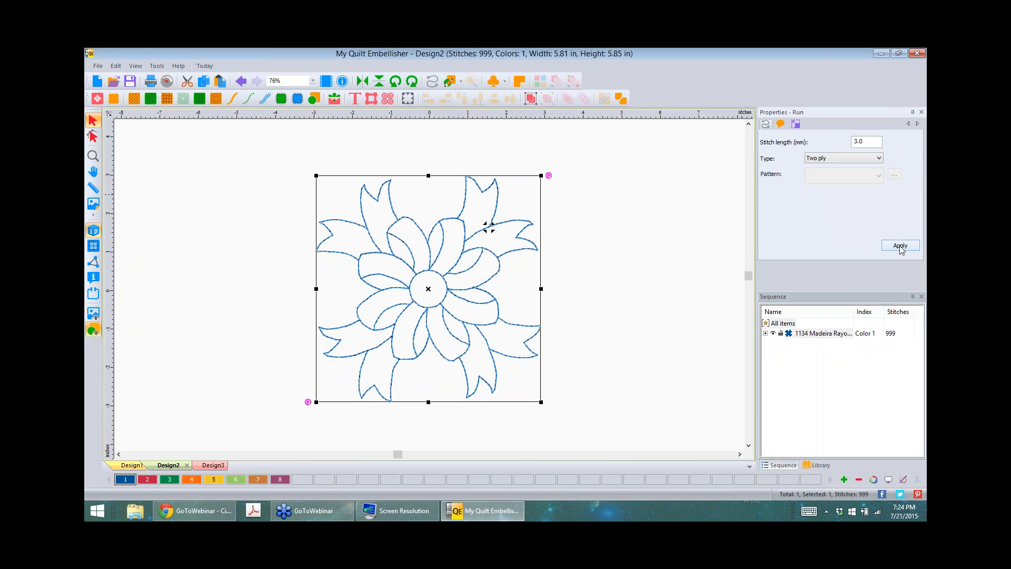
left_click(901, 249)
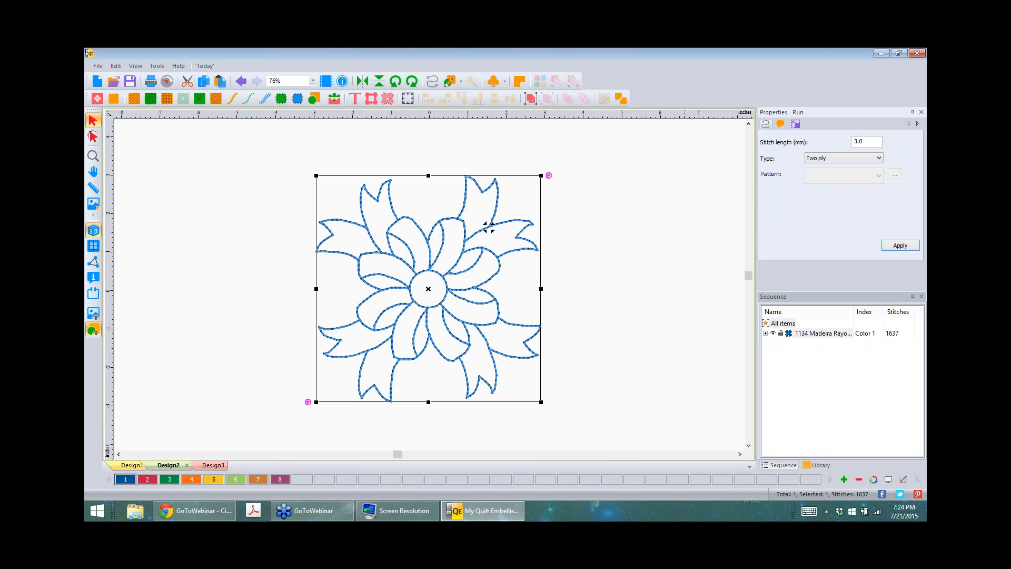
left_click(670, 229)
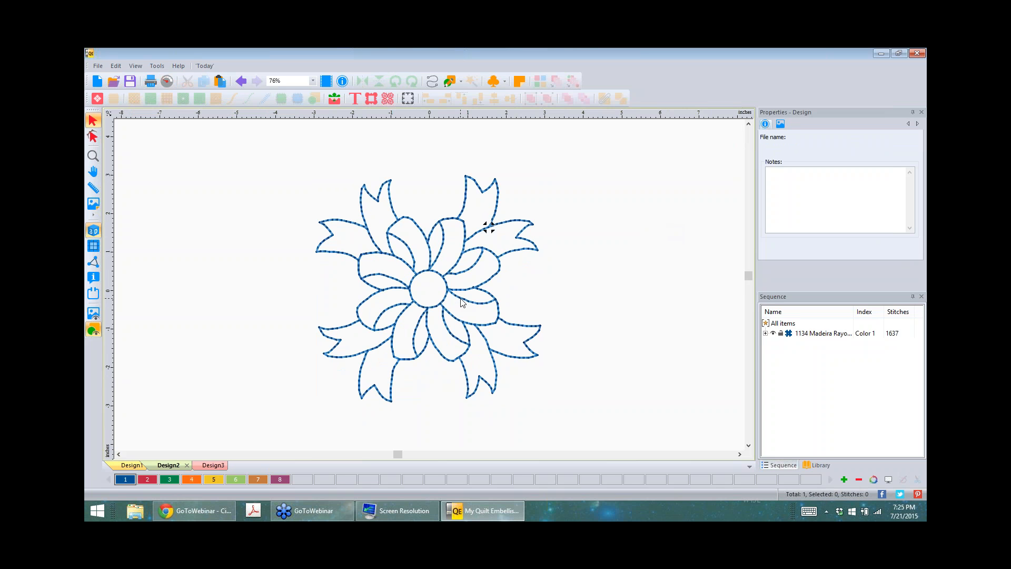
- Break the combined motif run apart into its separate runs
scroll(449, 290, "up", 2)
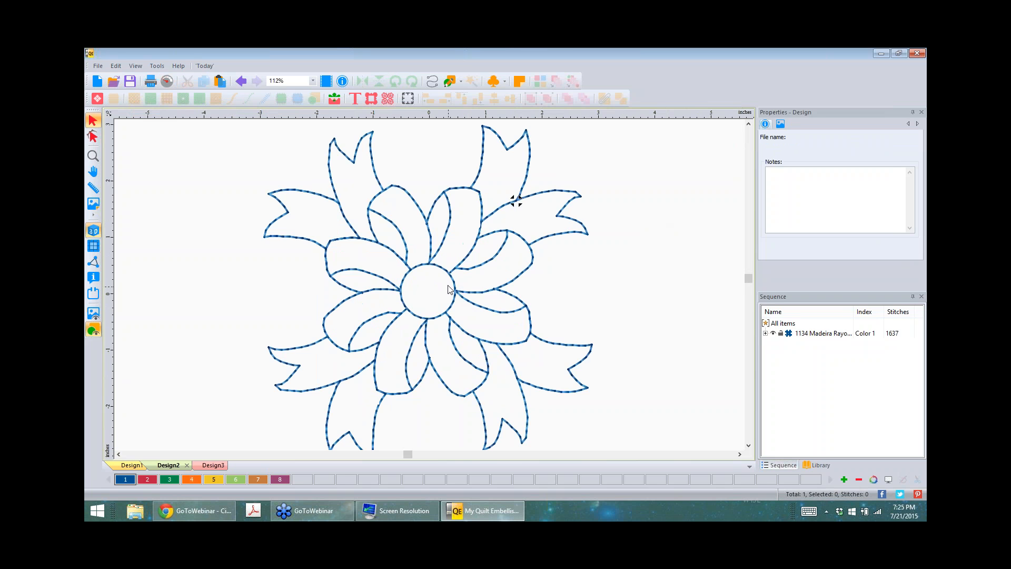
scroll(449, 290, "up", 2)
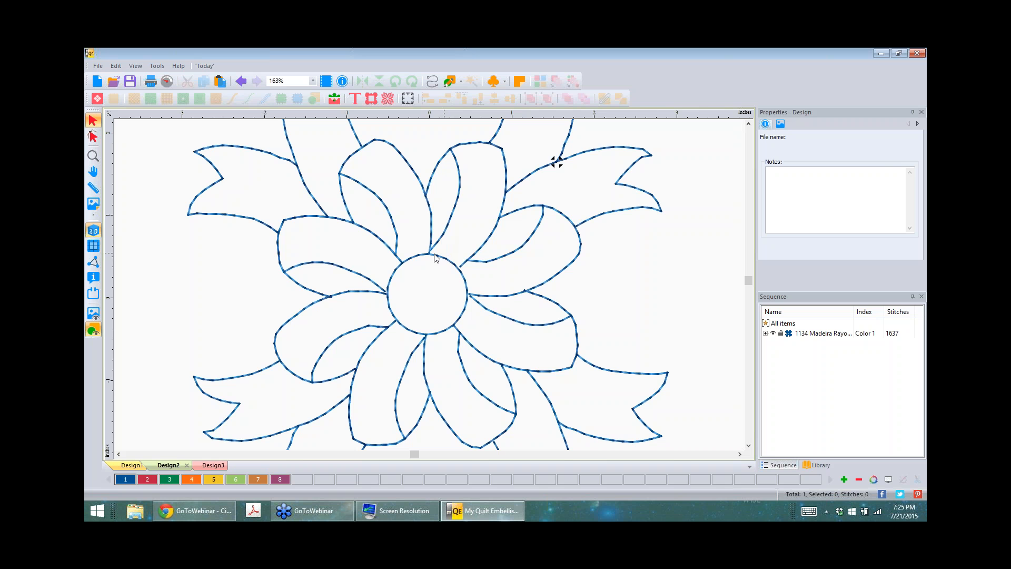
left_click(436, 255)
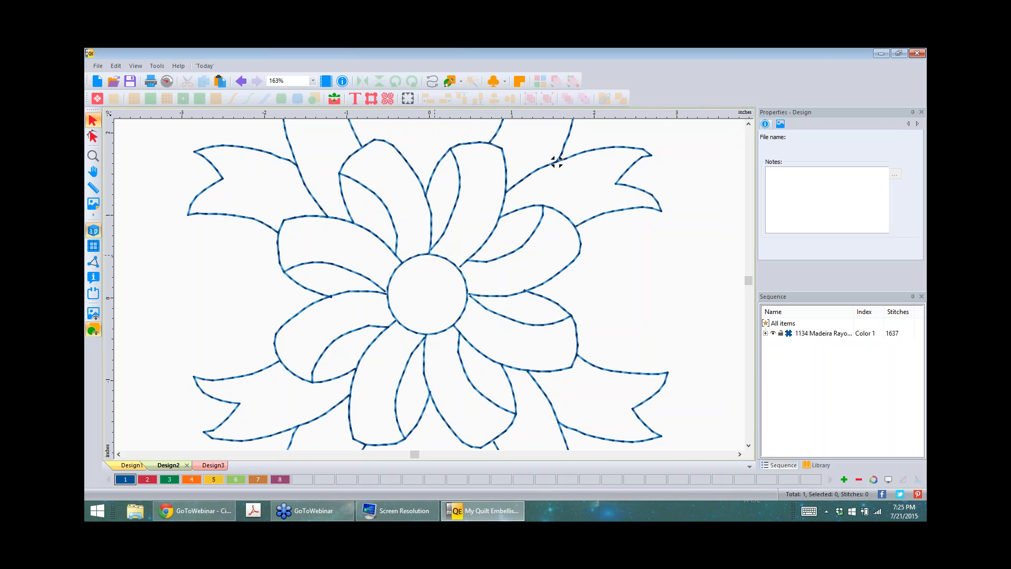
right_click(470, 233)
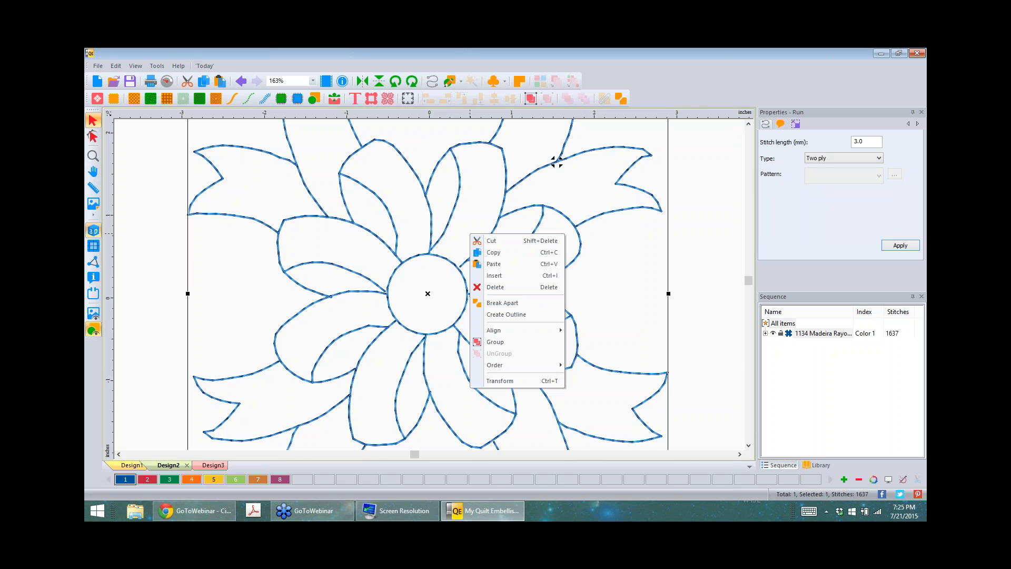
left_click(554, 217)
left_click(555, 217)
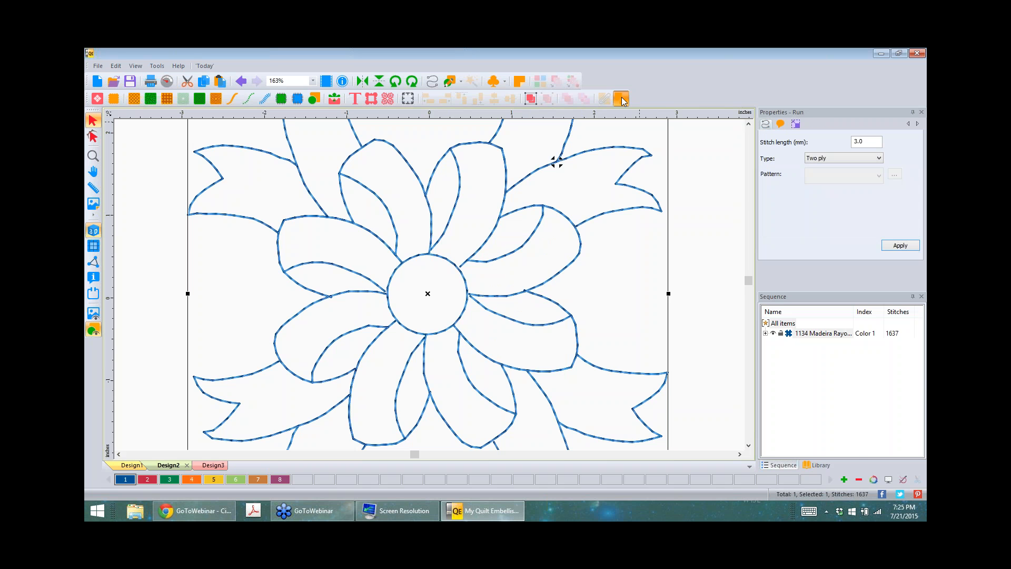
left_click(622, 99)
left_click(731, 190)
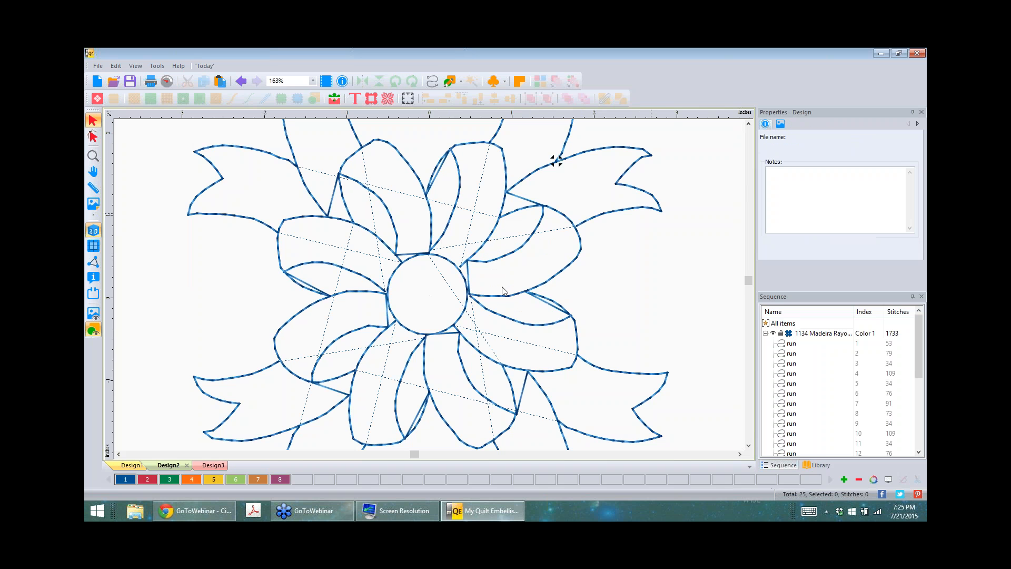
- Assign thread colour 2 to the centre circle run, then combine all remaining colour 1 runs into a single run
left_click(408, 257)
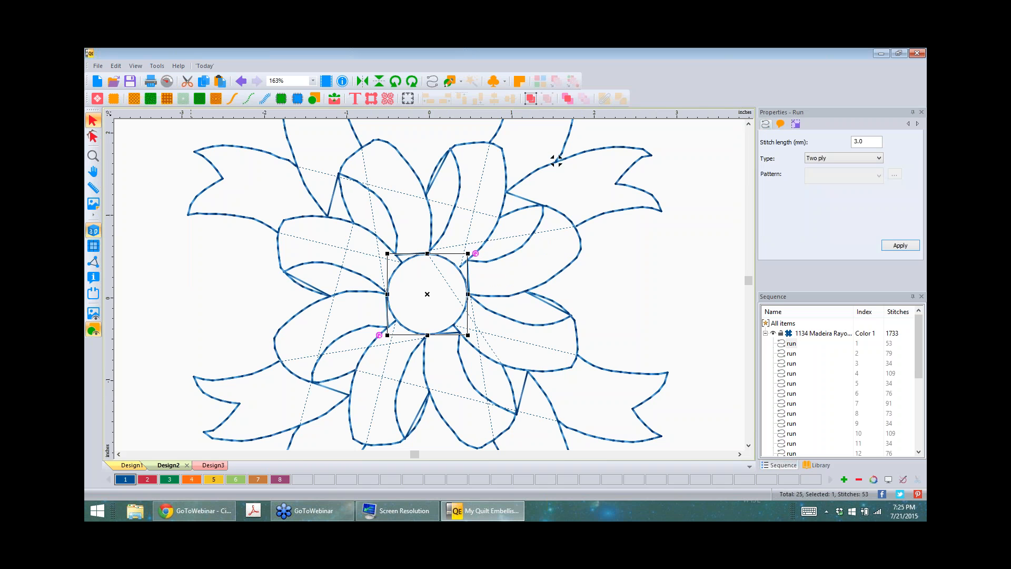
left_click(146, 480)
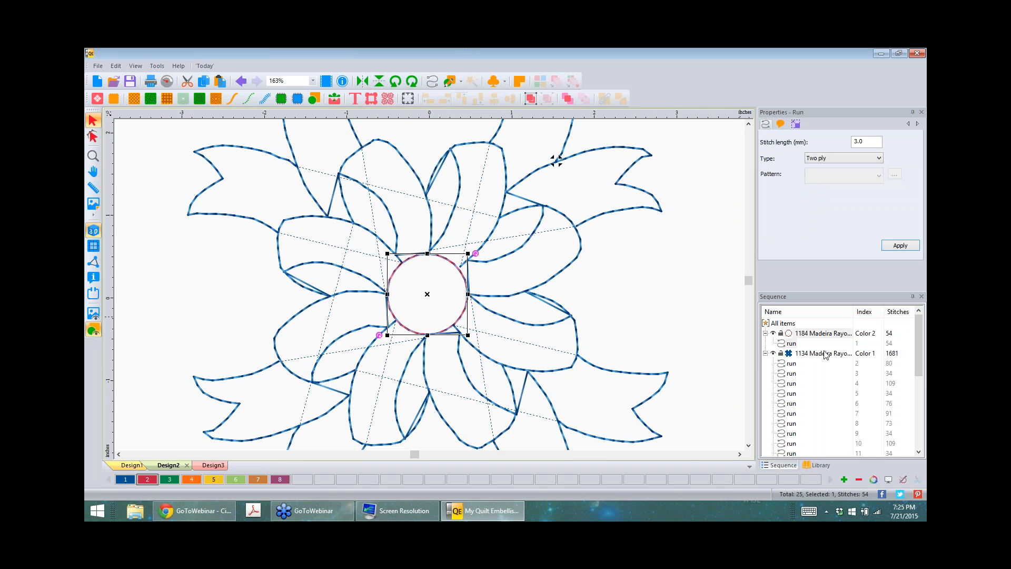
left_click(824, 357)
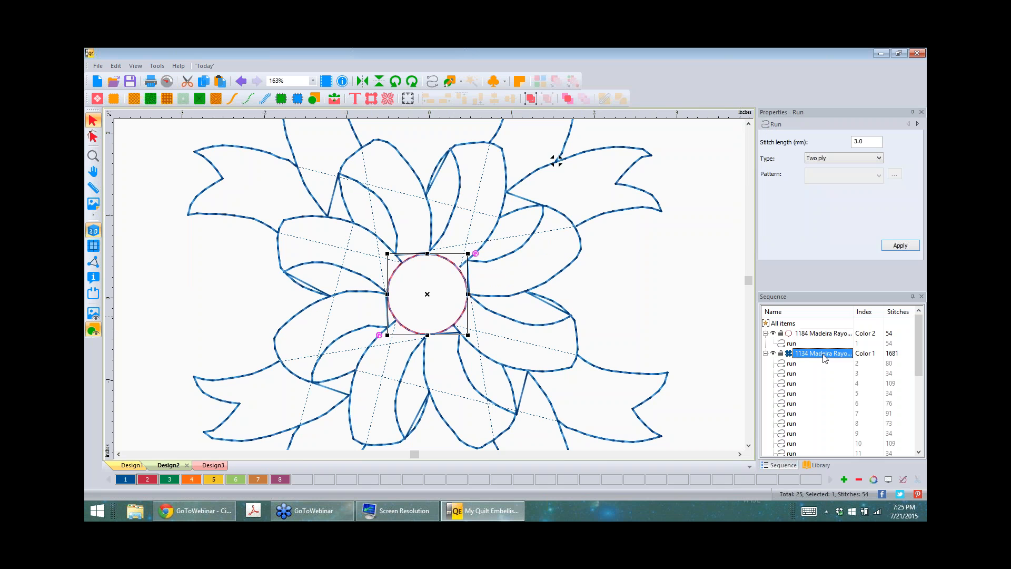
left_click(605, 99)
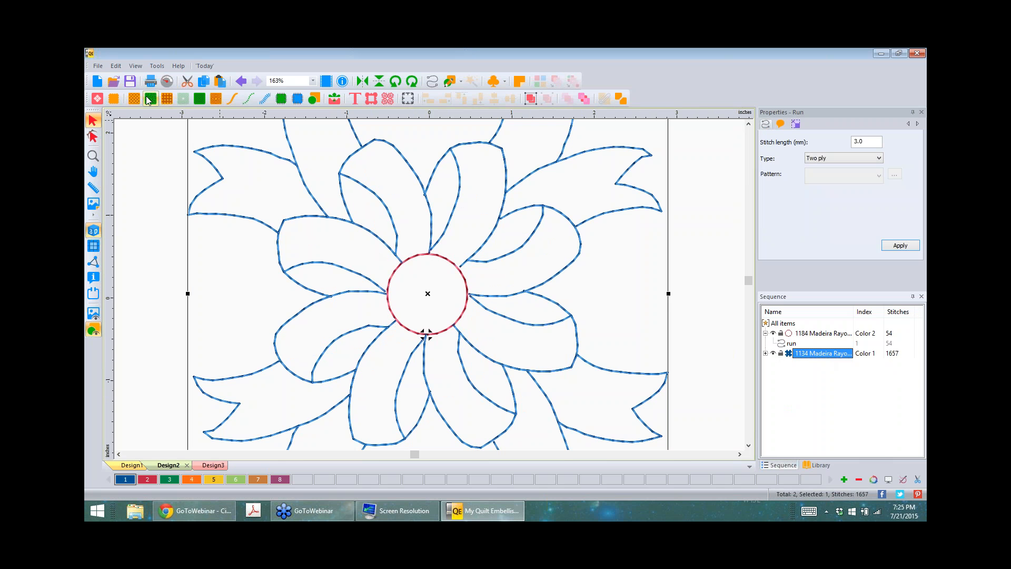
left_click(217, 99)
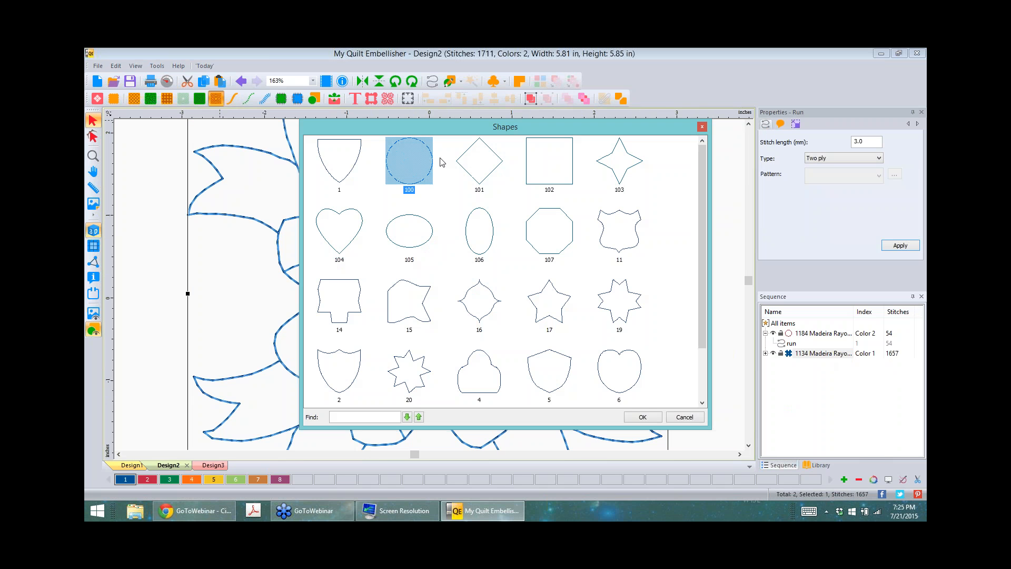
left_click(643, 417)
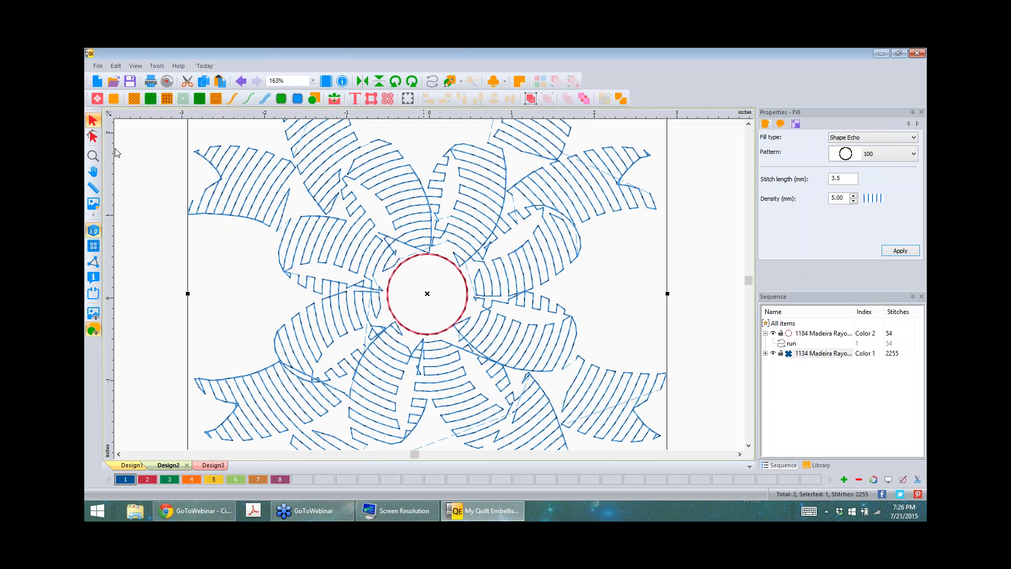
left_click(241, 81)
- Convert the colour 2 centre circle to a Shape Echo fill using circle shape 100
left_click(798, 335)
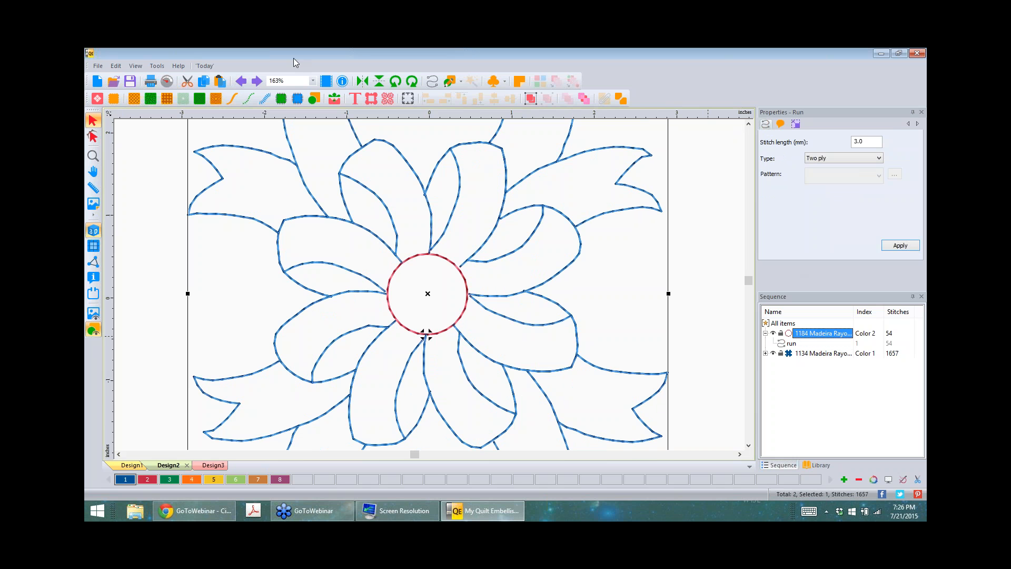
left_click(216, 99)
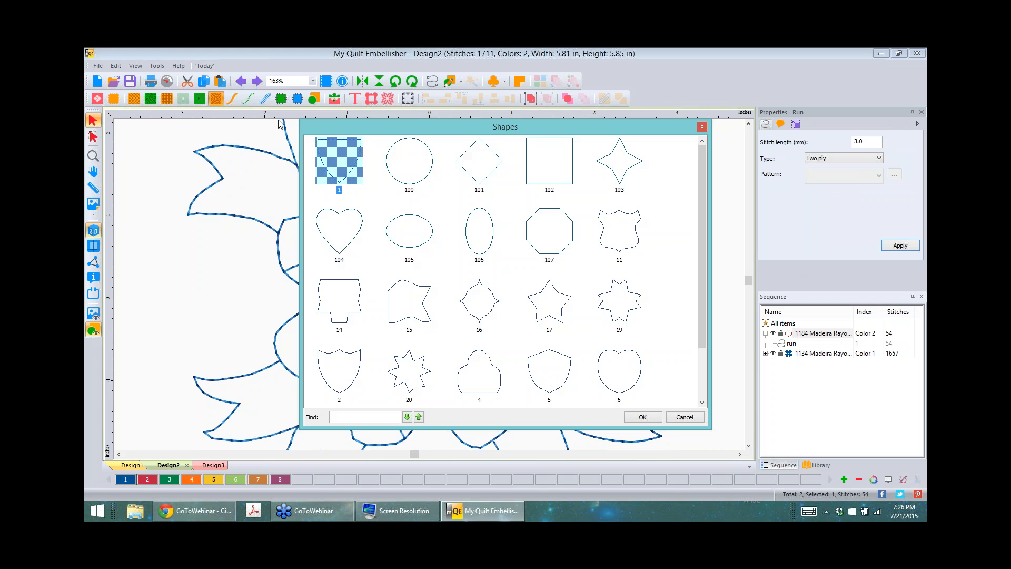
left_click(403, 179)
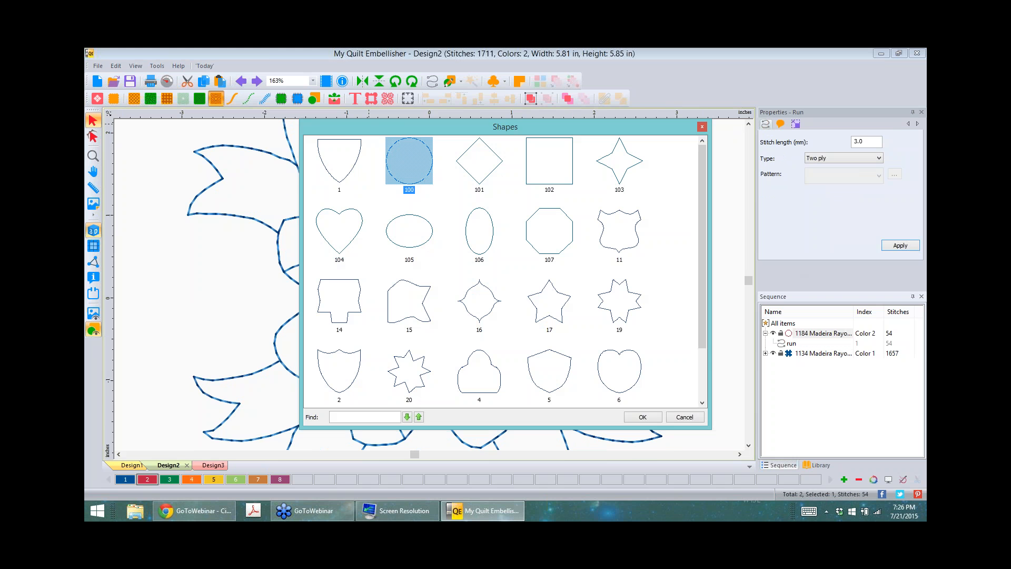
left_click(643, 417)
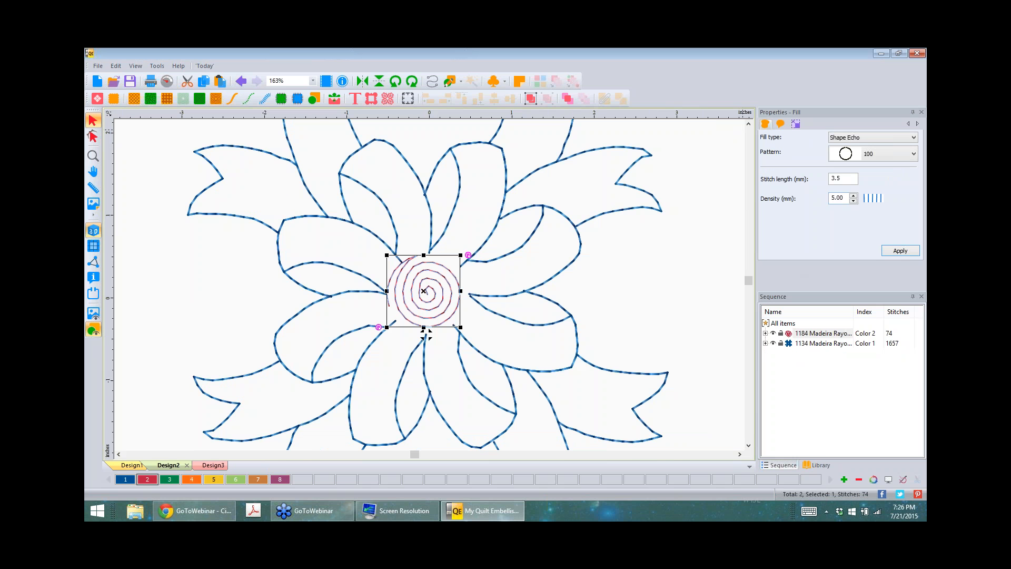
- Set the centre circle fill's density to 0.50 mm and deselect it
double_click(842, 177)
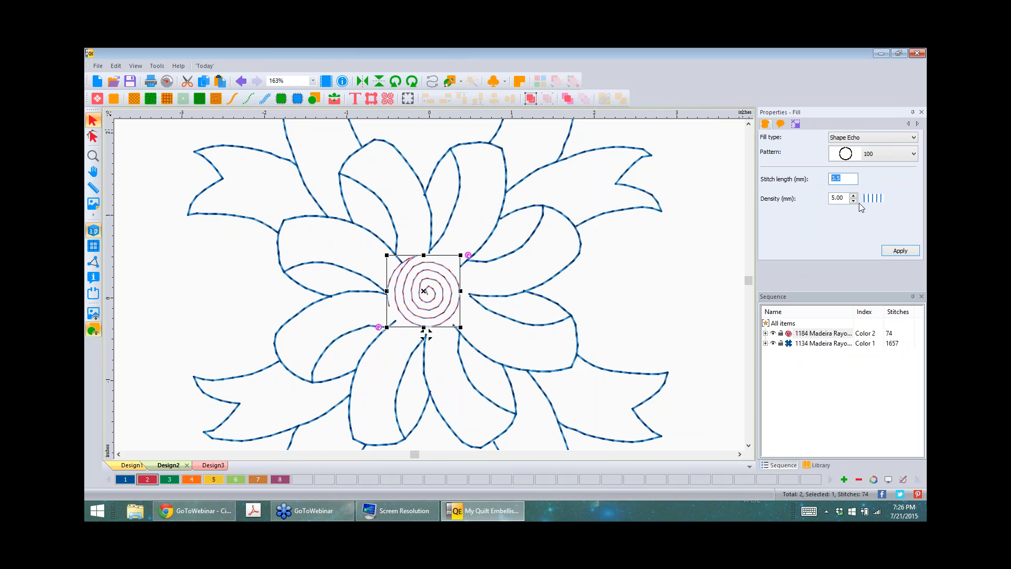
key("Tab")
key("Return")
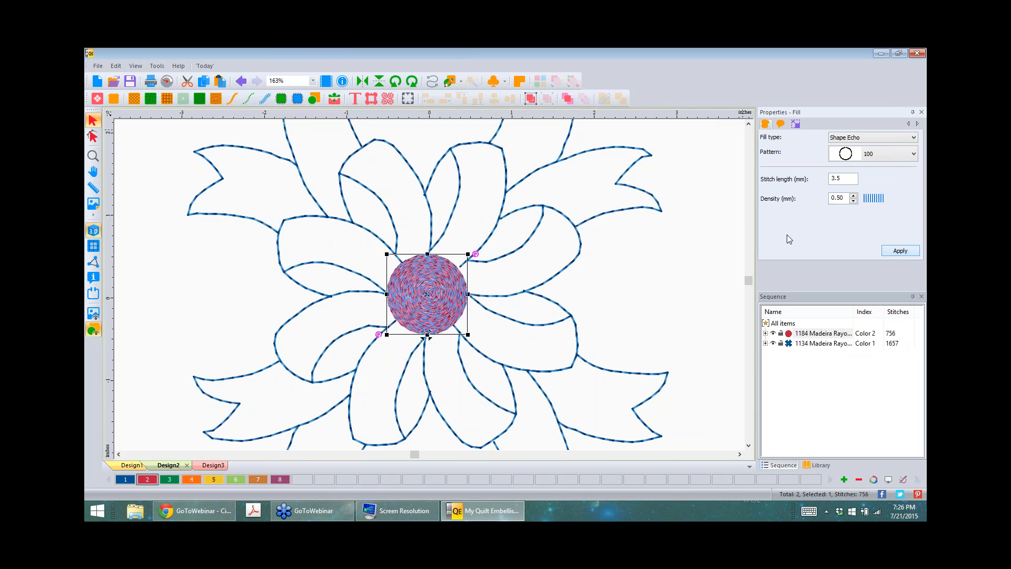
left_click(726, 260)
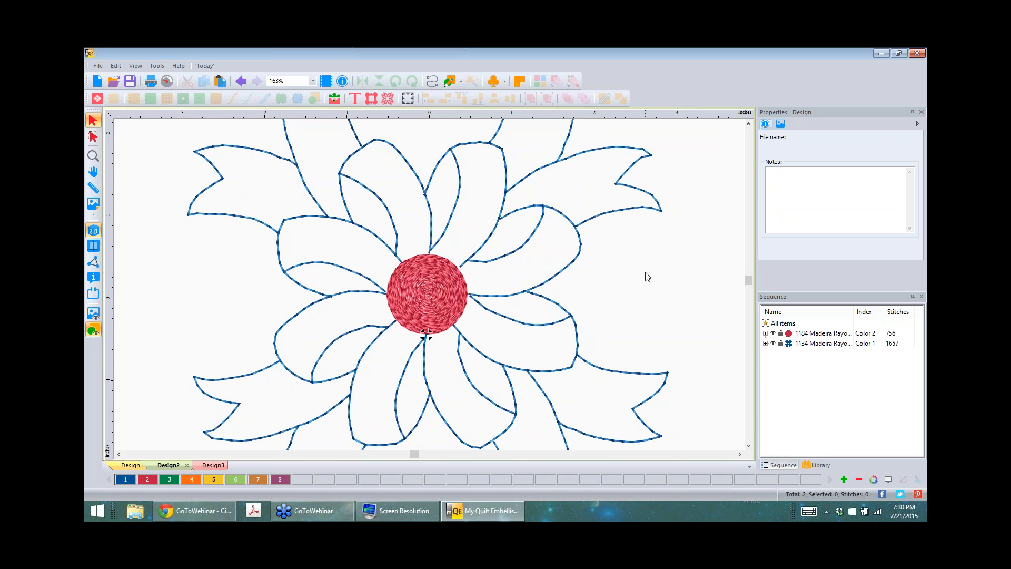
scroll(648, 276, "down", 3)
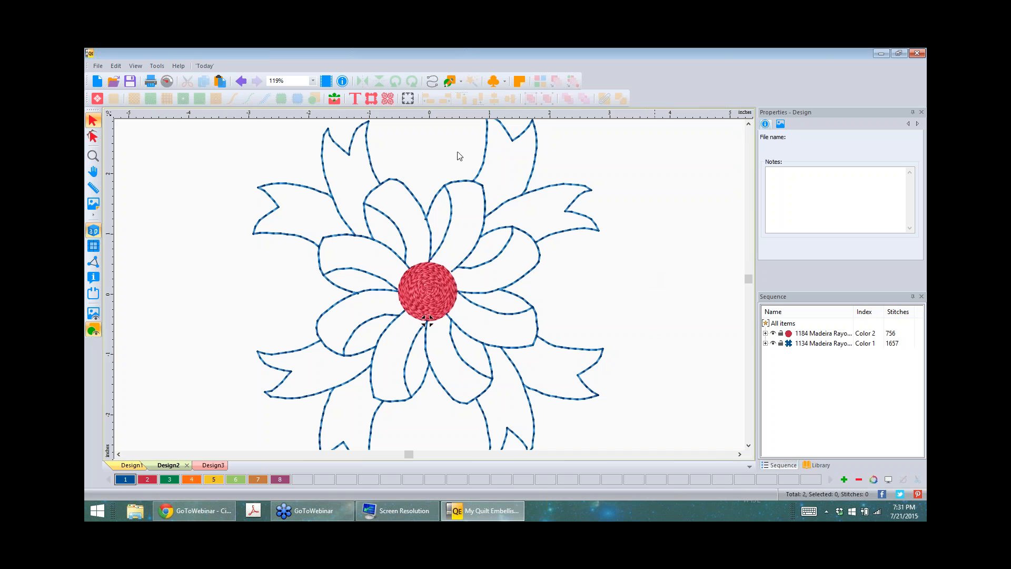
- Start a new design and open the My Quilt Embellisher Free Designs folder in the design library
left_click(99, 85)
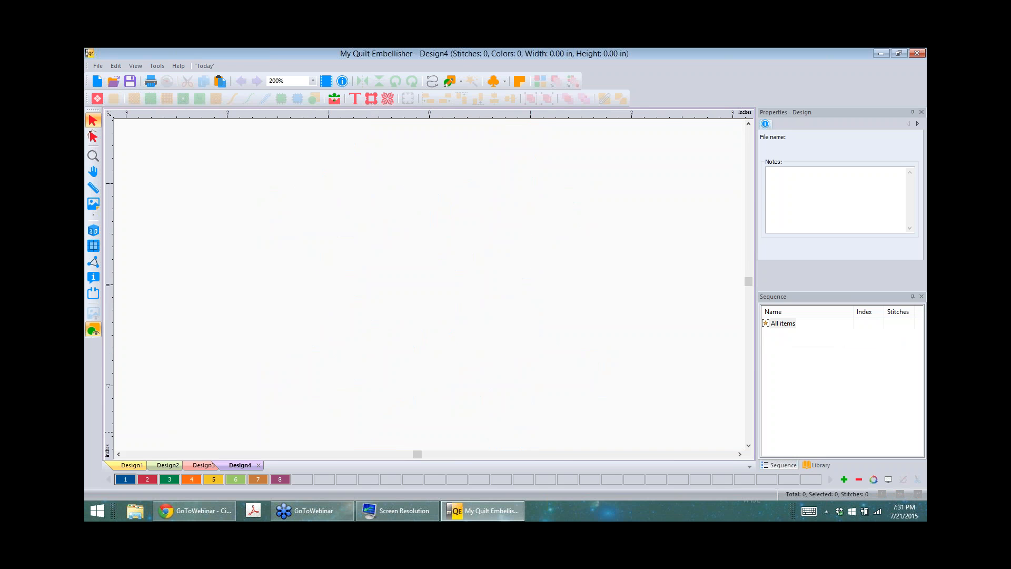
left_click(820, 464)
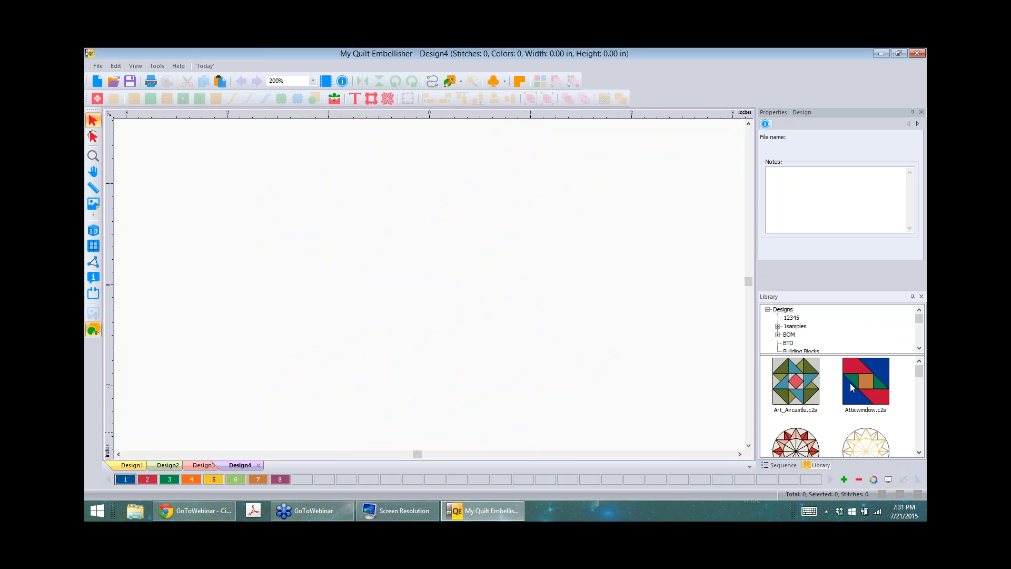
left_click(919, 347)
left_click(919, 348)
left_click(919, 347)
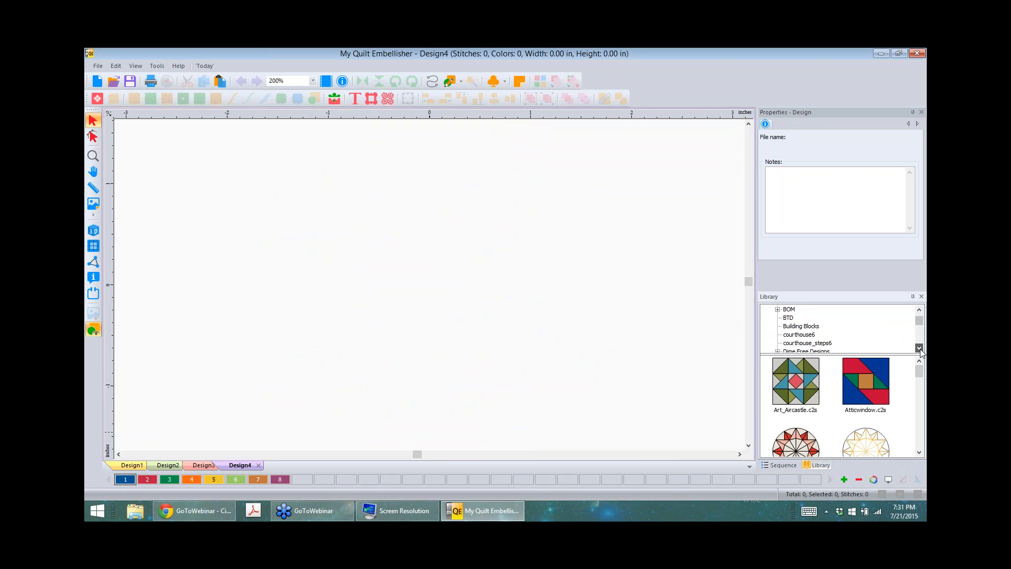
left_click(919, 347)
left_click(919, 347)
left_click(920, 348)
left_click(919, 347)
left_click(919, 347)
left_click(920, 348)
left_click(919, 348)
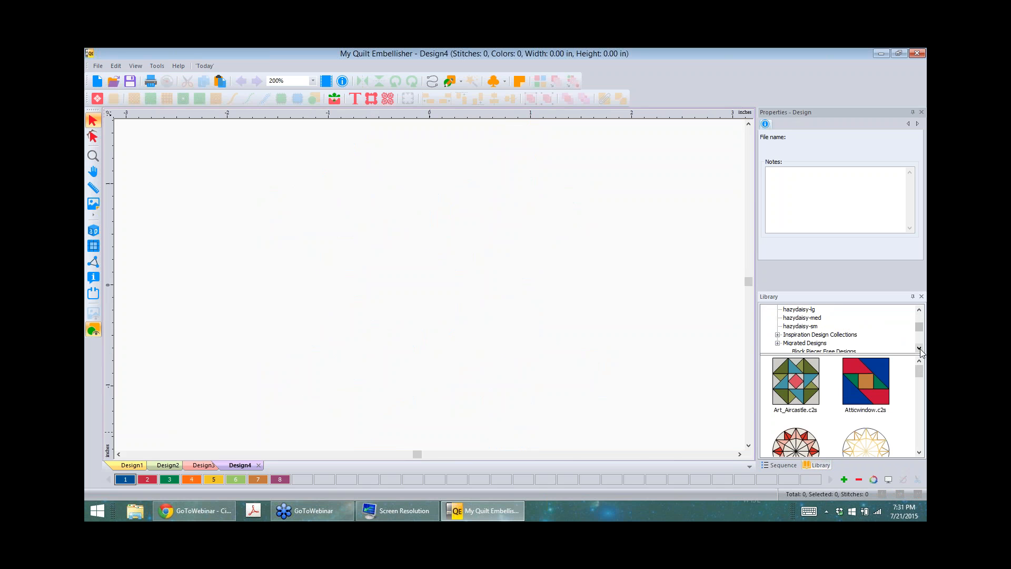
left_click(919, 348)
left_click(919, 348)
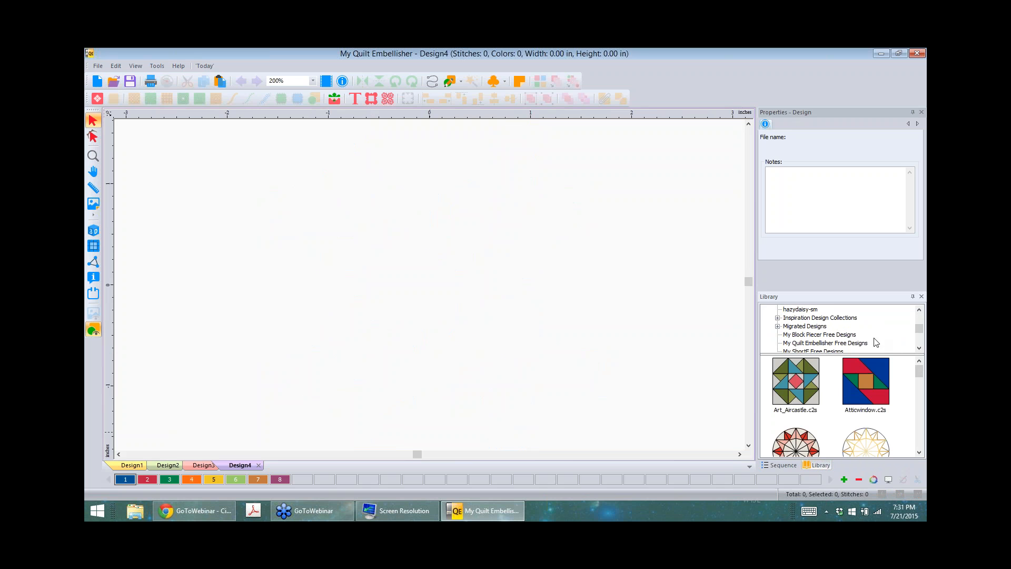
left_click(832, 344)
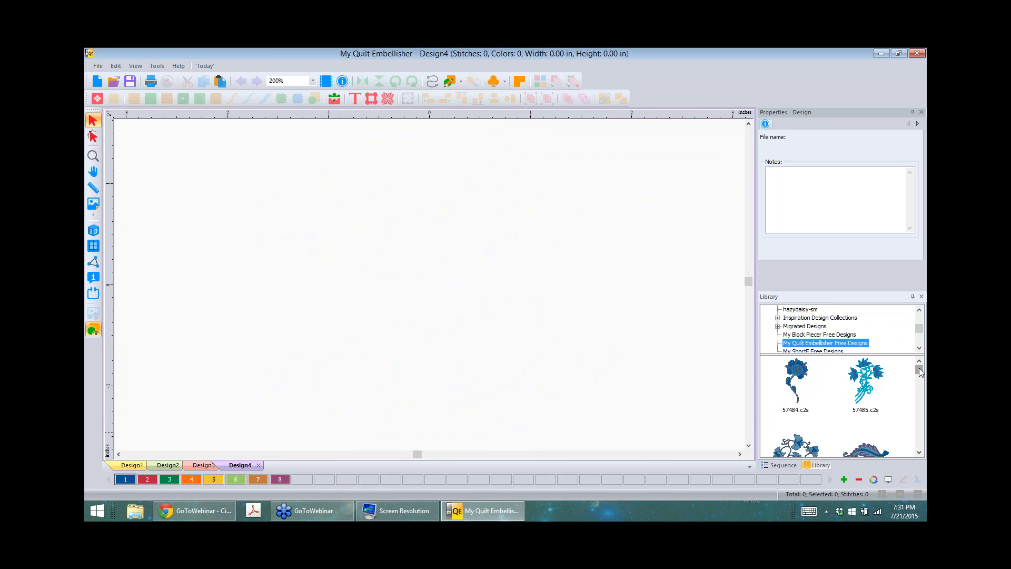
- Insert the leaf design 57487.c2s from the library at the centre of the workspace and ungroup it
left_click_drag(919, 369, 923, 377)
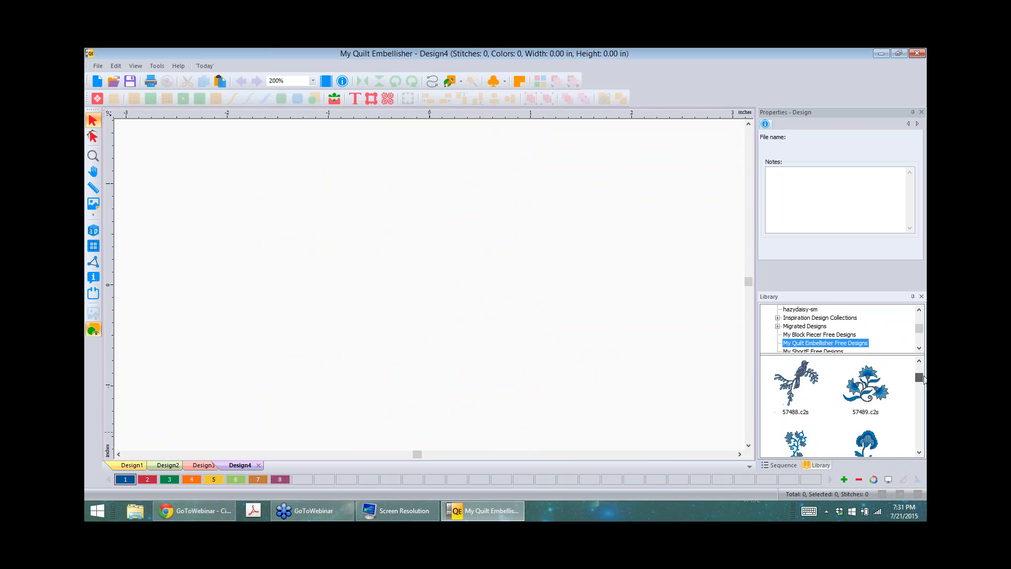
left_click(920, 363)
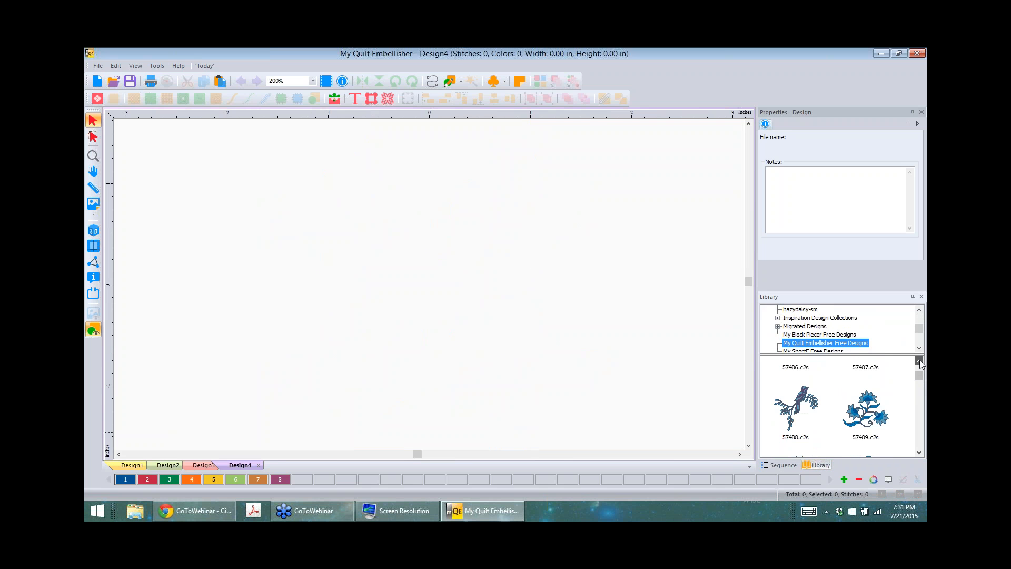
left_click(869, 388)
left_click_drag(878, 392, 431, 289)
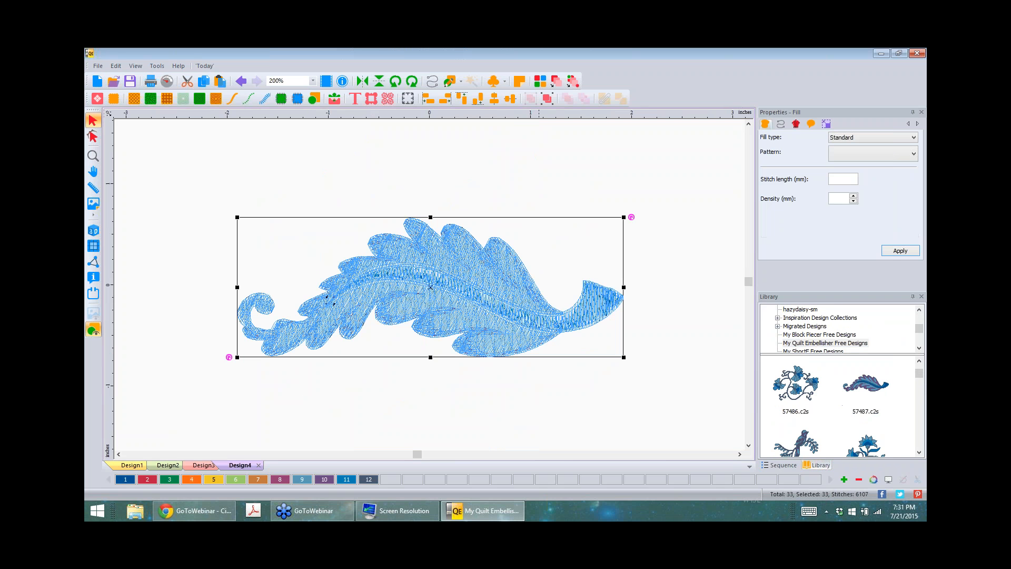
left_click(549, 100)
left_click(677, 237)
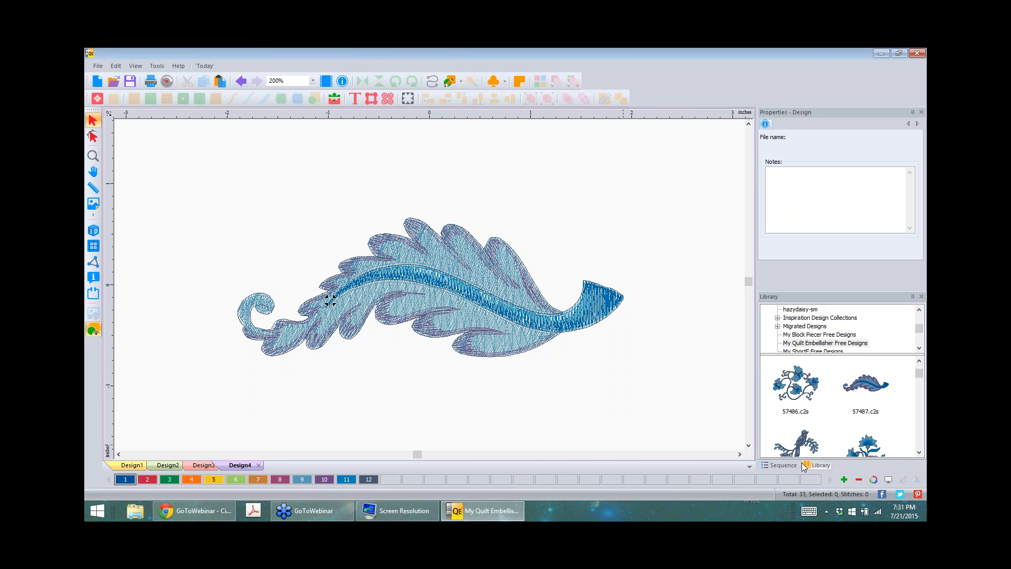
- Hide the stitches of colours 9, 10, 11 and 1 in the sequence, keeping the colour 12 outline, and turn on 3D view
left_click(784, 465)
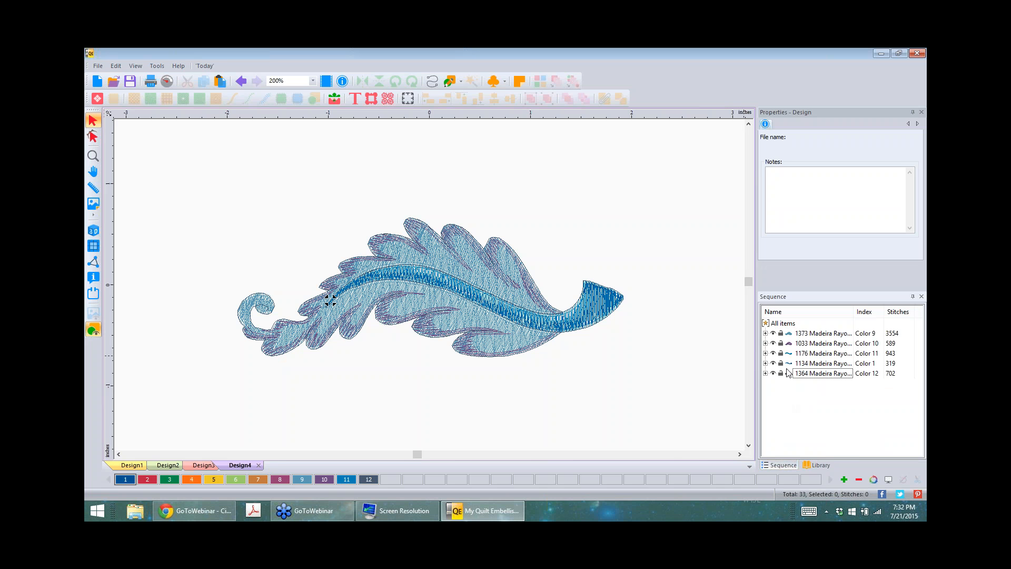
left_click(774, 334)
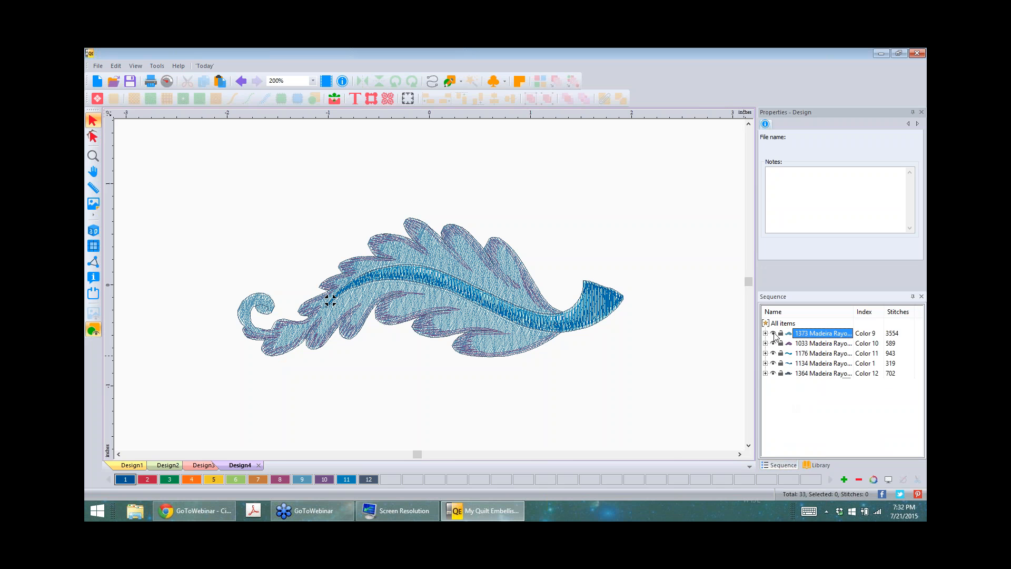
left_click(773, 343)
left_click(773, 353)
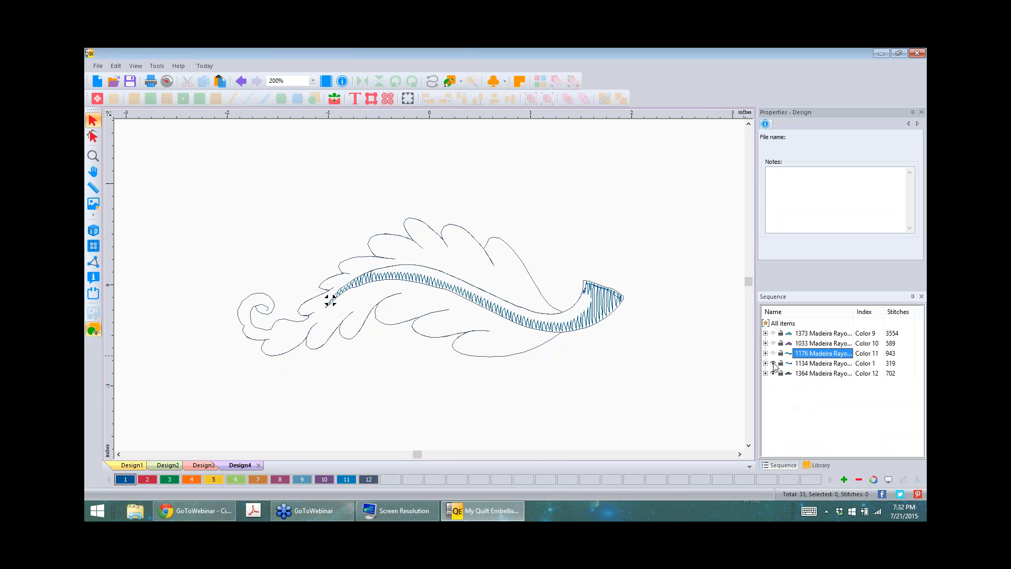
left_click(773, 364)
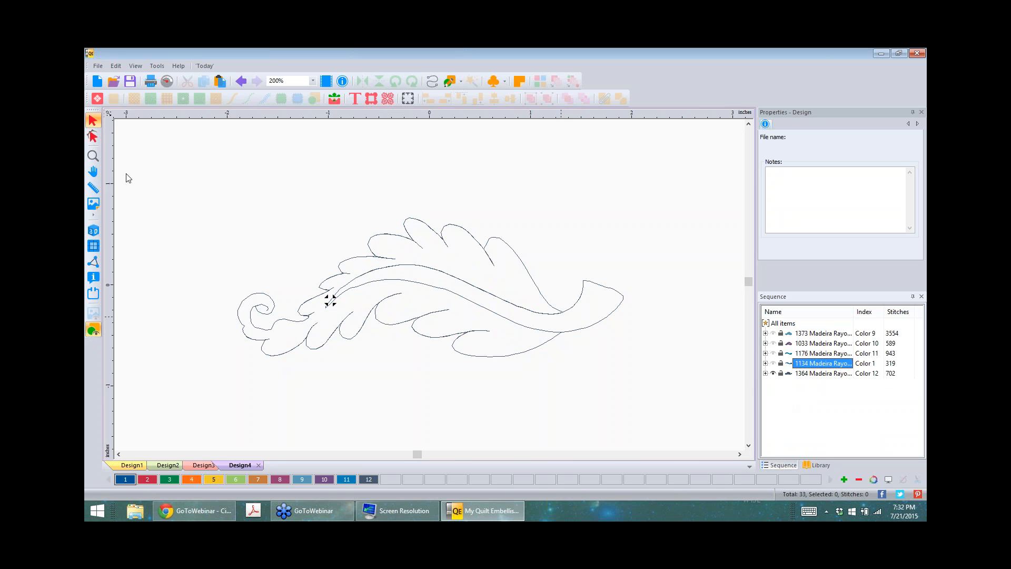
left_click(93, 231)
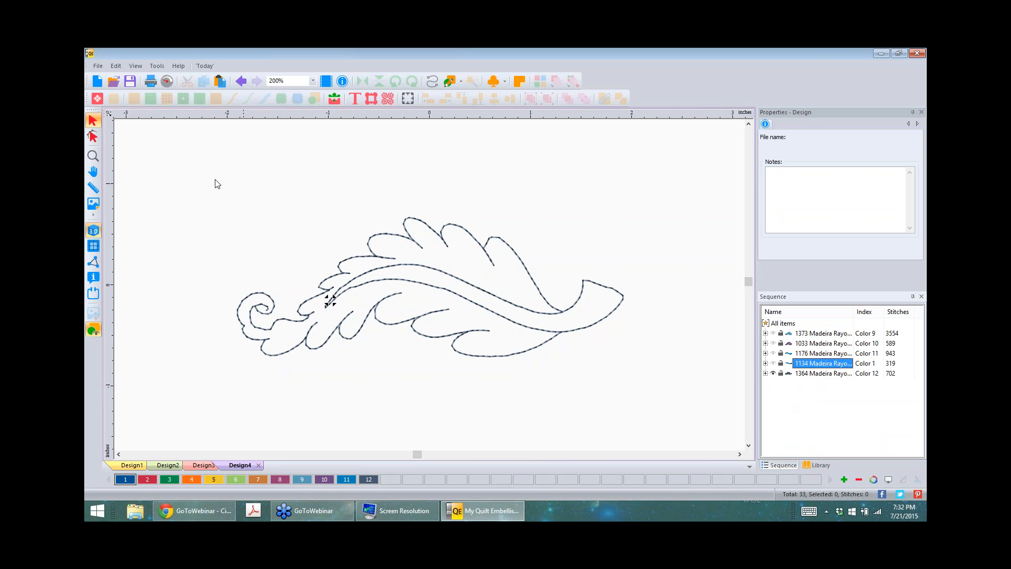
- Copy the colour 12 leaf outline run and paste a duplicate of it into the design
left_click_drag(203, 173, 644, 420)
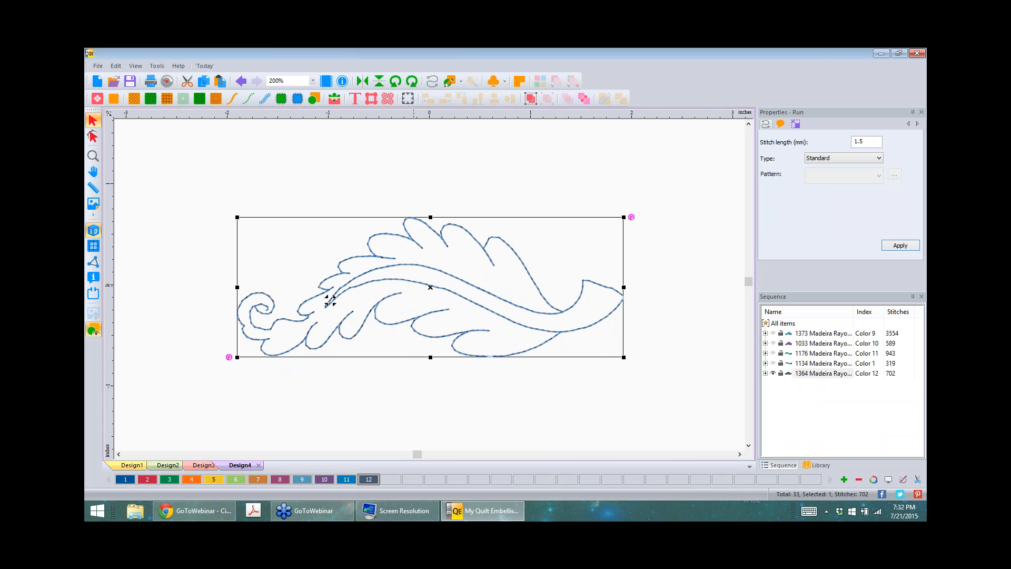
scroll(415, 293, "down", 3)
left_click(119, 455)
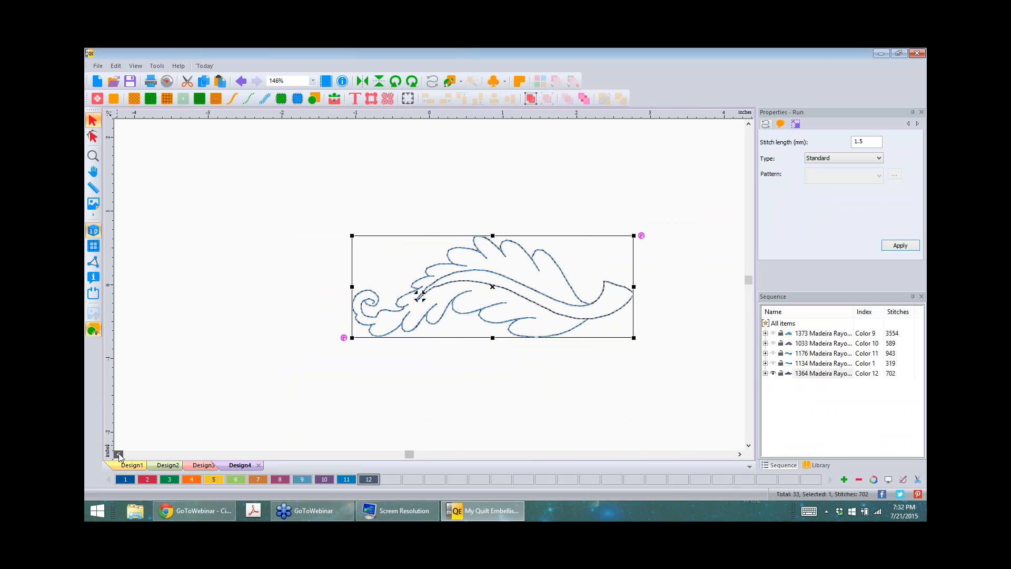
left_click_drag(119, 453, 118, 453)
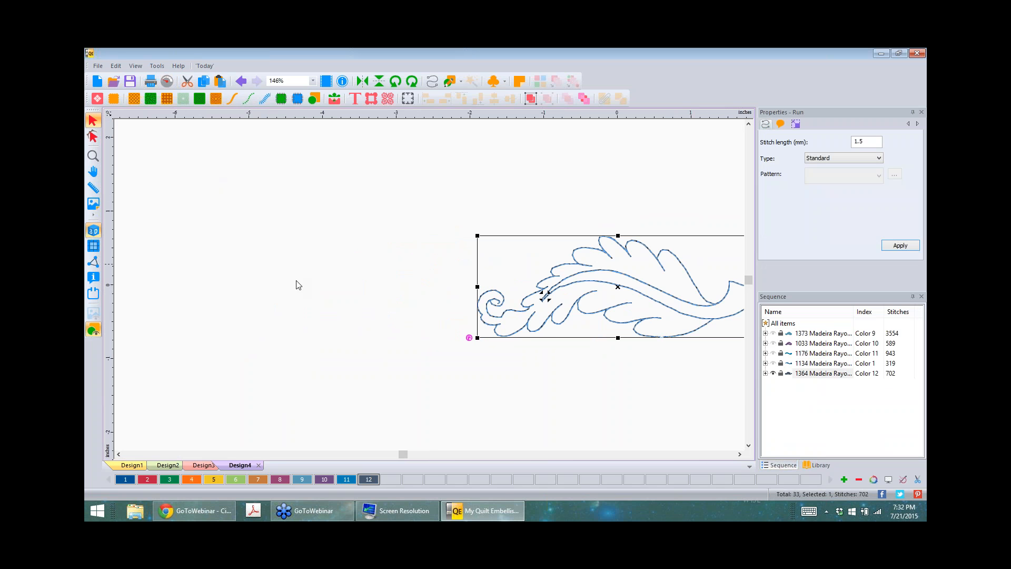
right_click(277, 261)
left_click(264, 262)
right_click(262, 258)
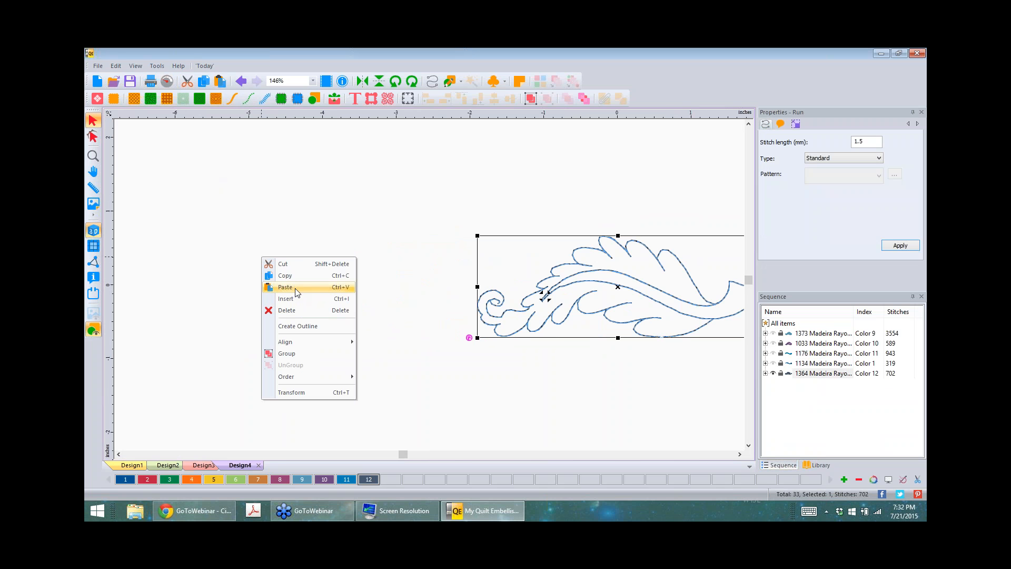
left_click(296, 287)
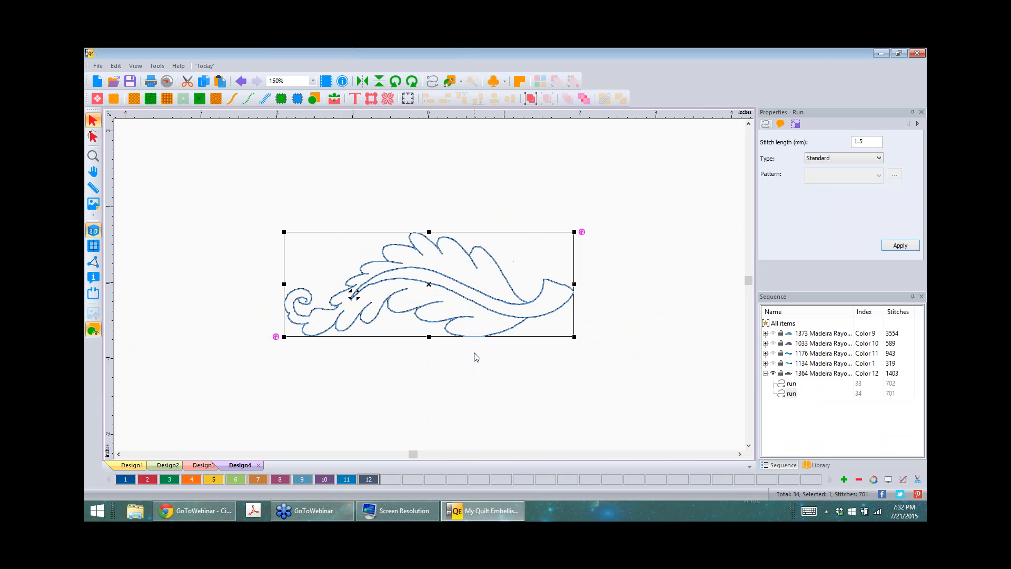
- Move the pasted leaf left of the original so its stem end just meets the original's curl, at the same height
scroll(476, 357, "down", 2)
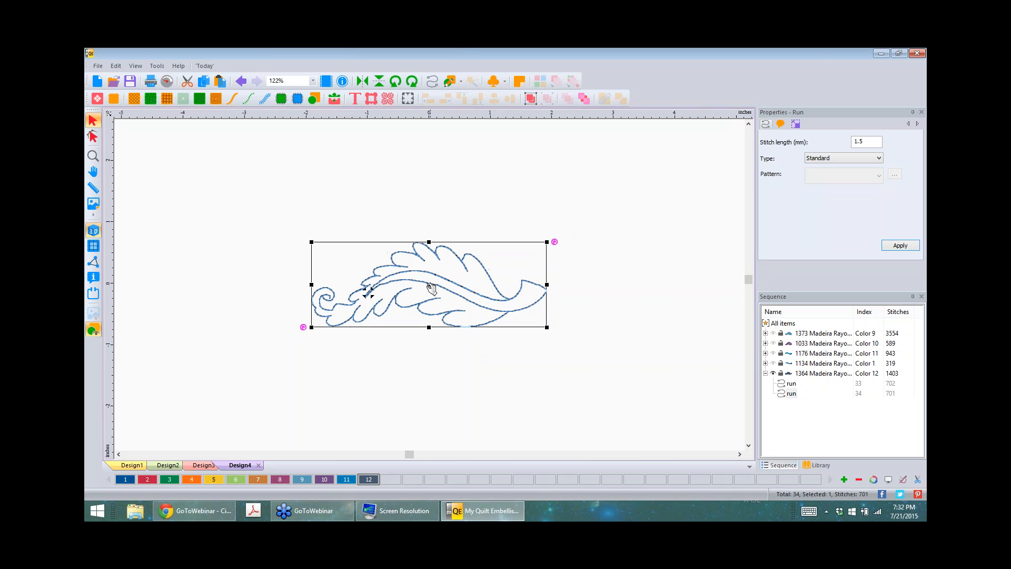
left_click_drag(431, 287, 219, 285)
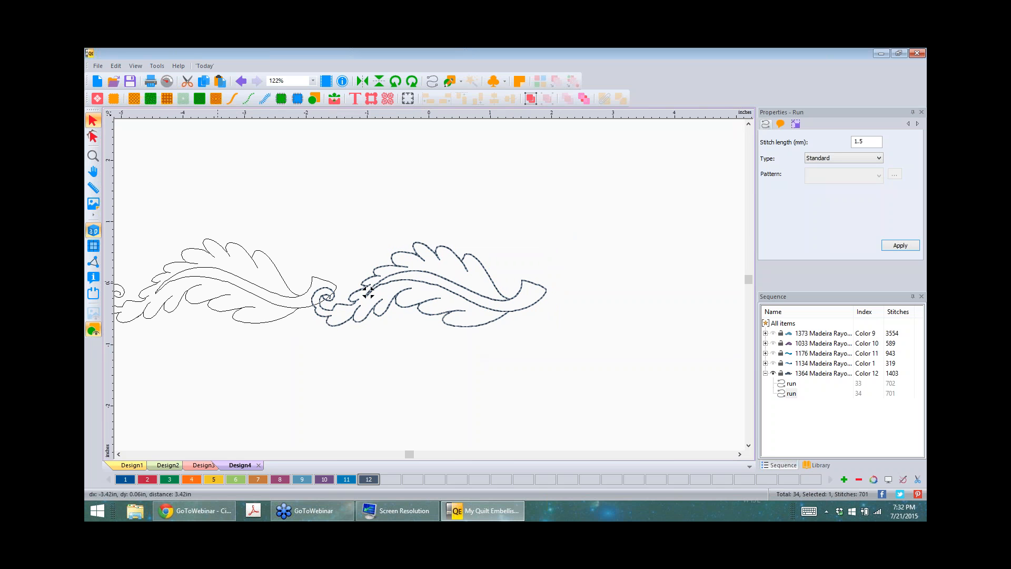
left_click(118, 454)
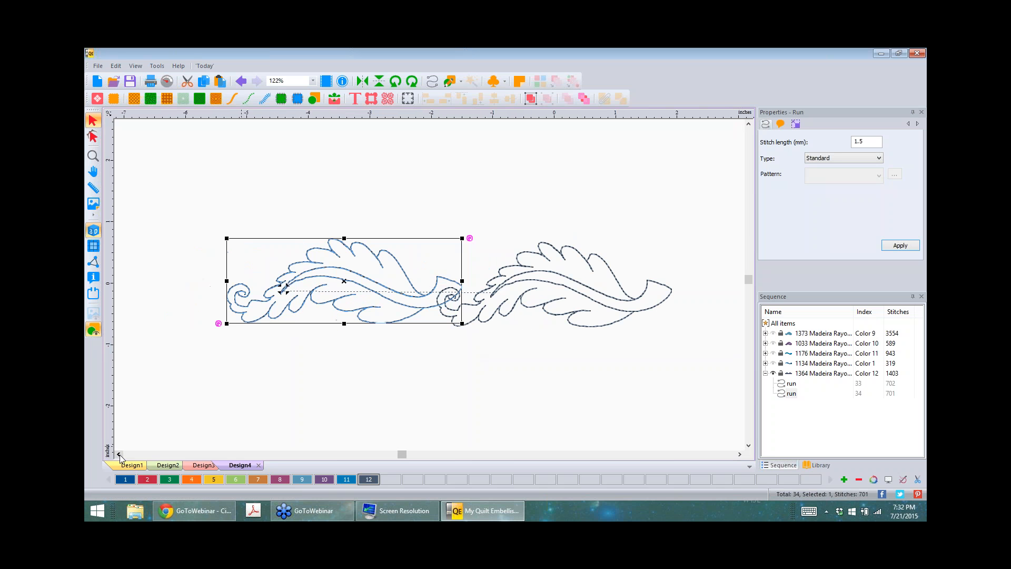
left_click_drag(347, 286, 320, 287)
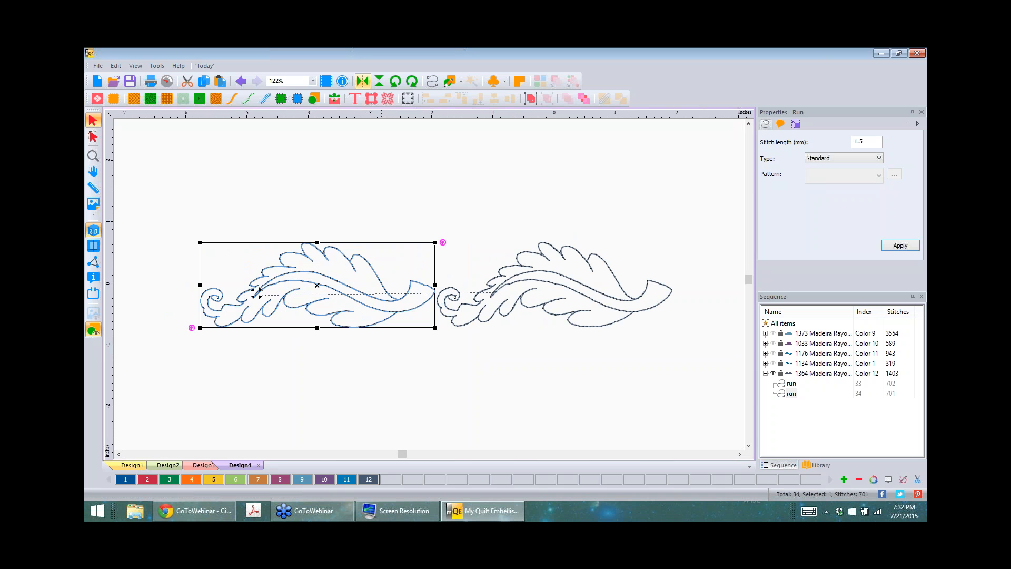
- Align the two leaf runs on their vertical centres and centre the origin on the pair
left_click(519, 281, "shift")
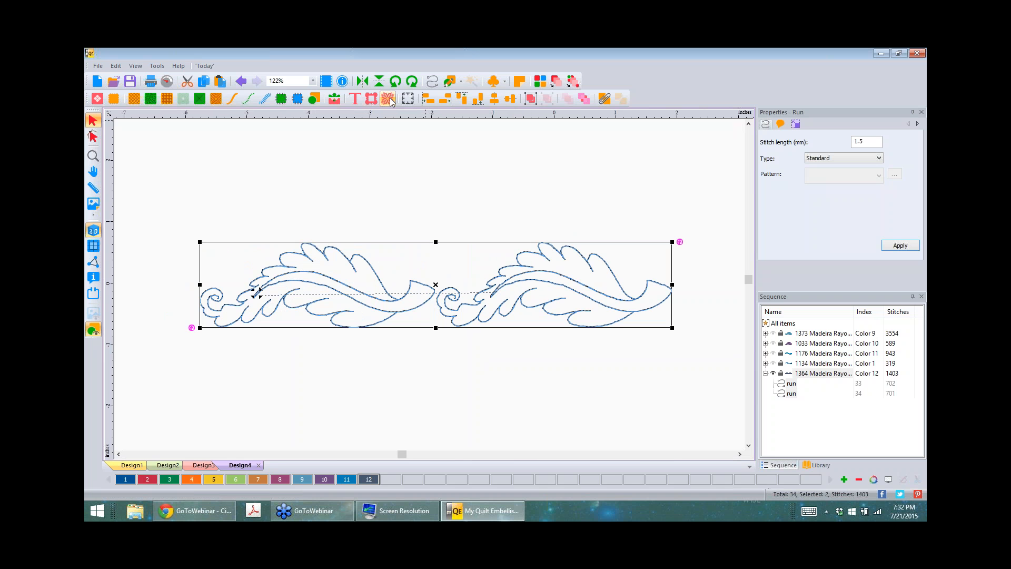
left_click(511, 100)
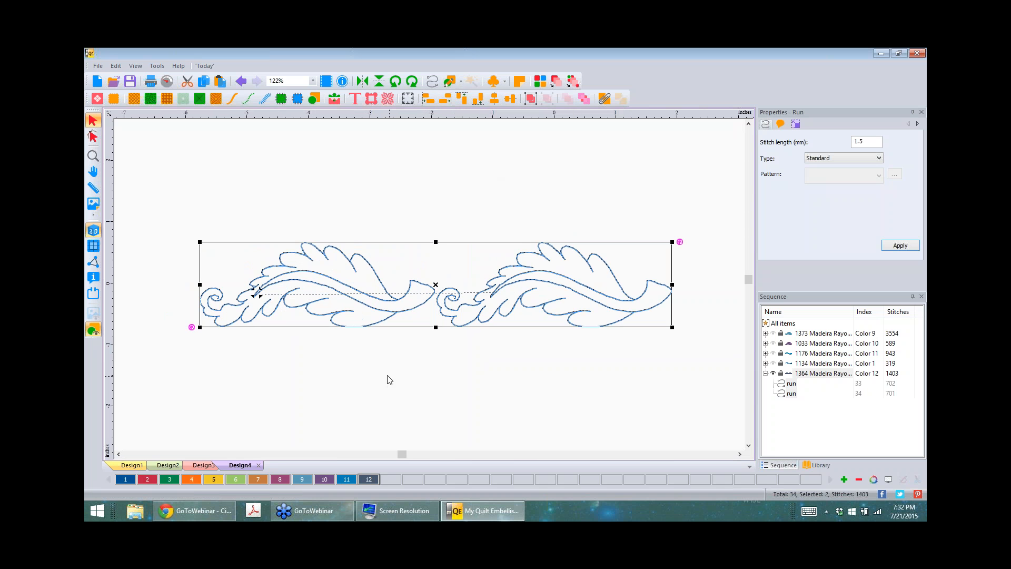
left_click(344, 293)
left_click_drag(402, 454, 427, 454)
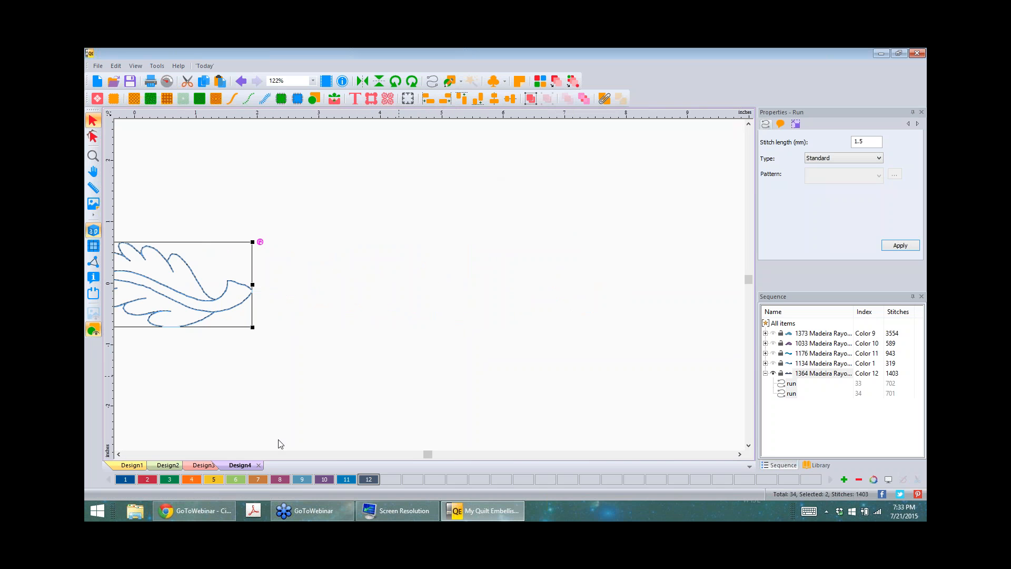
right_click(336, 112)
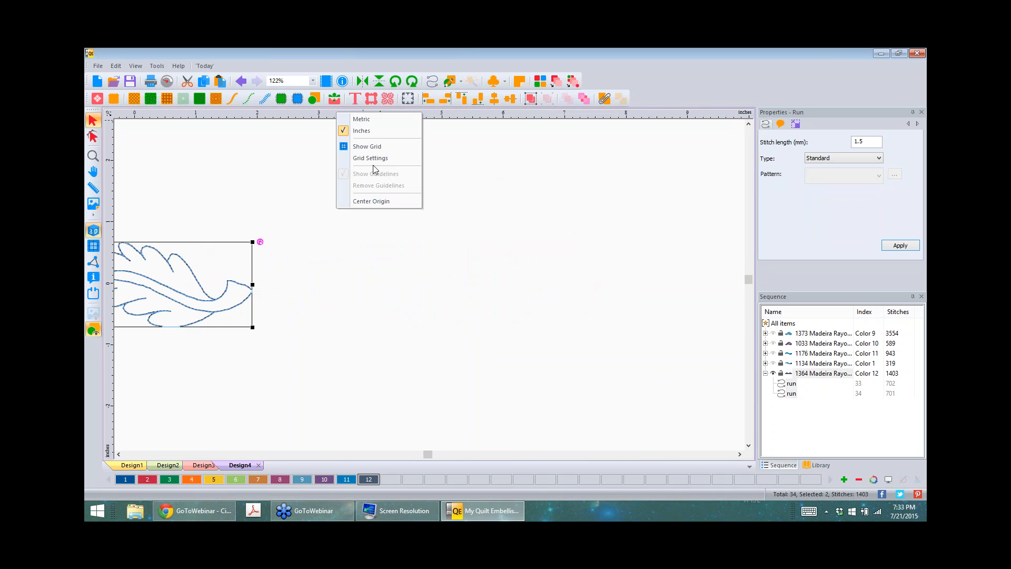
left_click(372, 200)
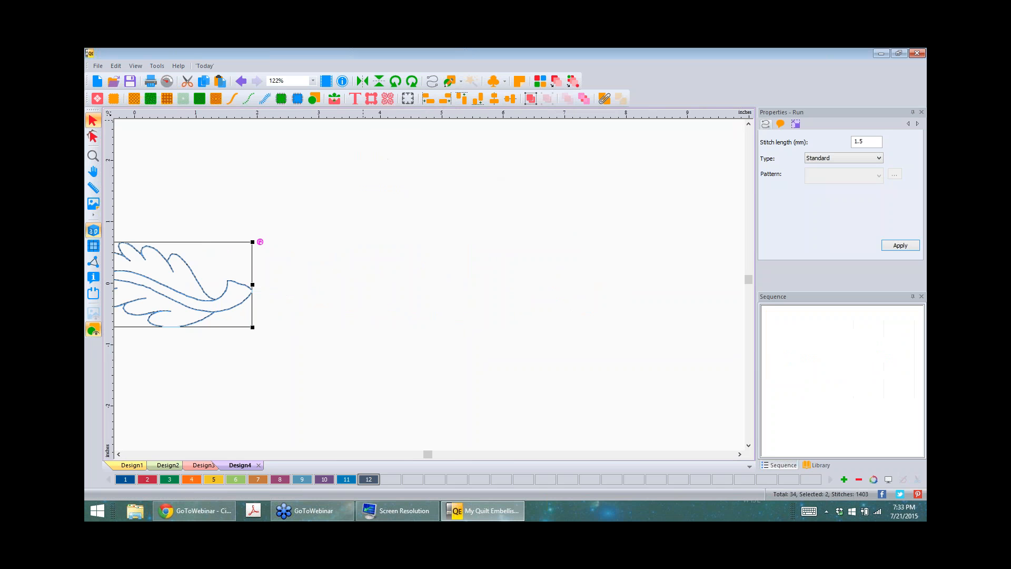
- Mirror the left leaf horizontally so the two curls face each other, and deselect it
left_click(332, 180)
left_click(199, 294)
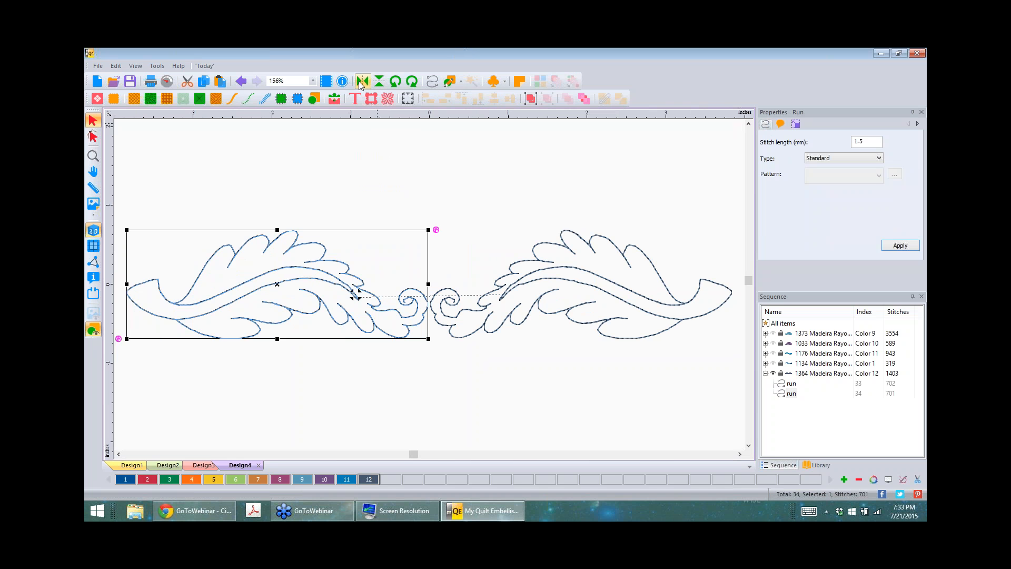
left_click(490, 354)
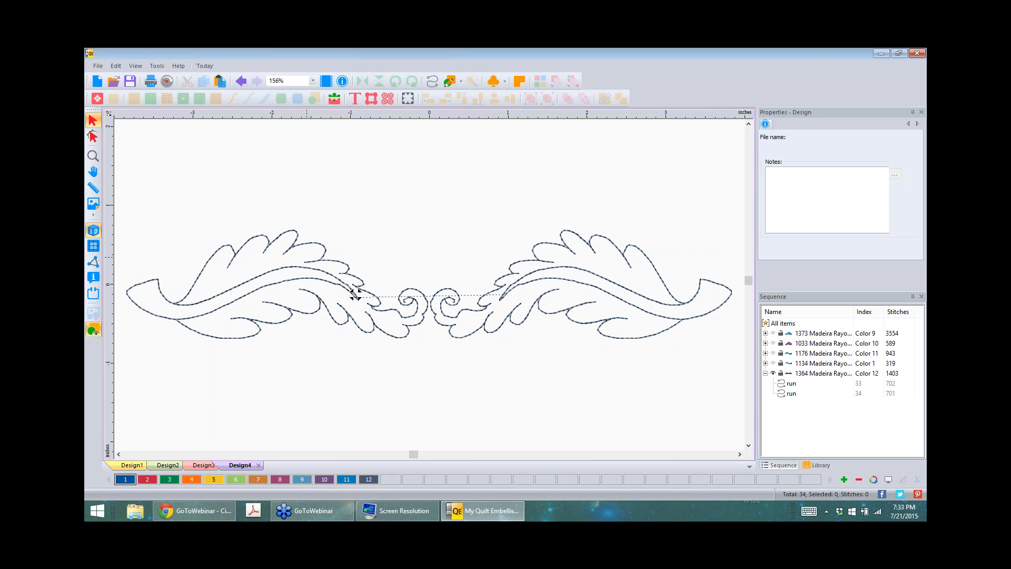
- Mirror the left leaf vertically so it points opposite to the right leaf, and deselect it
left_click(309, 264)
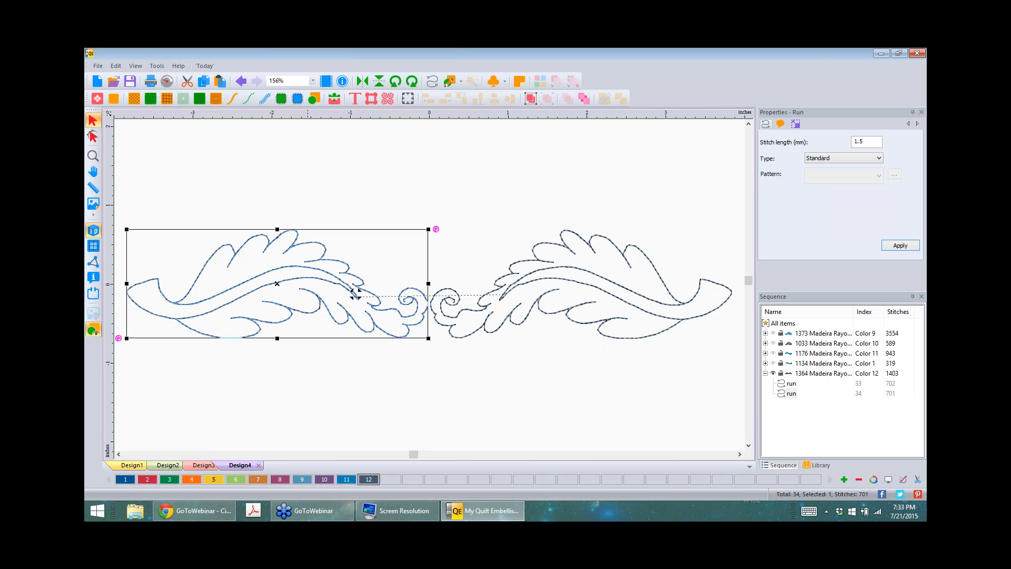
left_click(379, 84)
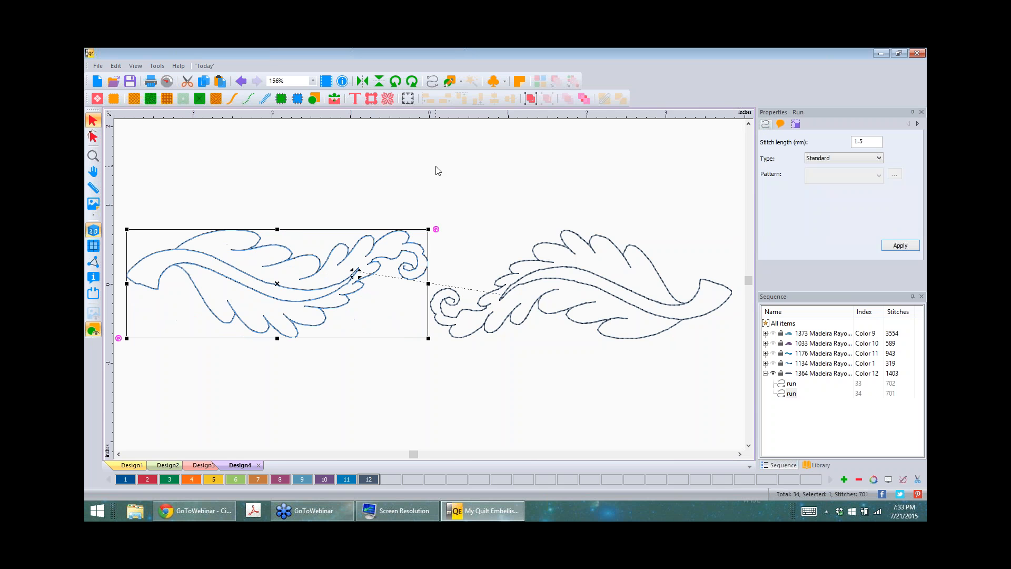
left_click(435, 169)
scroll(424, 442, "down", 3)
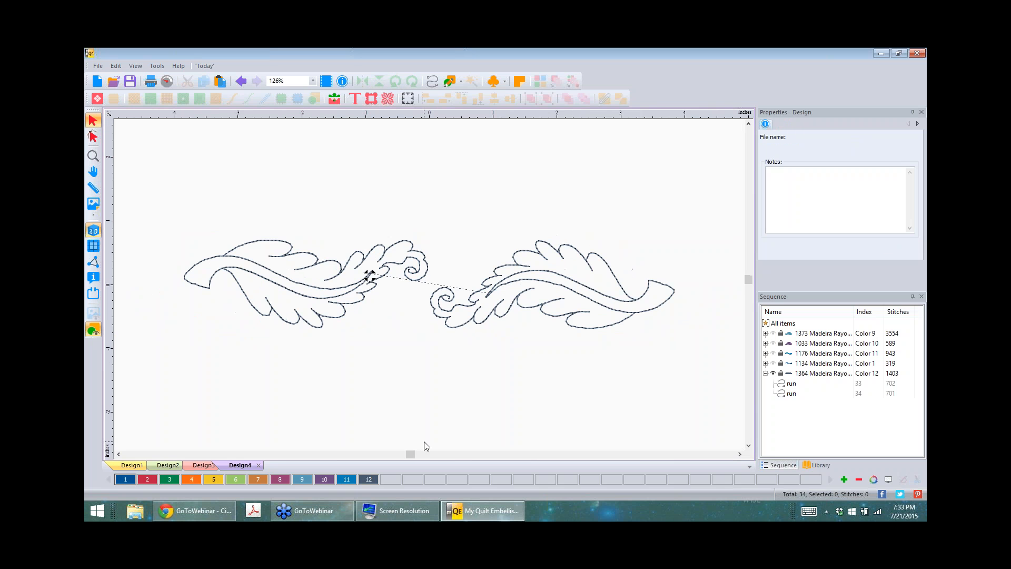
scroll(425, 442, "up", 1)
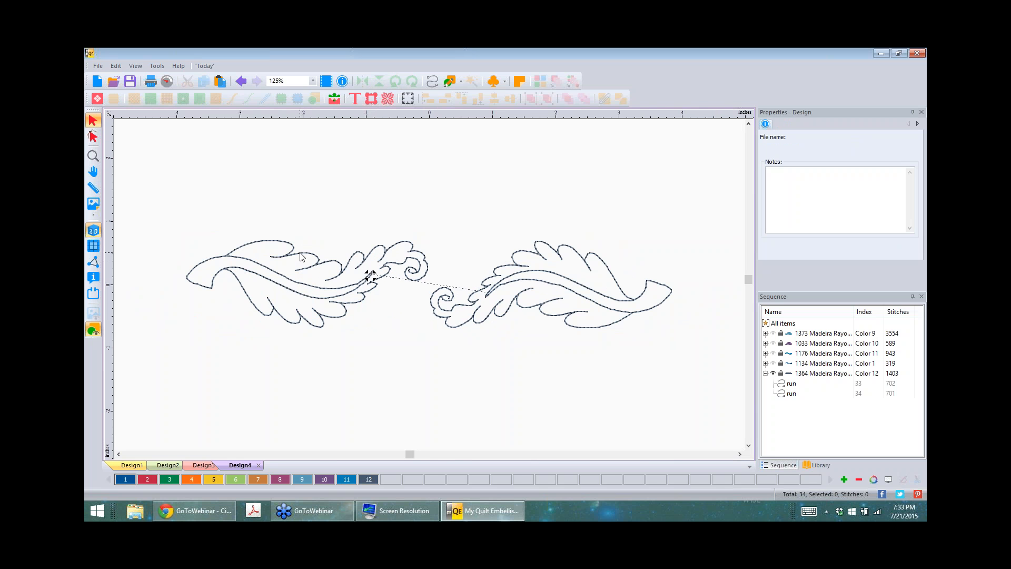
- Show the grid in the workspace
right_click(342, 113)
left_click(343, 112)
right_click(342, 113)
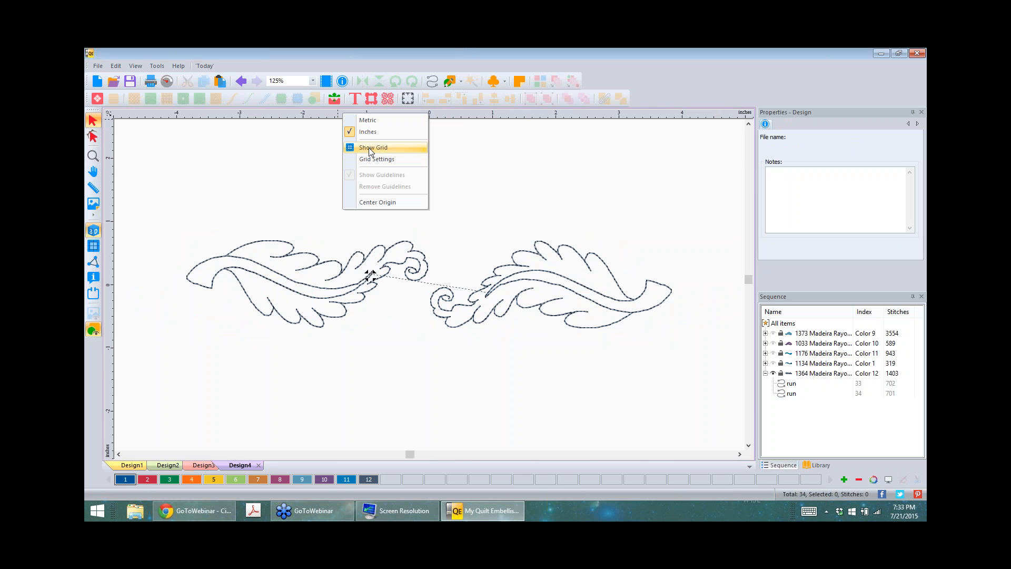
left_click(371, 150)
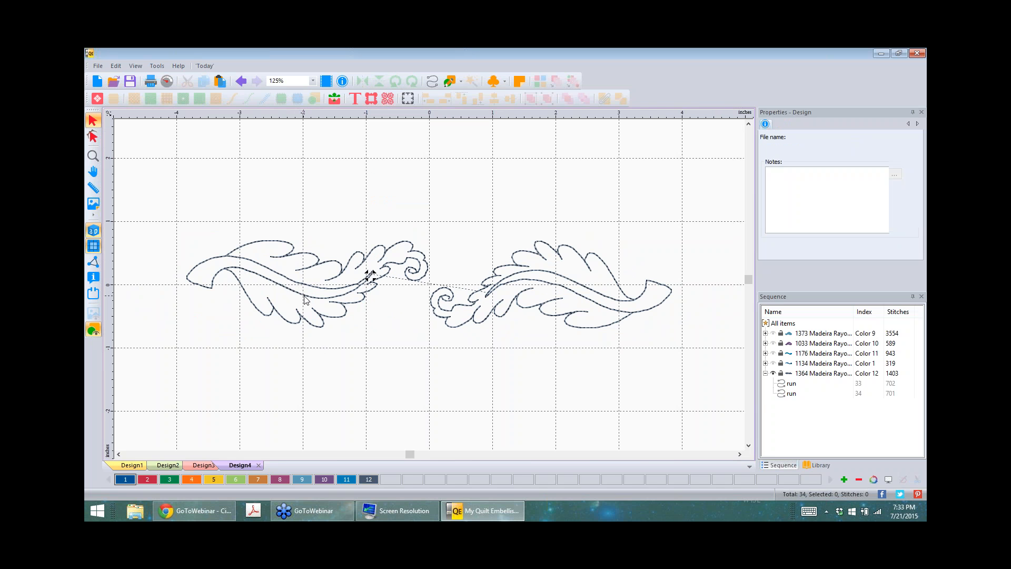
- Move the left leaf right and up and the right leaf left and down so their curled ends nest around the centre
left_click_drag(306, 300, 372, 279)
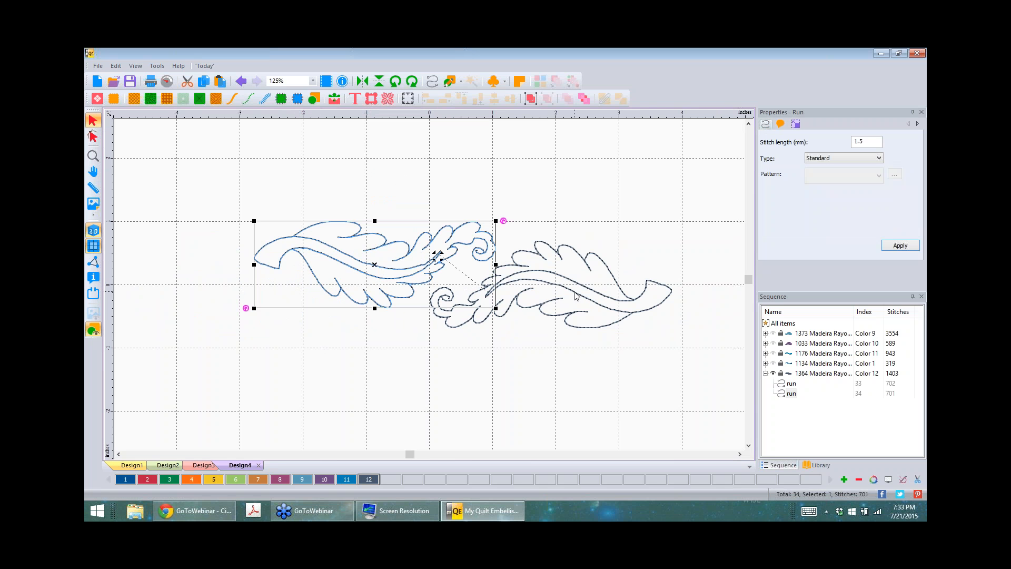
left_click_drag(576, 296, 525, 315)
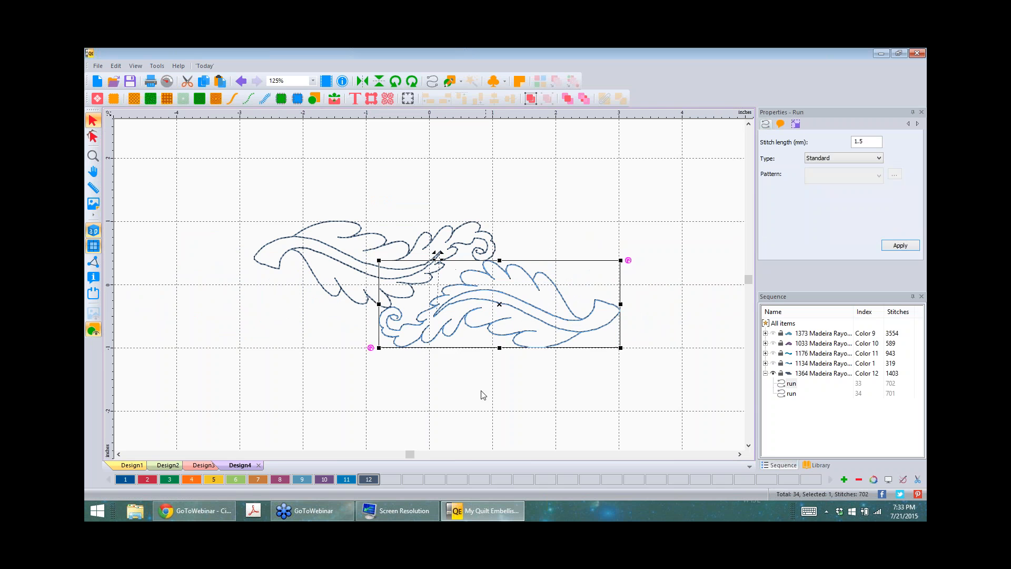
left_click(476, 392)
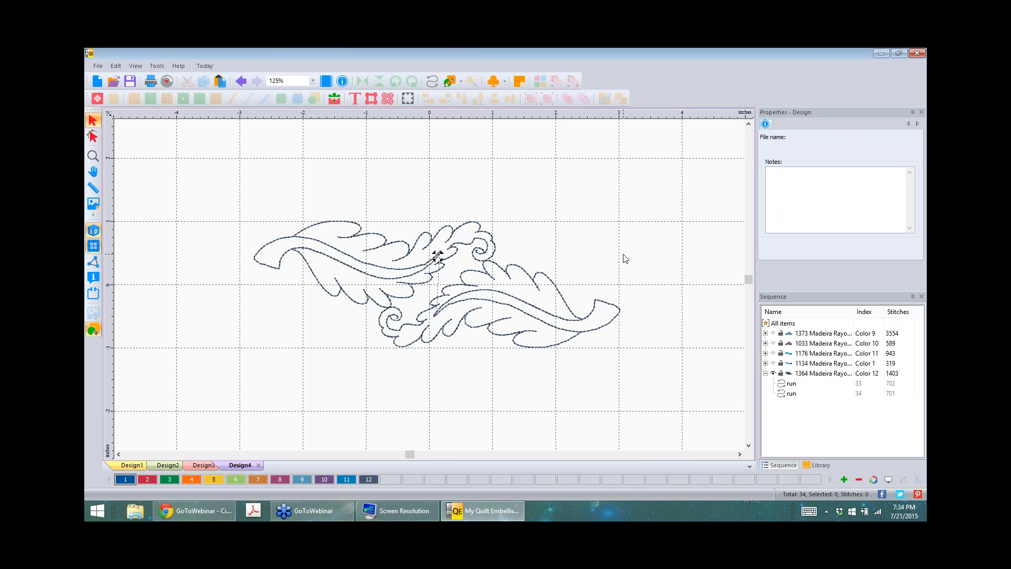
- Move the right leaf about 1.4 inches to the right, away from the flipped leaf, and deselect it
scroll(623, 258, "down", 2)
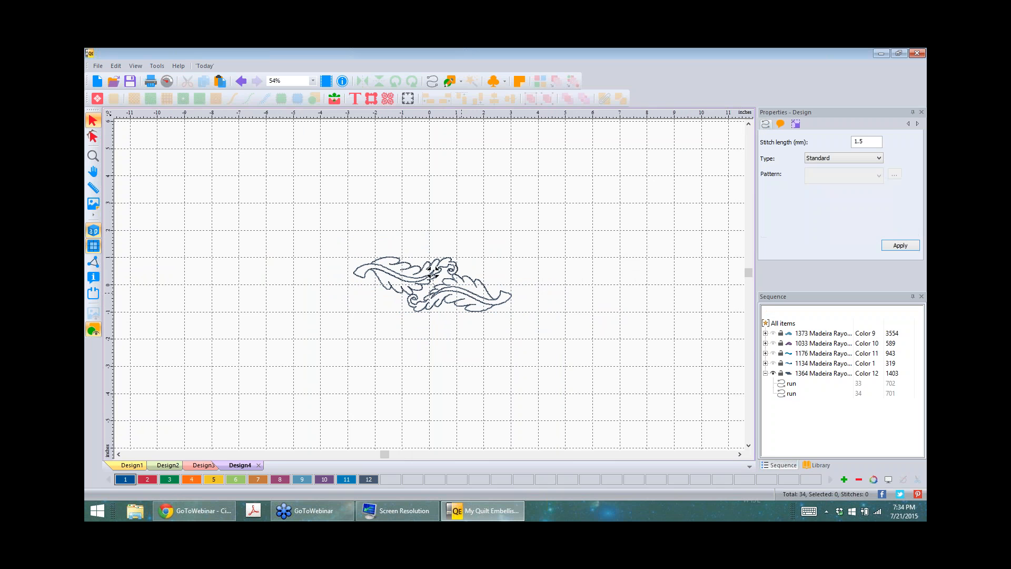
left_click_drag(465, 295, 504, 295)
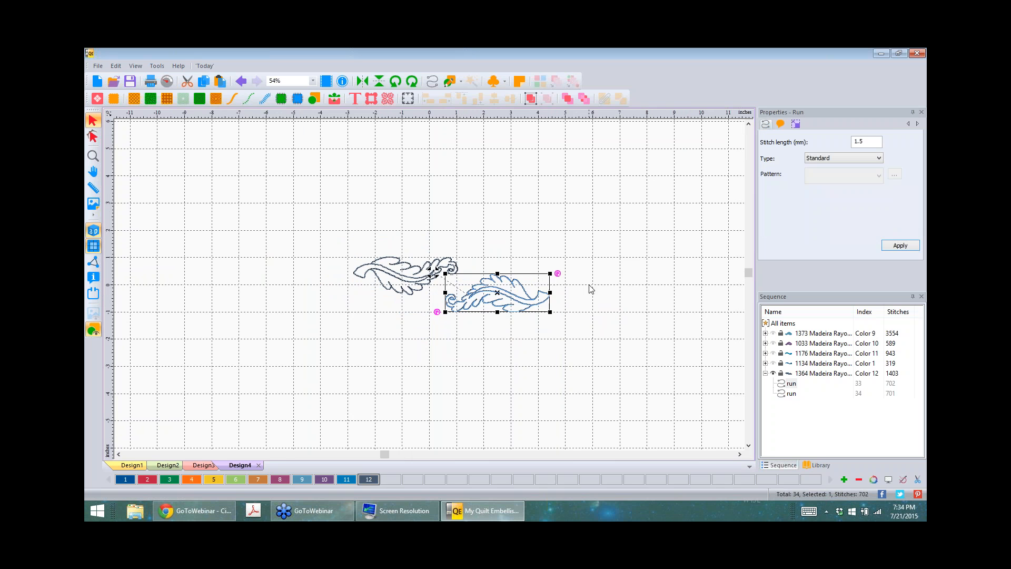
left_click(589, 287)
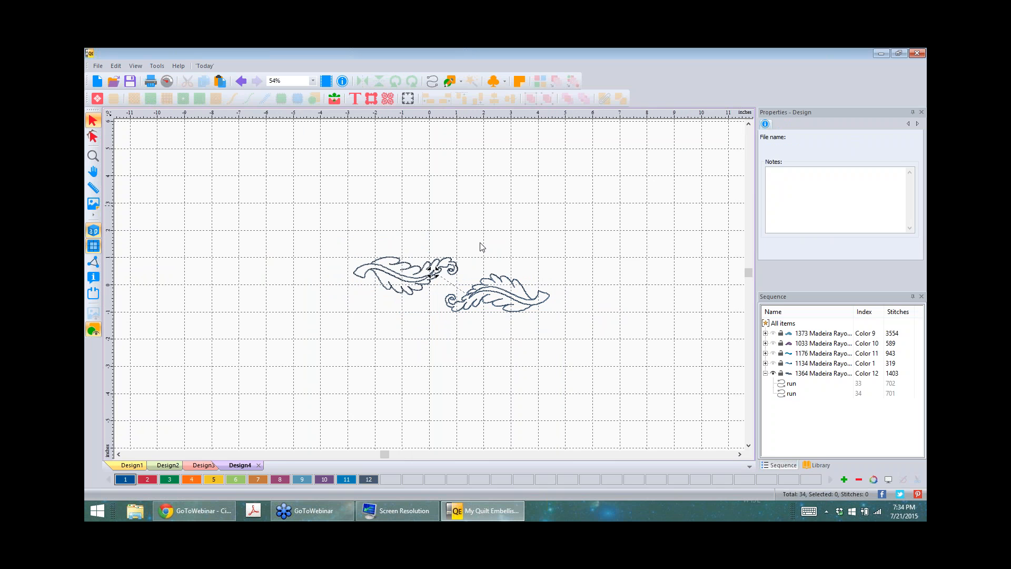
- Duplicate the left leaf and move the copy about 7.06 inches to the right, beyond the middle leaf, and deselect it
left_click(435, 271)
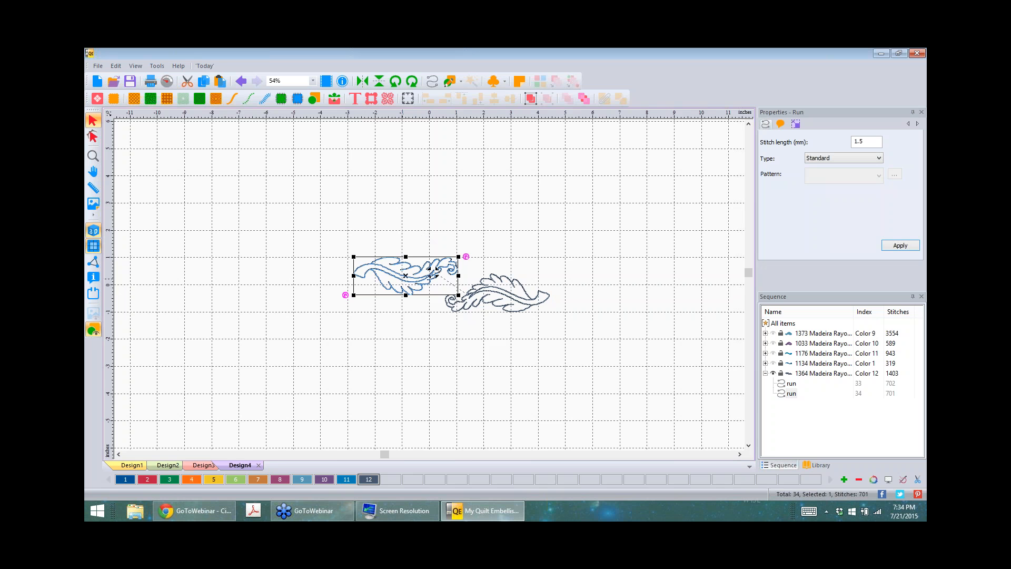
right_click(402, 279)
left_click(427, 298)
right_click(394, 304)
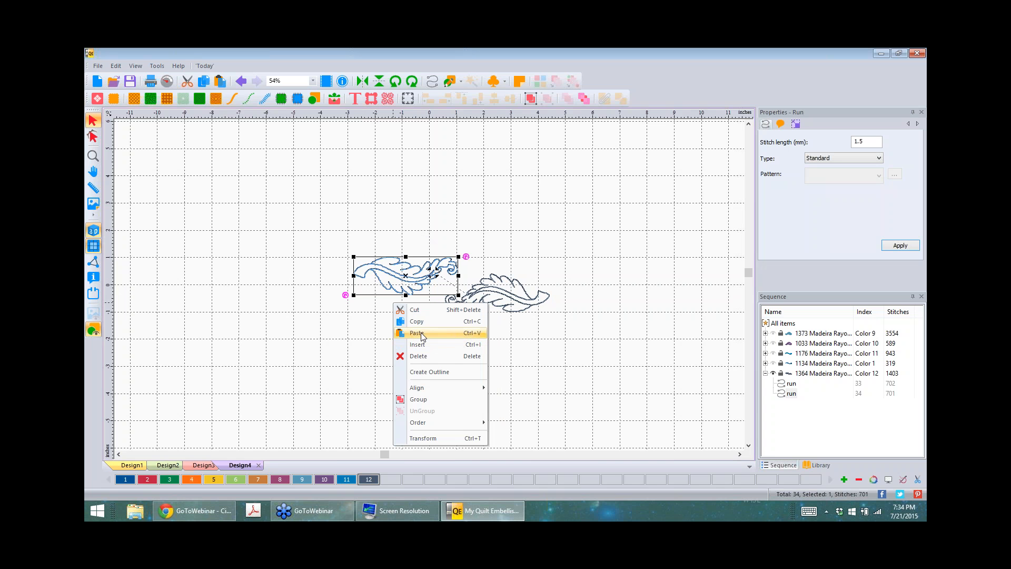
left_click(418, 333)
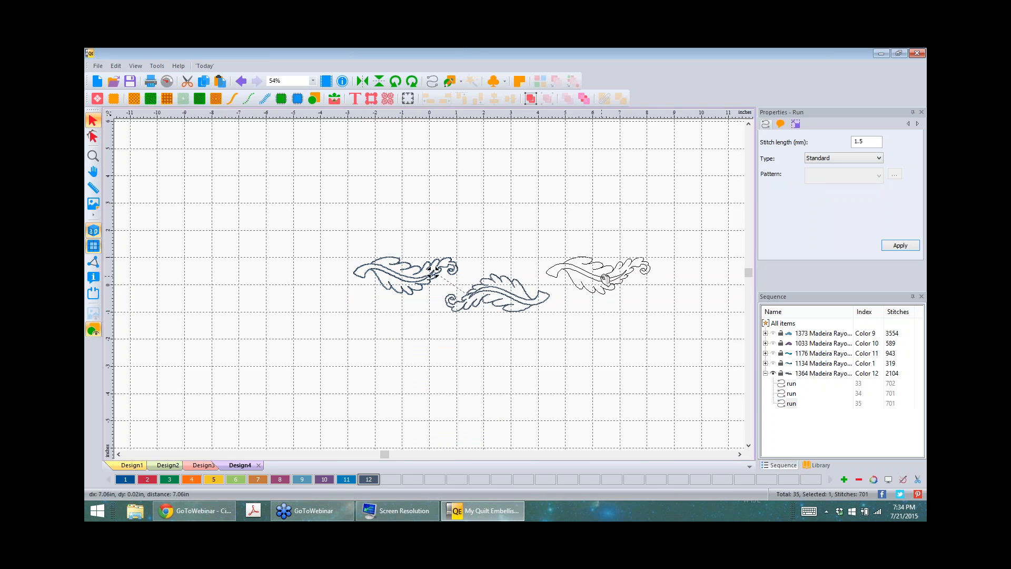
left_click(606, 280)
left_click(300, 259)
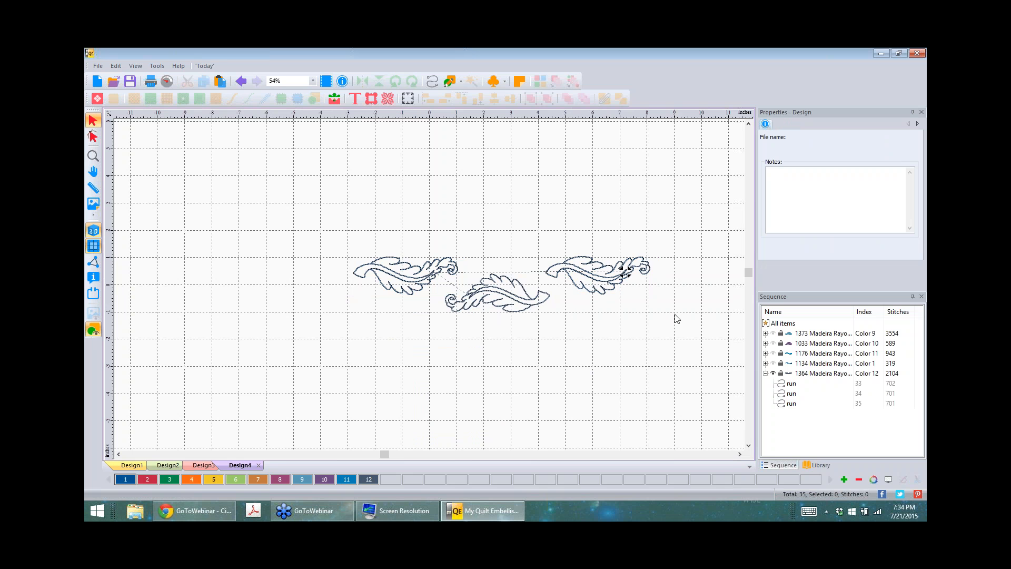
scroll(677, 318, "up", 3)
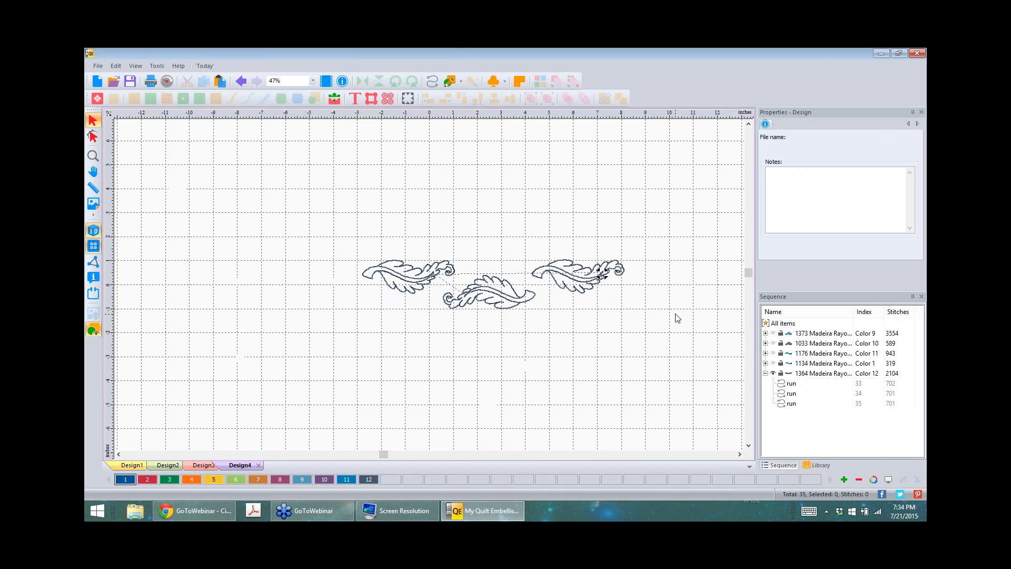
left_click(739, 454)
left_click(739, 454)
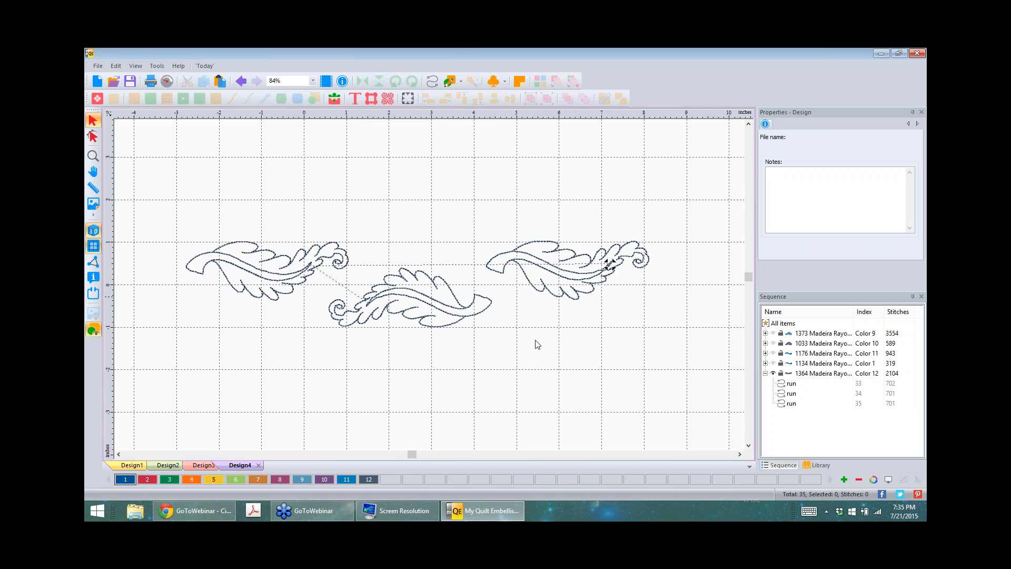
- Start a new design and place the flower design 57496.c2s from the My Quilt Embellisher Free Designs library near the workspace centre
left_click(97, 82)
left_click(818, 465)
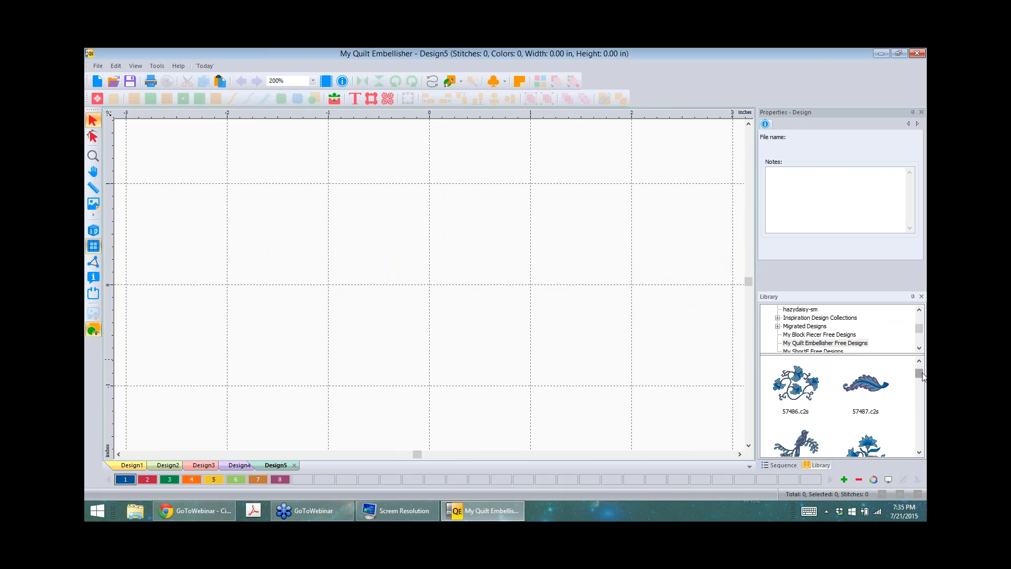
left_click_drag(920, 374, 919, 399)
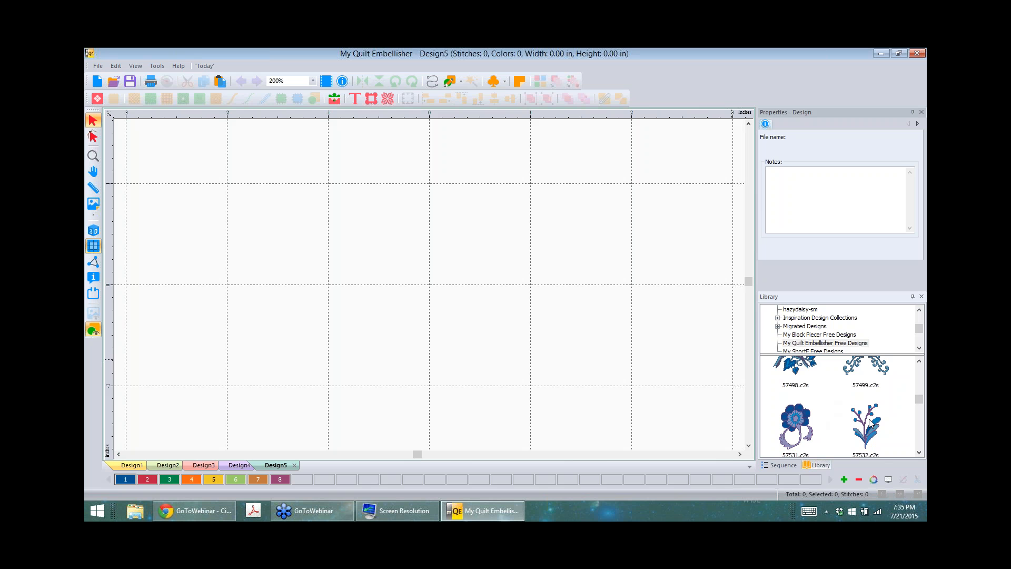
left_click_drag(921, 397, 920, 392)
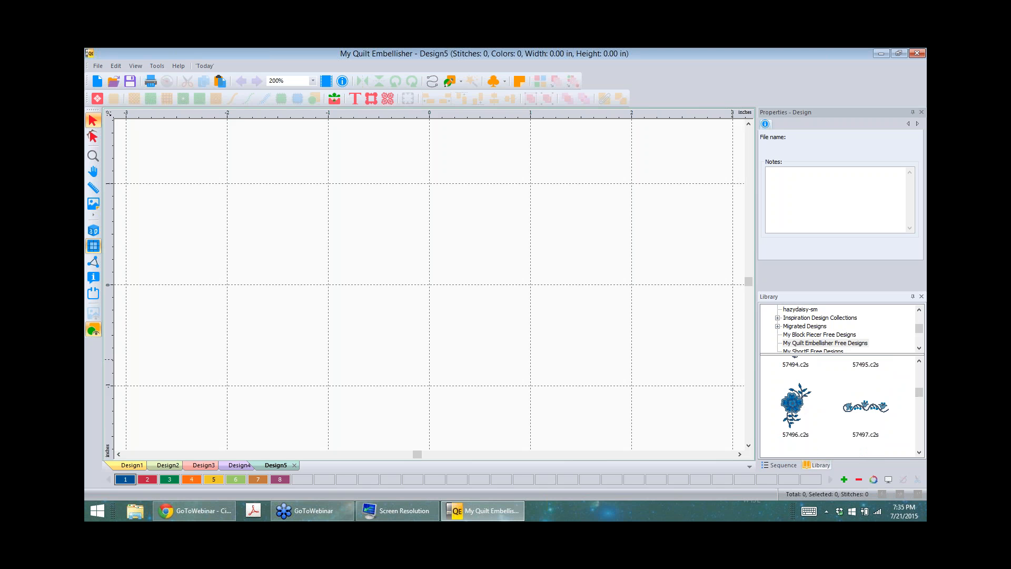
left_click_drag(795, 404, 437, 294)
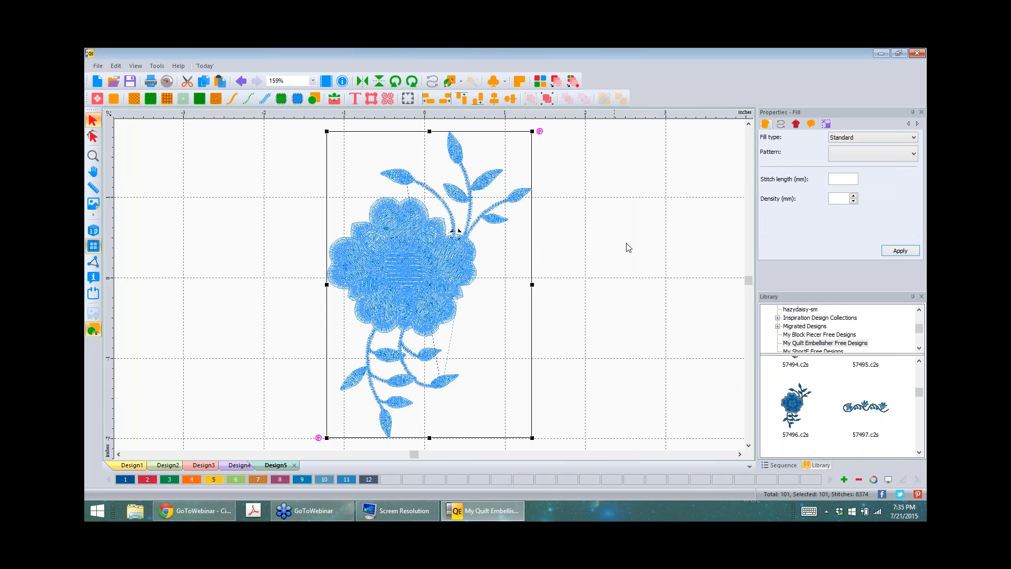
left_click(626, 243)
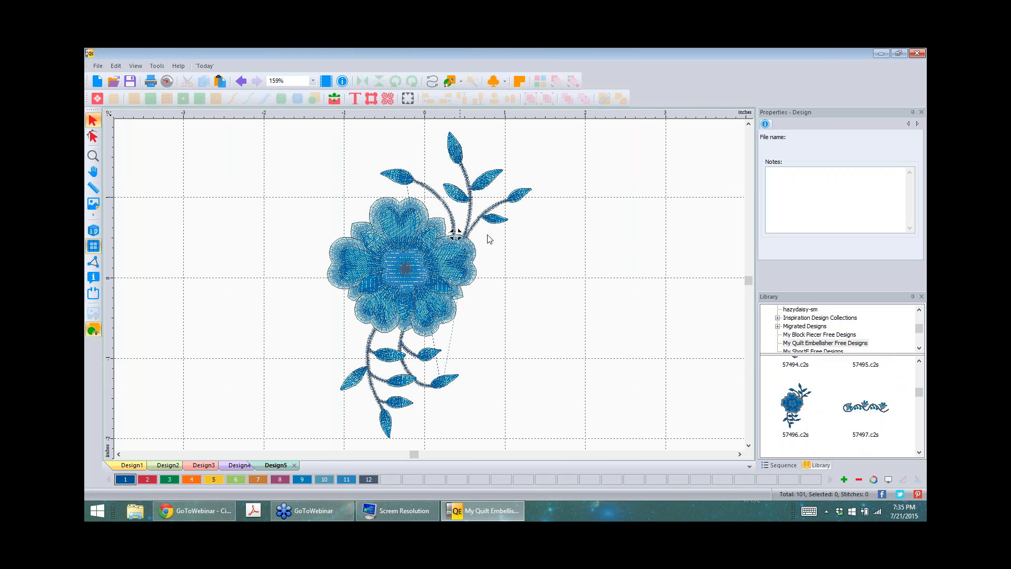
- Hide all six thread colour groups of the flower design, from the first 1176 group through the 1364 group
left_click(788, 466)
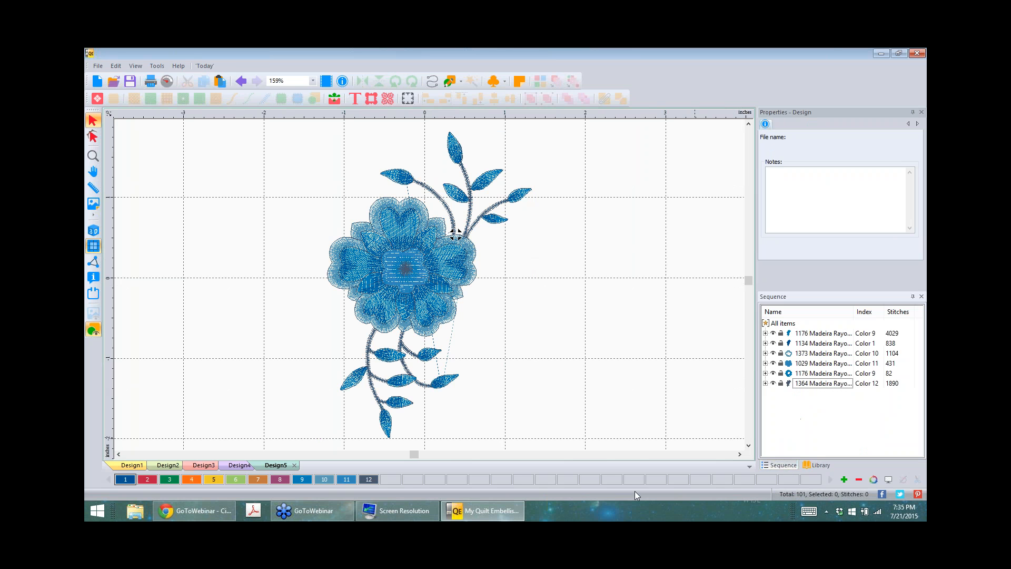
left_click(773, 333)
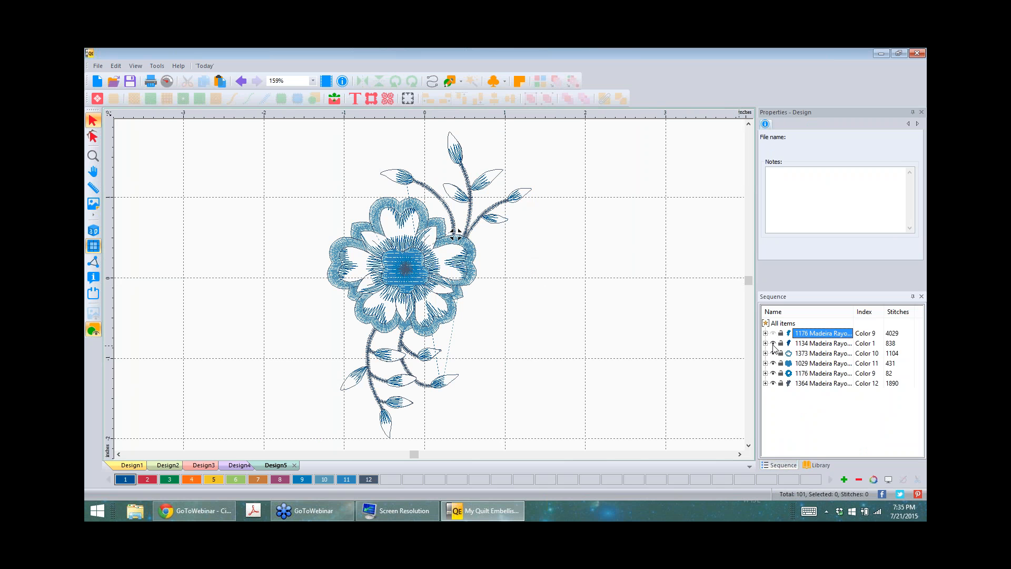
left_click(773, 343)
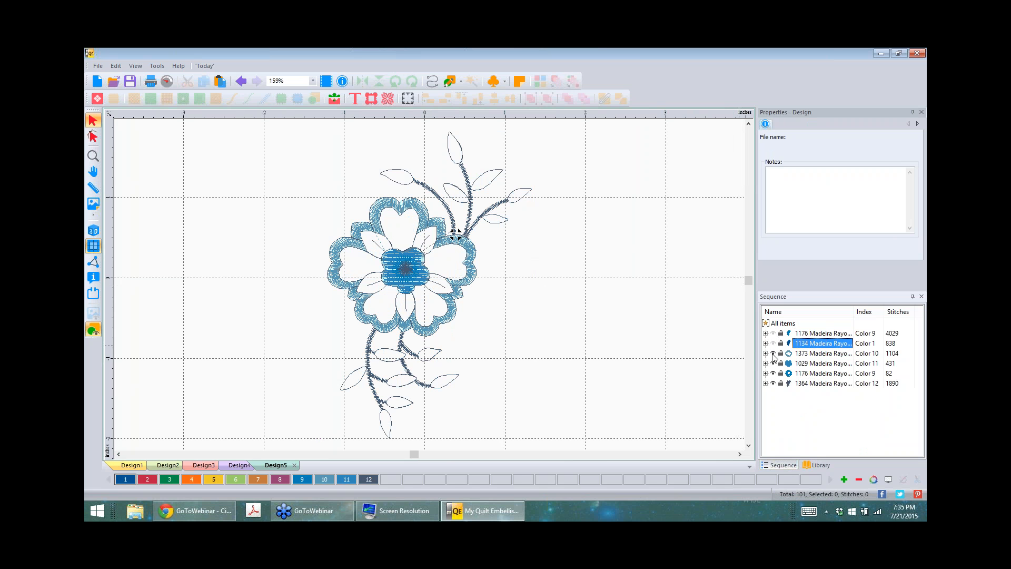
left_click(773, 353)
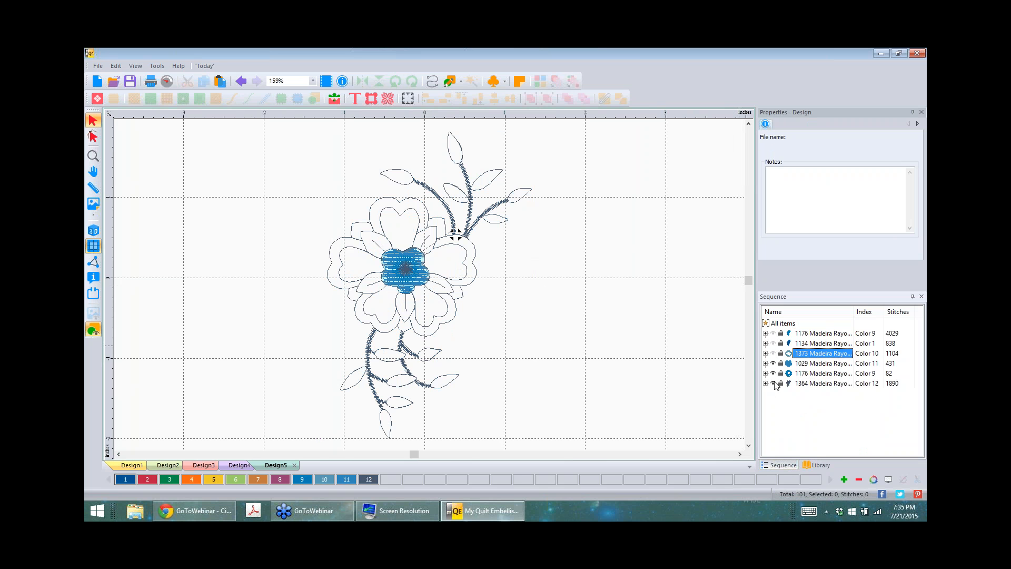
left_click(773, 364)
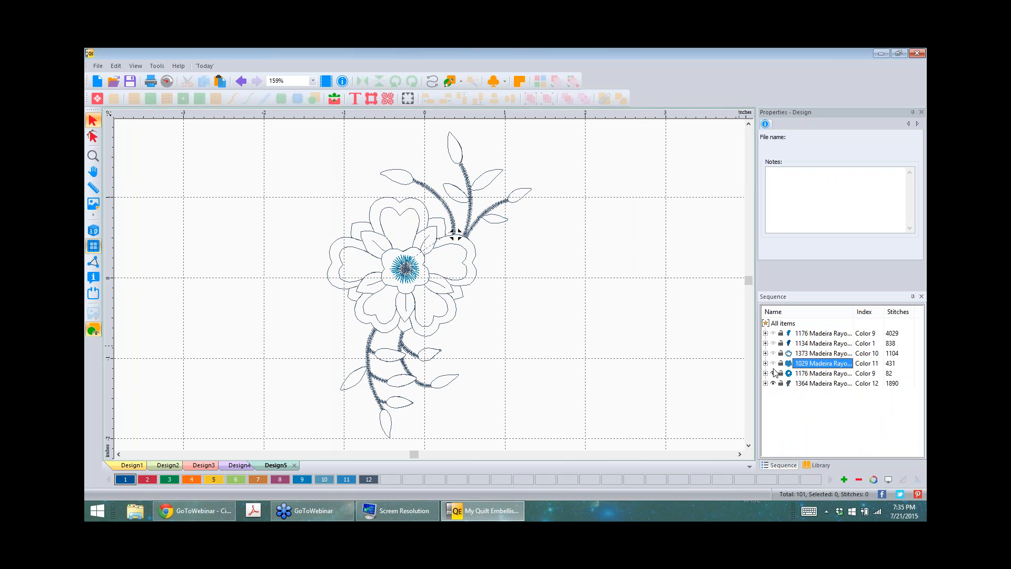
left_click(773, 374)
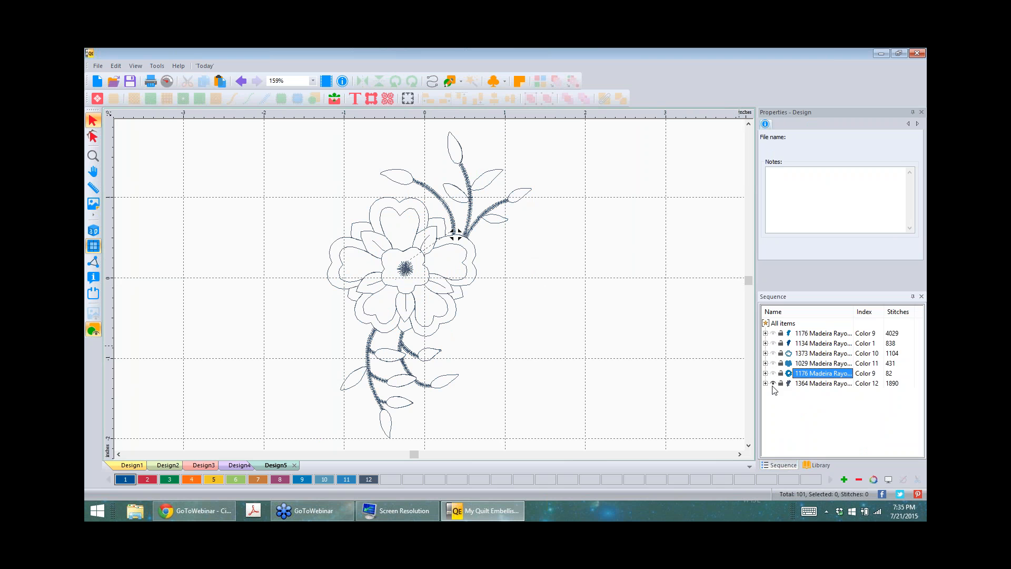
left_click(773, 383)
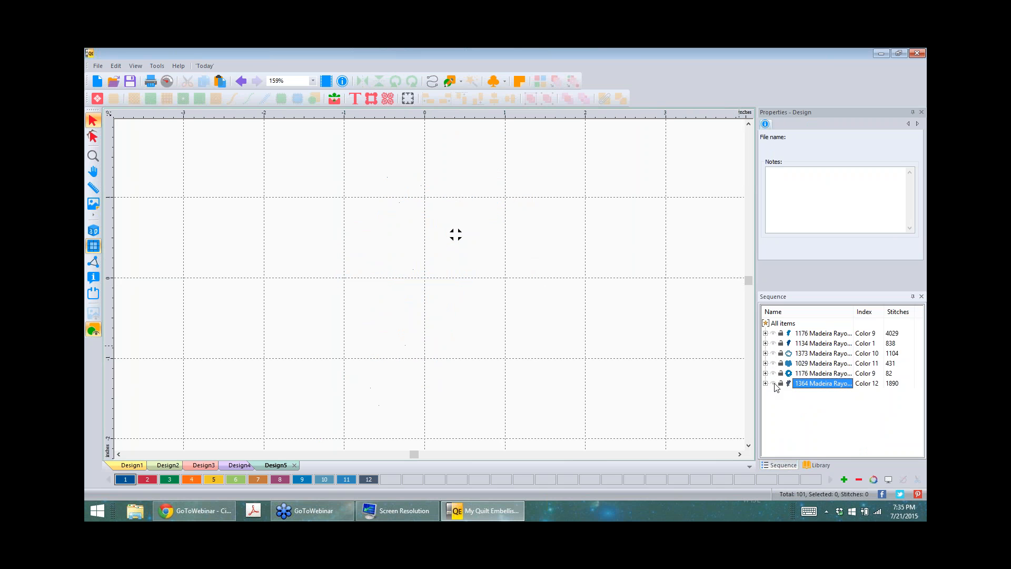
- Show the 1364 Madeira colour layer of the floral design and select its outline stitching for a closer look
left_click(773, 384)
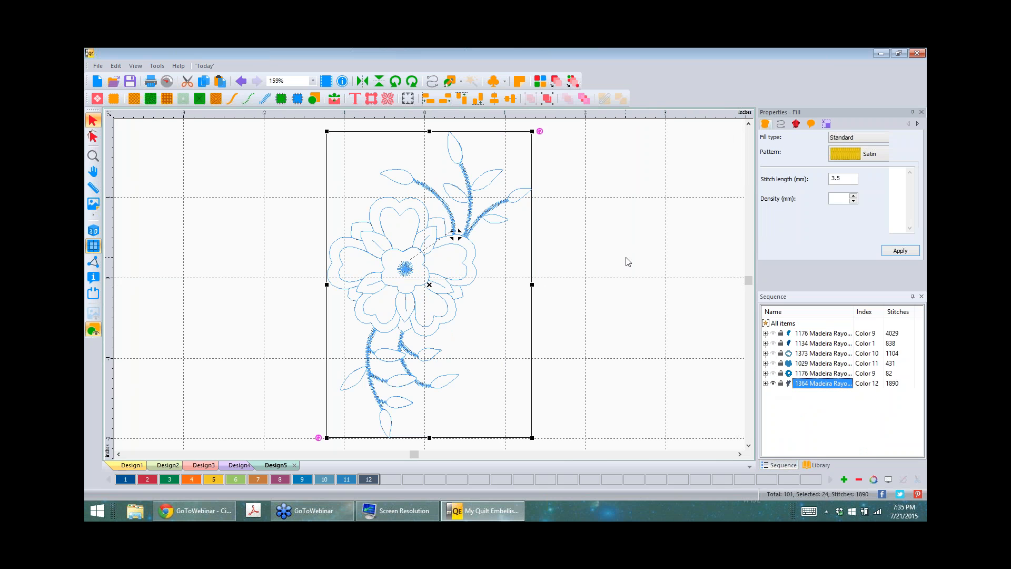
left_click(627, 261)
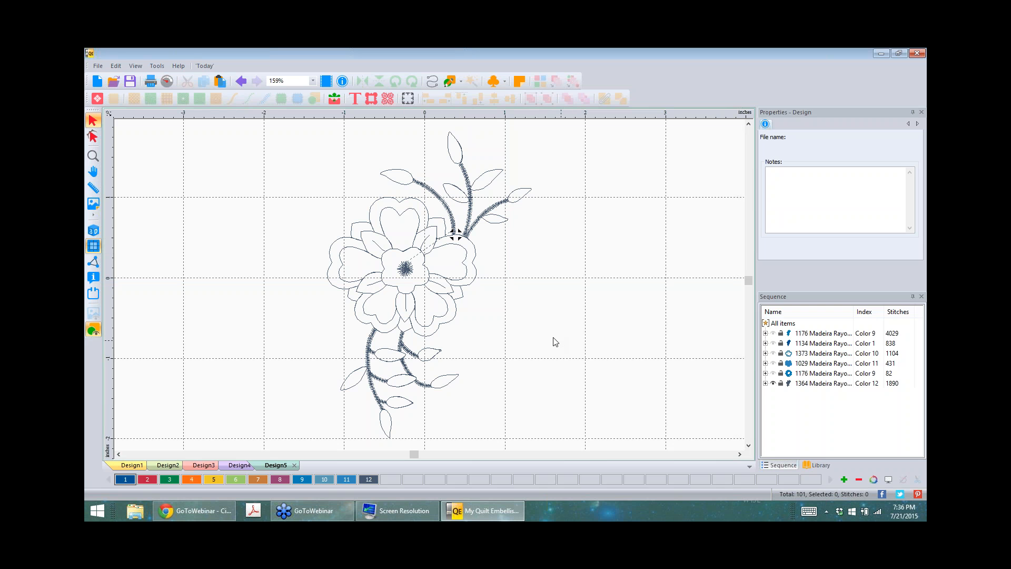
scroll(556, 342, "down", 1)
scroll(554, 341, "up", 1)
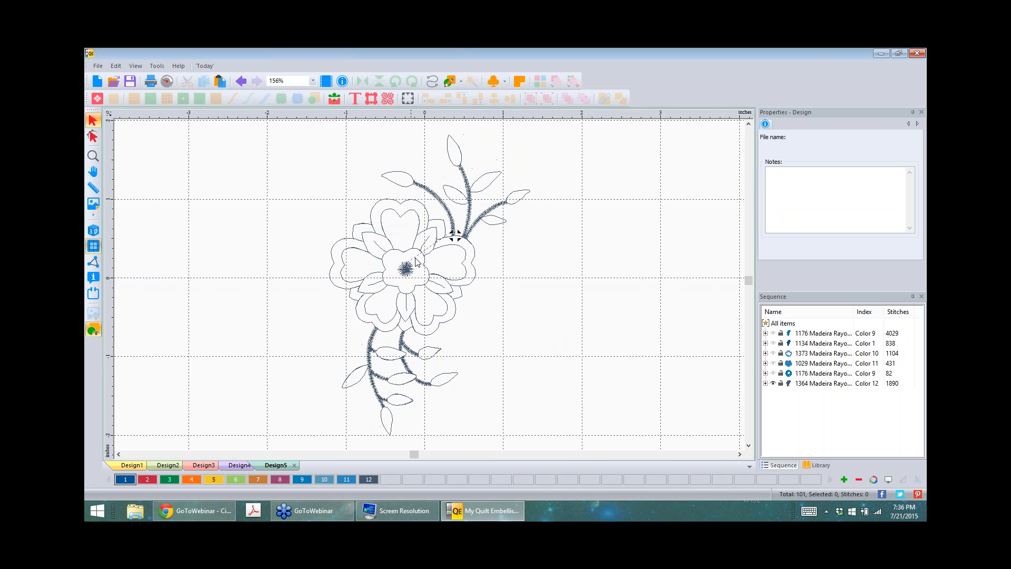
left_click(455, 236)
scroll(451, 217, "down", 1)
scroll(450, 217, "up", 1)
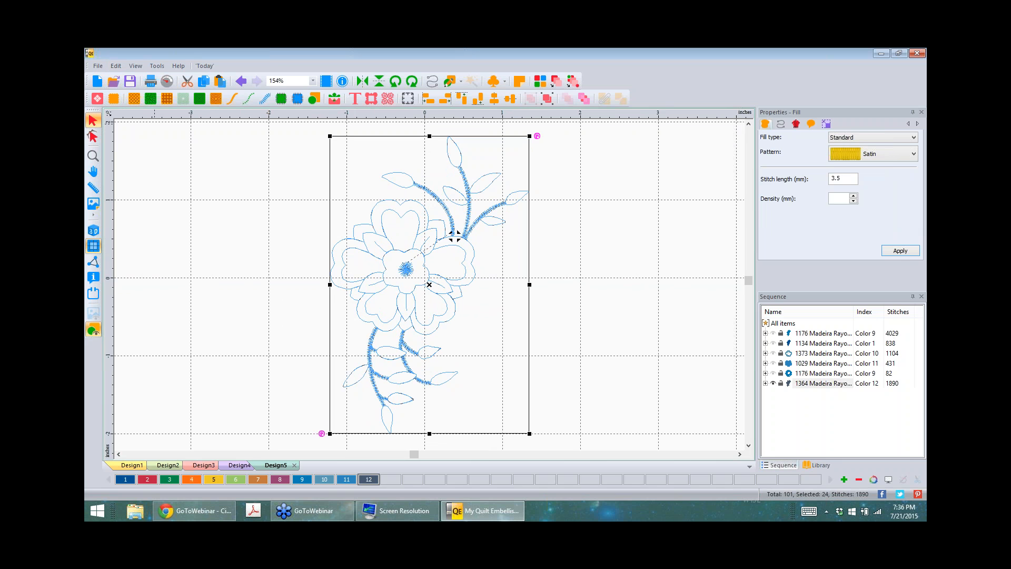
- Start a new design and open the My Quilt Embellisher Free Designs folder in the library
left_click(97, 82)
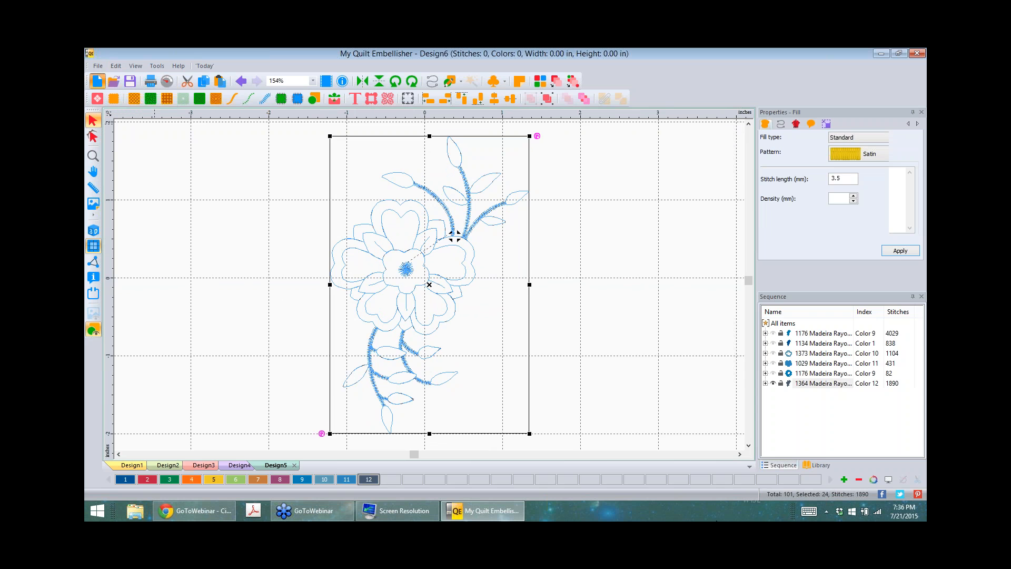
left_click(818, 465)
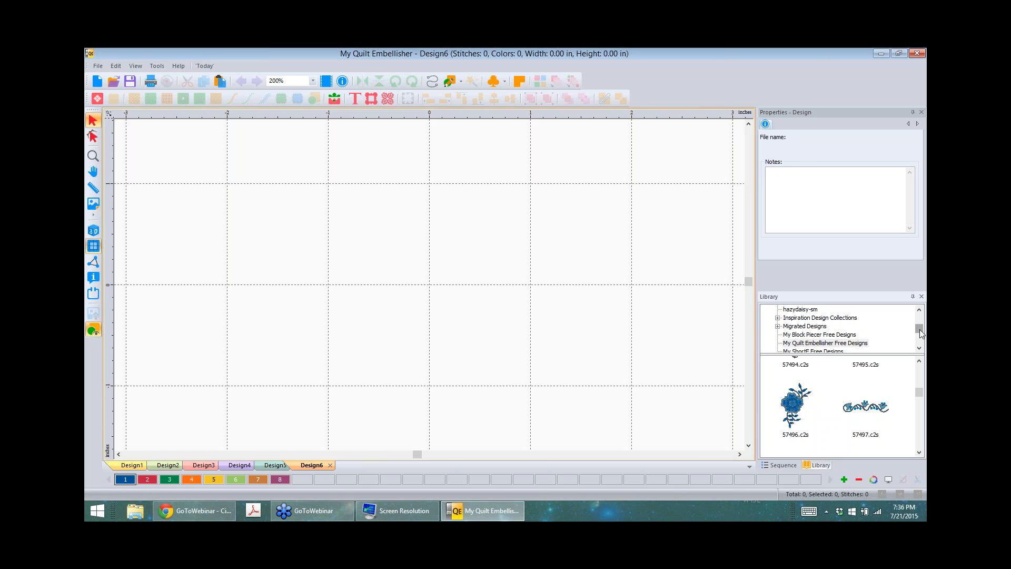
scroll(919, 319, "up", 3)
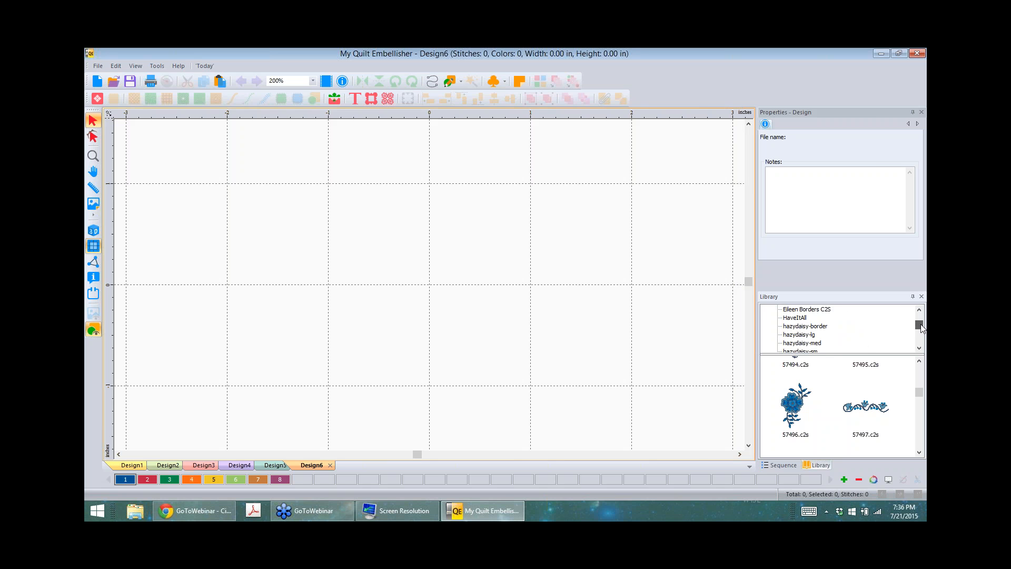
scroll(921, 328, "down", 3)
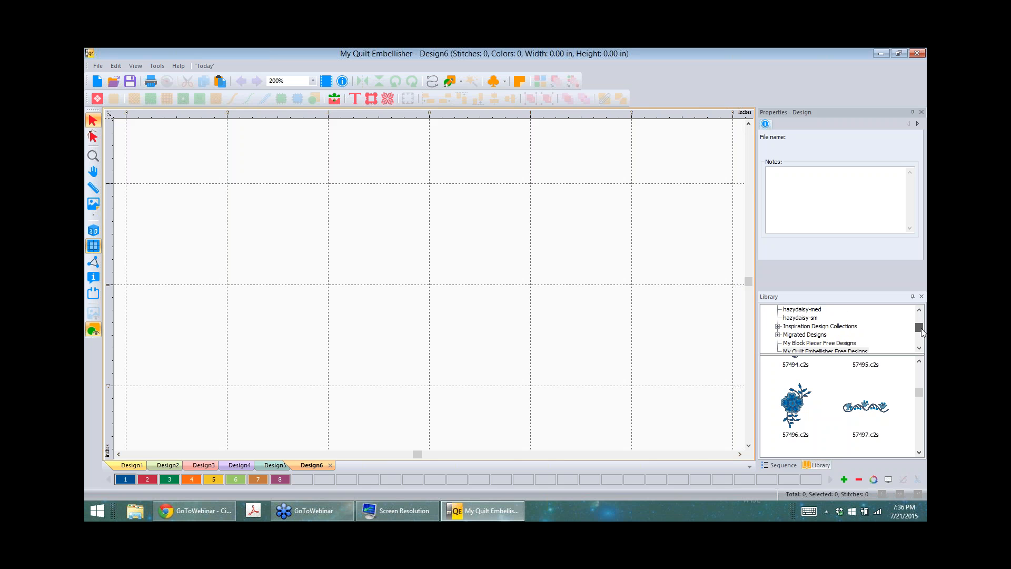
scroll(922, 333, "down", 1)
scroll(922, 333, "up", 2)
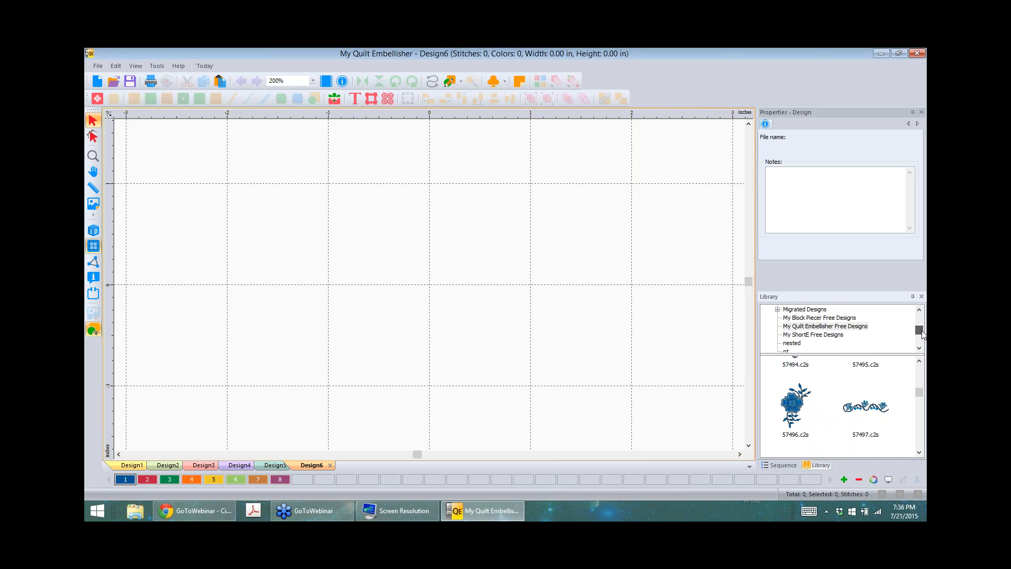
left_click(840, 345)
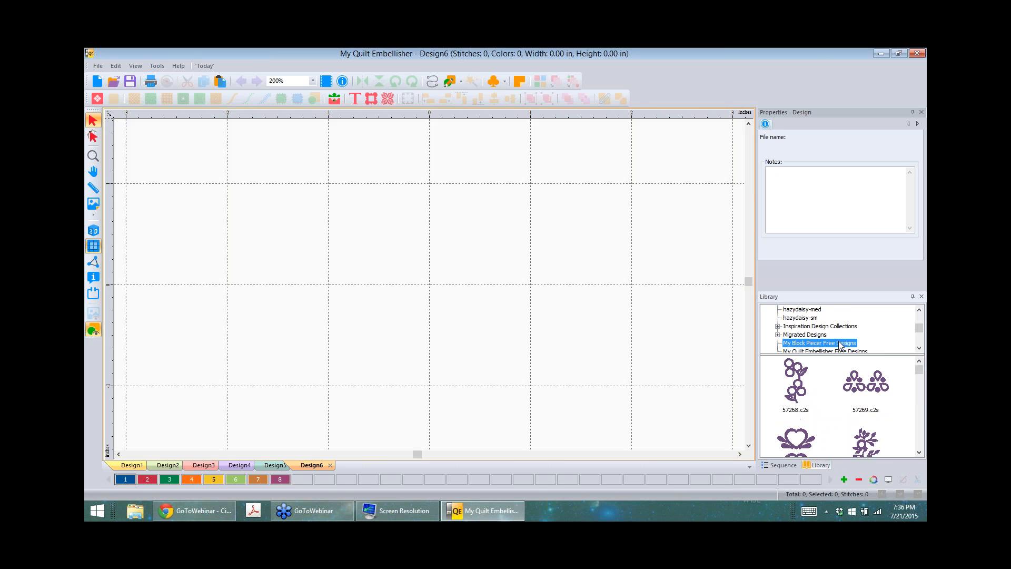
left_click(834, 351)
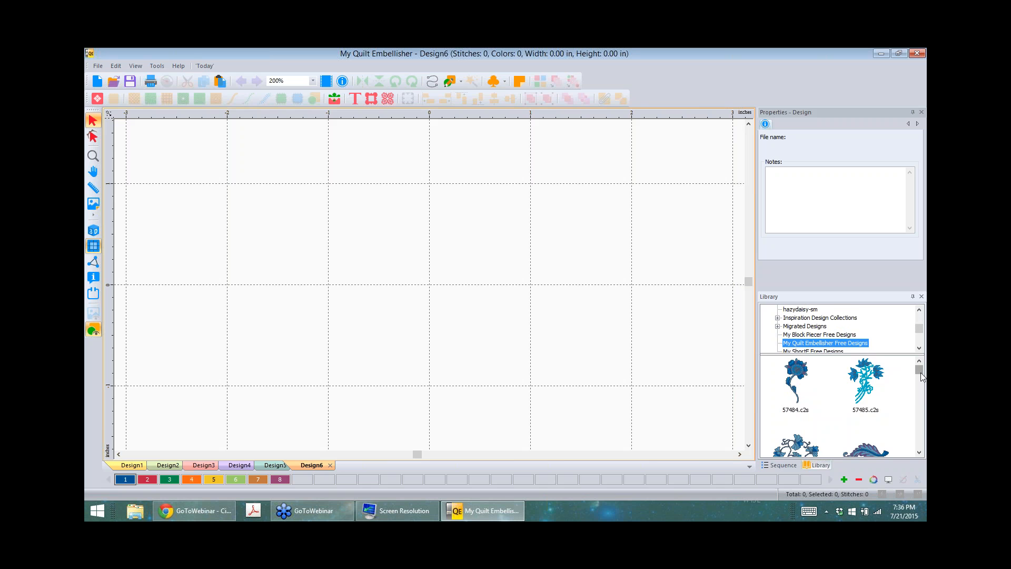
- Place the 57813.c2s flower design from the library on the blank page
scroll(921, 387, "down", 3)
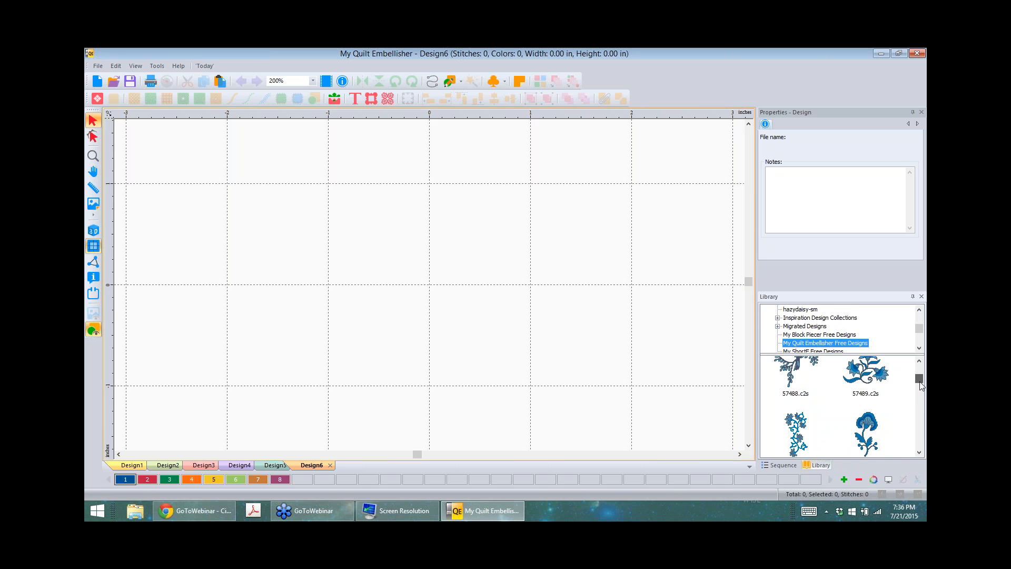
scroll(919, 382, "down", 5)
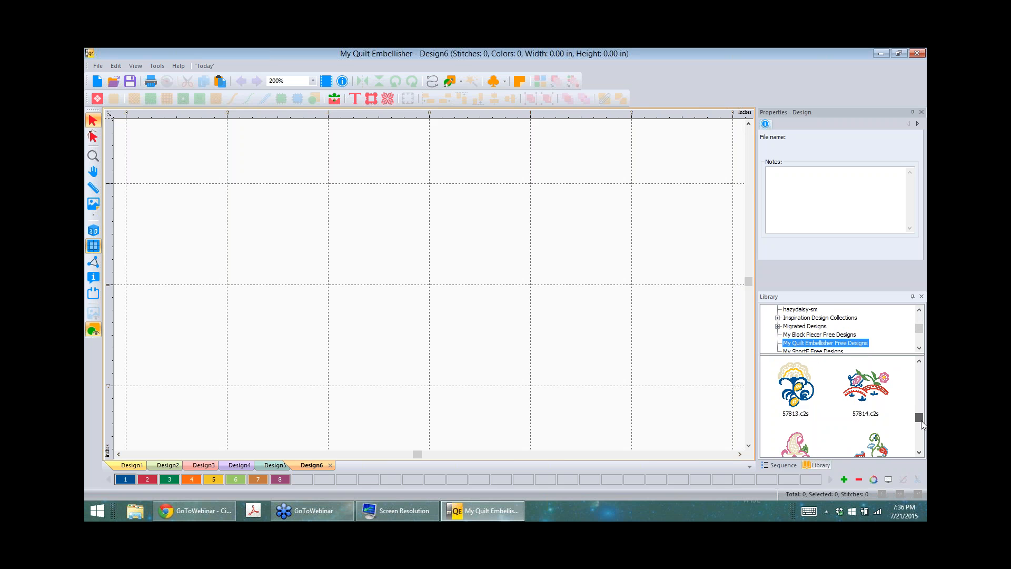
left_click_drag(808, 383, 457, 280)
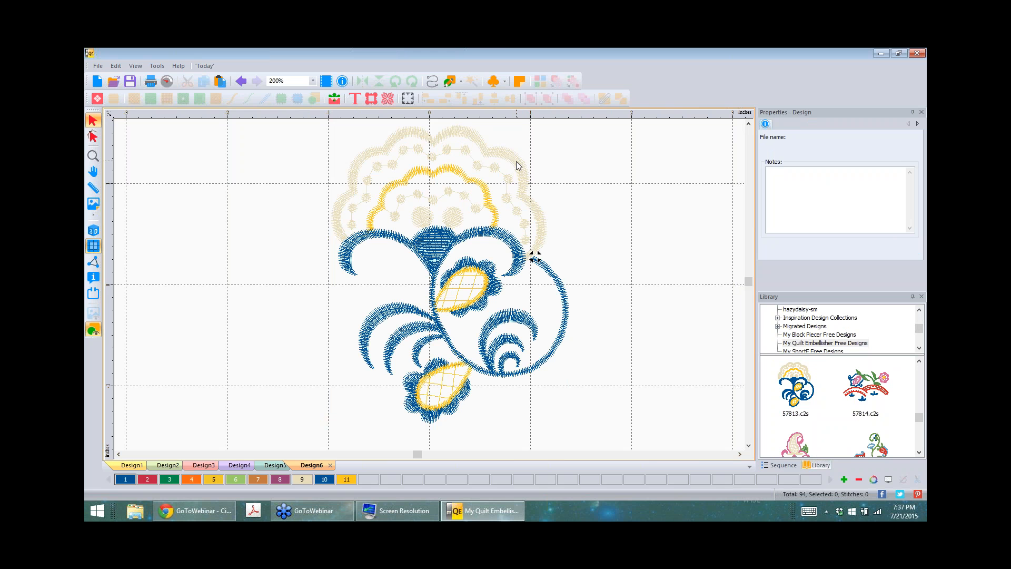
- Create a united outline around the entire flower design with a distance of 0 in and one repeat
key("ctrl+a")
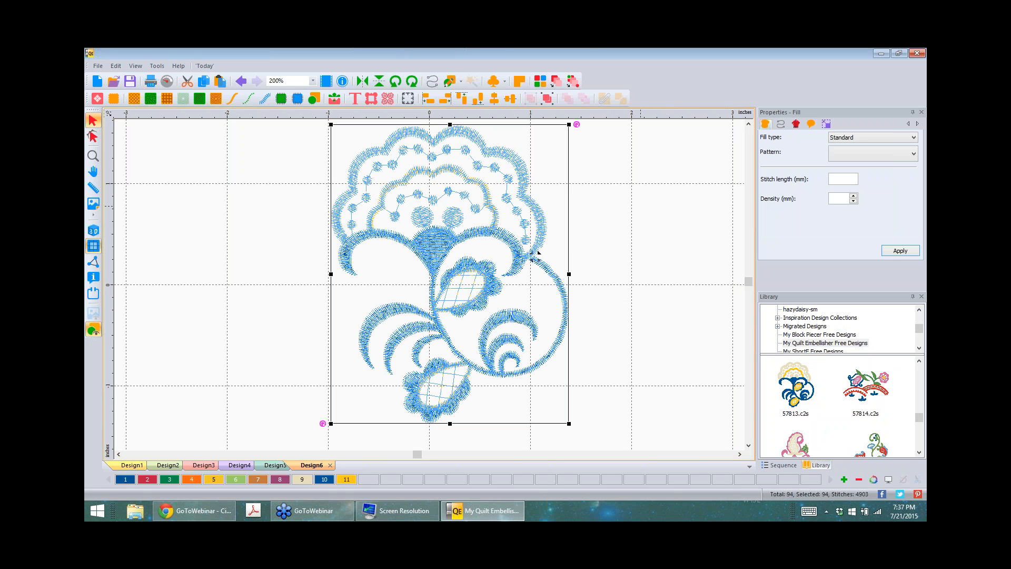
right_click(452, 198)
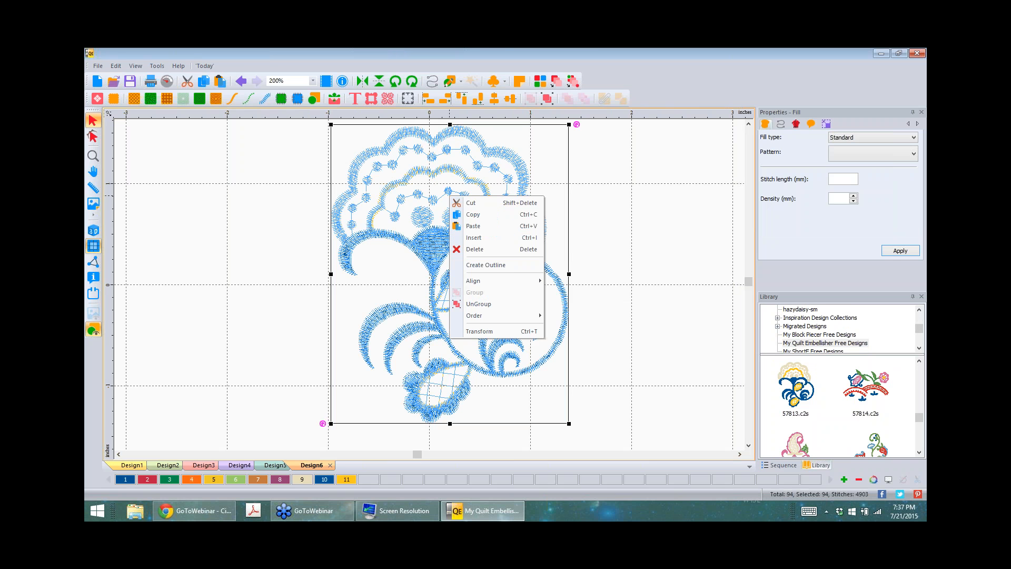
left_click(407, 183)
right_click(407, 182)
left_click(407, 183)
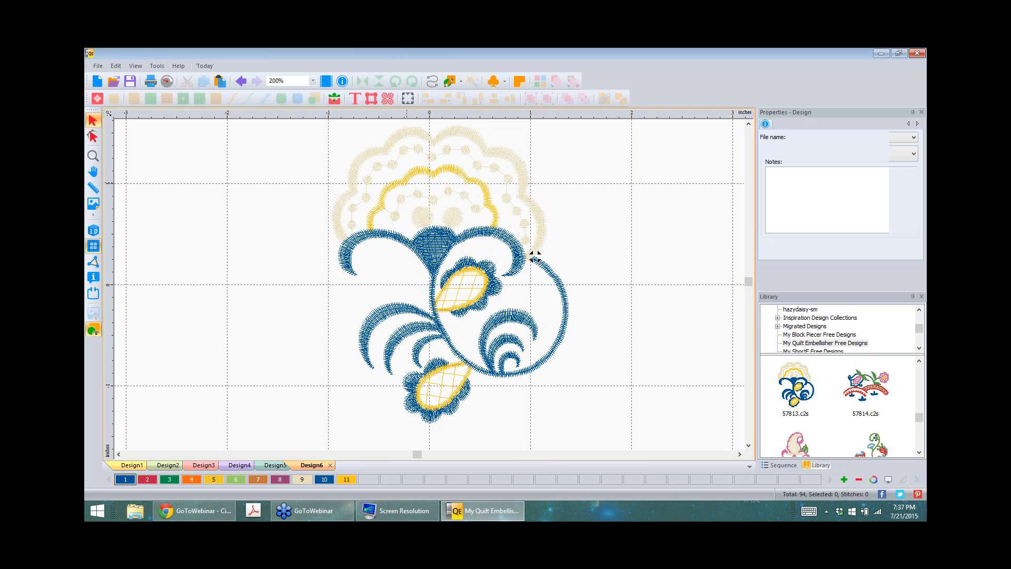
left_click(534, 257)
right_click(406, 183)
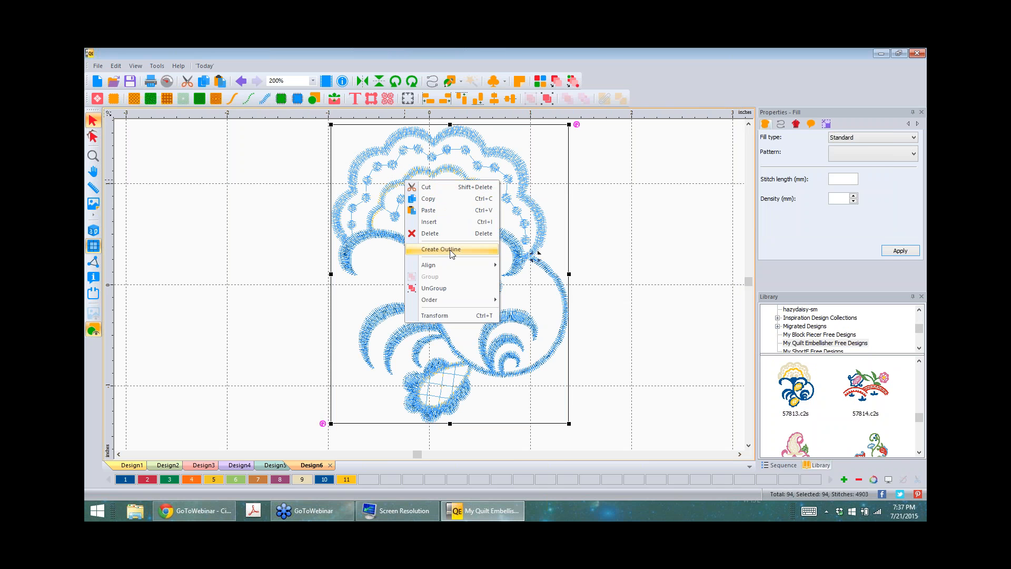
left_click(452, 254)
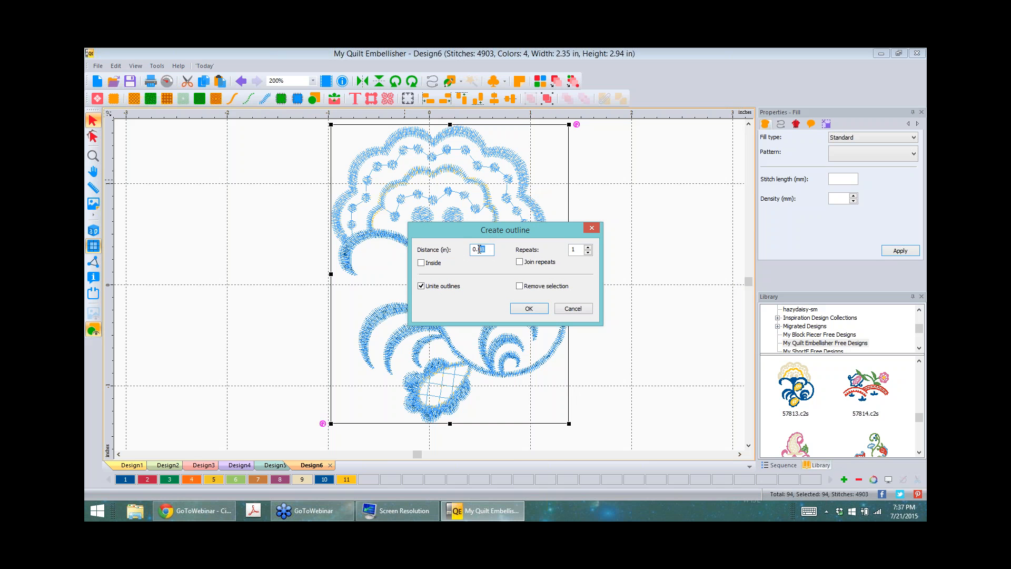
type("0")
left_click(527, 309)
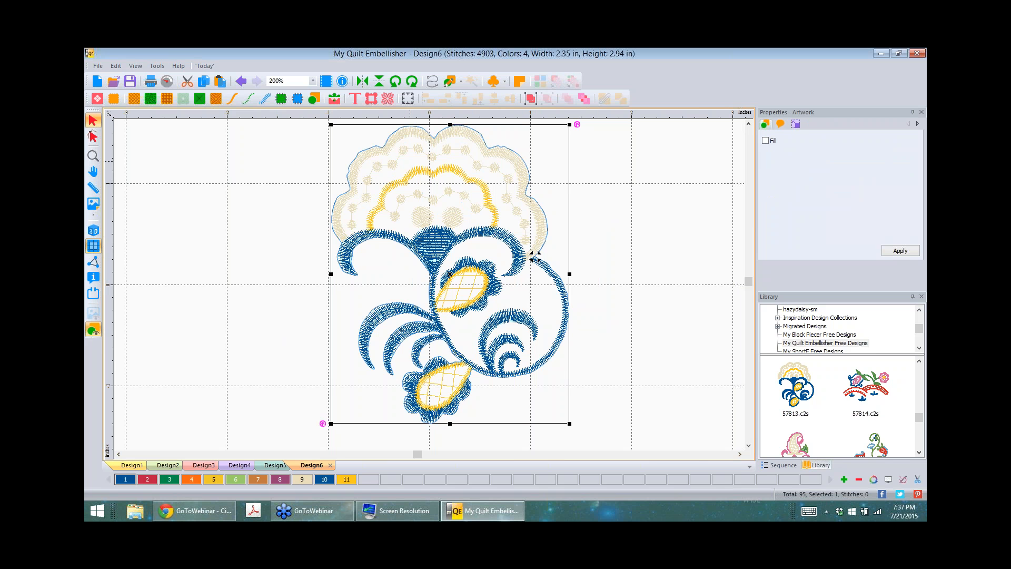
- Undo the outline and the flower placement, and place the hummingbird design 64704.c2s from the 1samples library folder instead
key("ctrl+z")
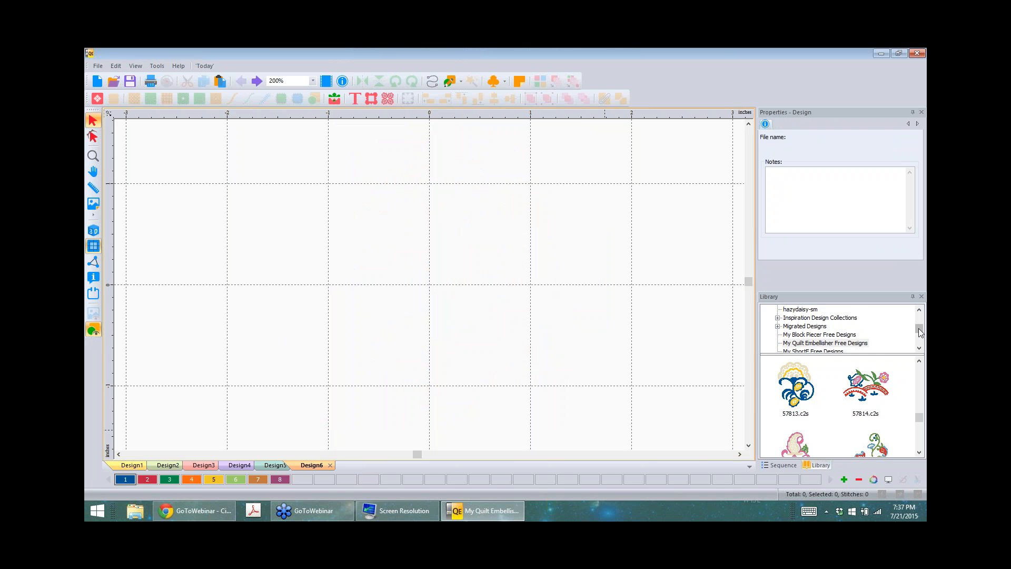
left_click_drag(920, 332, 921, 323)
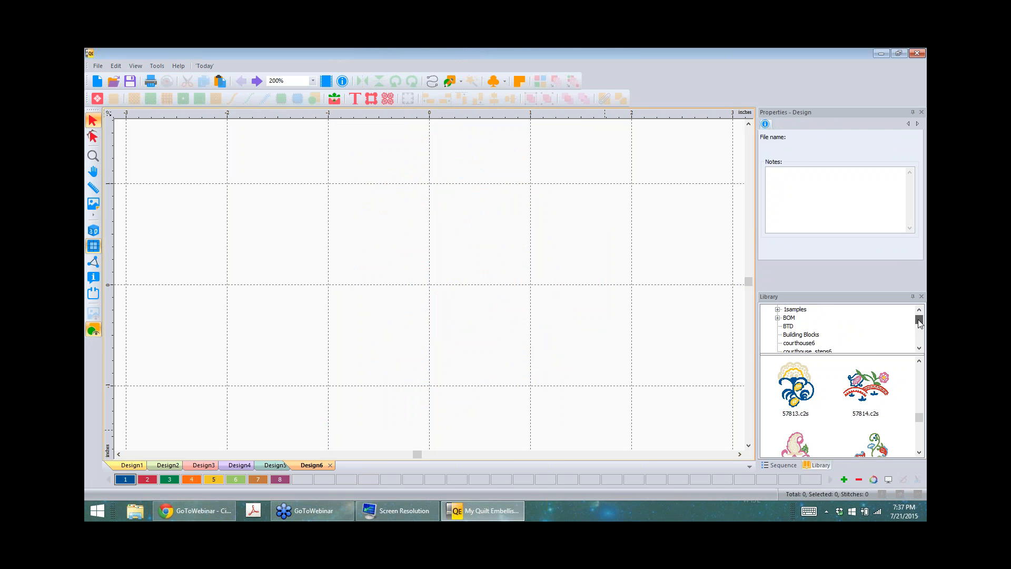
left_click(790, 327)
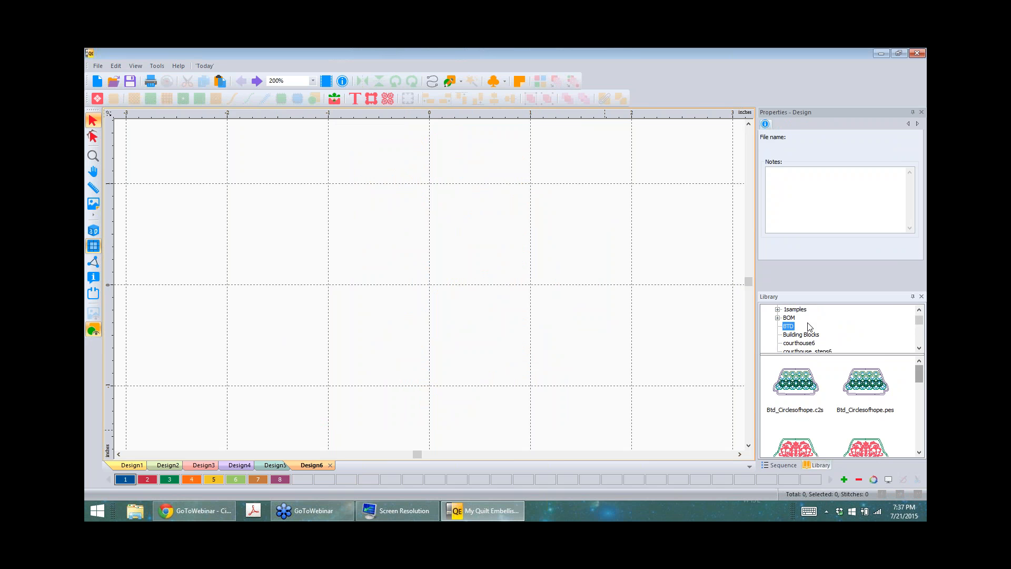
left_click(795, 310)
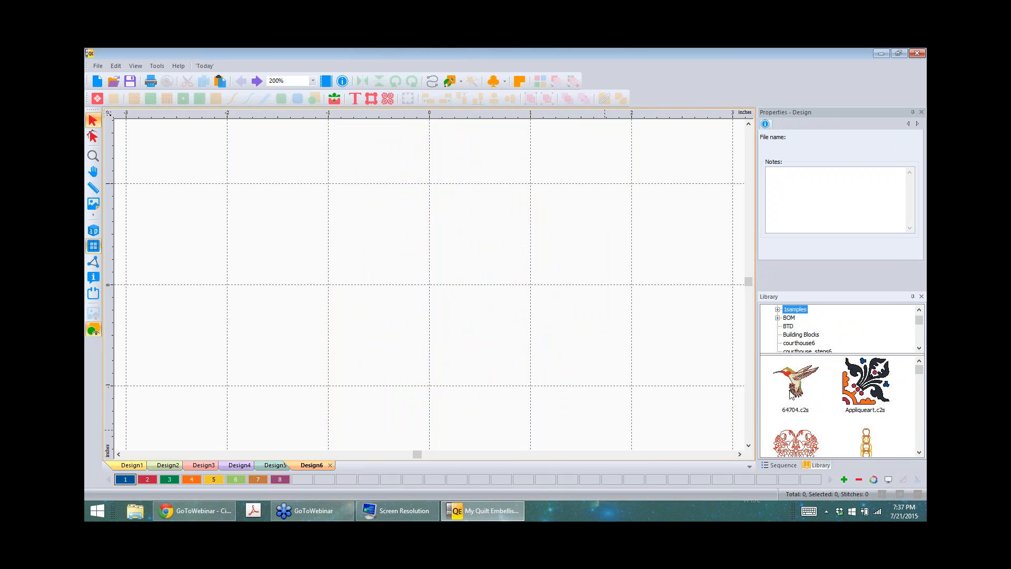
left_click_drag(790, 388, 336, 237)
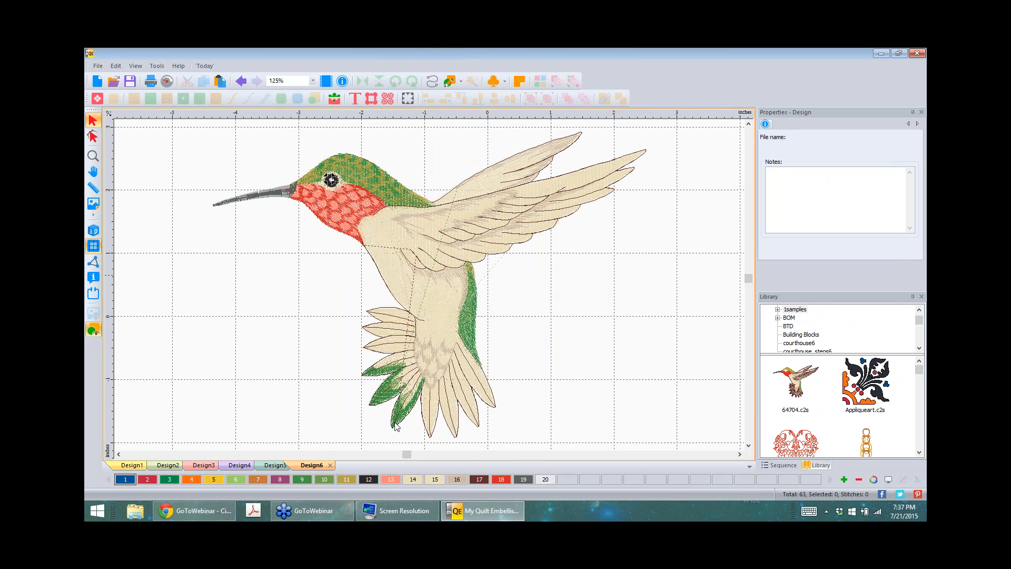
- Create a united outline around the whole hummingbird with a distance of 0 in and one repeat
right_click(401, 251)
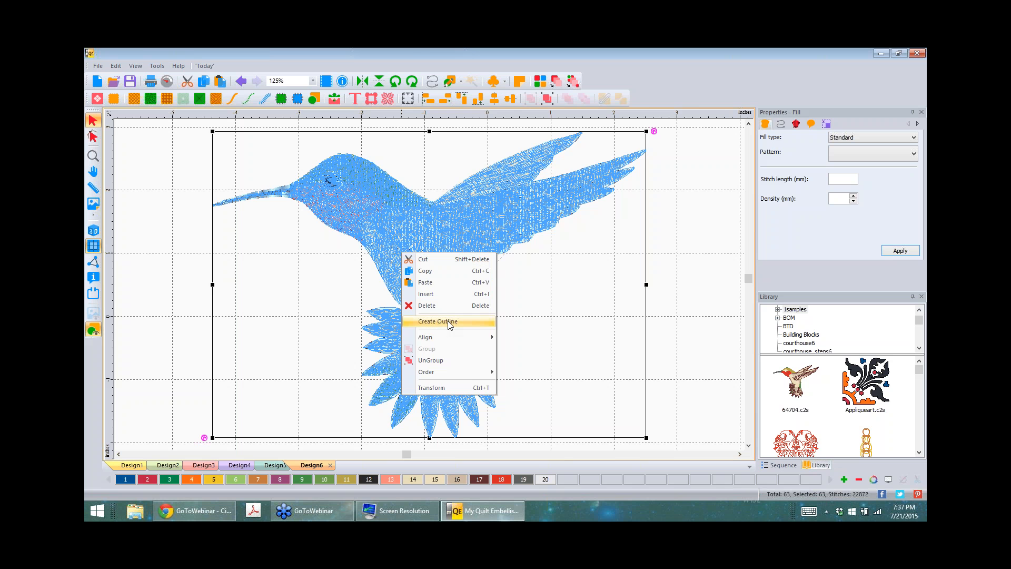
left_click(450, 322)
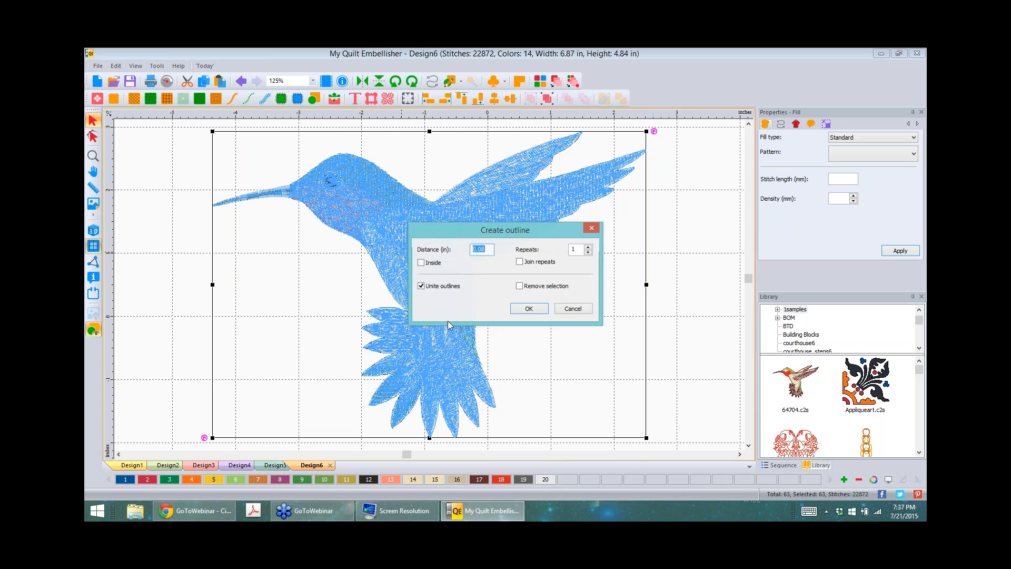
left_click(482, 249)
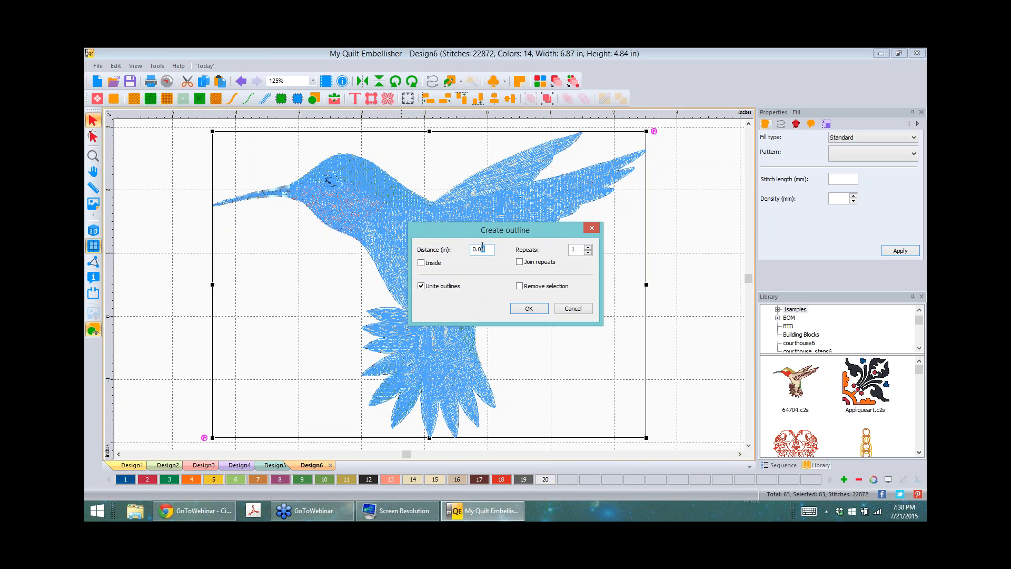
type("0")
left_click(537, 311)
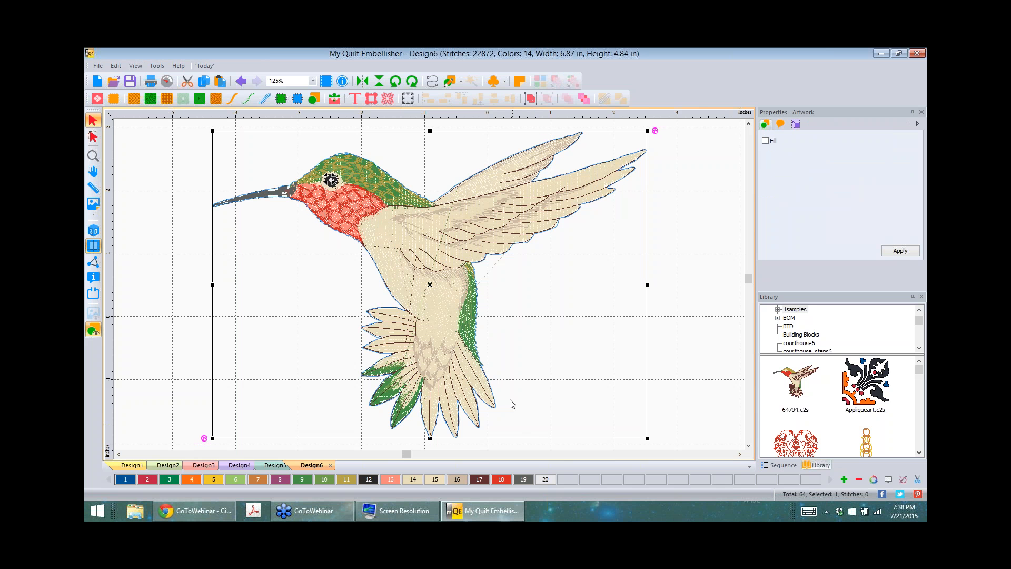
- Delete all of the hummingbird's stitch objects, keeping only the artwork outline, and clear the selection
key("ctrl+a")
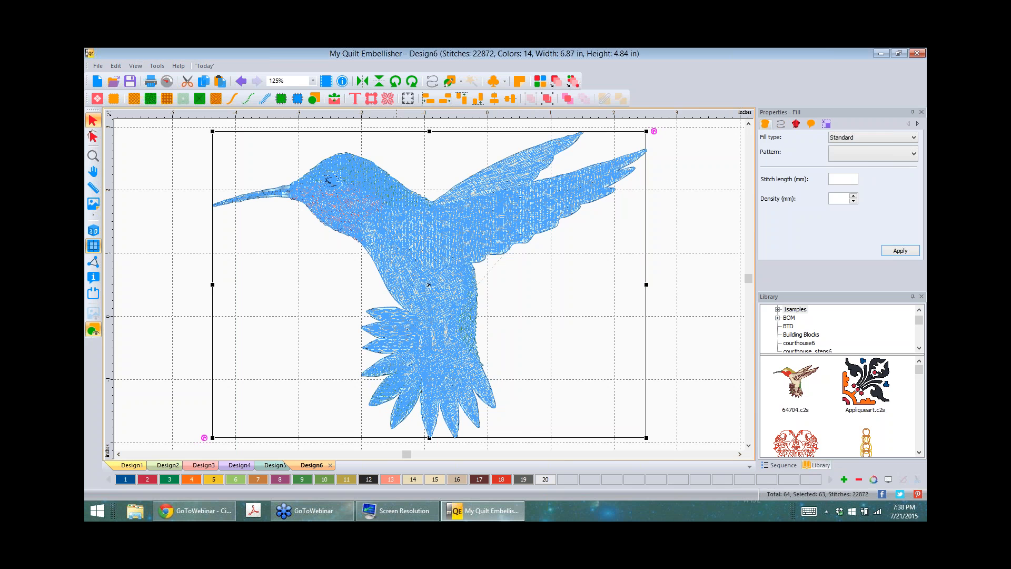
key("Delete")
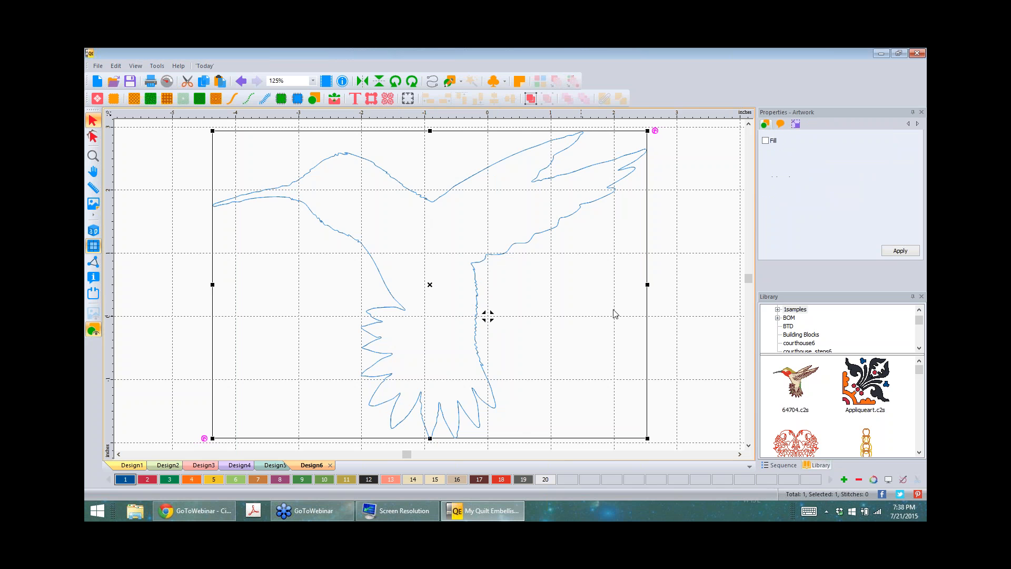
left_click(720, 236)
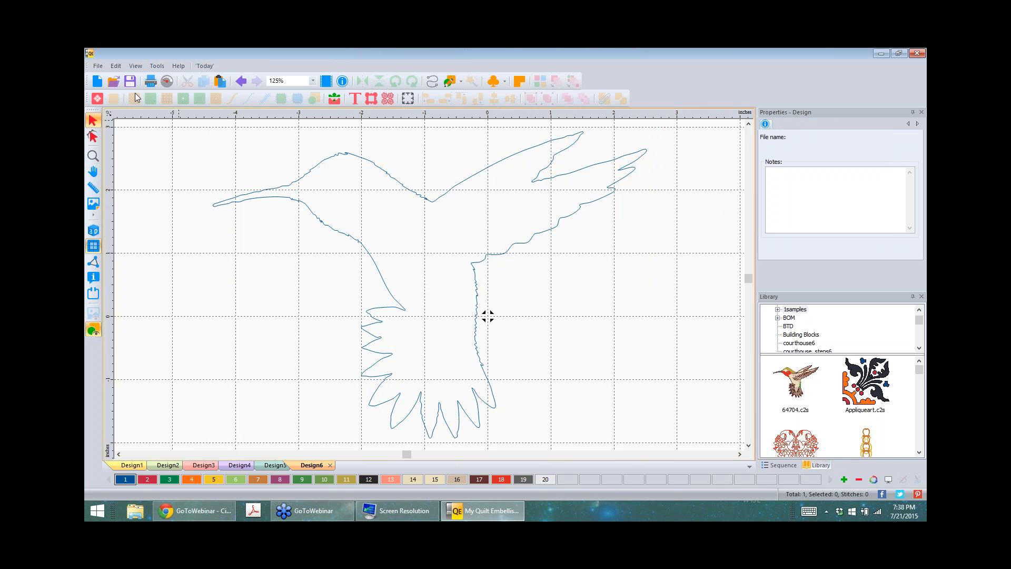
- Start a new design and place Jeans.c2s from the library's Stipple > Baby folder onto the canvas
left_click(98, 80)
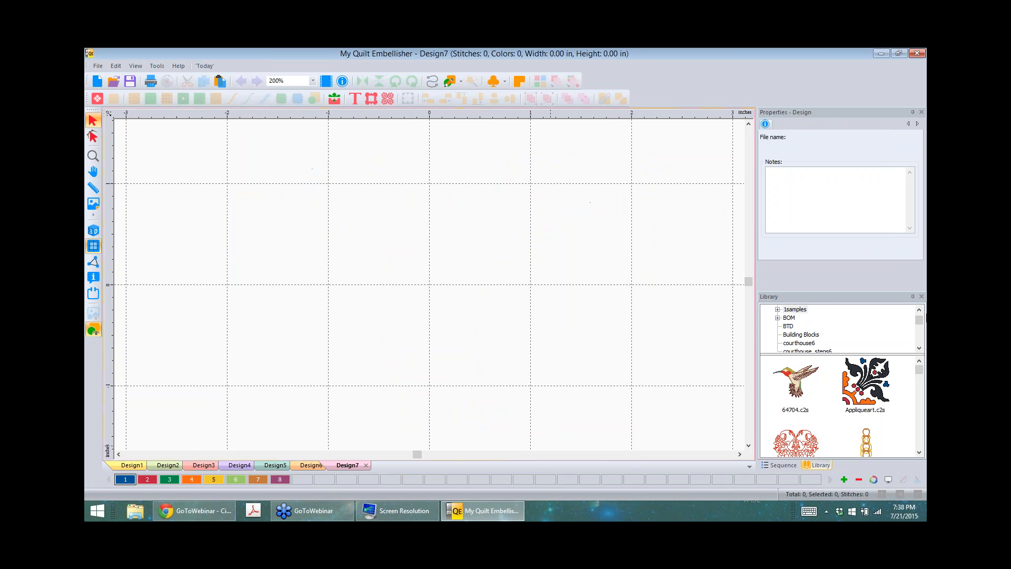
left_click(921, 326)
left_click_drag(922, 327, 922, 330)
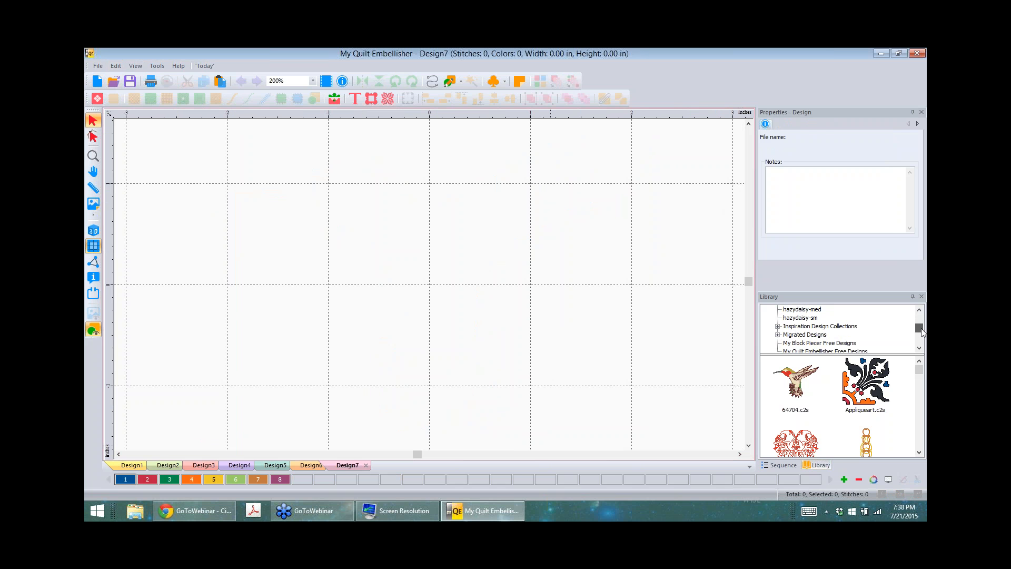
left_click_drag(922, 331, 922, 344)
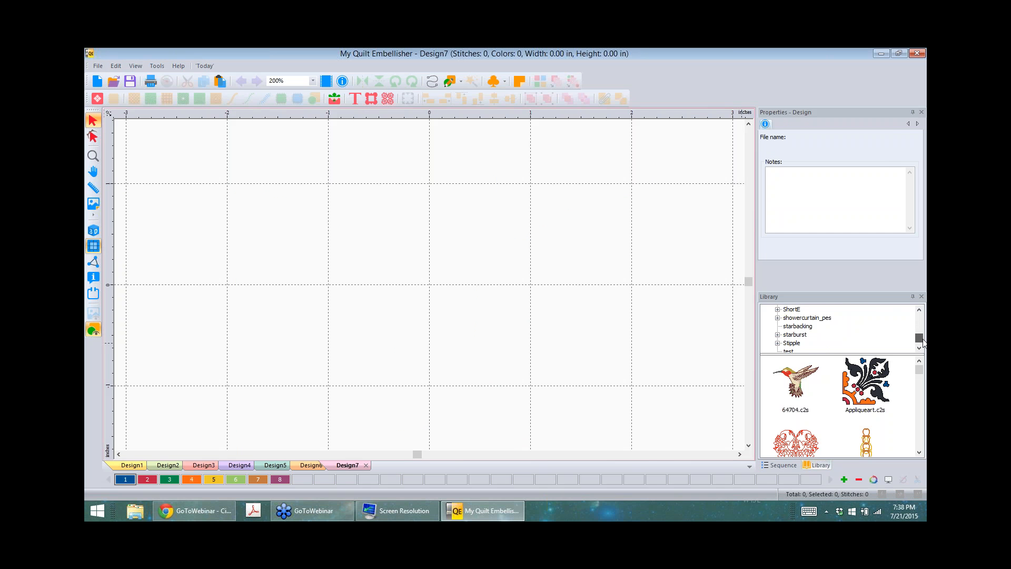
double_click(792, 343)
left_click(799, 343)
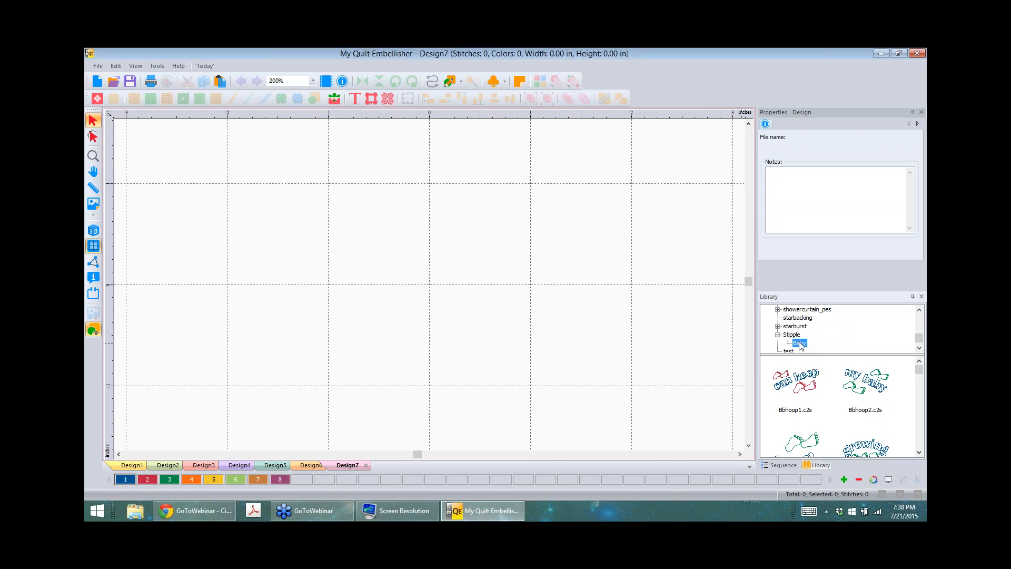
left_click_drag(918, 376, 919, 385)
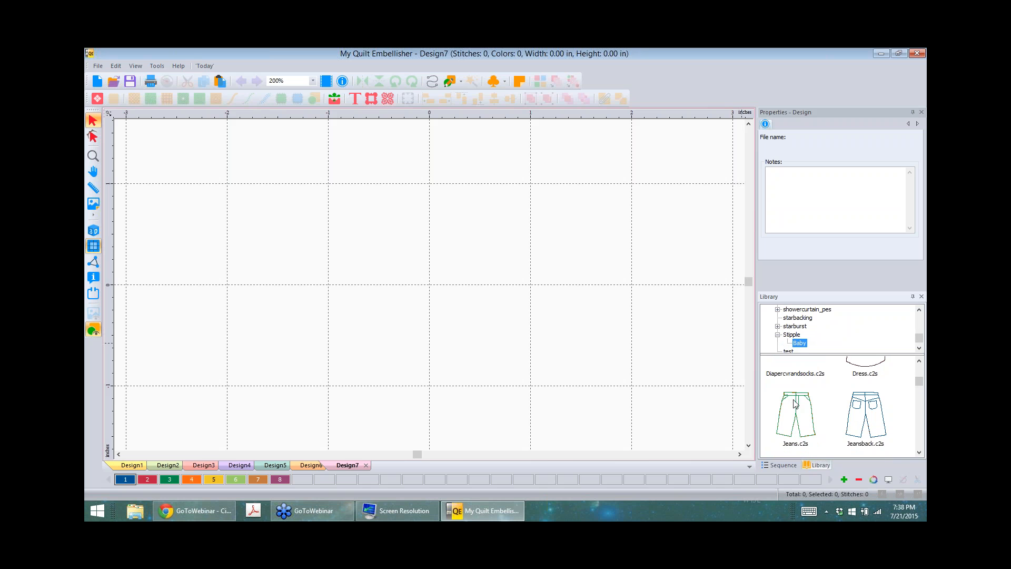
left_click_drag(796, 404, 453, 291)
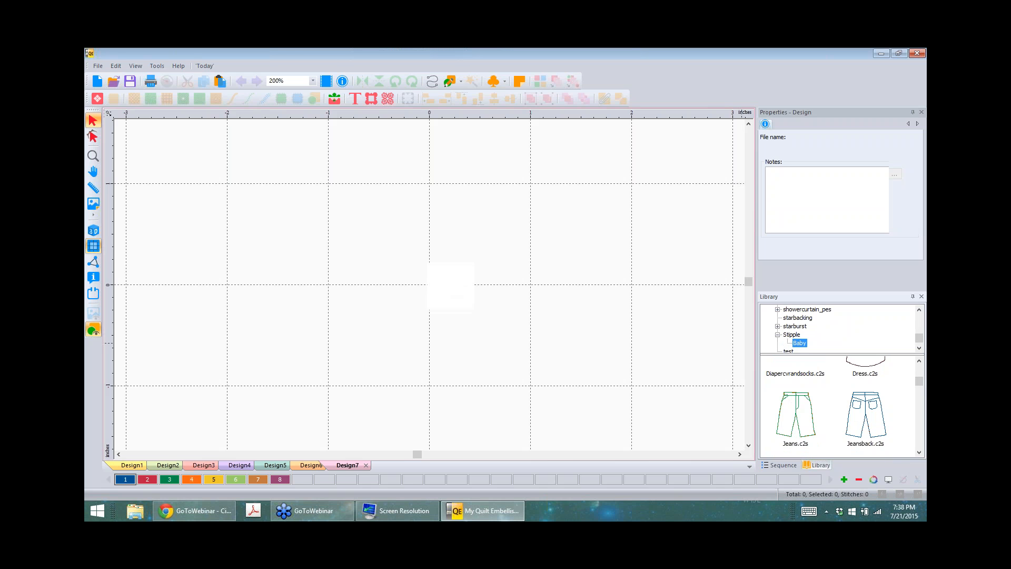
- Check each thread color of the jeans separately in the sequence, leaving the orange Color 4 outline hidden and the green Color 9 outline shown
left_click(791, 466)
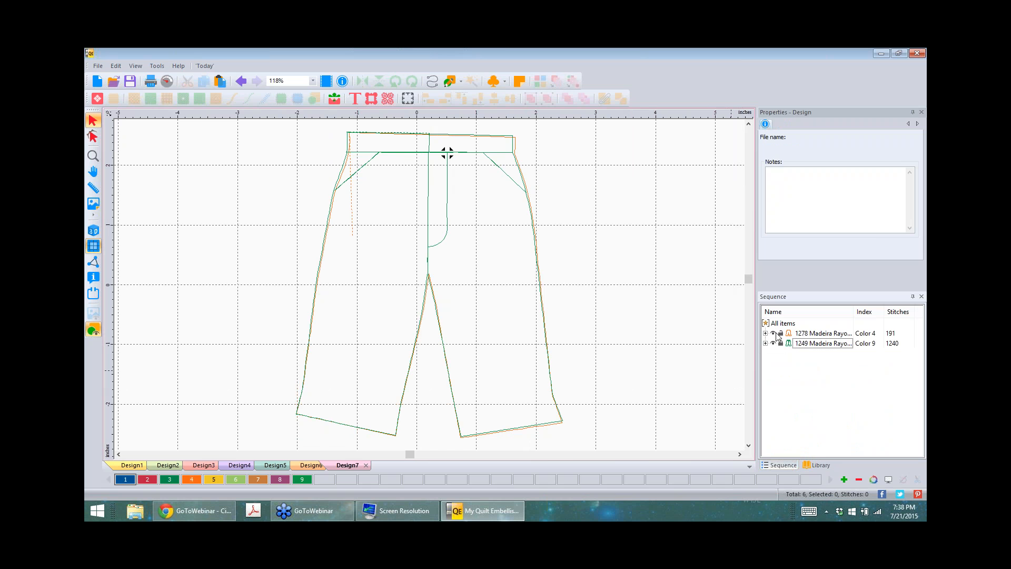
left_click(773, 338)
left_click(773, 334)
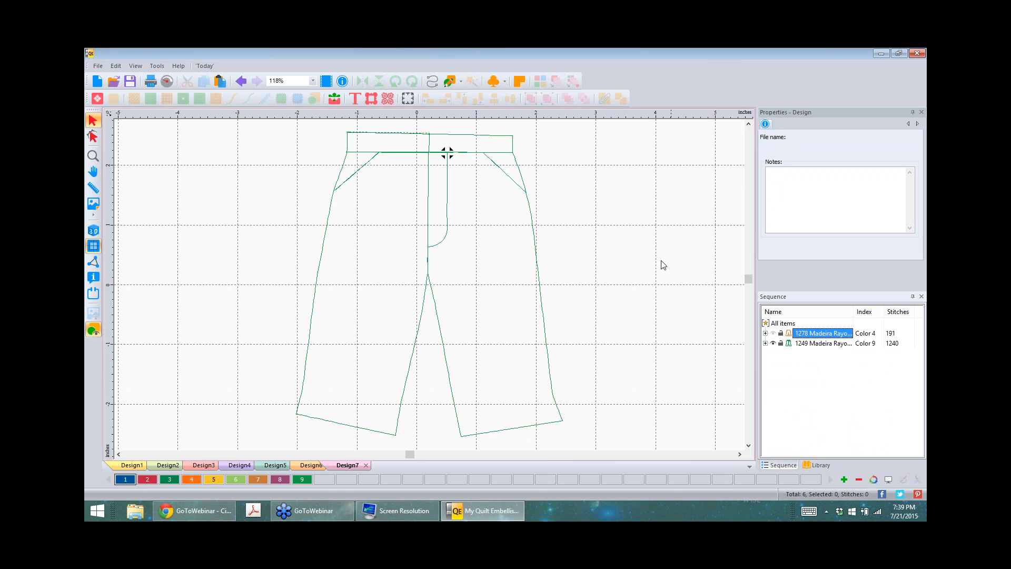
key("ctrl+a")
left_click(774, 344)
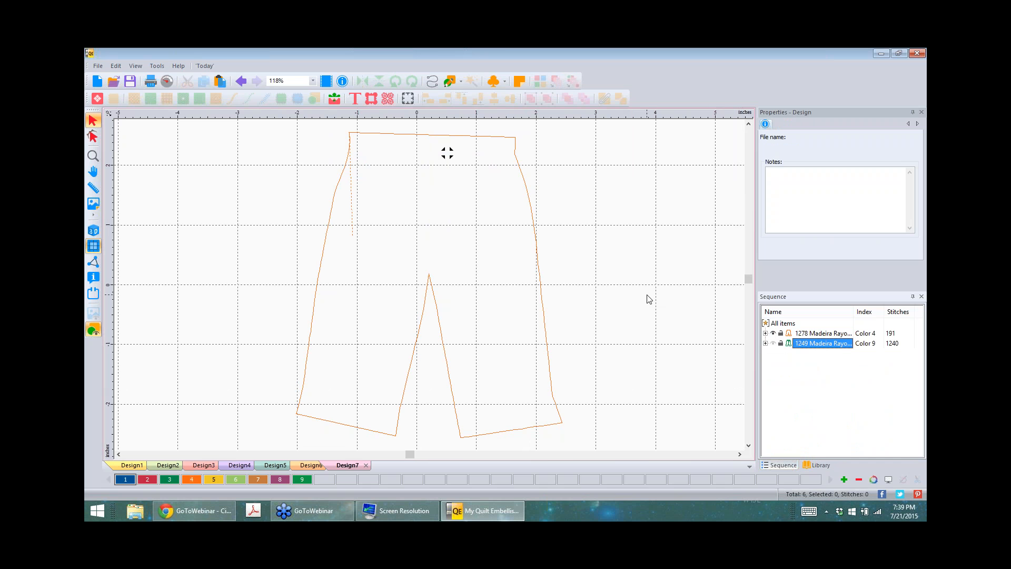
left_click(773, 333)
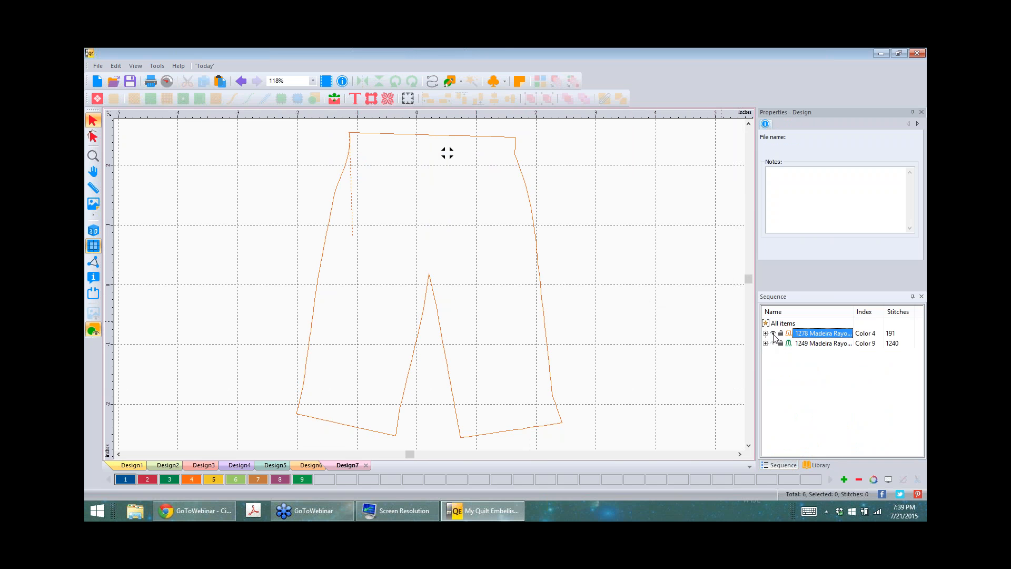
left_click(773, 344)
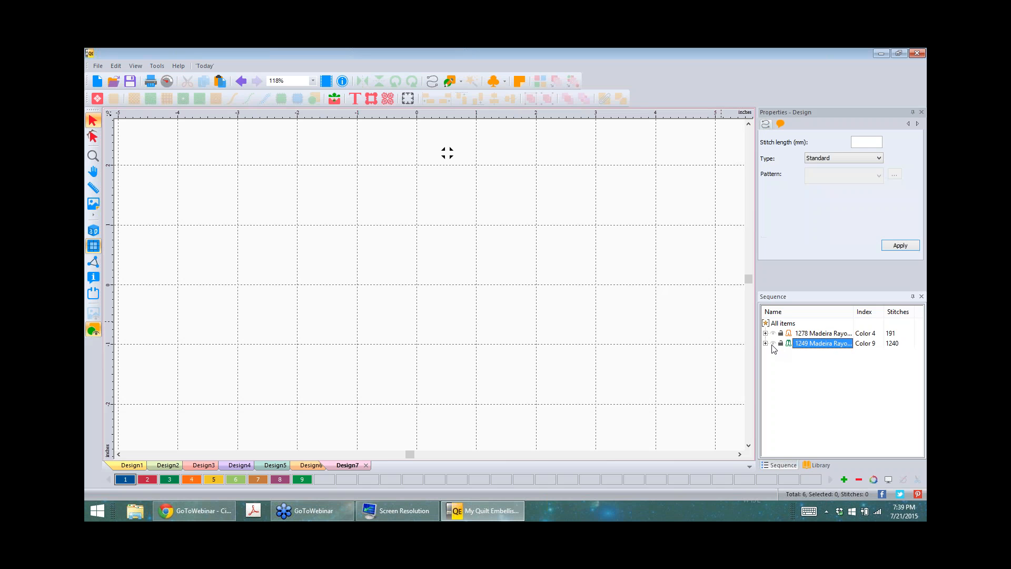
left_click(615, 274)
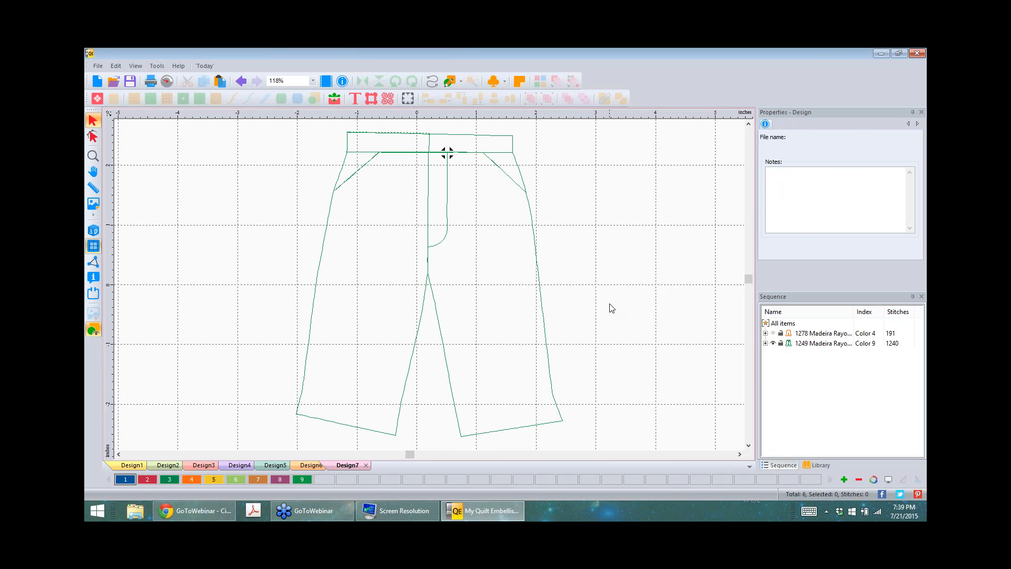
- Set the hoop to BabyLock-Brother 200x200
scroll(610, 305, "down", 6)
scroll(611, 309, "down", 3)
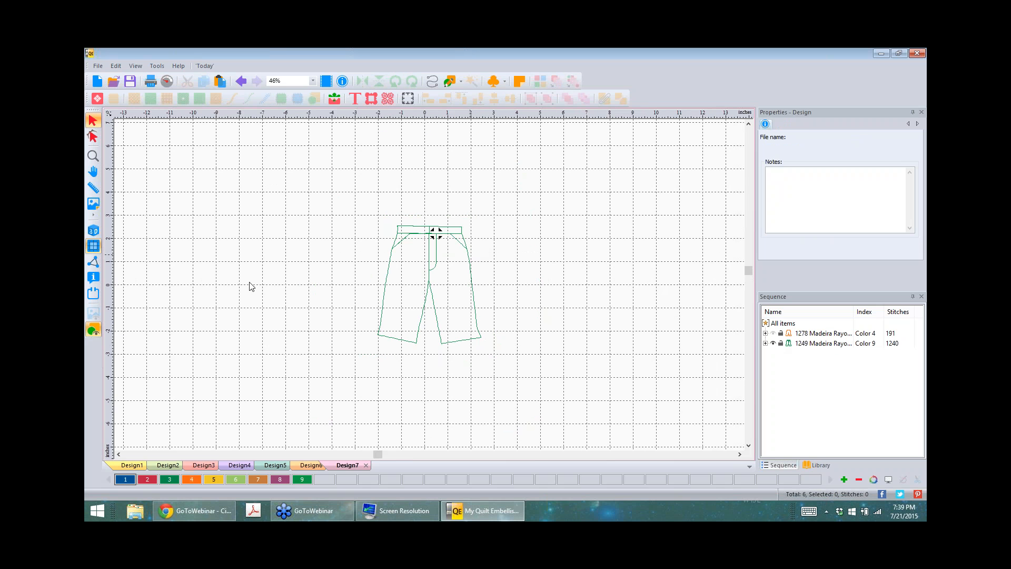
left_click(92, 293)
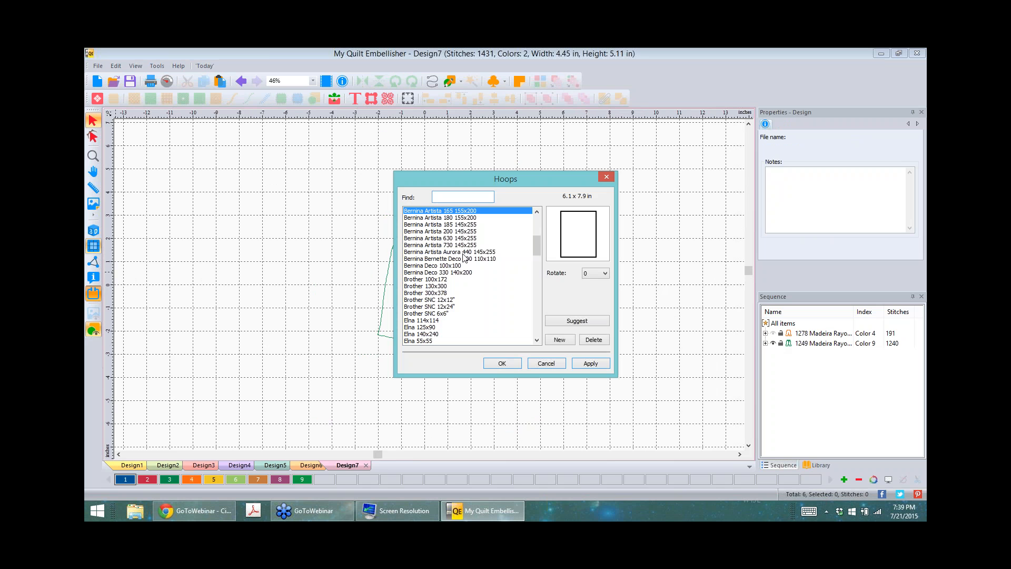
left_click_drag(539, 236, 535, 213)
left_click(463, 245)
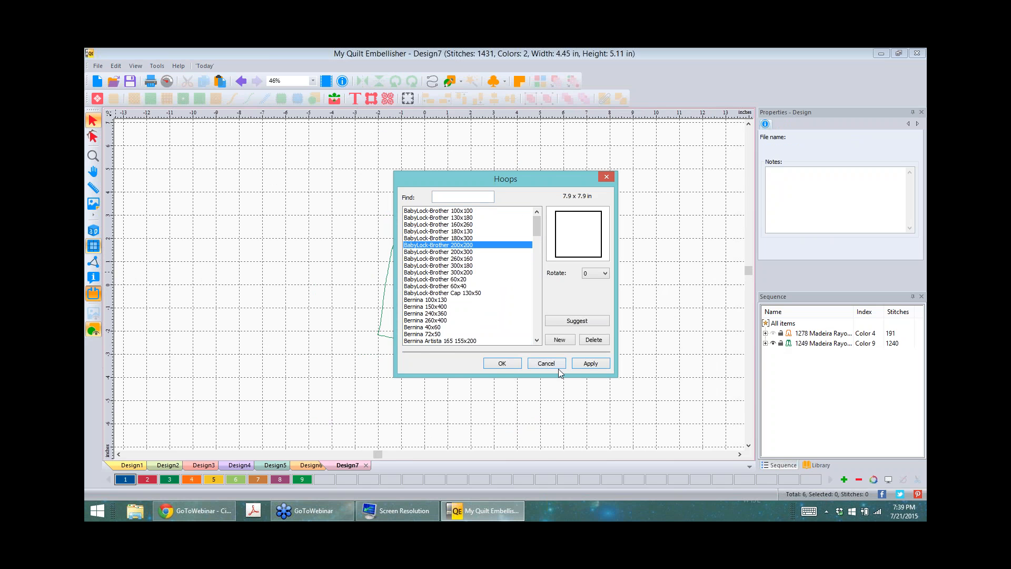
left_click(594, 367)
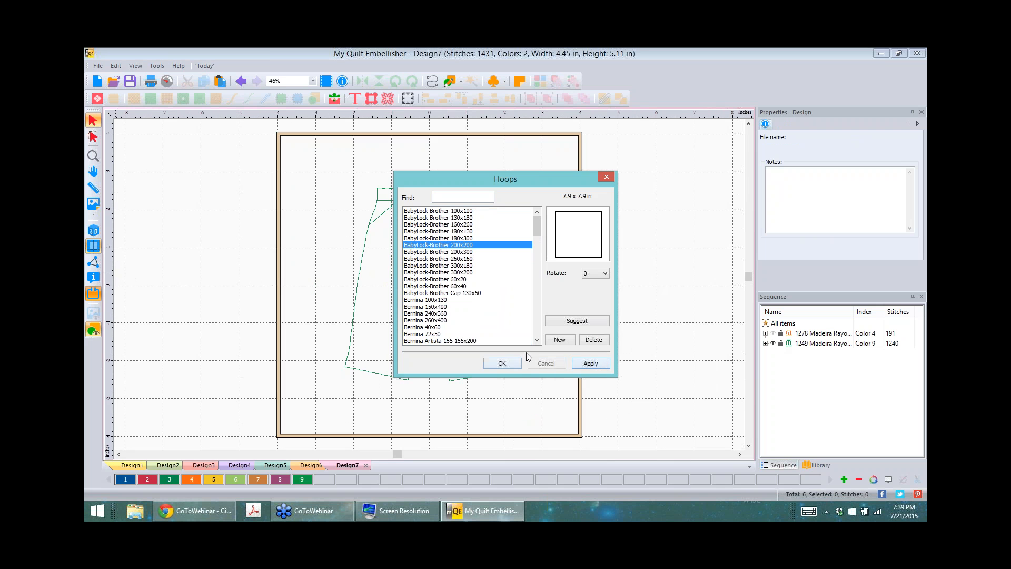
left_click(509, 364)
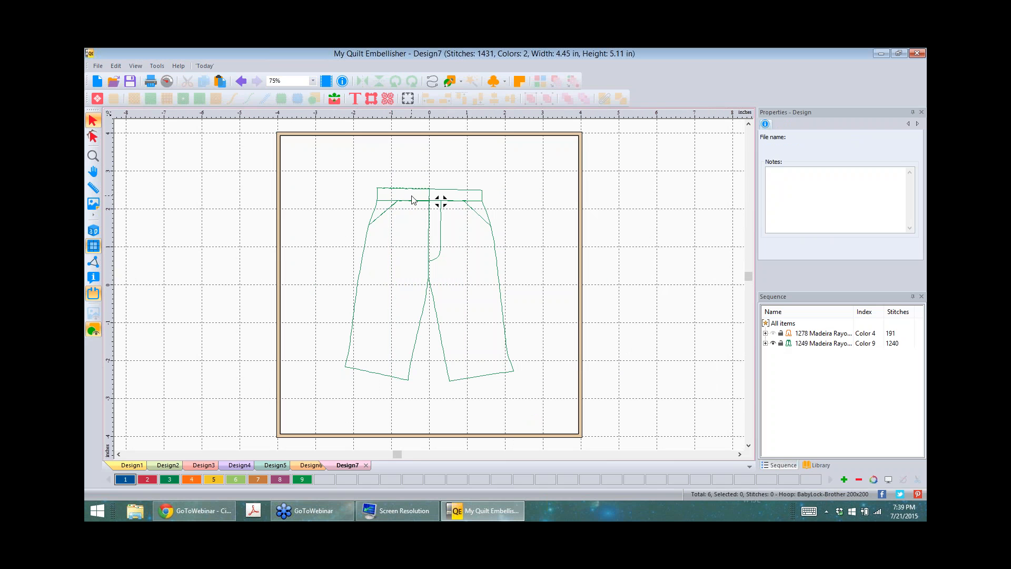
- Shrink the green jeans to about 2.5 in wide, move them to the hoop's upper-left area, and rotate them about 25 degrees clockwise
left_click(441, 200)
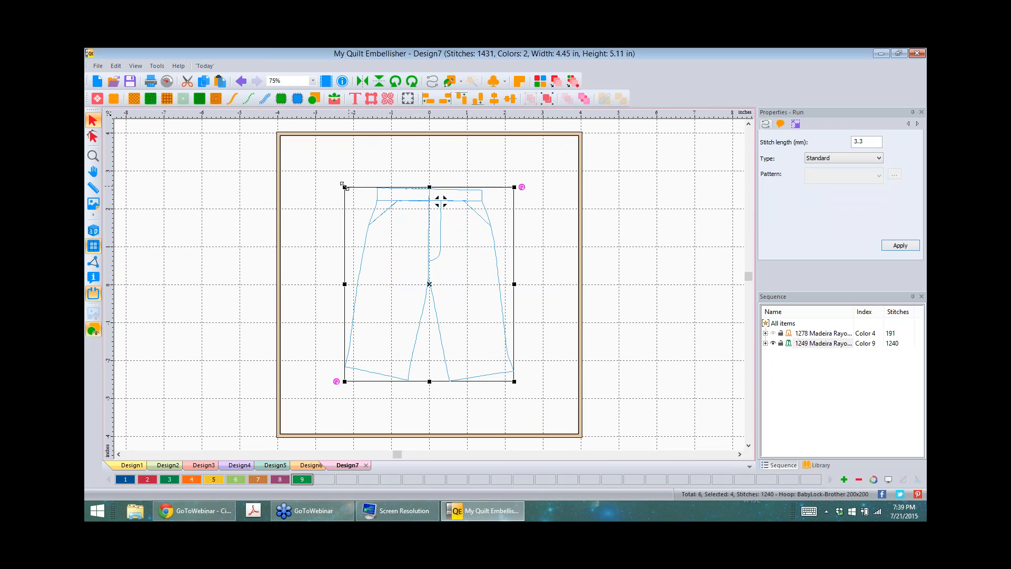
left_click_drag(343, 186, 422, 276)
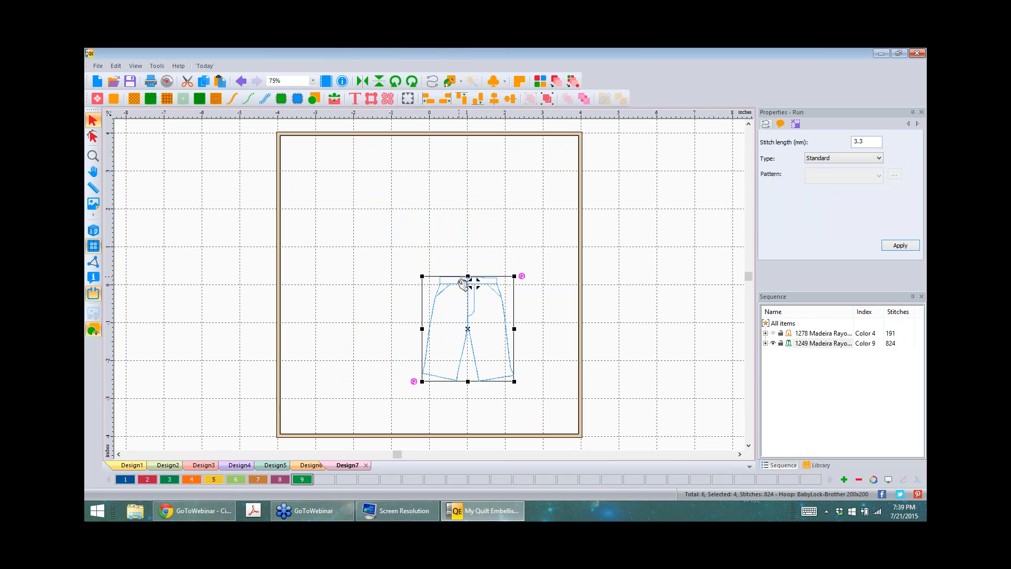
left_click_drag(456, 282, 362, 187)
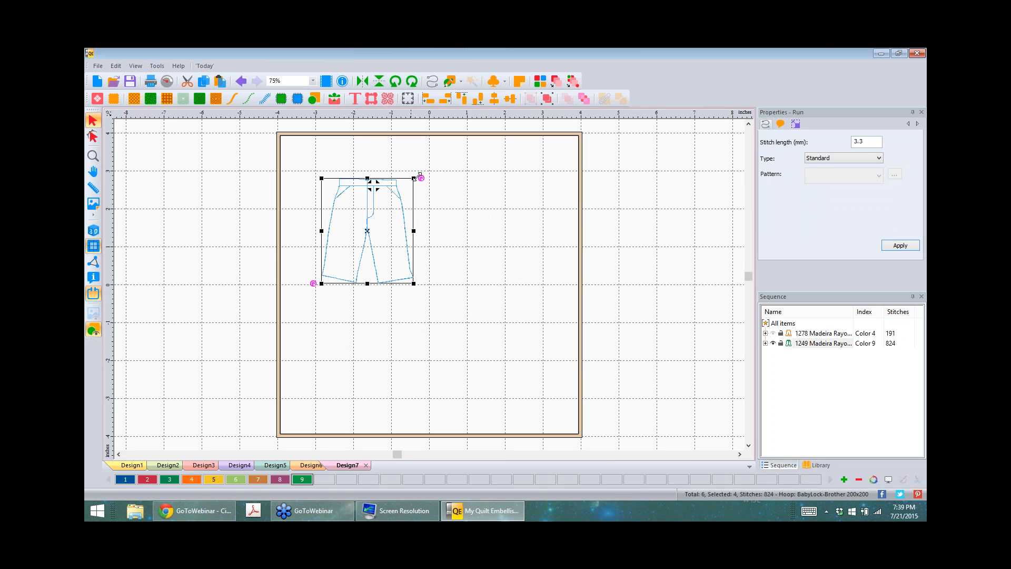
left_click_drag(419, 174, 394, 161)
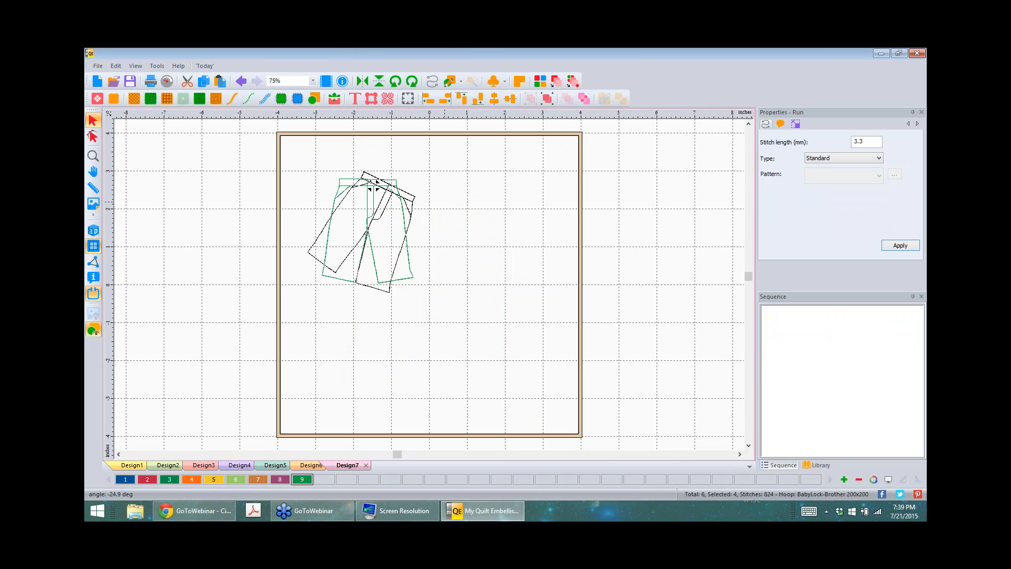
- Paste a copy of the jeans near the hoop's center, made smaller and tilted the opposite way from the original
right_click(364, 248)
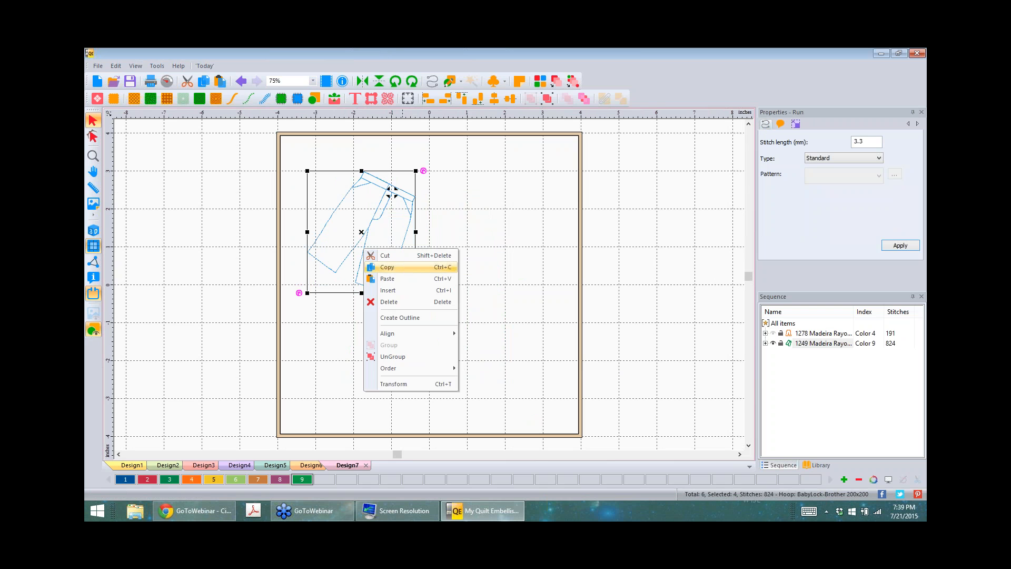
left_click(405, 269)
right_click(378, 251)
left_click(427, 286)
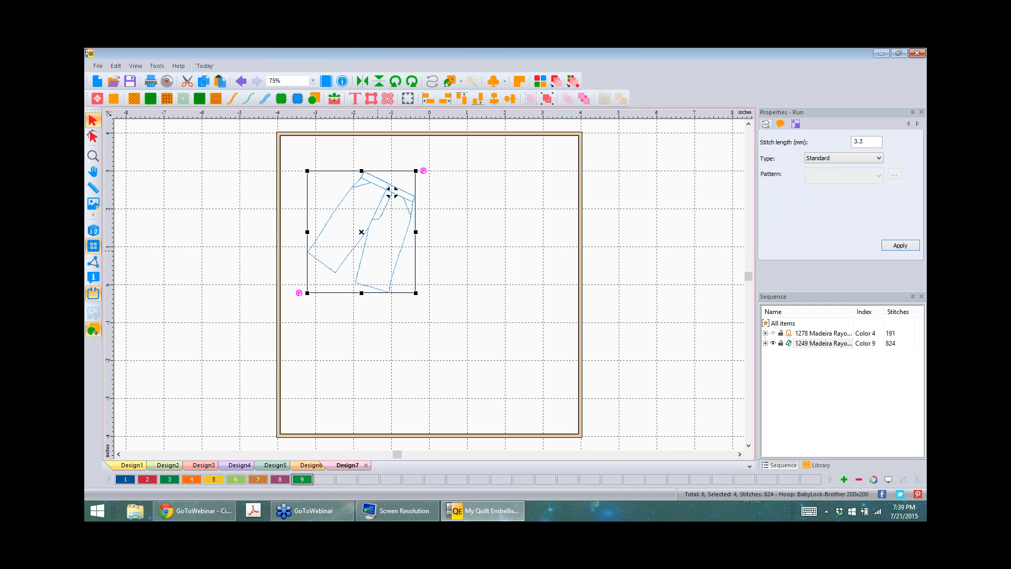
left_click(462, 285)
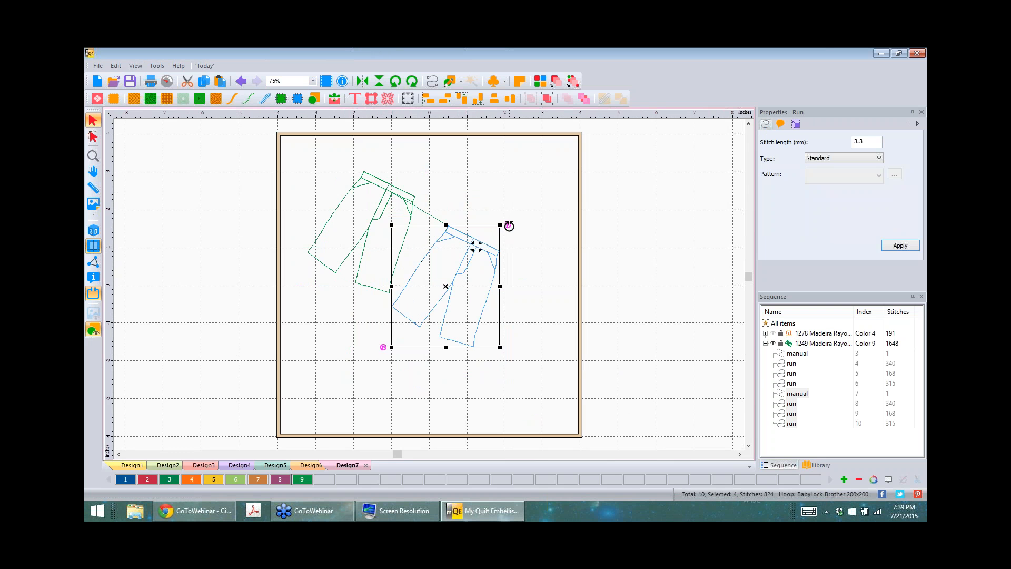
left_click_drag(505, 221, 430, 252)
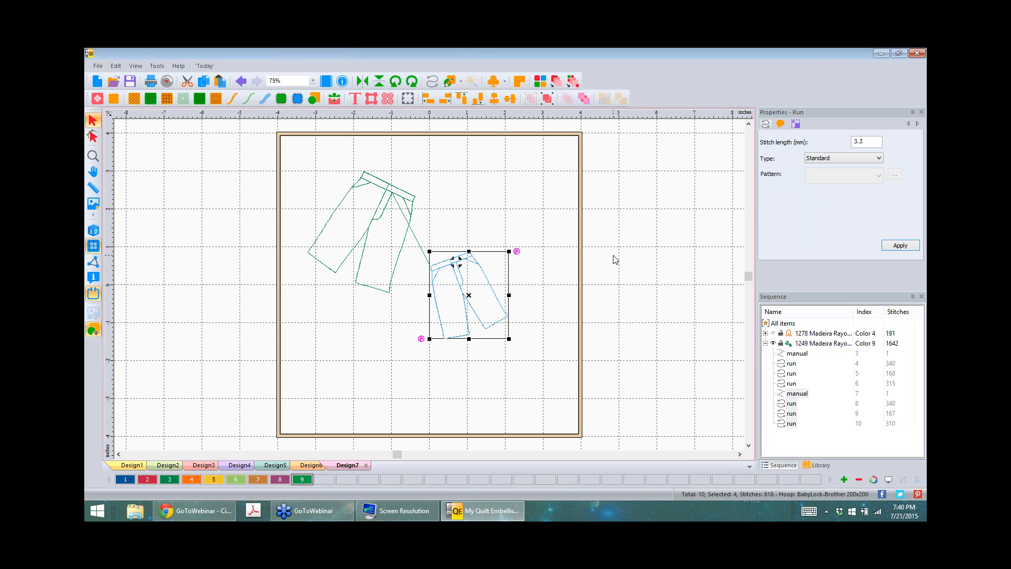
- Start a new design and place Onsies.c2s from the library's top-level Designs folder onto the canvas
left_click(97, 82)
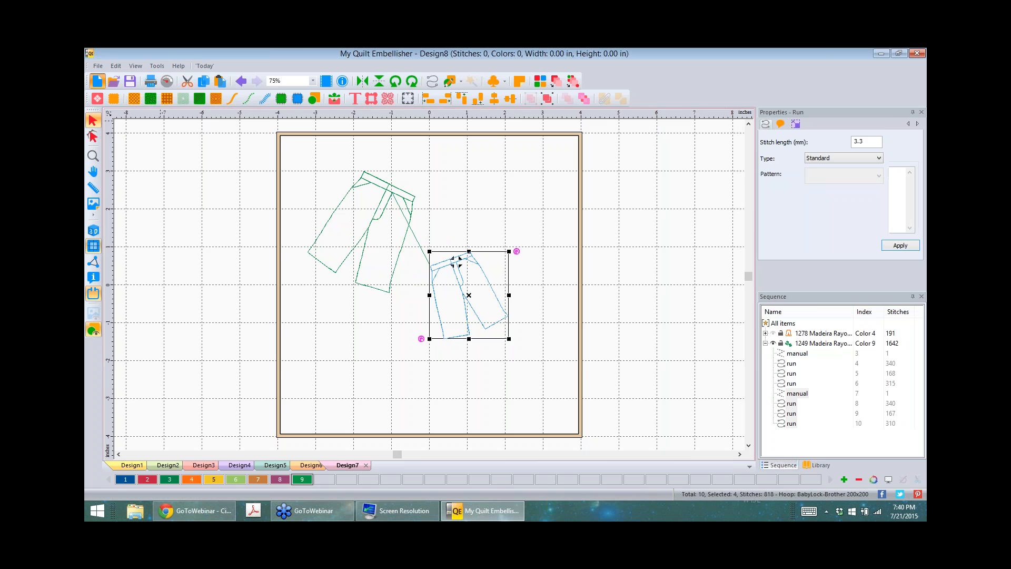
left_click(818, 465)
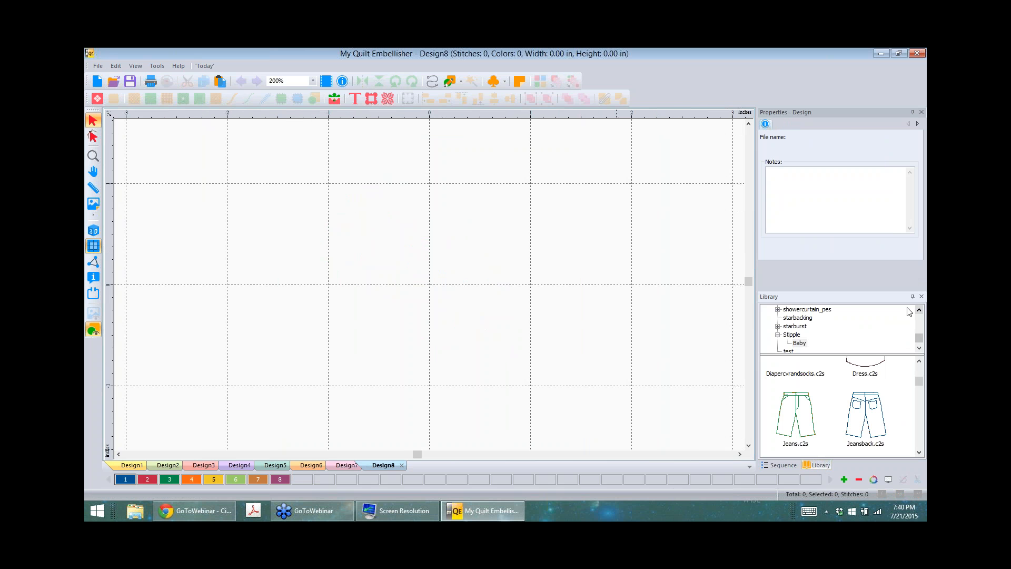
left_click_drag(921, 339, 919, 308)
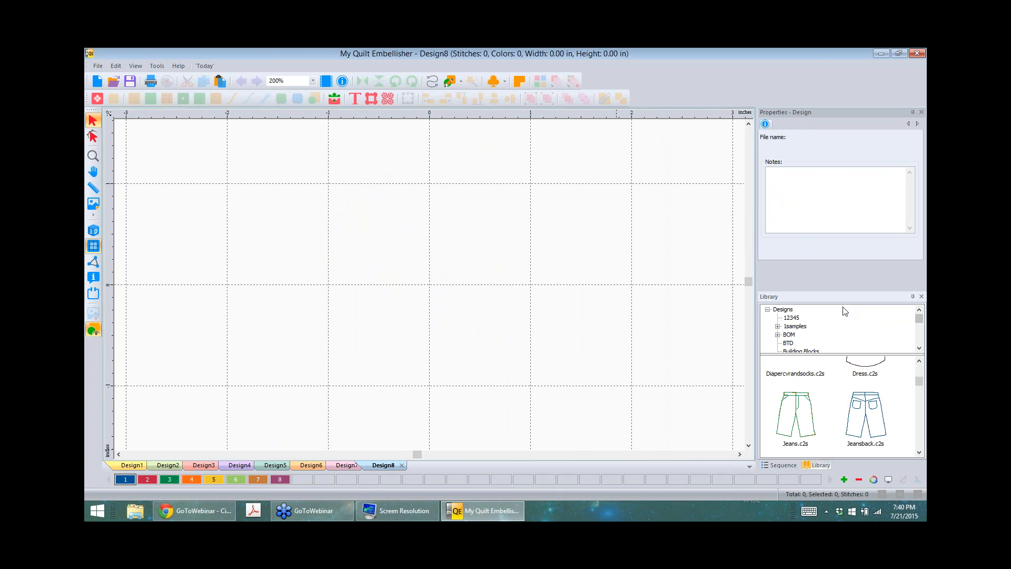
left_click(780, 311)
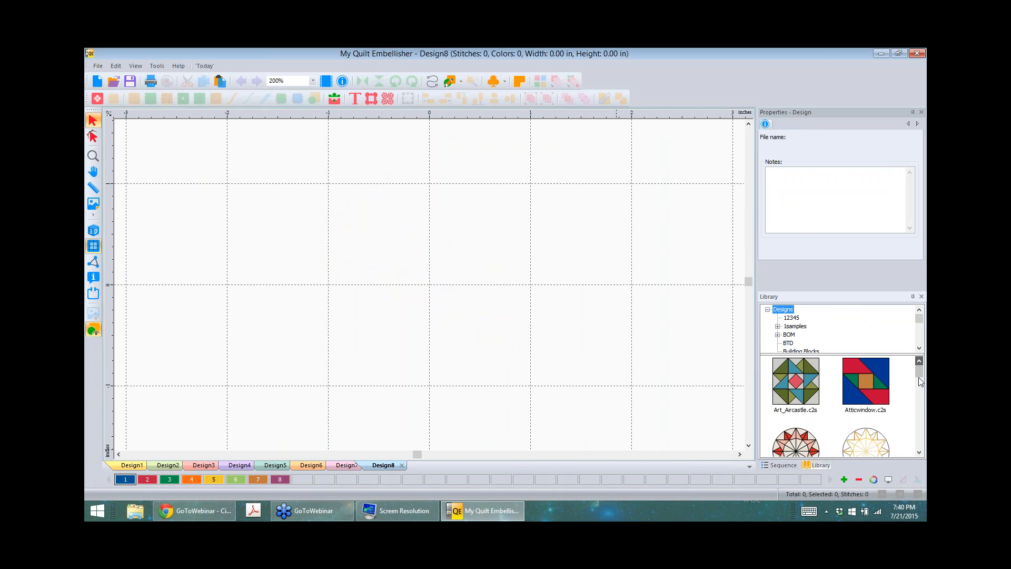
scroll(919, 387, "down", 5)
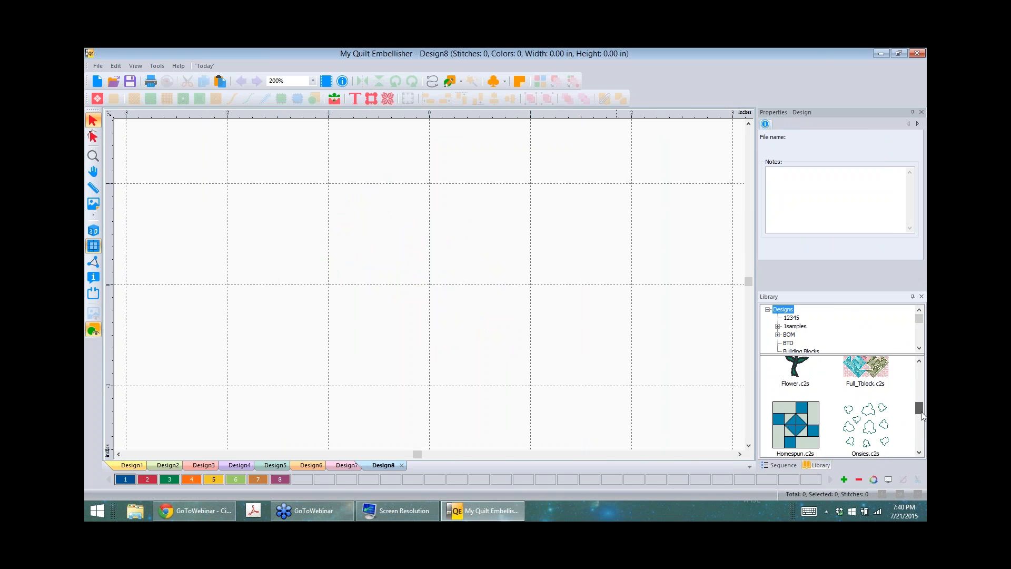
left_click_drag(885, 424, 543, 307)
left_click(713, 306)
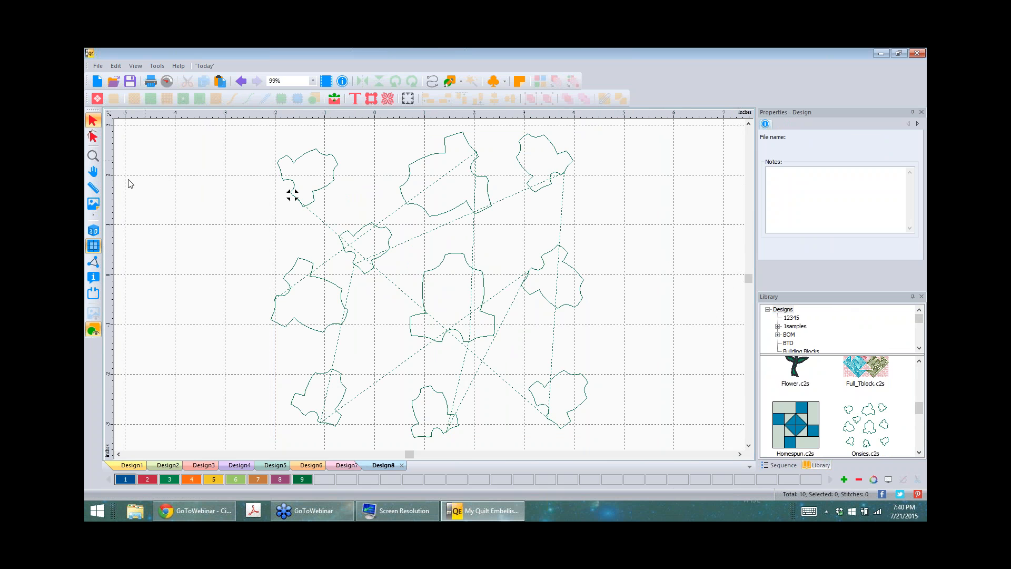
- In 3D view, draw a curved run stitch path looping from the upper-left onesie's right edge to the lower tip of the large top onesie
left_click(96, 231)
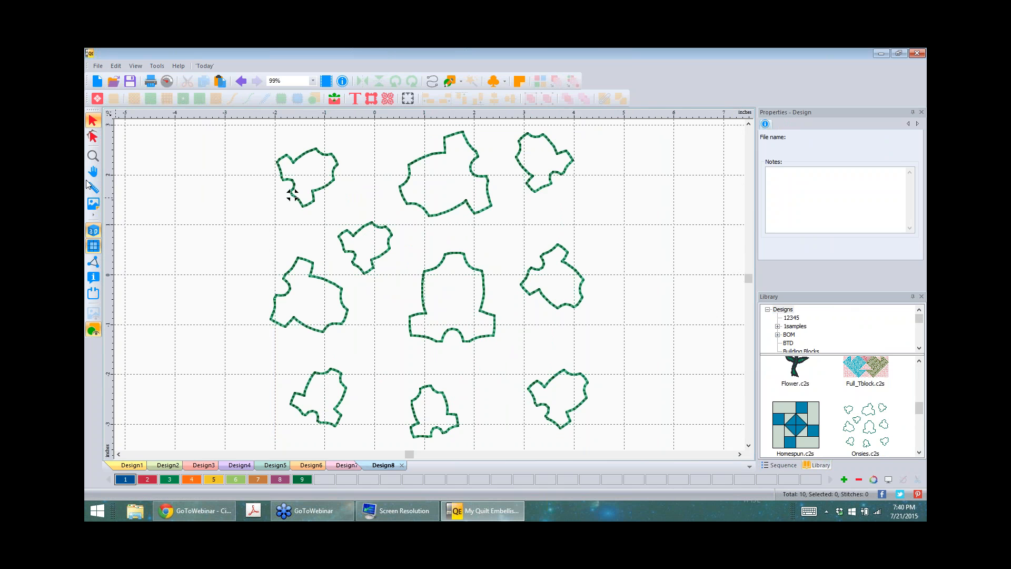
left_click(432, 82)
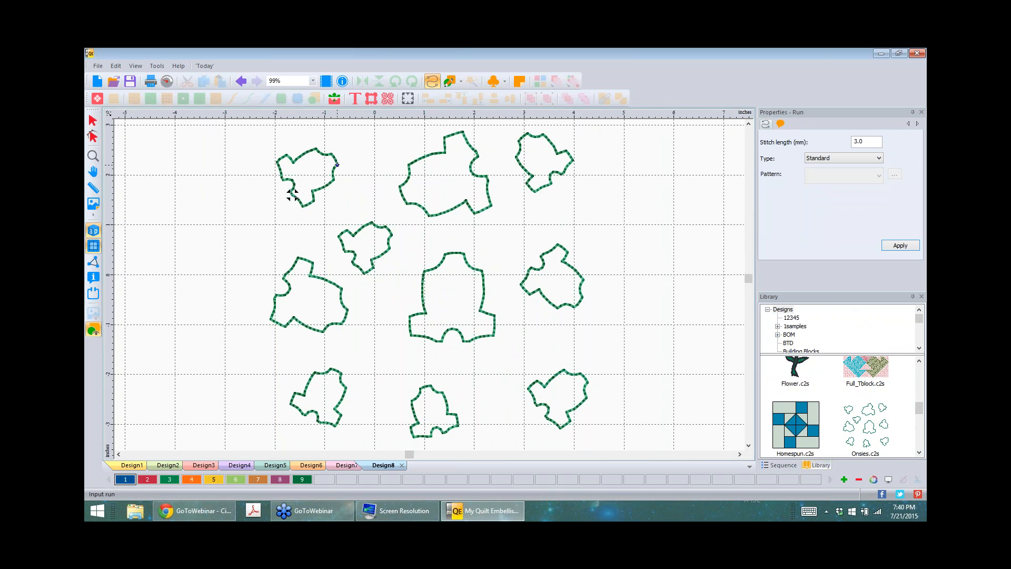
left_click(337, 165)
left_click(352, 175)
left_click(384, 177)
left_click(380, 149)
left_click(390, 140)
left_click(404, 138)
left_click(410, 148)
left_click(396, 159)
left_click(390, 183)
left_click(390, 211)
left_click(409, 230)
left_click(438, 236)
left_click(467, 236)
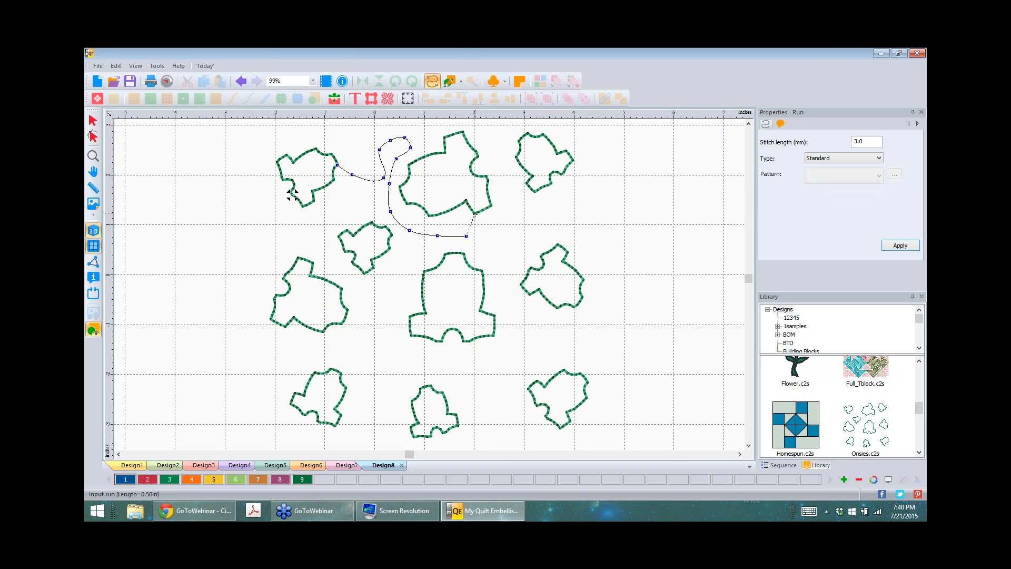
left_click(475, 214)
right_click(475, 215)
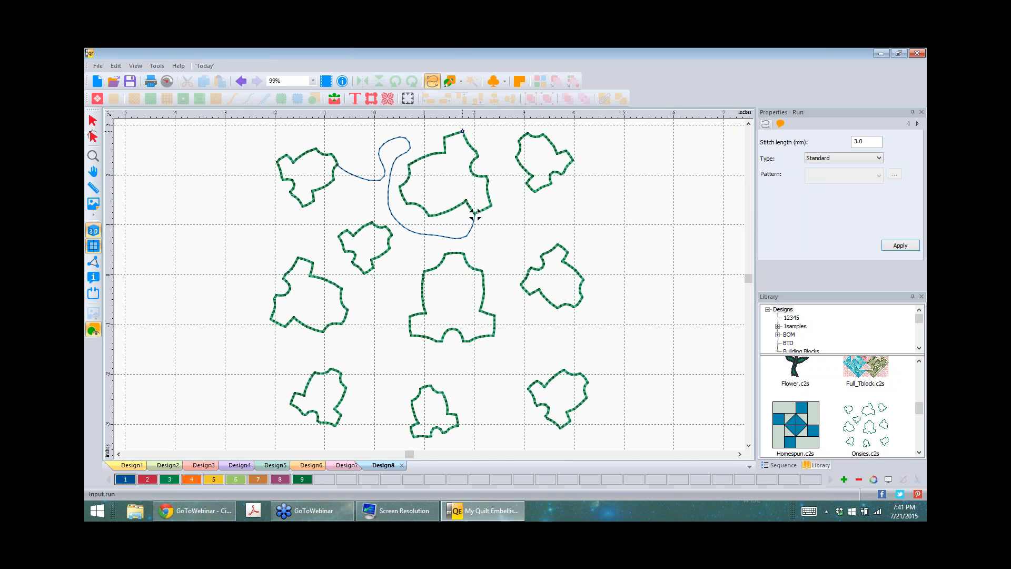
- Draw a curved run stitch path from the large top onesie's upper tip, looping down and back up to the upper-right onesie's lower right edge
left_click(462, 131)
left_click(479, 125)
left_click(501, 138)
left_click(506, 175)
left_click(509, 205)
left_click(526, 230)
left_click(548, 233)
left_click(573, 224)
left_click(573, 207)
left_click(561, 194)
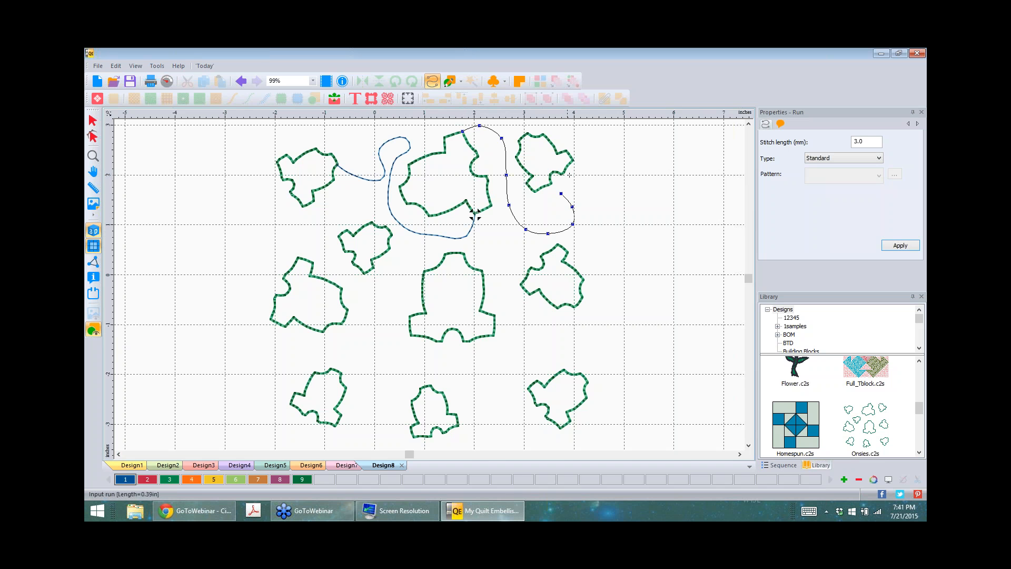
left_click(561, 174)
right_click(562, 175)
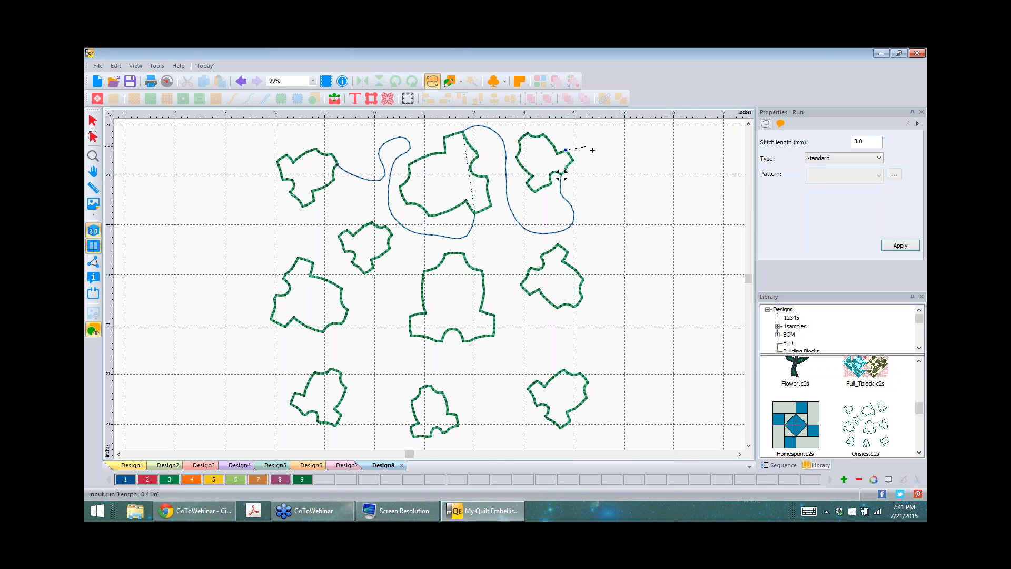
- Draw a curved run stitch path from the upper-right onesie's right side, bulging outward and back to the top of the middle-right onesie
left_click(586, 147)
left_click(613, 167)
left_click(619, 210)
left_click(609, 235)
left_click(593, 246)
left_click(567, 251)
right_click(568, 251)
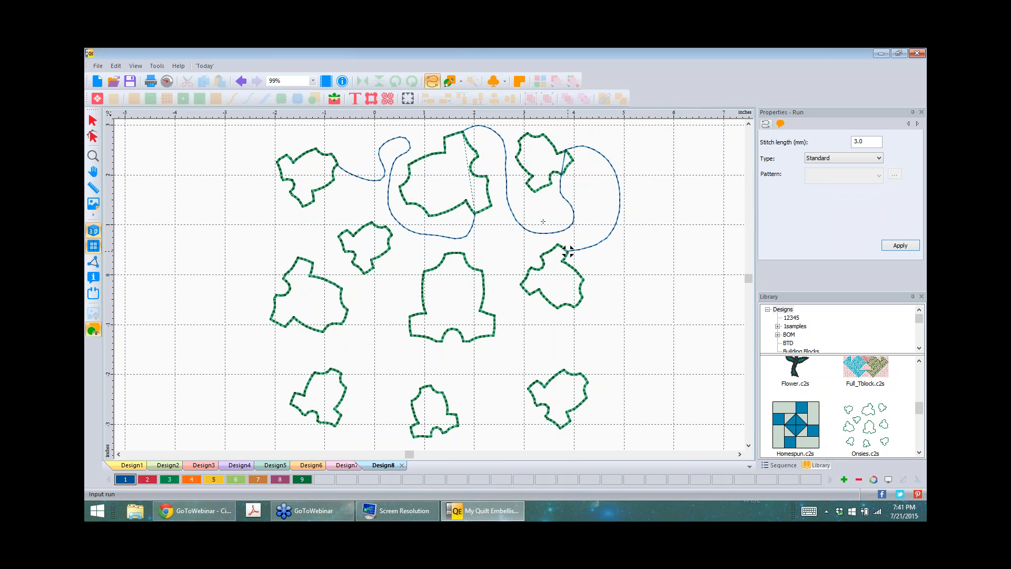
- Hide the grid and switch 3D view off to examine the jump connections, returning to 3D view when done
left_click(93, 230)
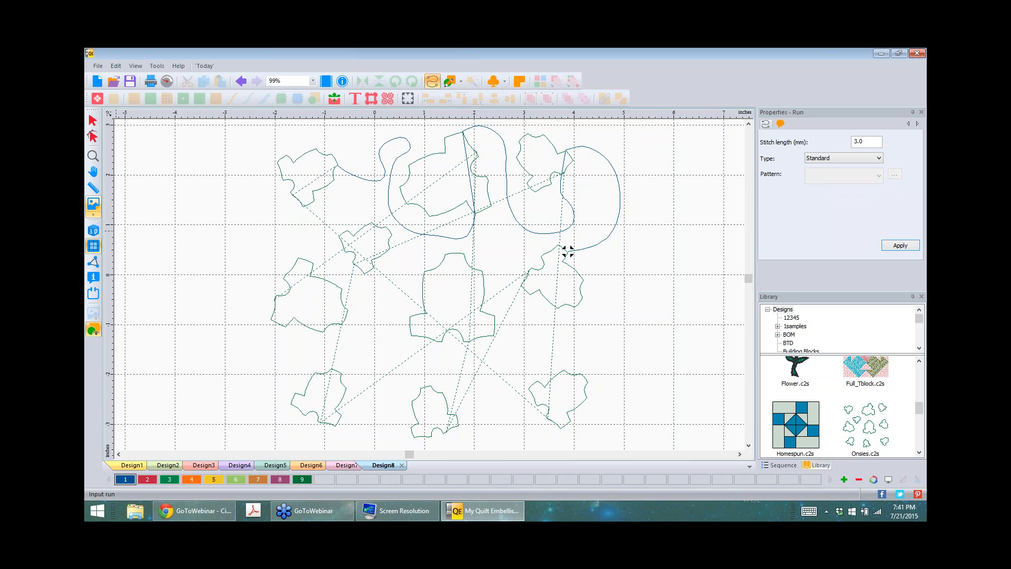
left_click(93, 246)
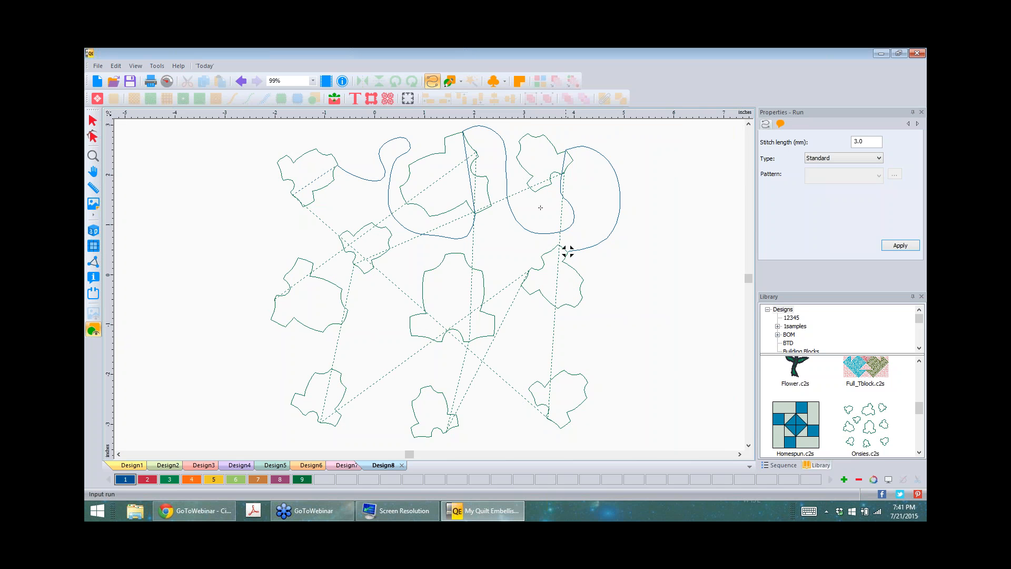
left_click(94, 232)
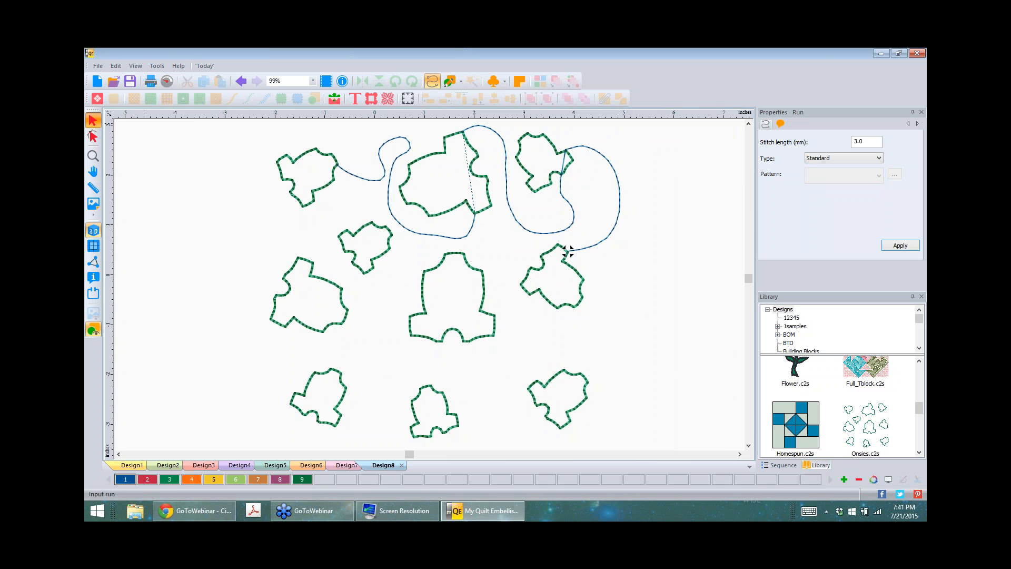
- Select all the onesies and connecting runs and combine them into a single path
left_click(567, 252)
key("ctrl+a")
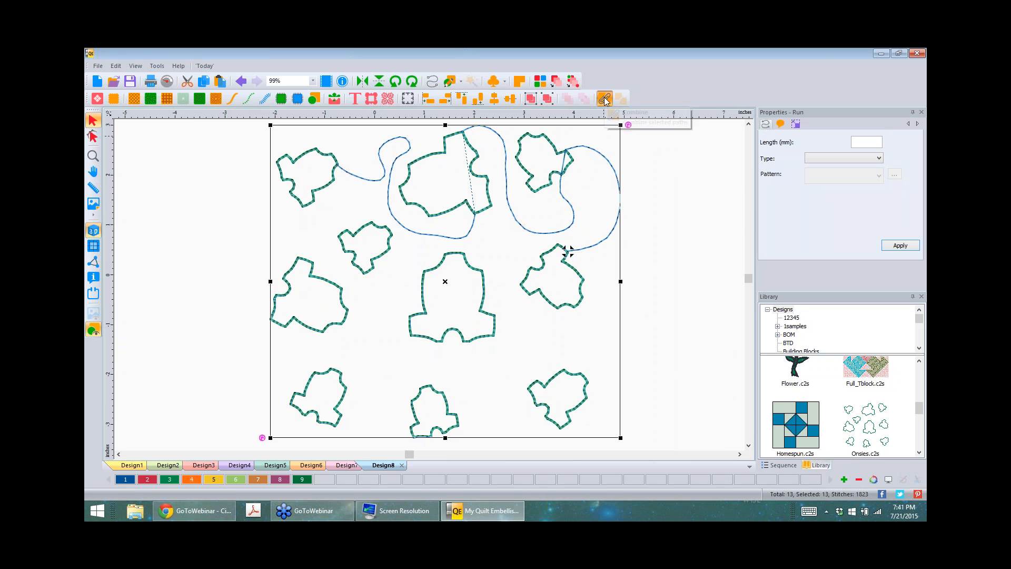
left_click(605, 100)
left_click(276, 294)
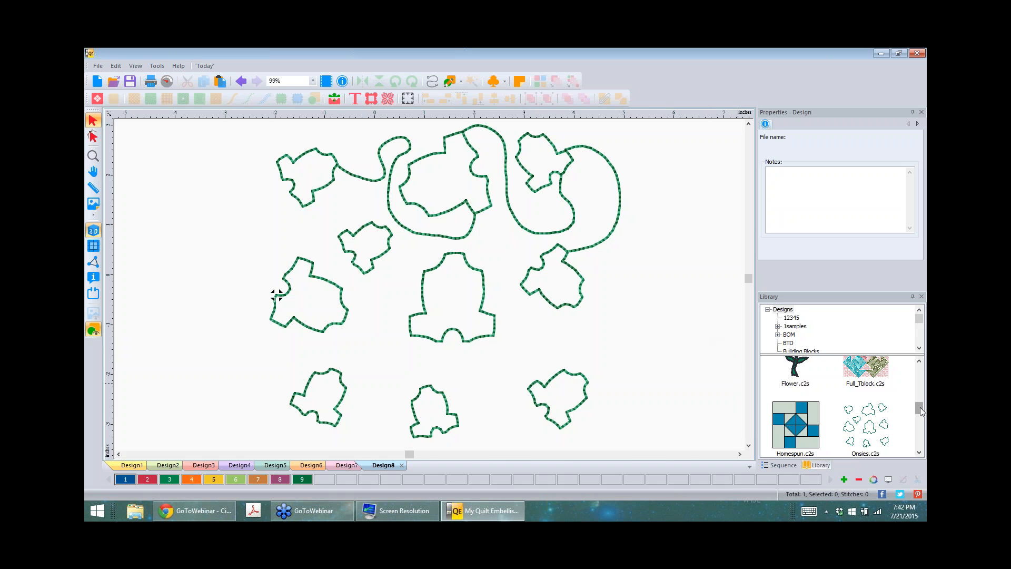
left_click_drag(921, 406, 921, 374)
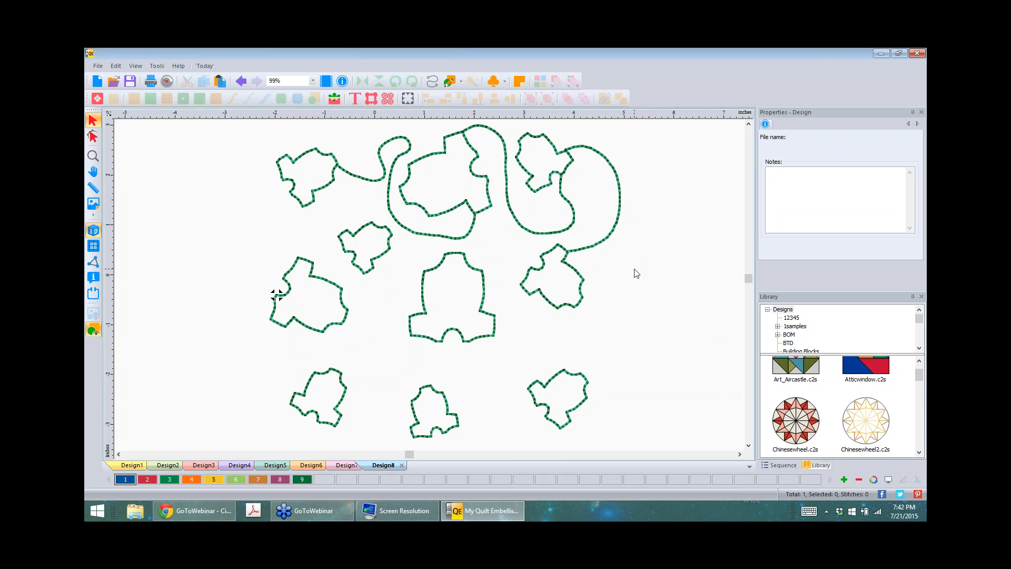
- Break the combined path apart into separate paths, check that the center onesie selects individually, and clear the selection
left_click(456, 255)
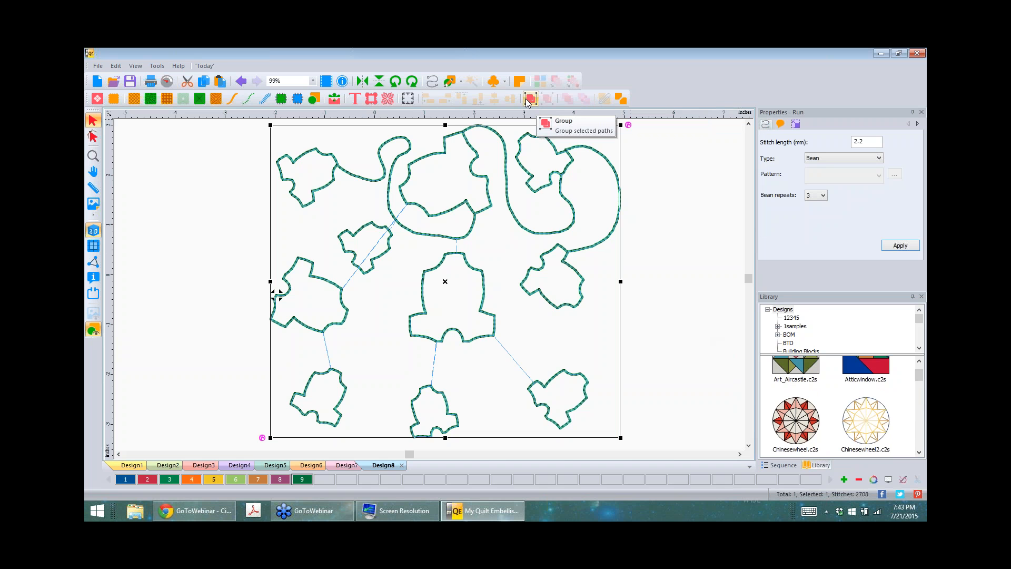
left_click(621, 99)
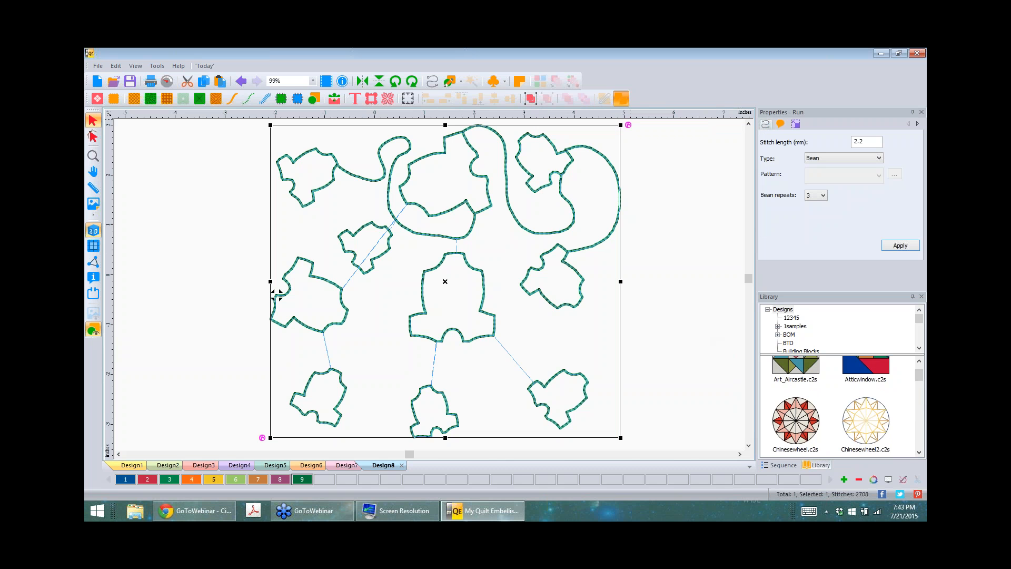
left_click(475, 269)
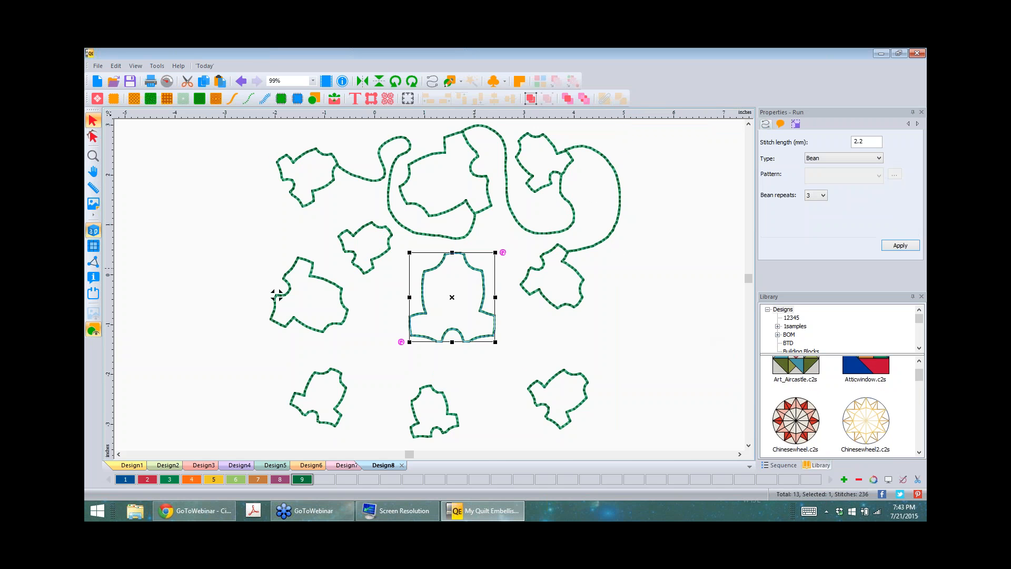
right_click(456, 280)
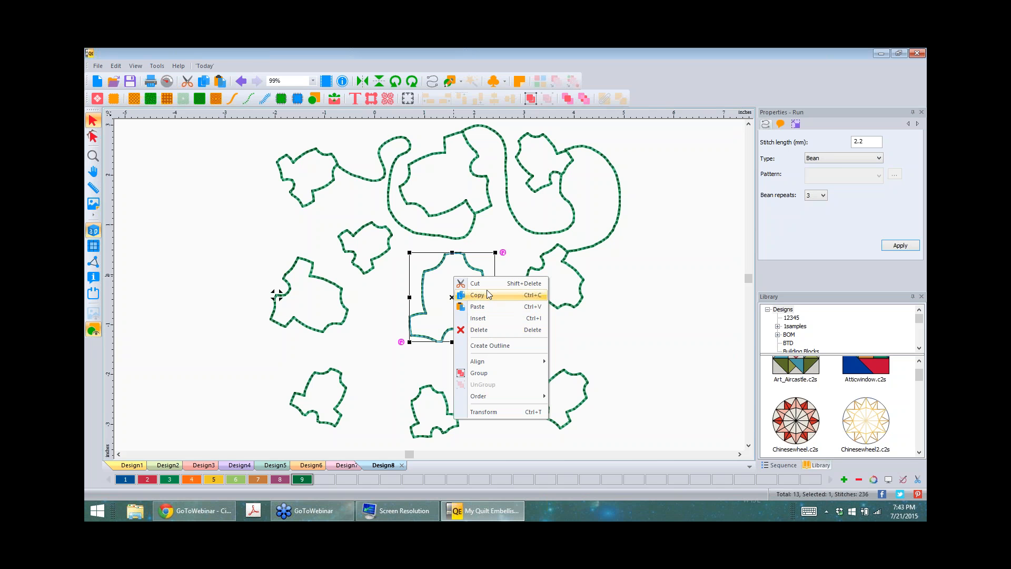
left_click(628, 318)
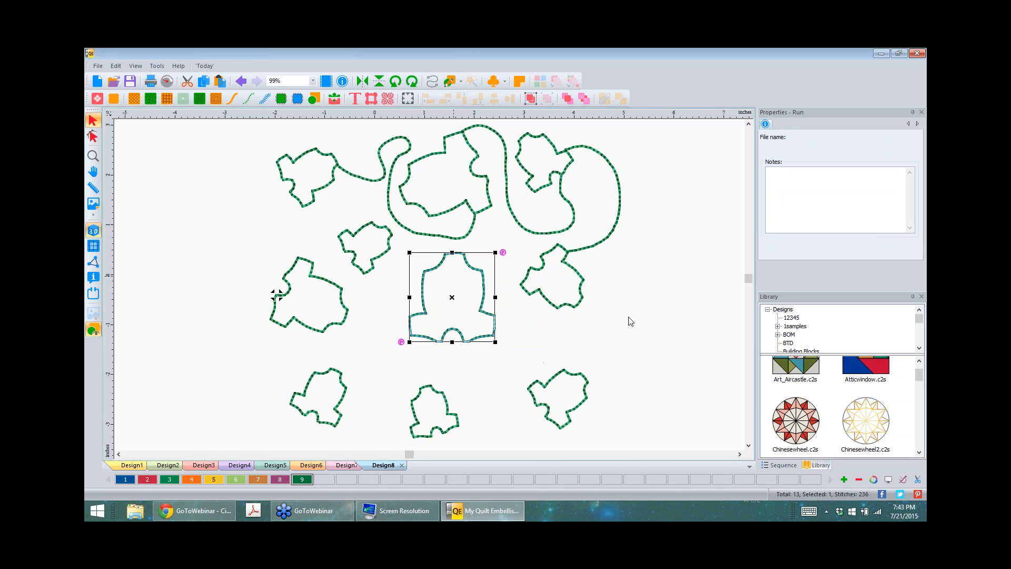
left_click_drag(606, 312, 679, 385)
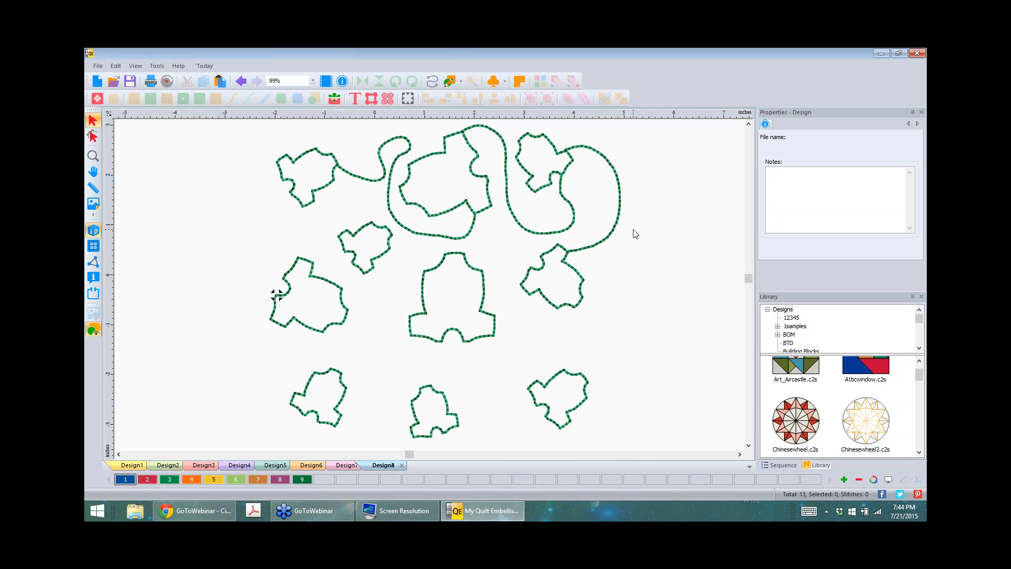
- Start a new design and place Butterfly.csd from the library's 1samples folder onto the canvas
left_click(98, 82)
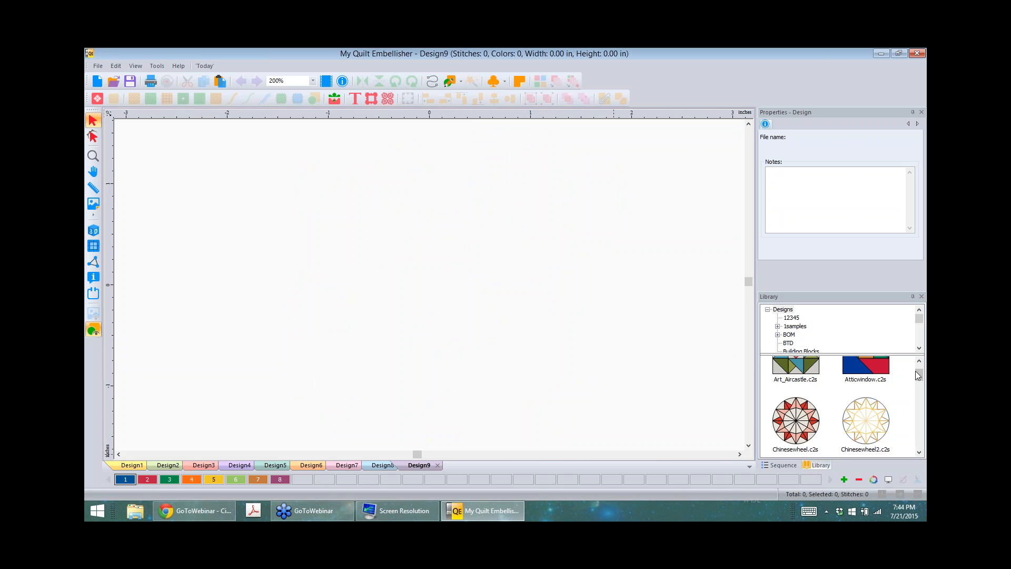
scroll(919, 374, "up", 1)
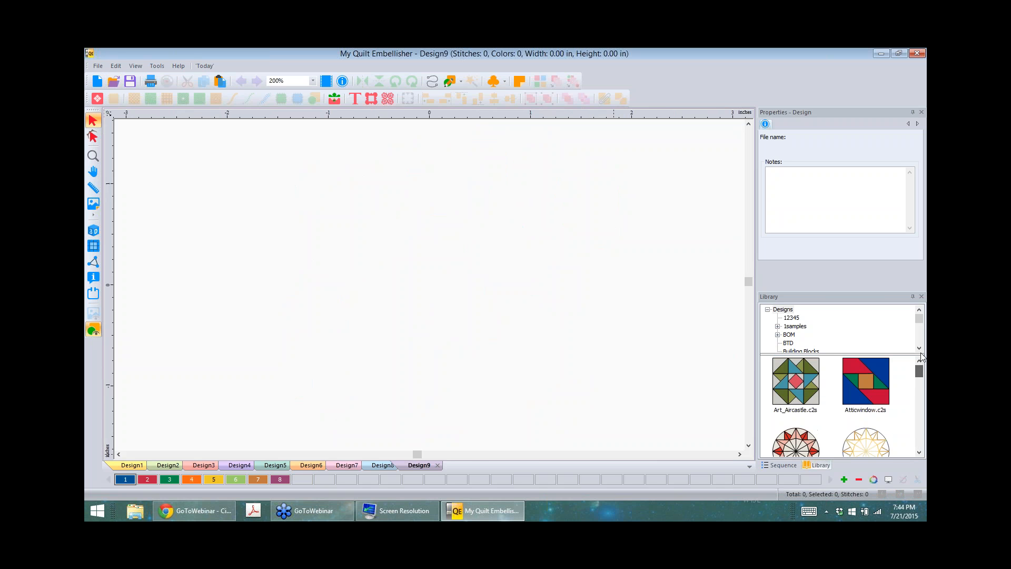
double_click(797, 328)
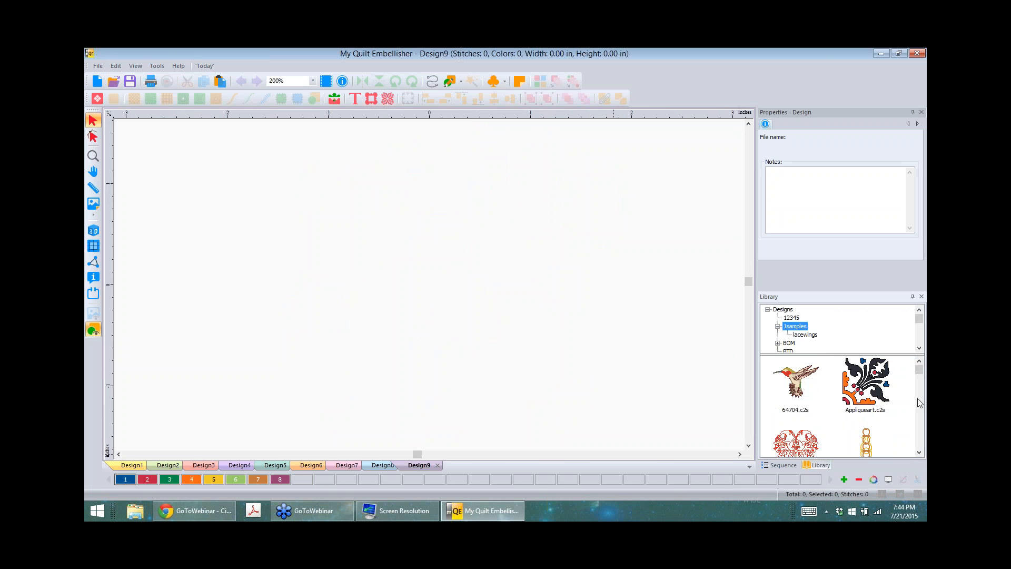
scroll(921, 374, "down", 3)
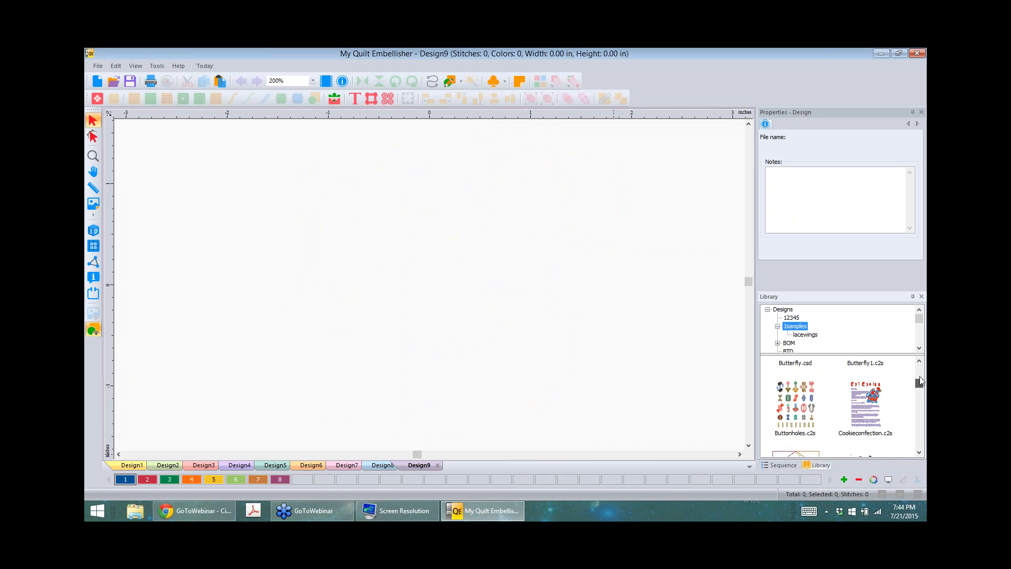
scroll(921, 374, "up", 1)
left_click_drag(810, 431, 396, 271)
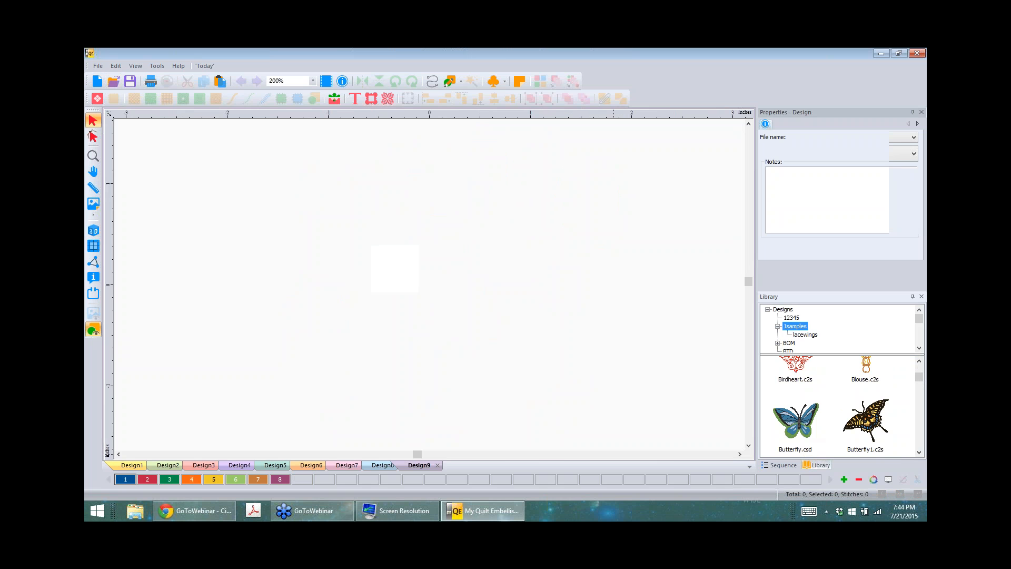
left_click(683, 262)
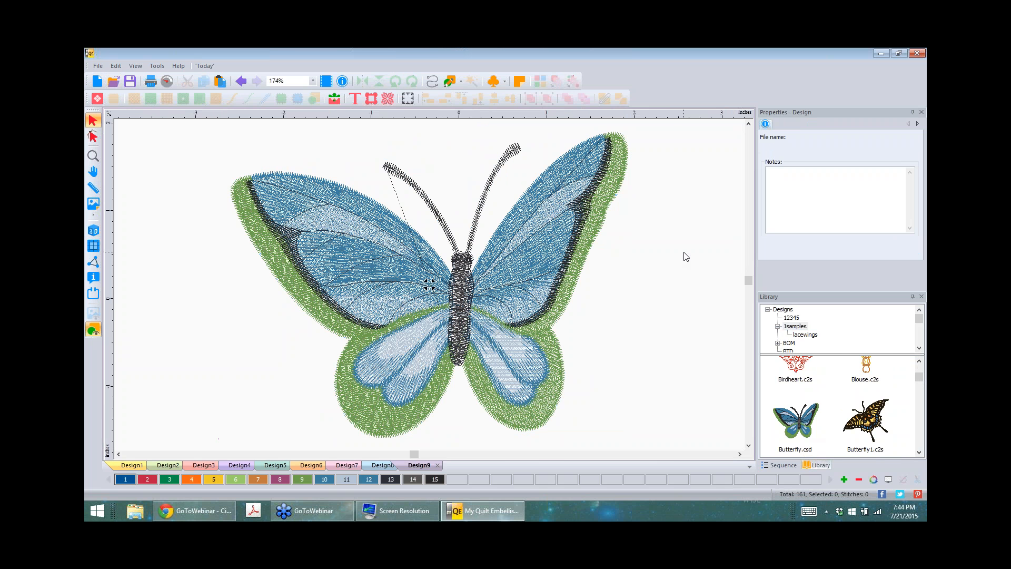
- Hide the butterfly's color layers one by one in the sequence, from the first green wing fill to the last green border
left_click(788, 466)
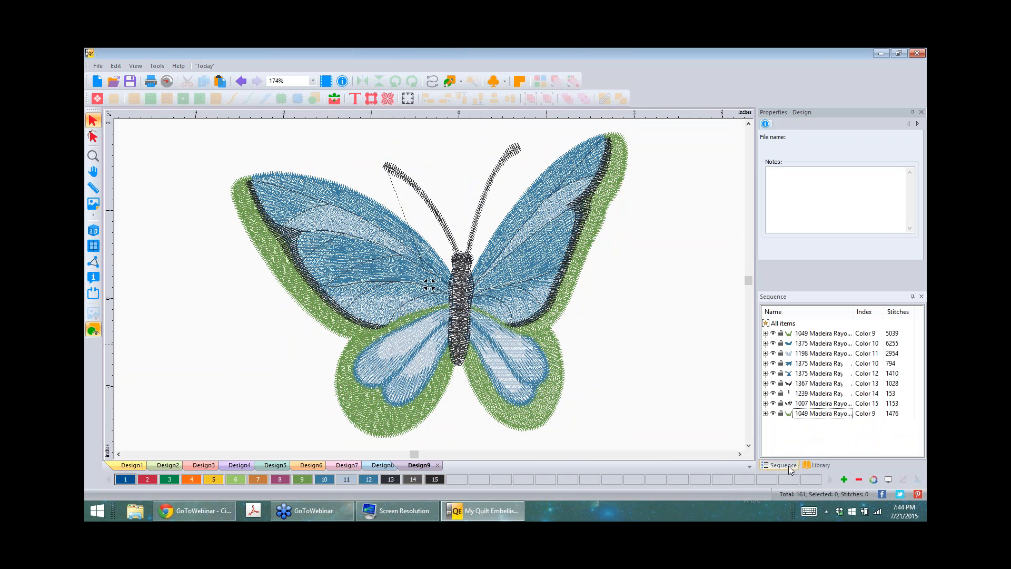
left_click(773, 334)
left_click(773, 343)
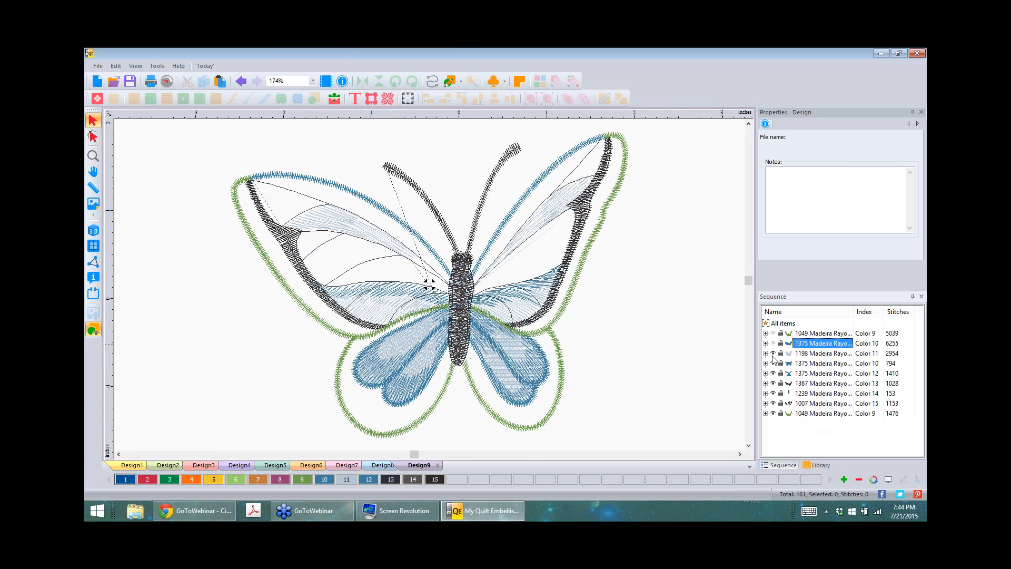
left_click(774, 353)
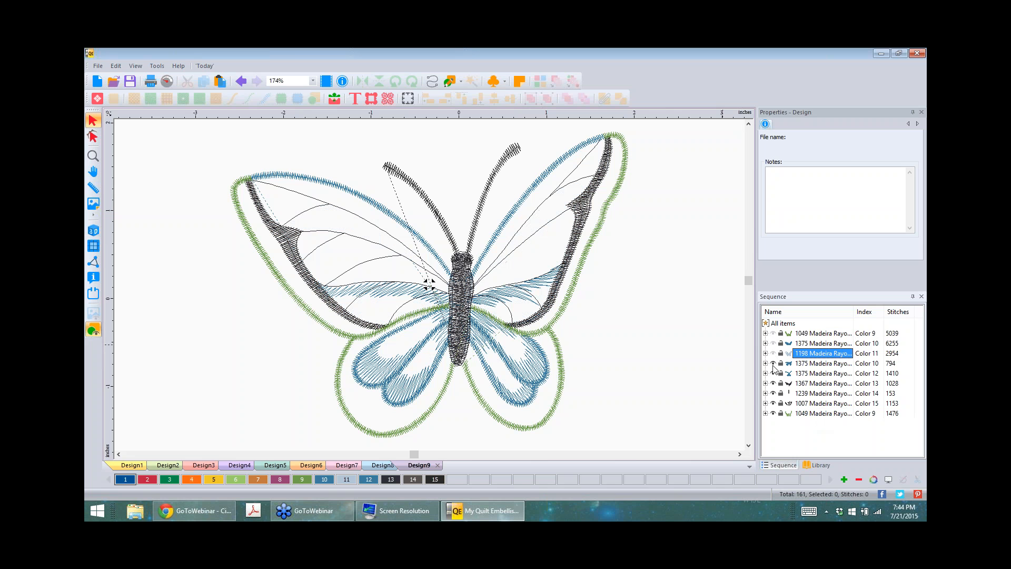
left_click(773, 364)
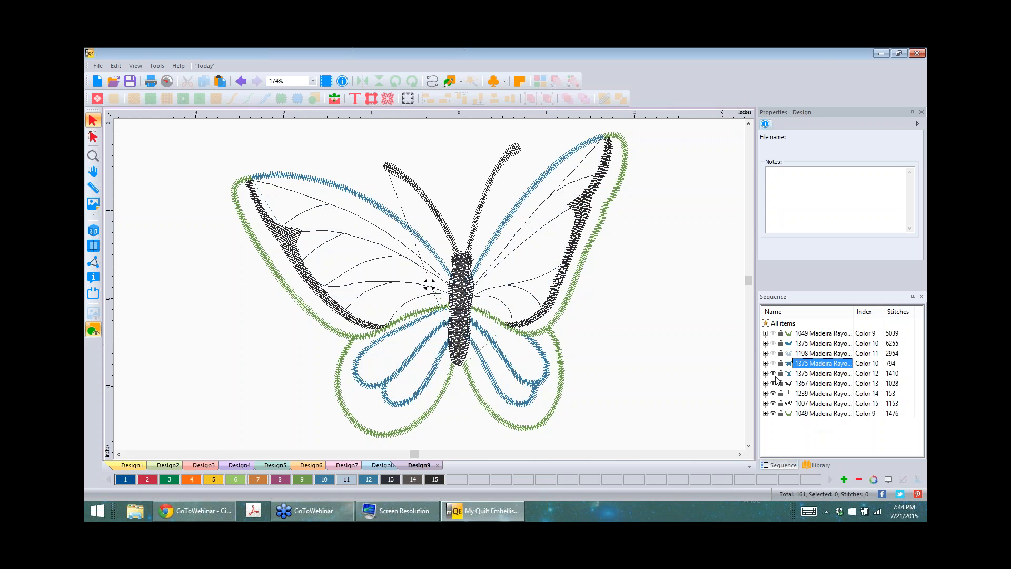
left_click(773, 373)
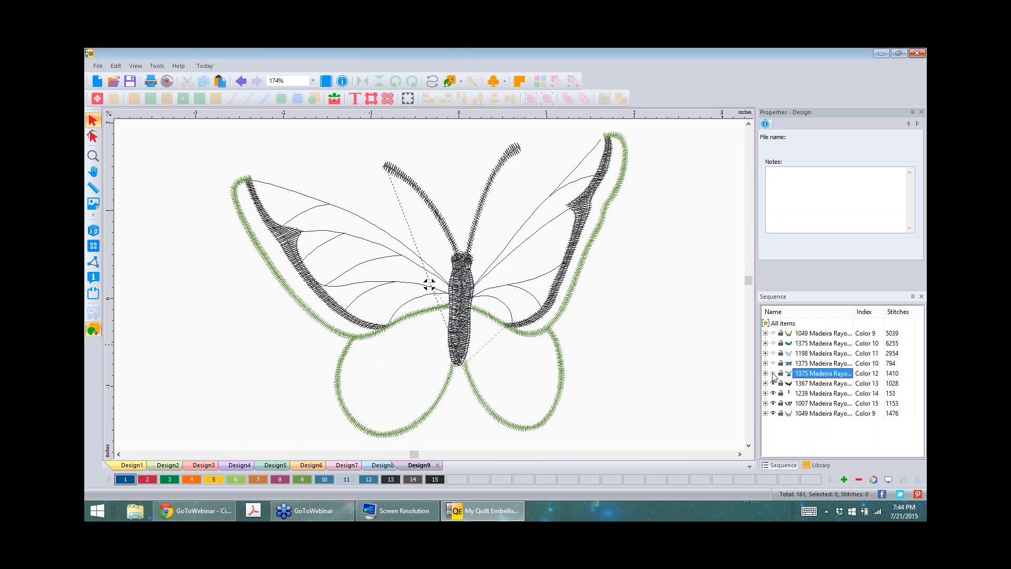
left_click(773, 374)
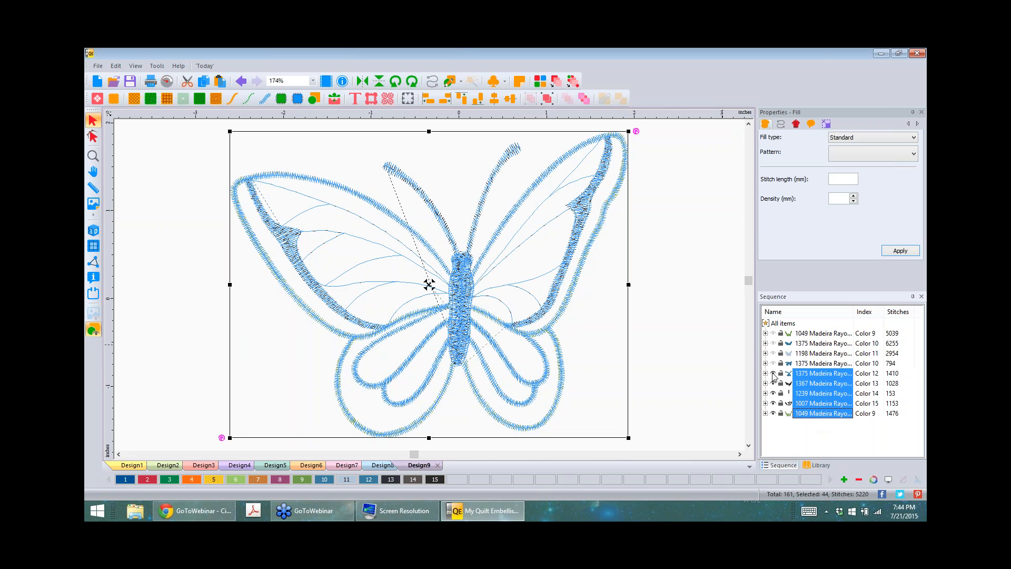
left_click(773, 372)
left_click(773, 383)
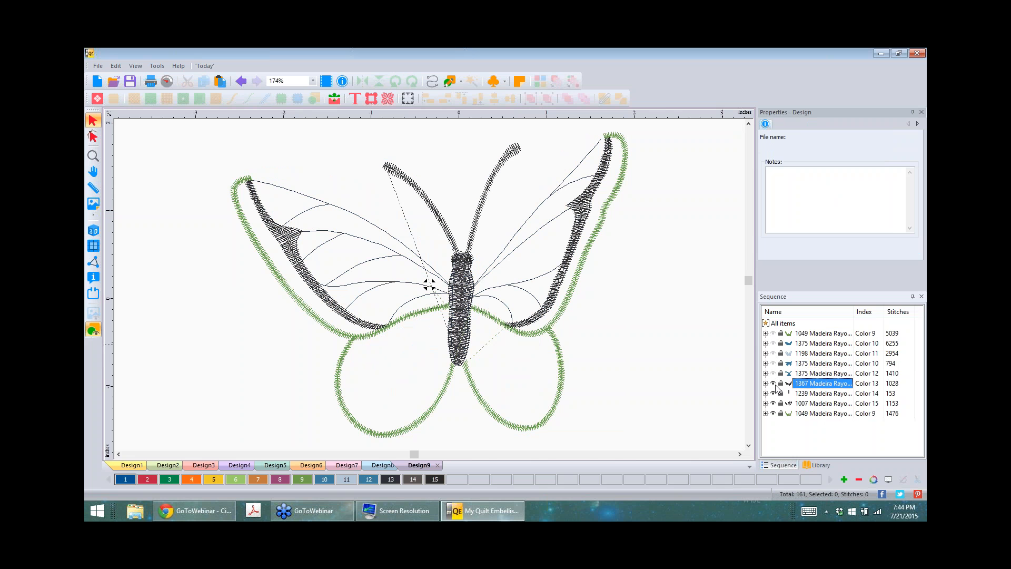
left_click(773, 393)
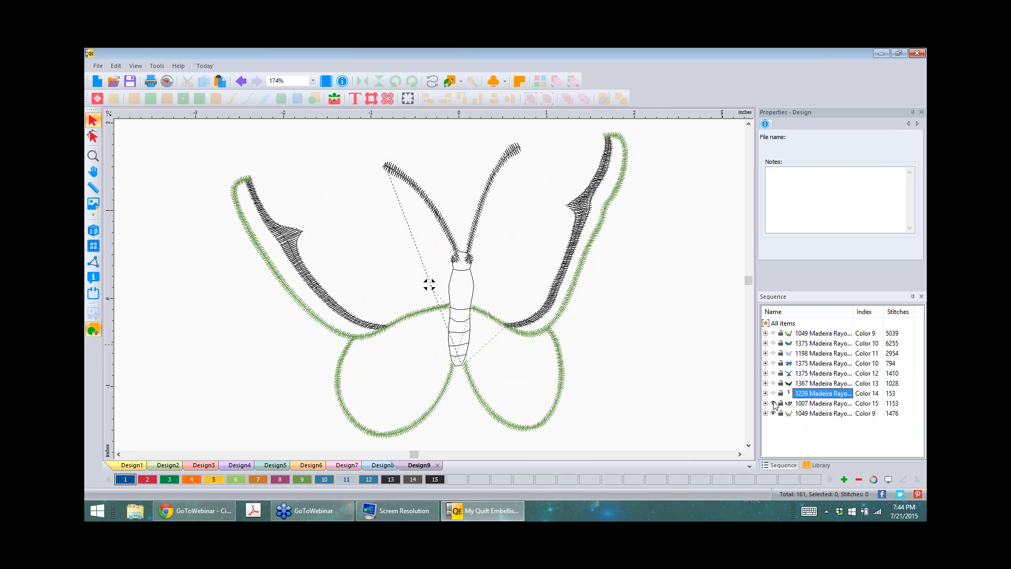
left_click(773, 403)
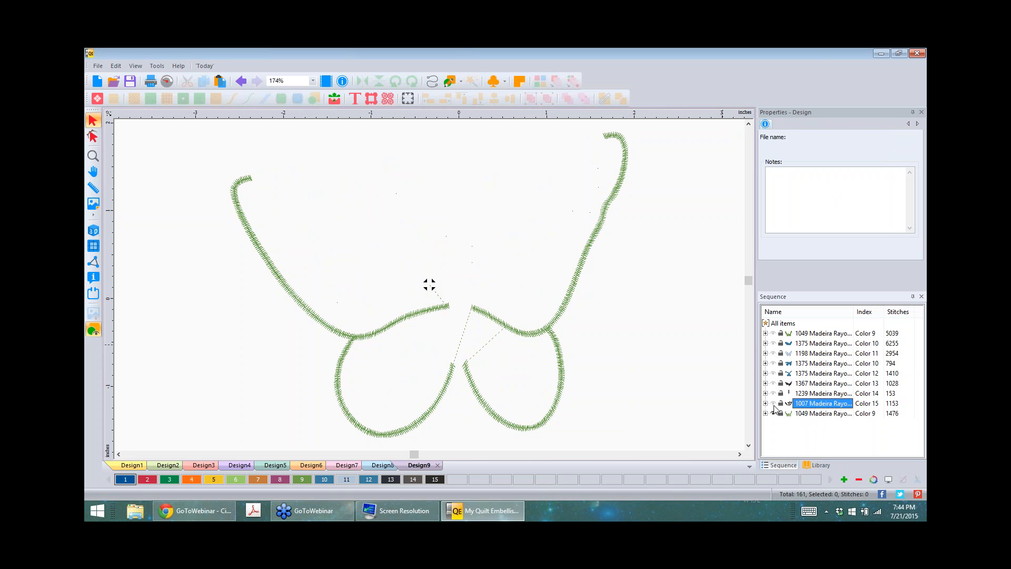
left_click(773, 414)
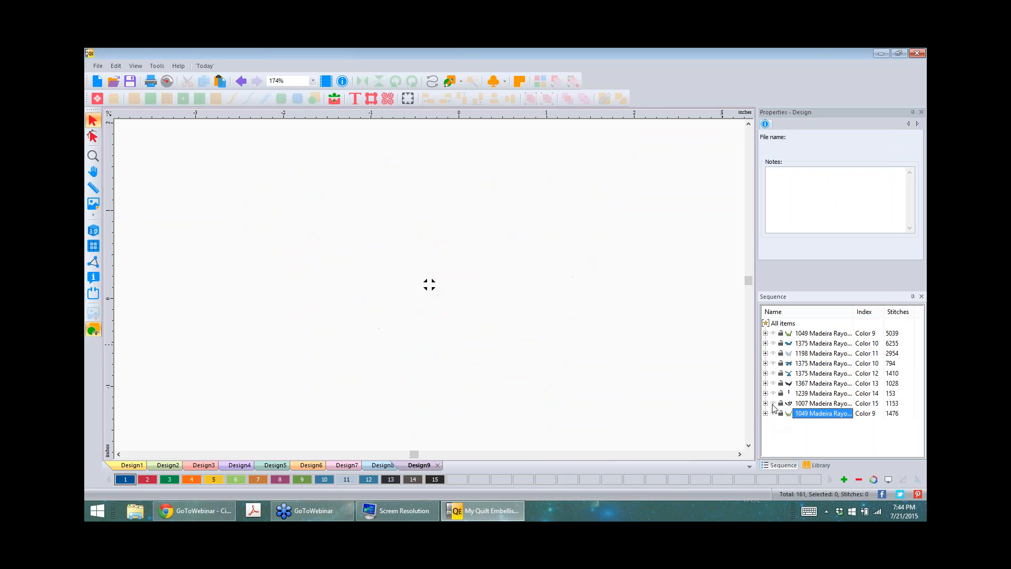
- Show all the hidden color layers of the butterfly again and select the entire design
left_click(824, 363)
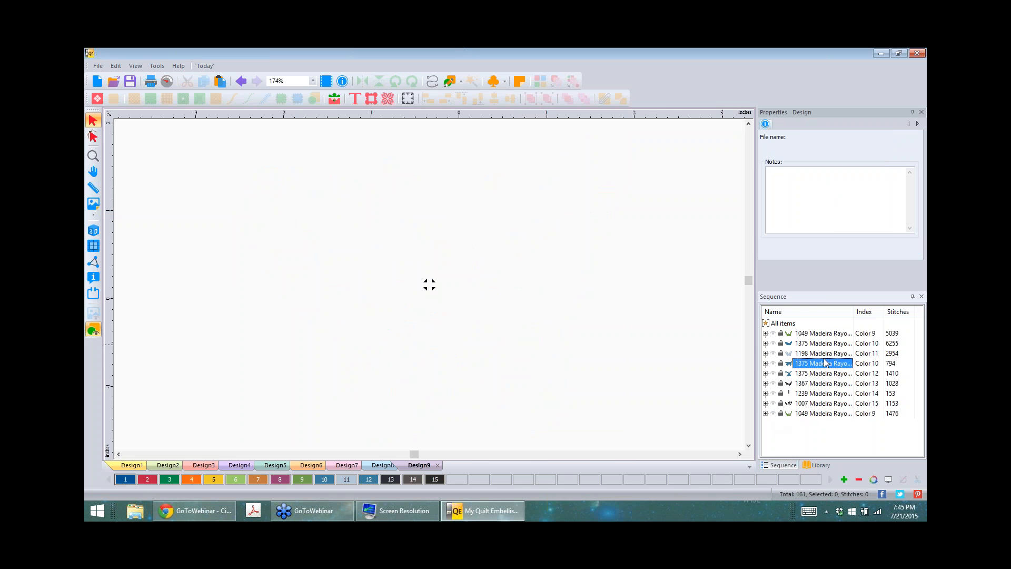
right_click(825, 362)
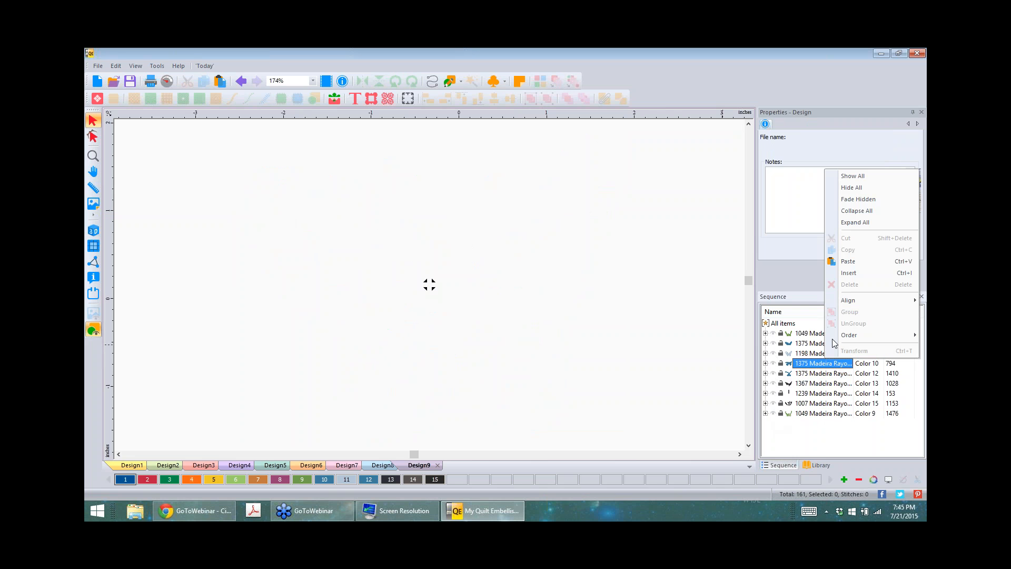
left_click(862, 177)
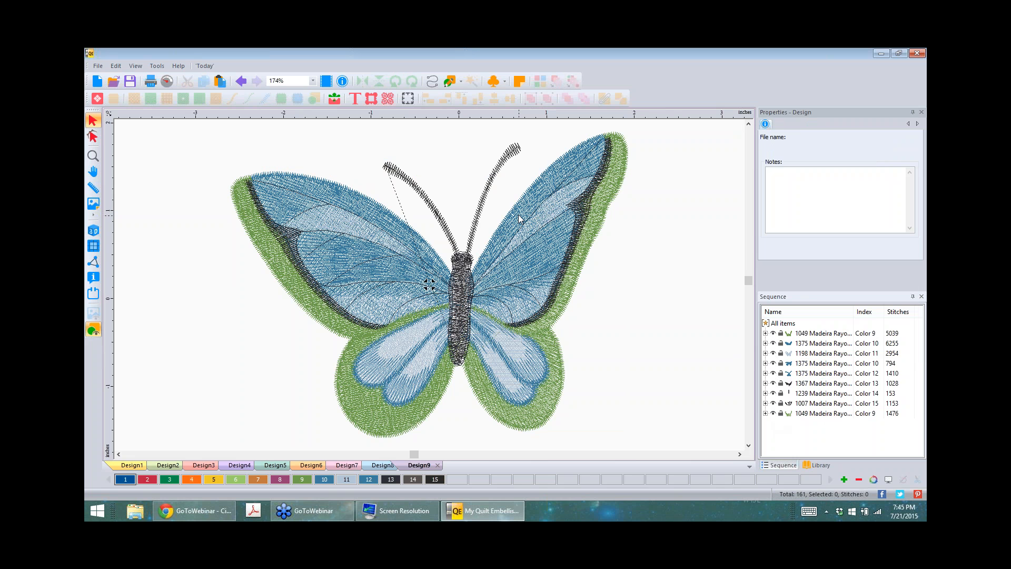
key("ctrl+a")
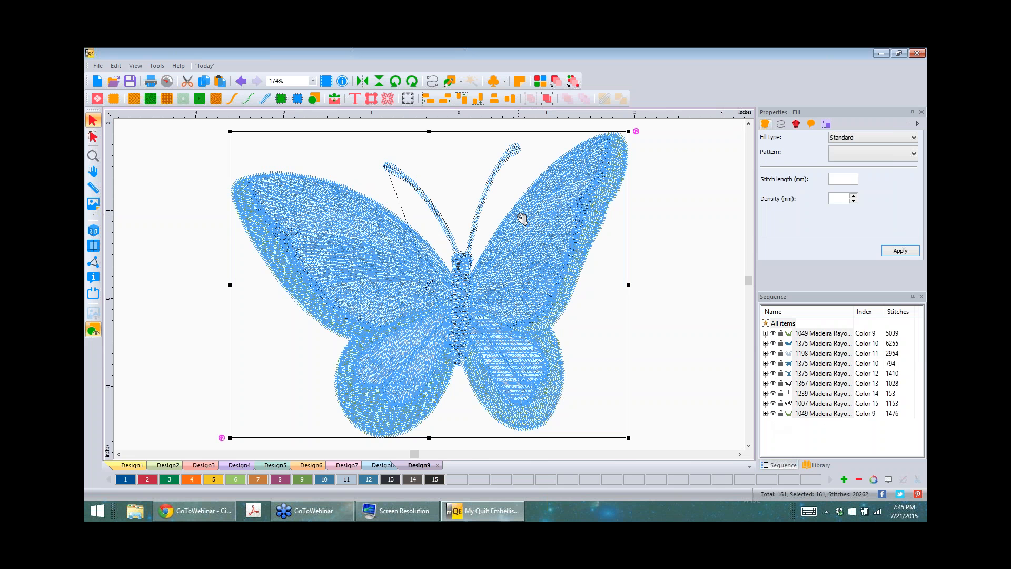
- Create an outline around the whole selected butterfly at a distance of 0 inches
right_click(521, 218)
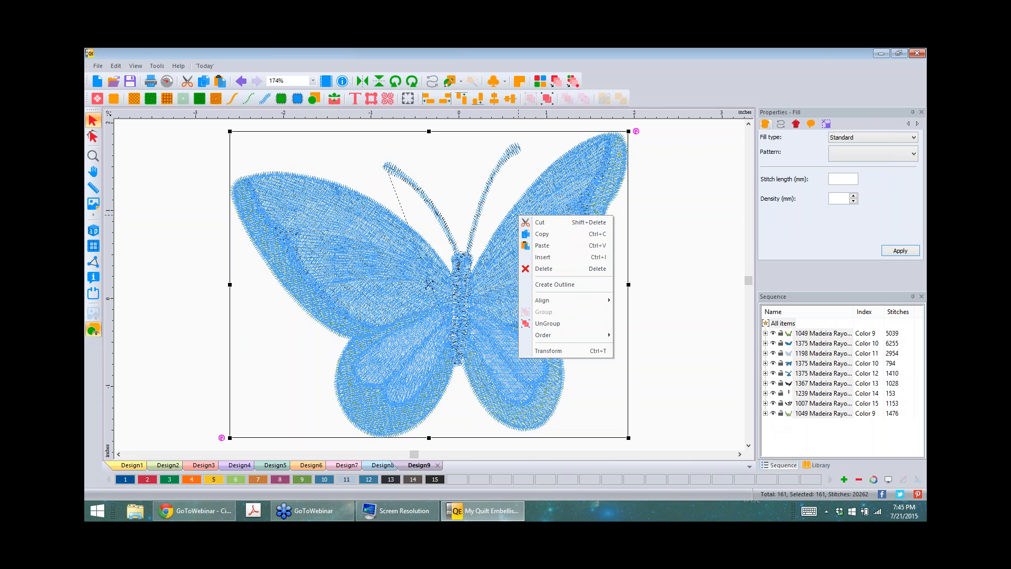
left_click(560, 284)
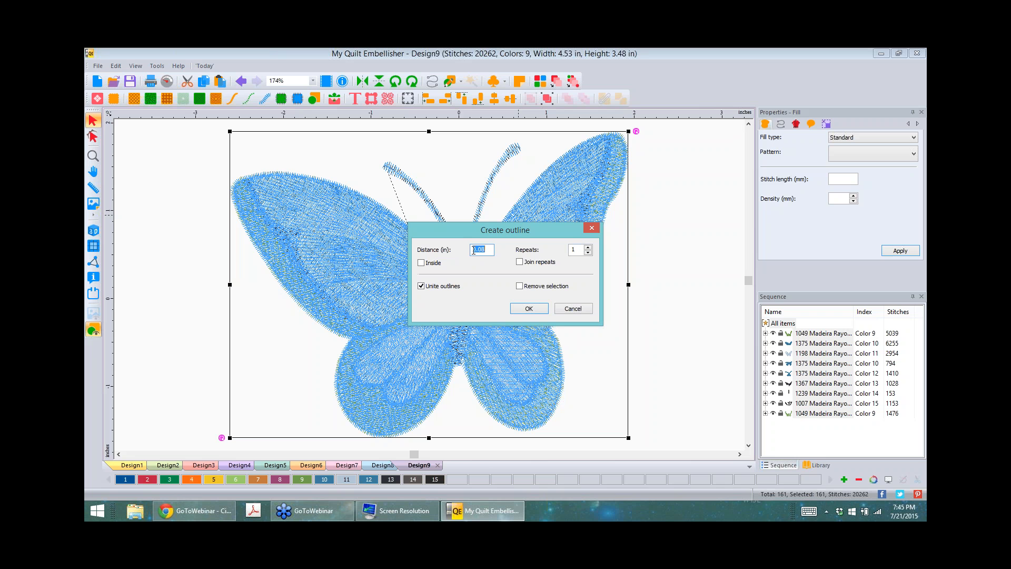
left_click_drag(486, 249, 480, 245)
type("0")
left_click(529, 310)
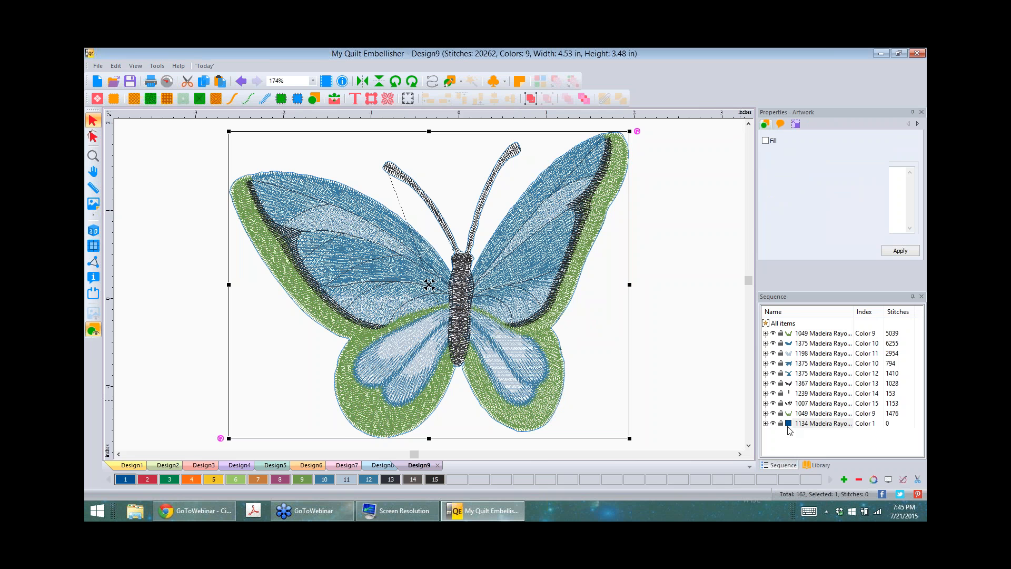
- Select the new outline artwork in the sequence and convert it to a run stitch
double_click(800, 424)
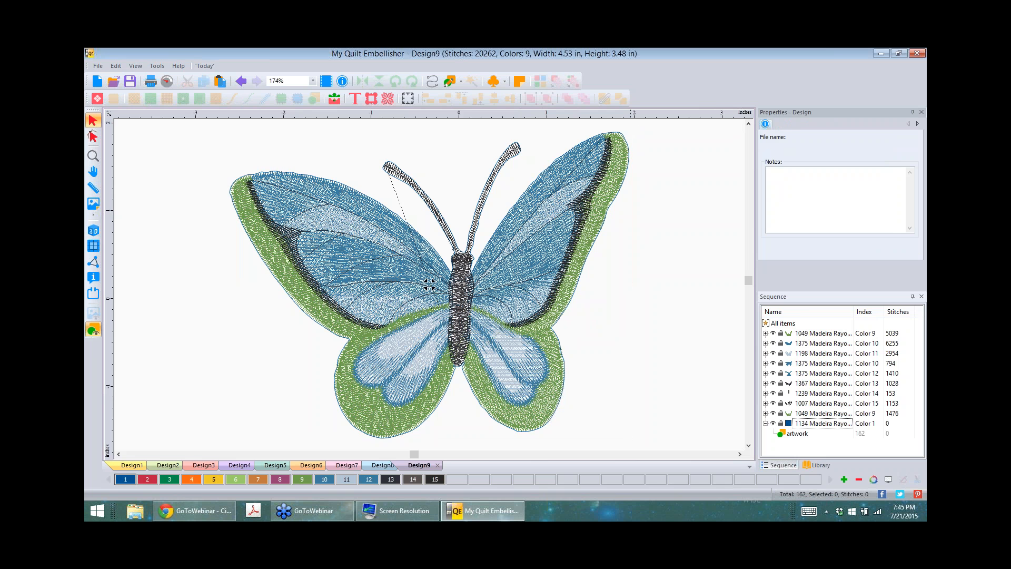
left_click(797, 437)
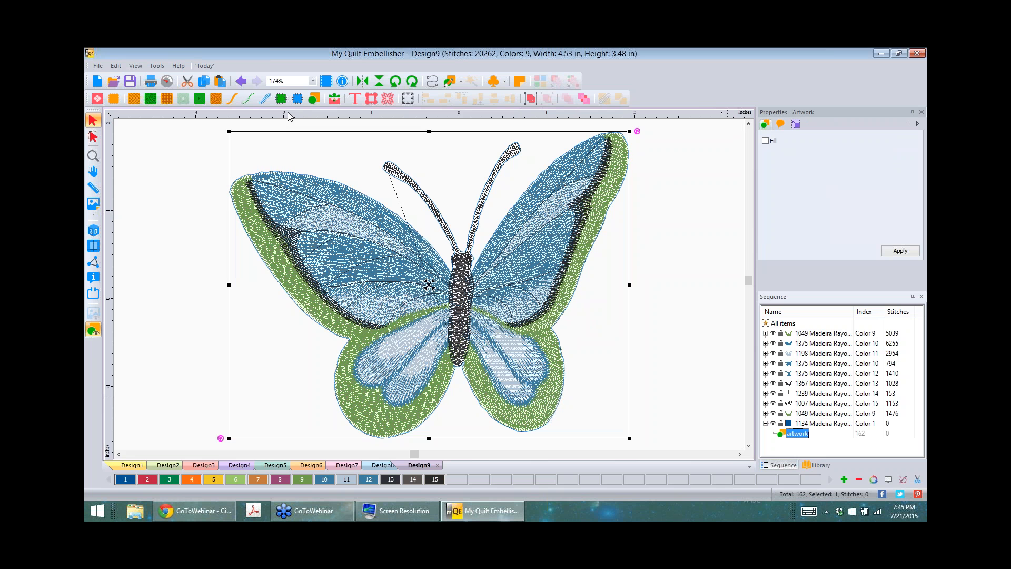
left_click(233, 100)
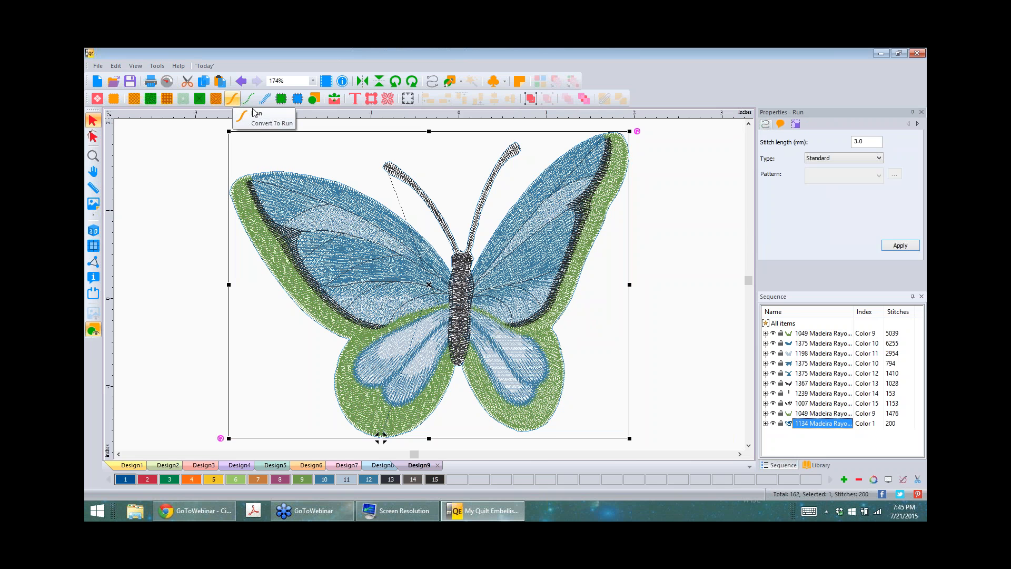
- Hide the last green border and the black antennae layer, check what the Color 13 layer contains, and clear the selection
left_click(773, 413)
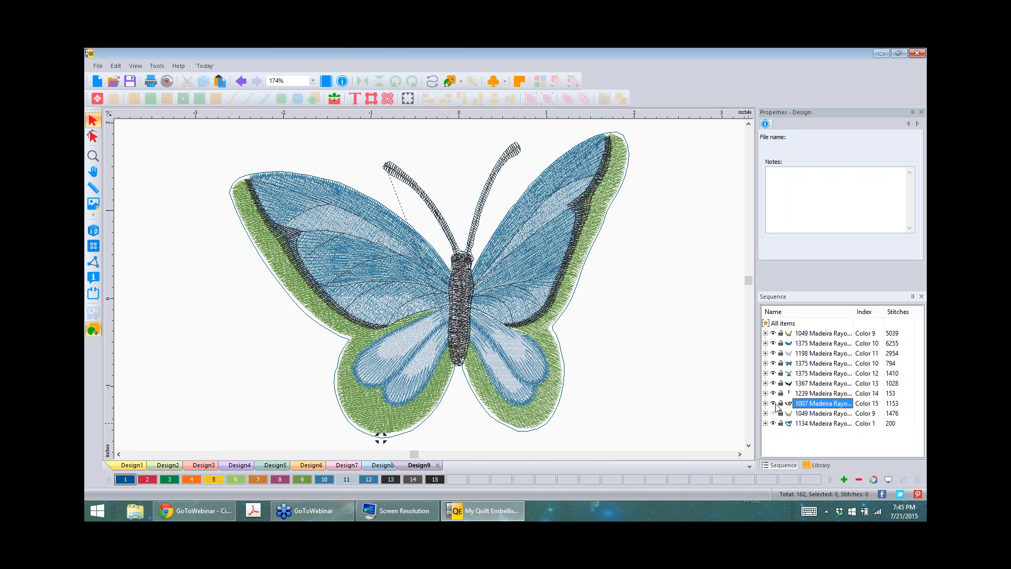
left_click(774, 404)
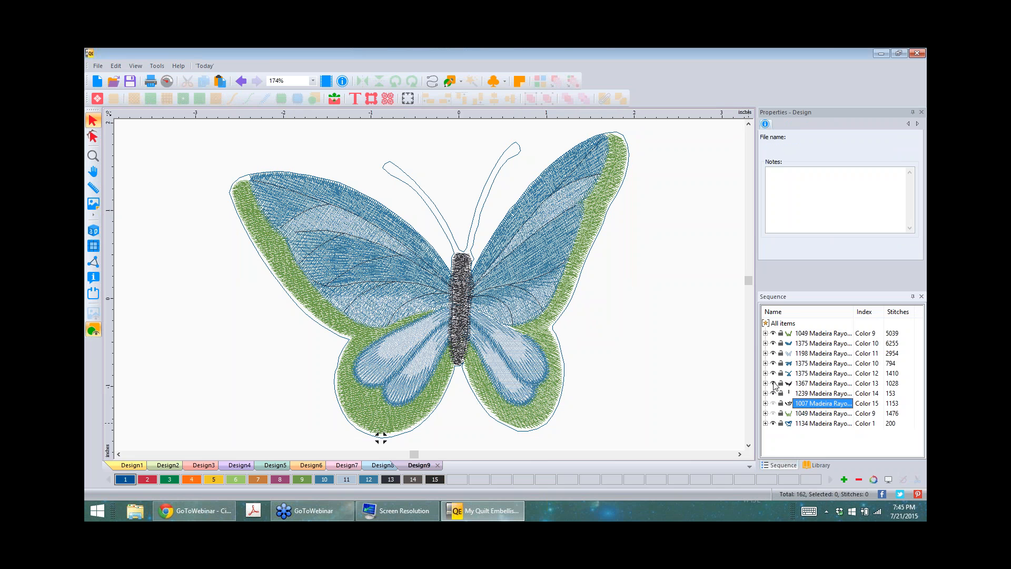
left_click(773, 384)
left_click(774, 383)
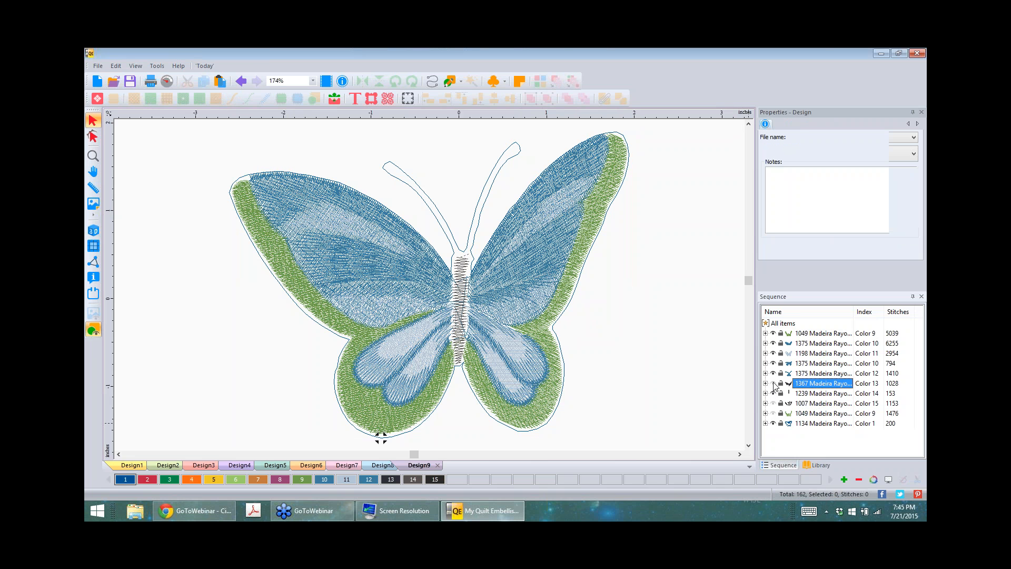
left_click(774, 383)
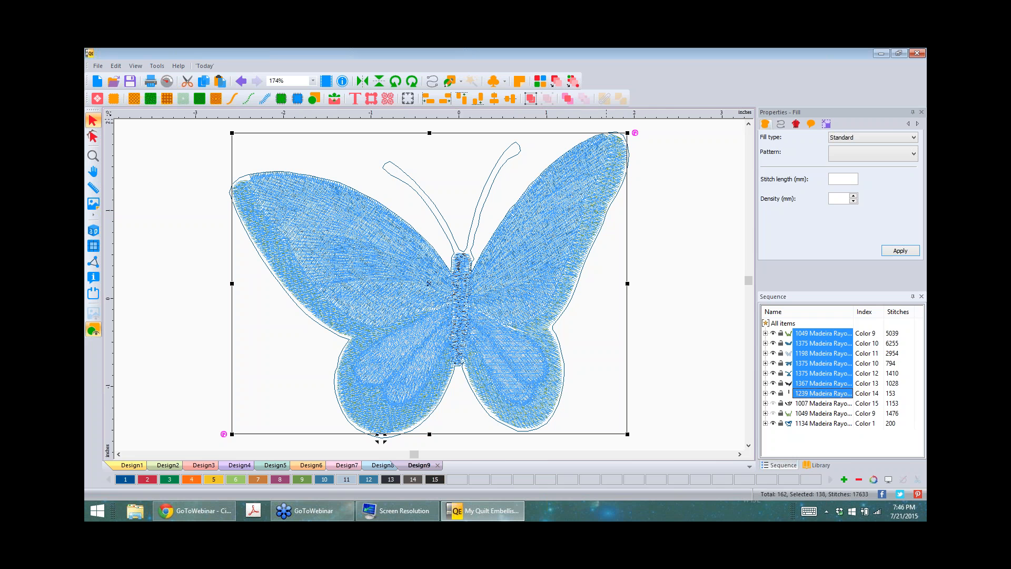
left_click(731, 293)
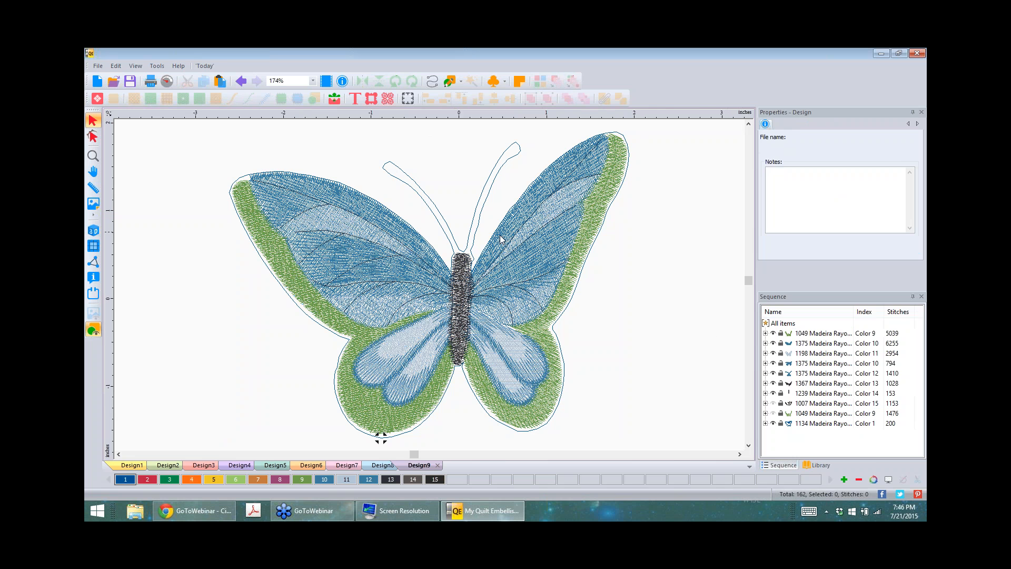
- Select the blue fill of the upper right wing to locate it in the sequence, and collapse all color groups
left_click(500, 235)
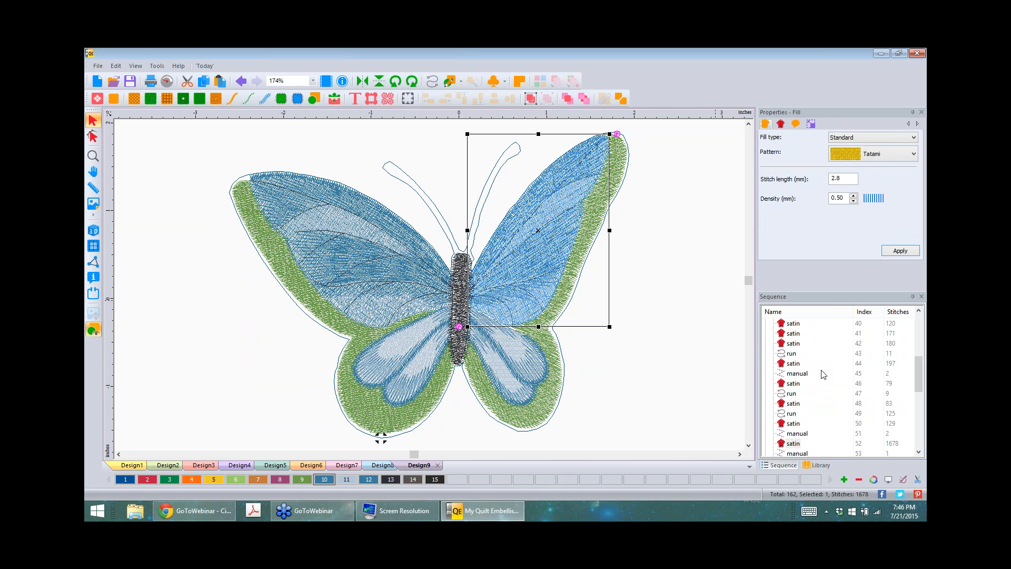
left_click(823, 374)
right_click(823, 372)
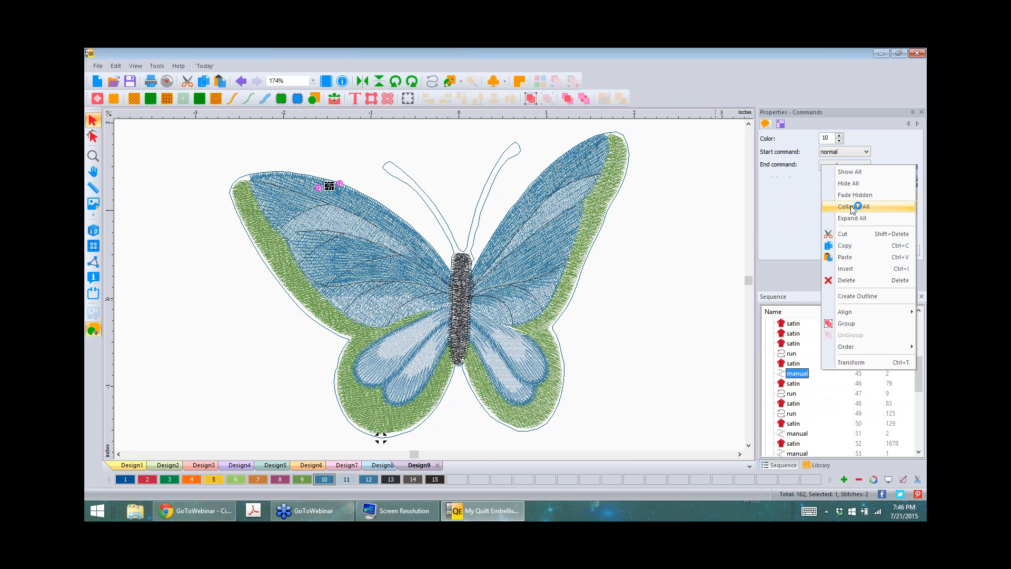
left_click(853, 207)
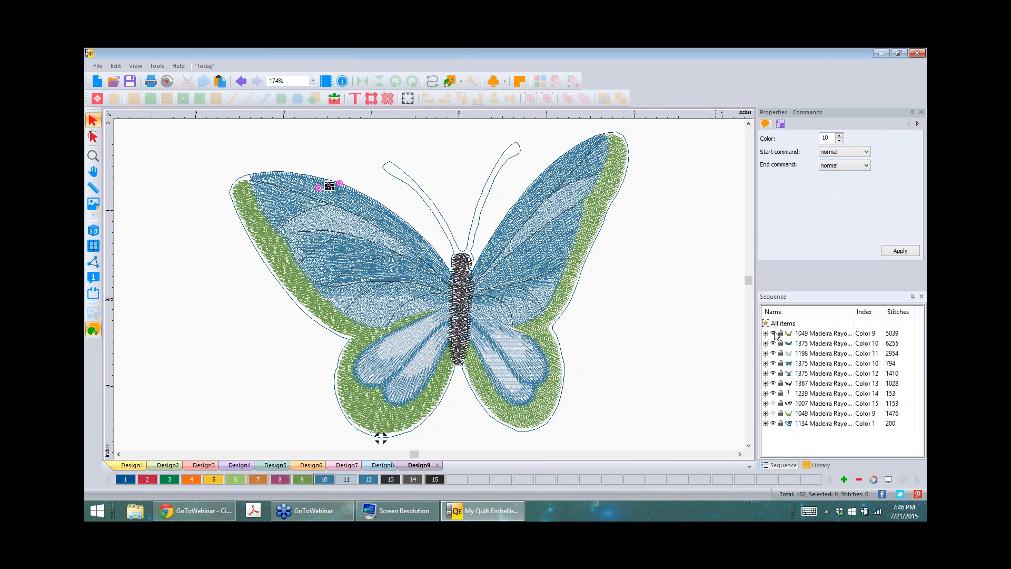
- Hide the first five color layers in the sequence, from the green wing fill through the Color 12 layer
left_click(773, 334)
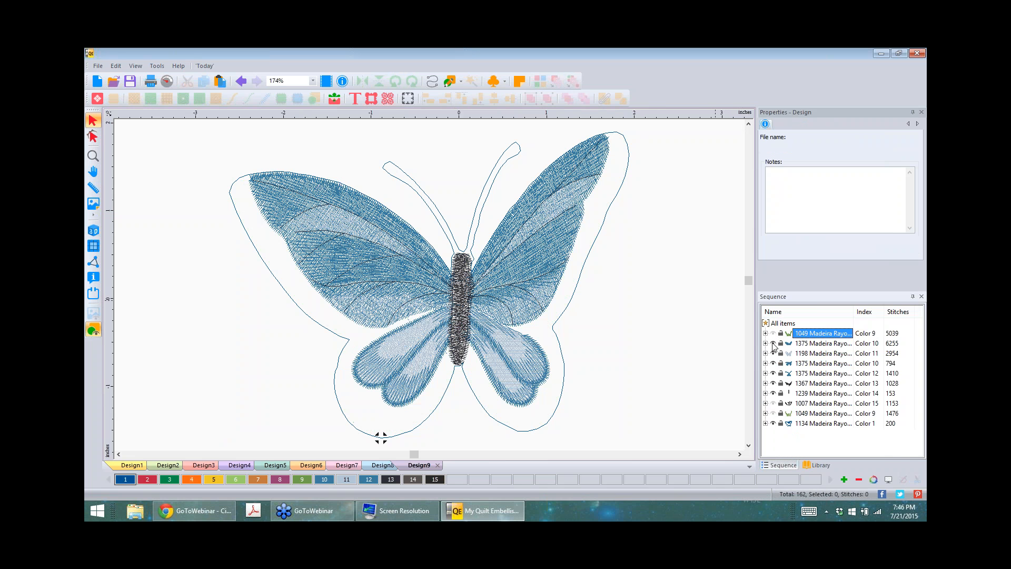
left_click(774, 344)
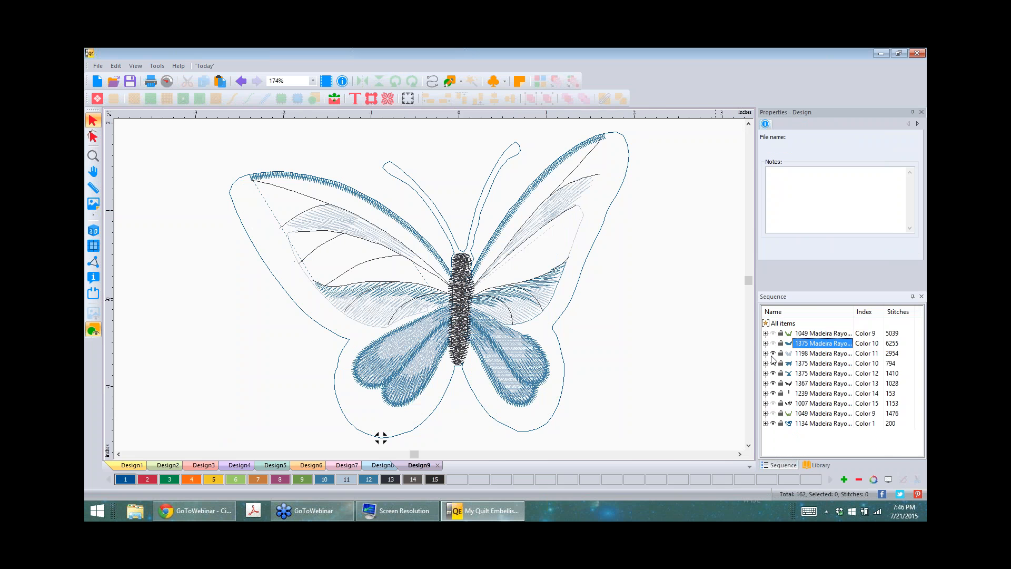
left_click(773, 356)
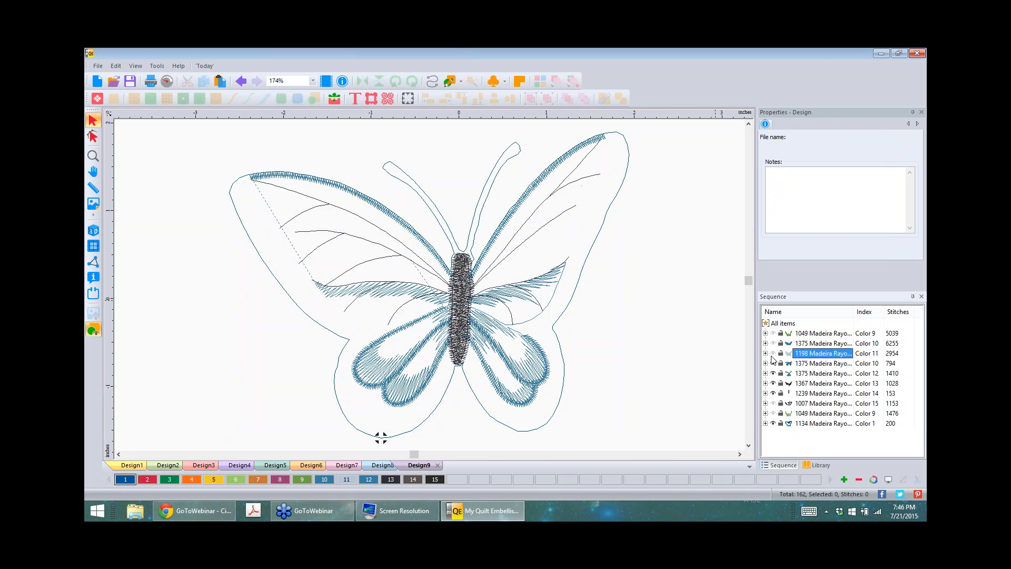
left_click(772, 356)
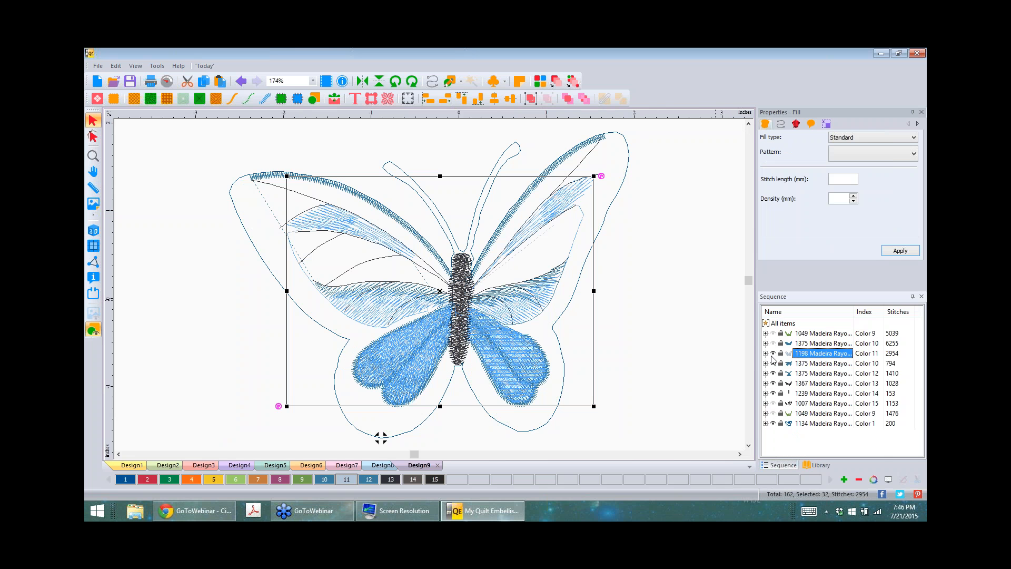
left_click(773, 355)
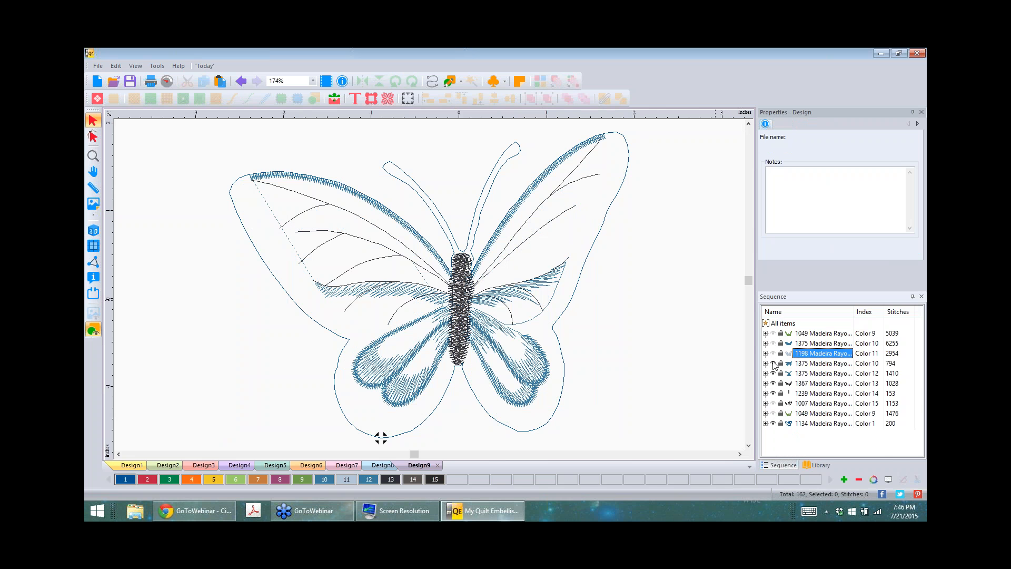
left_click(773, 363)
left_click(773, 373)
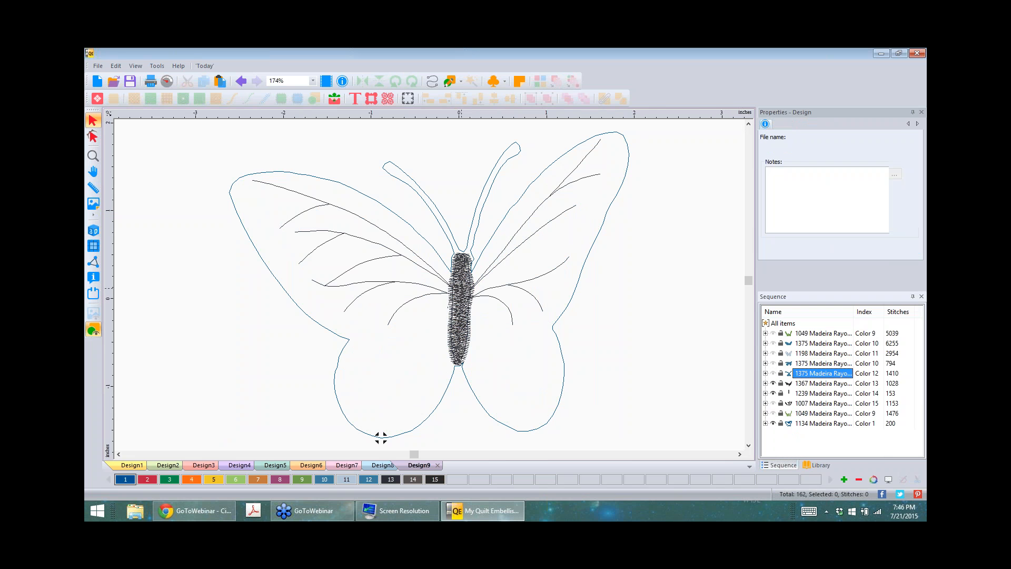
- Delete the satin stitching of the butterfly's body from both the Color 13 and Color 14 layers
left_click(461, 289)
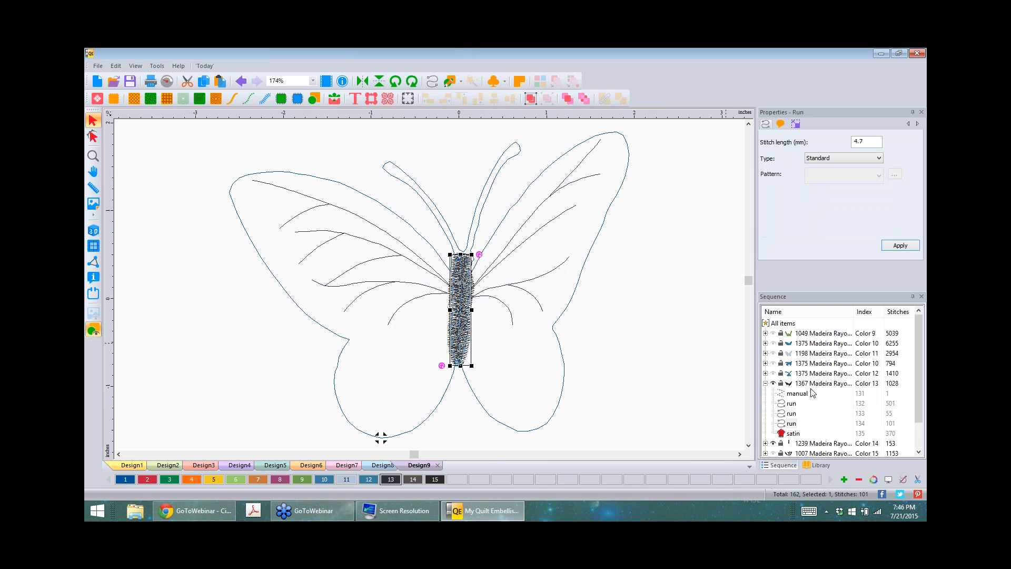
left_click(793, 434)
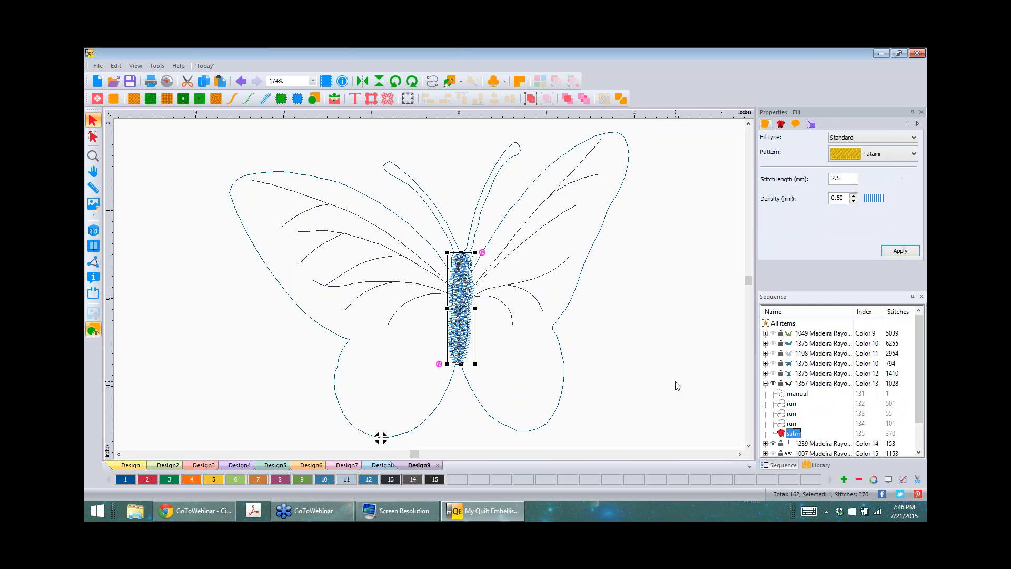
key("Delete")
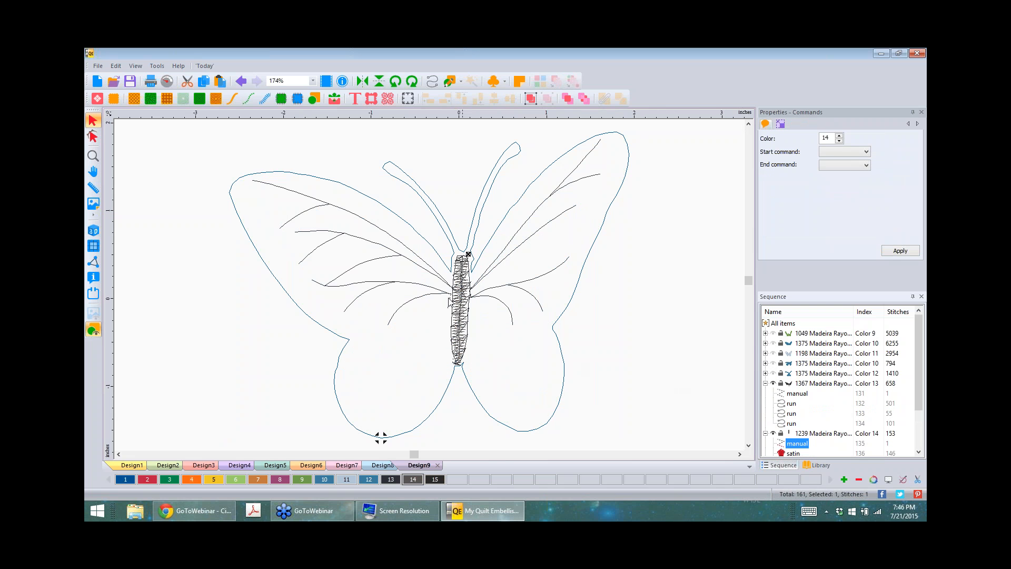
key("Tab")
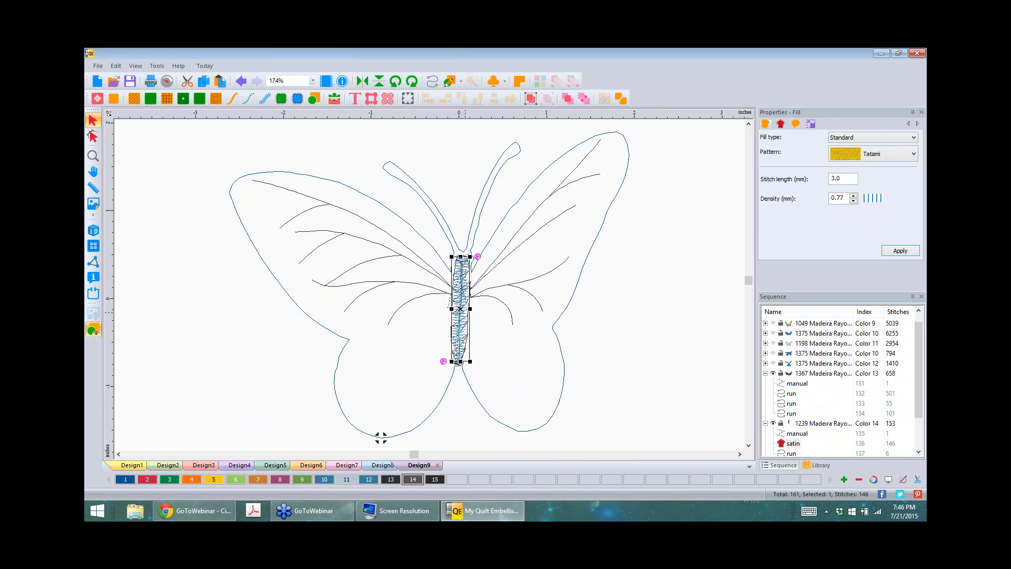
left_click(800, 384)
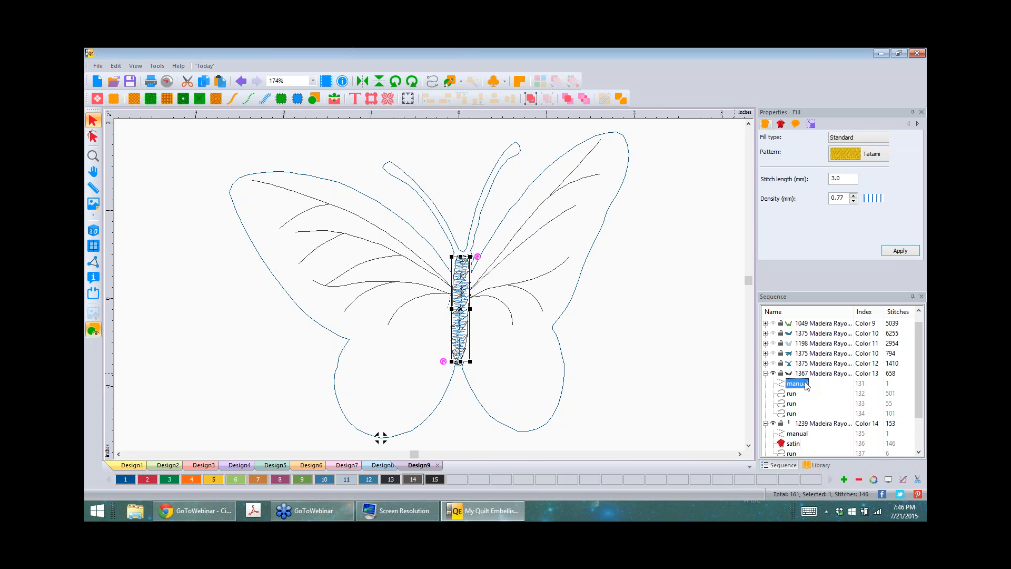
left_click(796, 445)
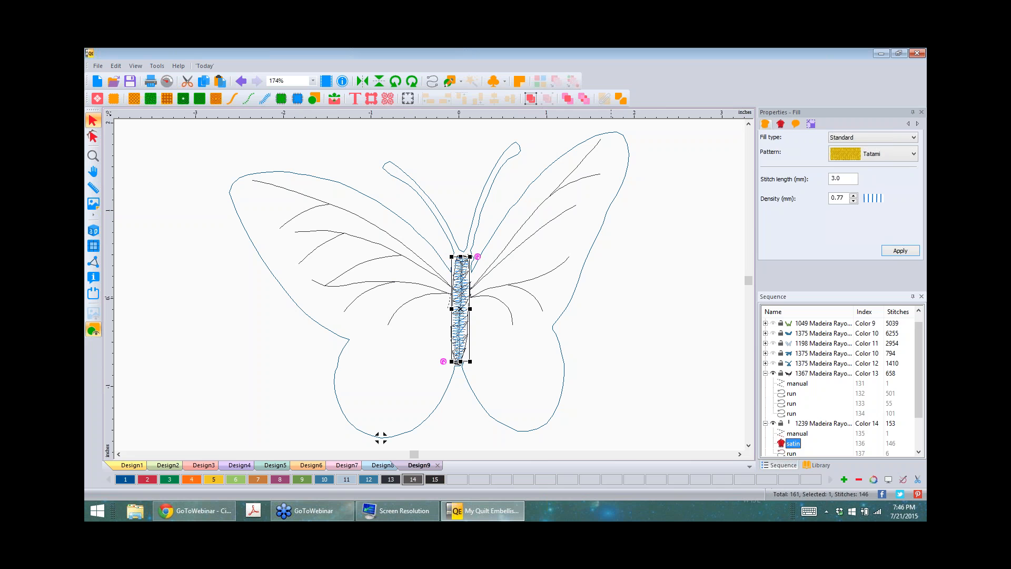
key("Delete")
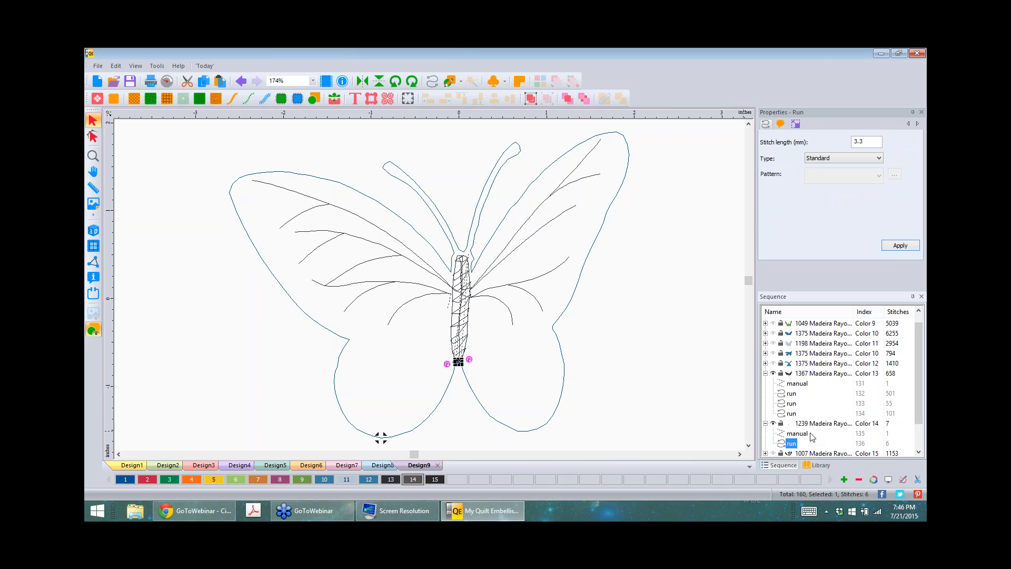
- Delete the rest of the Color 14 layer and the manual stitch from the Color 13 layer
left_click(829, 426)
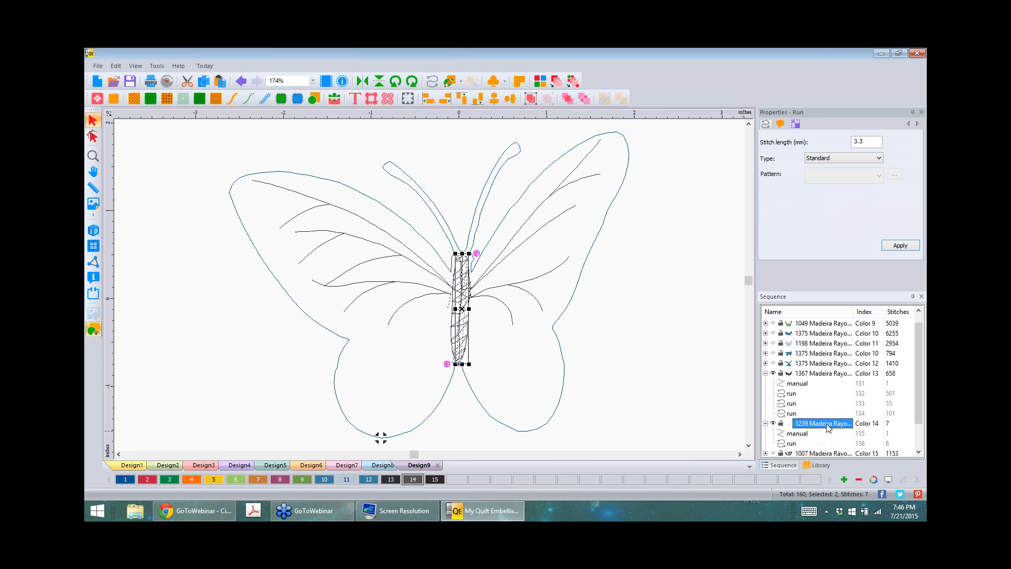
key("Delete")
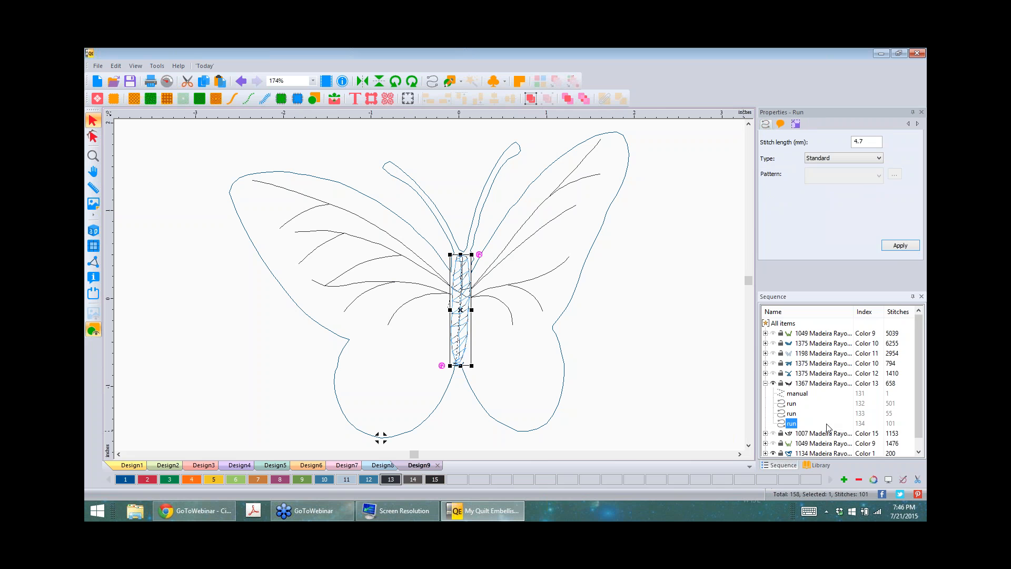
left_click(795, 394)
key("Delete")
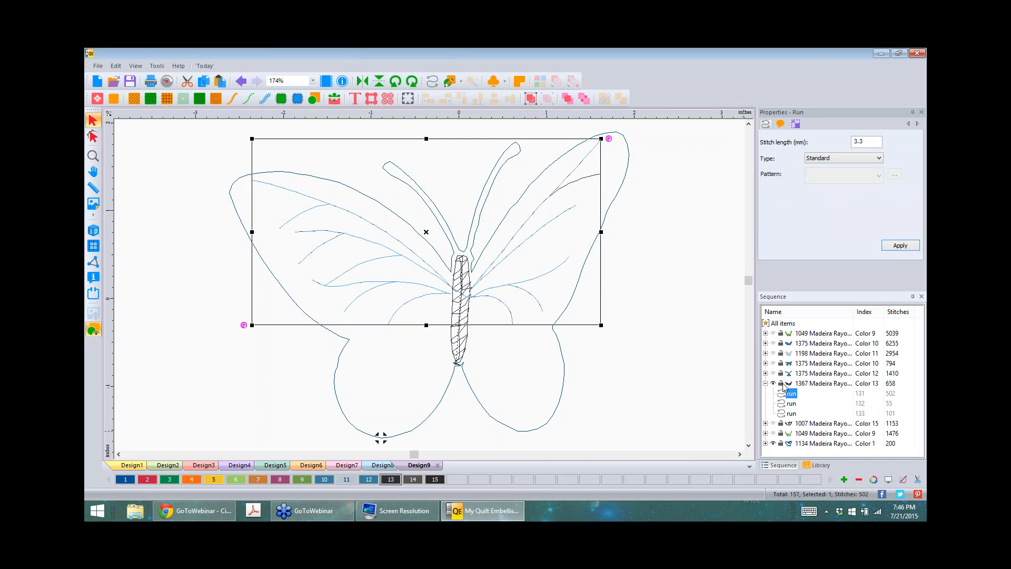
- Delete the run stitching that crisscrosses the butterfly's body and the short separate vein run in the upper right wing
left_click(792, 411)
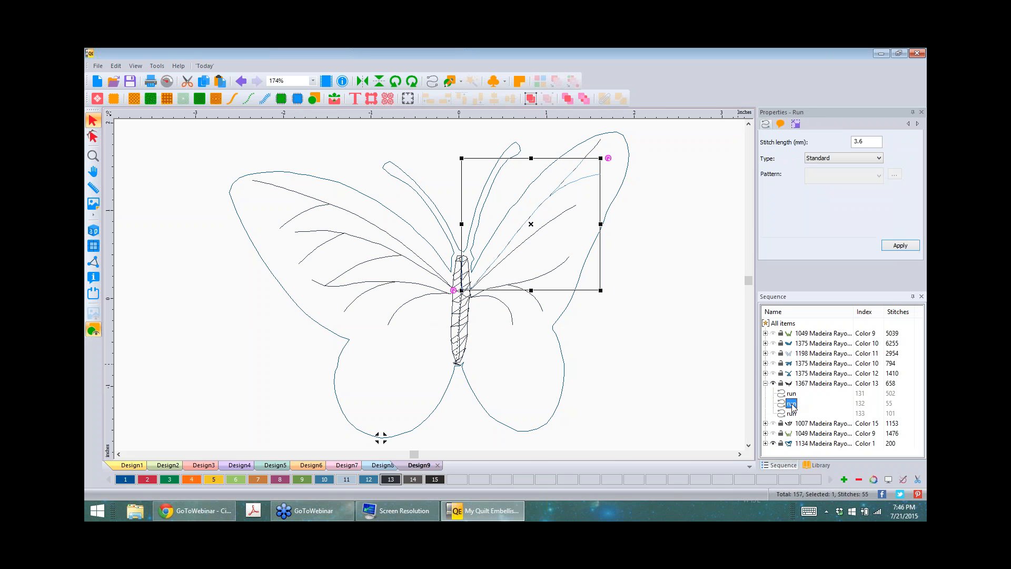
left_click(766, 423)
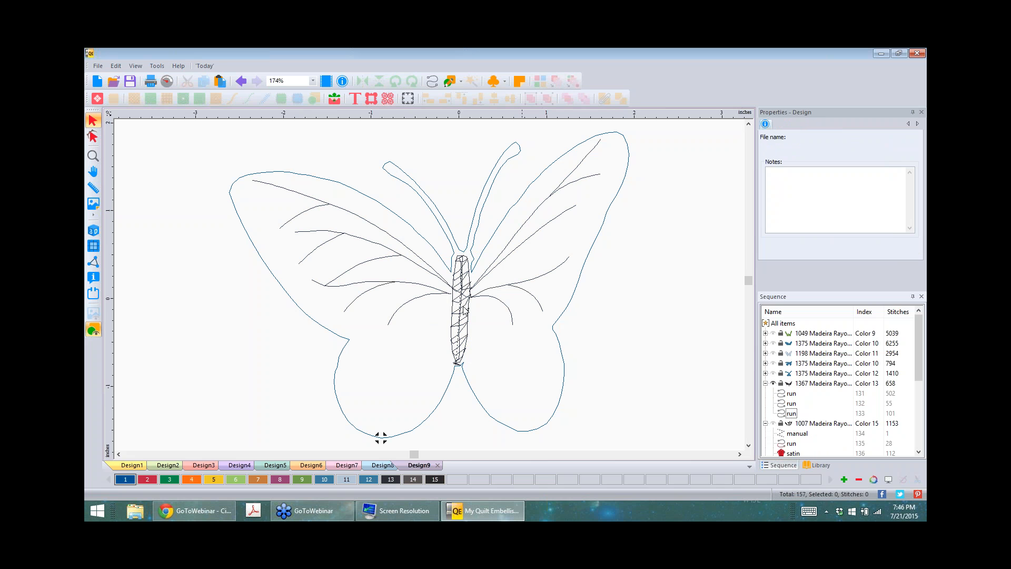
left_click(460, 311)
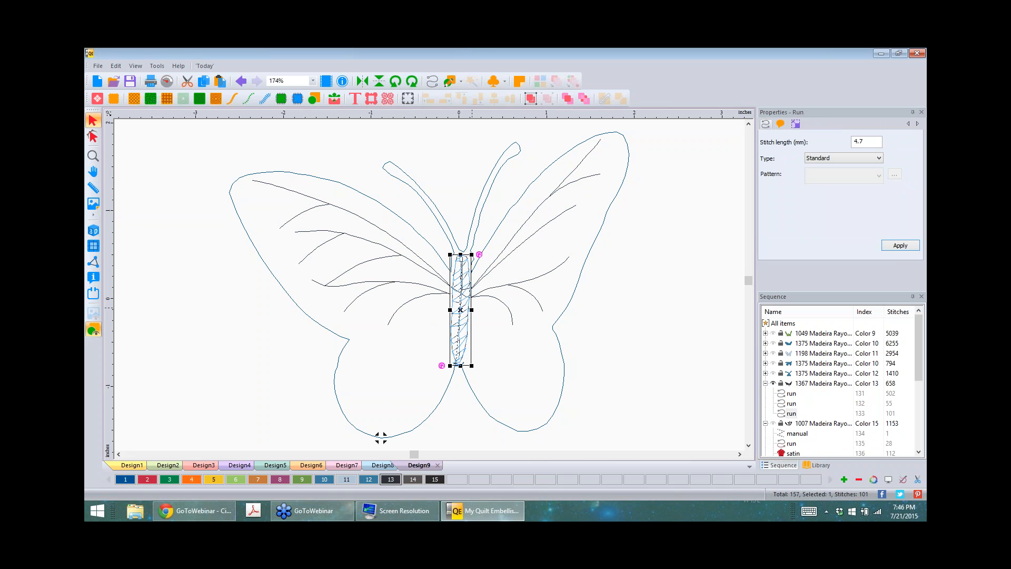
key("Delete")
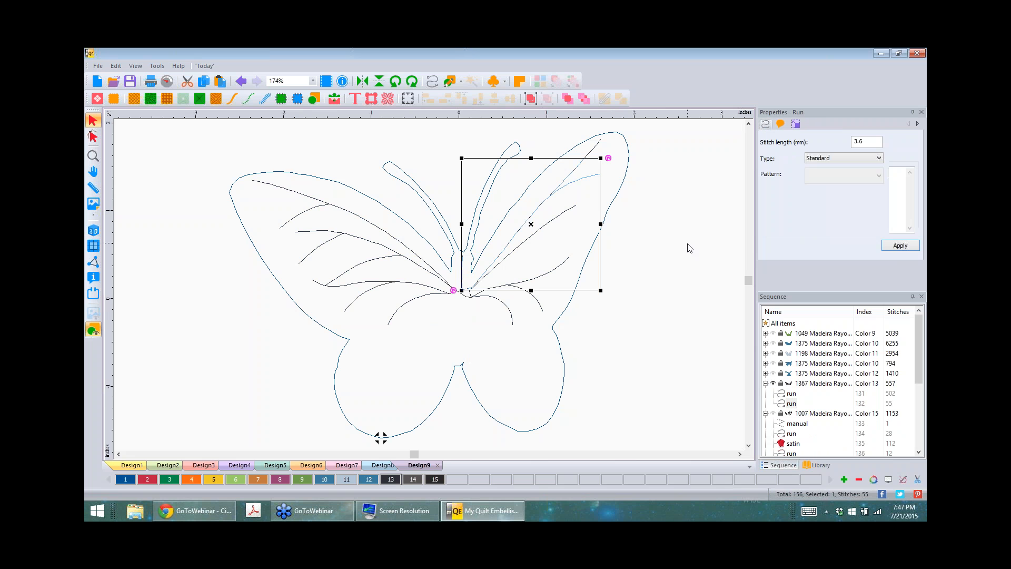
left_click(688, 246)
left_click(462, 289)
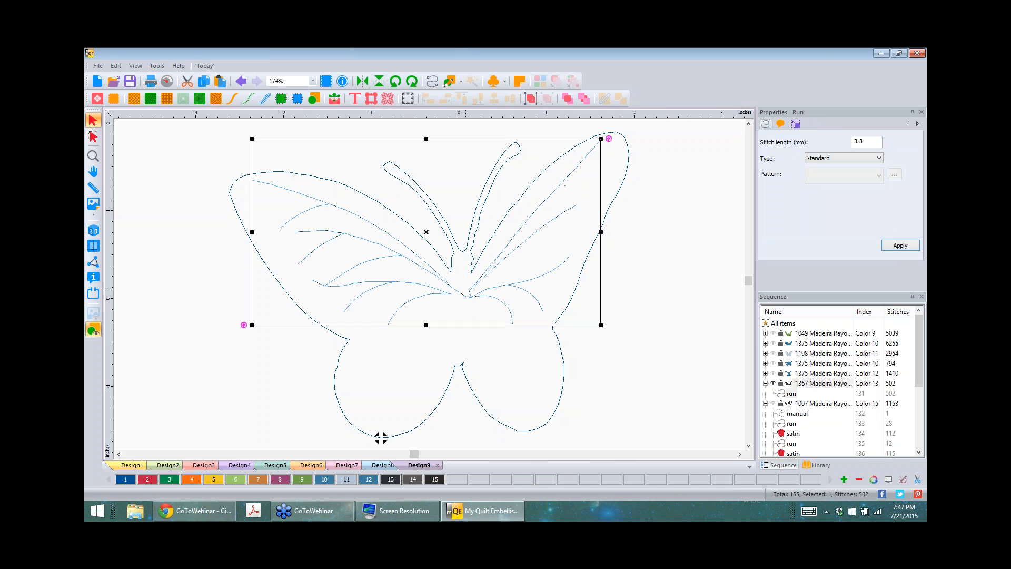
- Delete the remaining Color 13 run stitching that forms the wing veins, leaving only the butterfly outline in view
key("Delete")
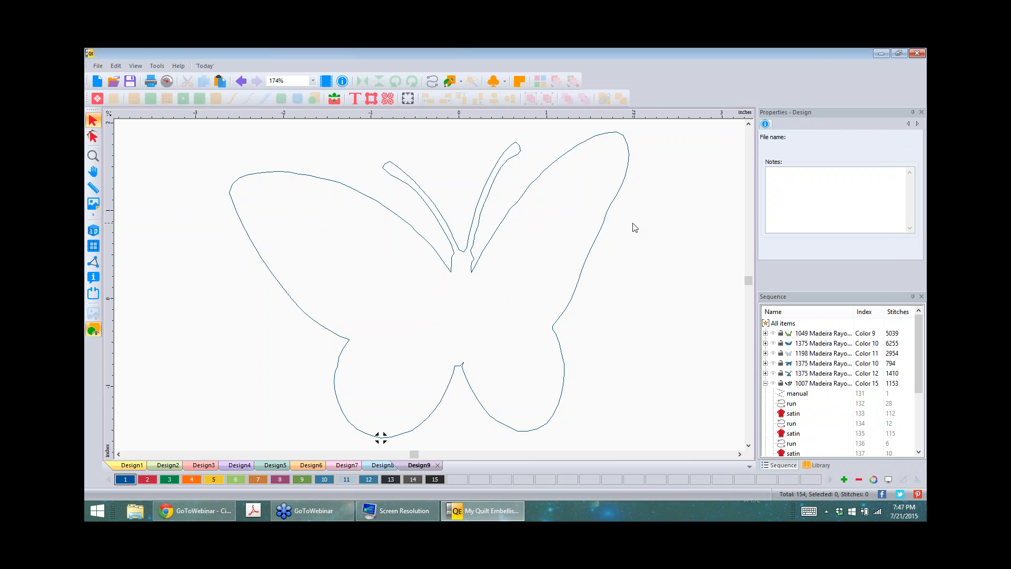
scroll(650, 237, "down", 9)
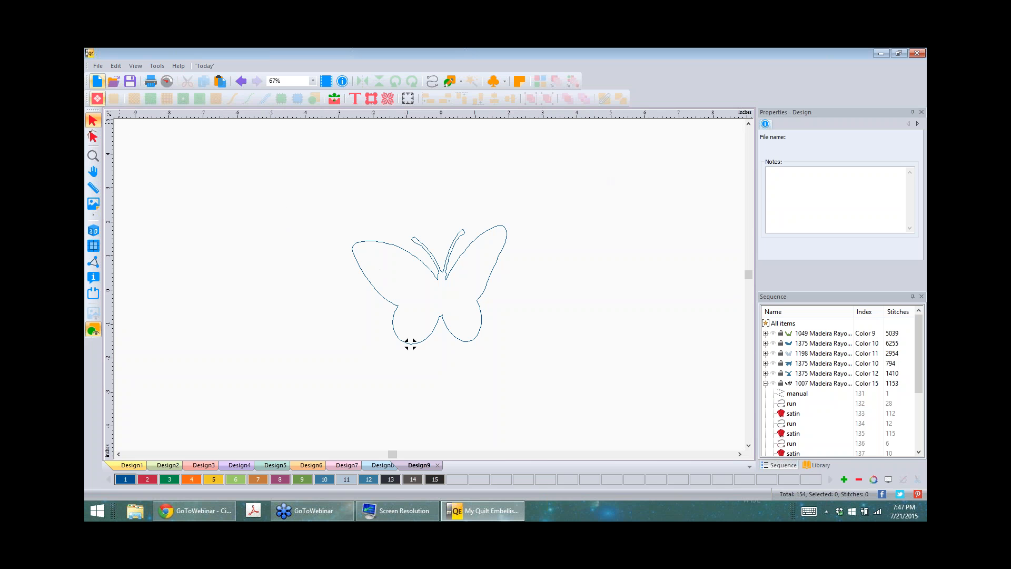
- Start a new design and browse the quilt block library's Circle Blocks, Classic Stars, Drunkard's Paths and Fans--Curved categories
left_click(97, 80)
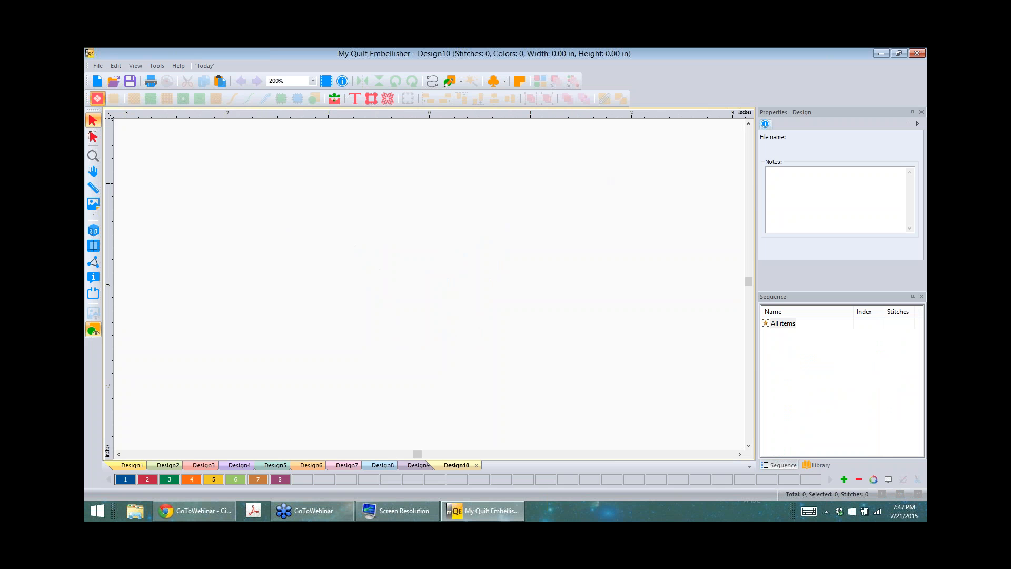
left_click(97, 98)
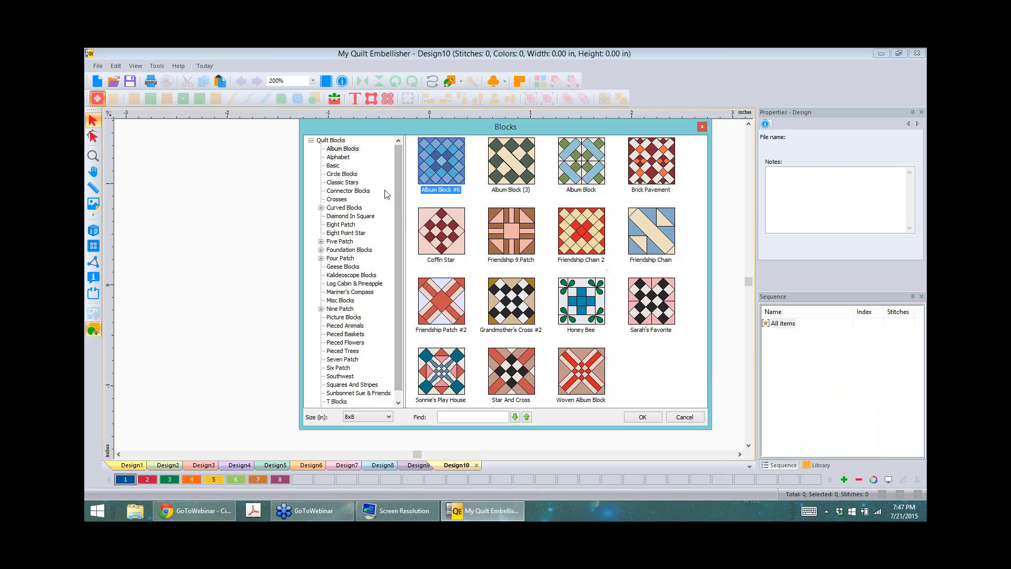
left_click(351, 176)
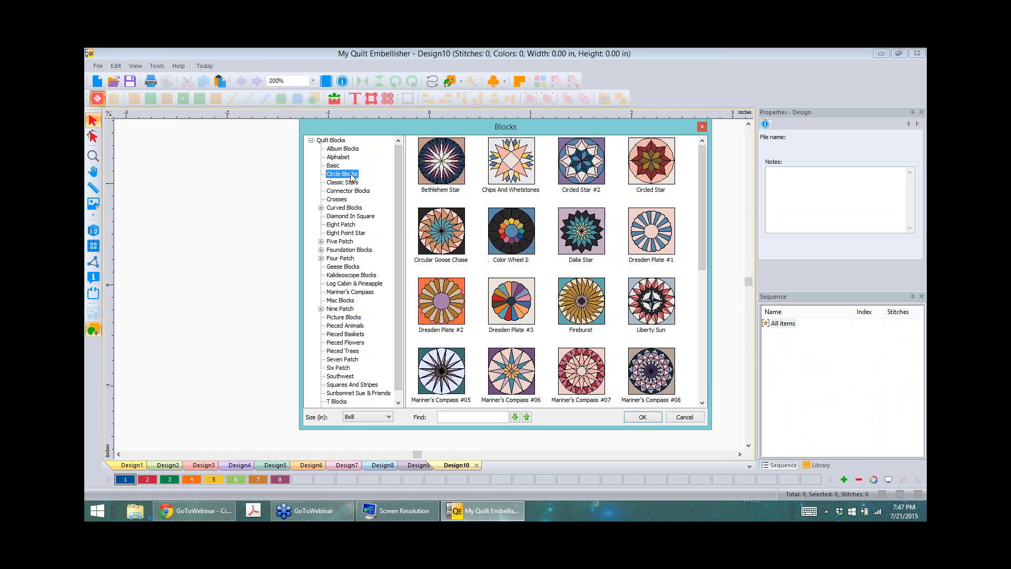
left_click(345, 182)
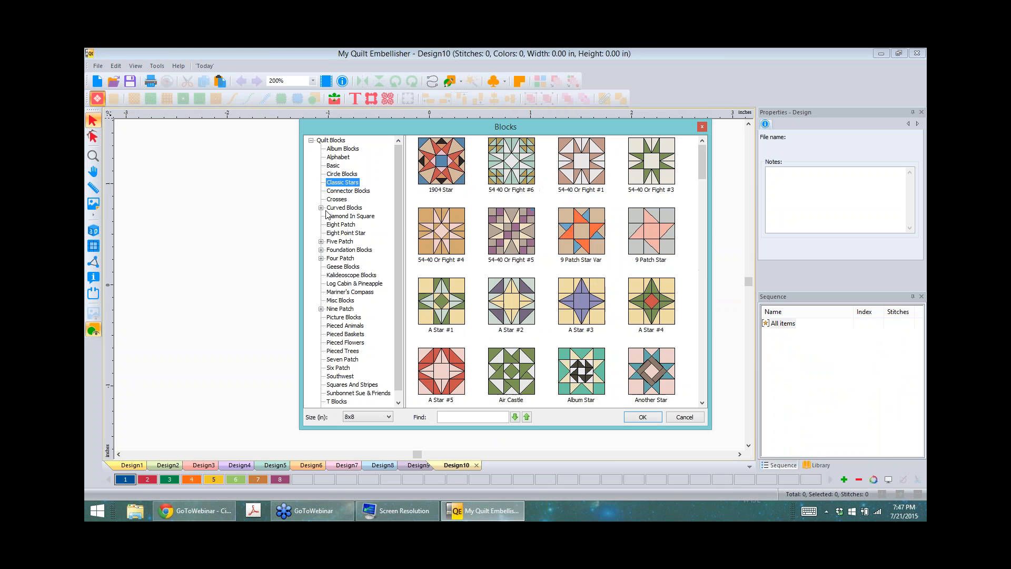
left_click(320, 208)
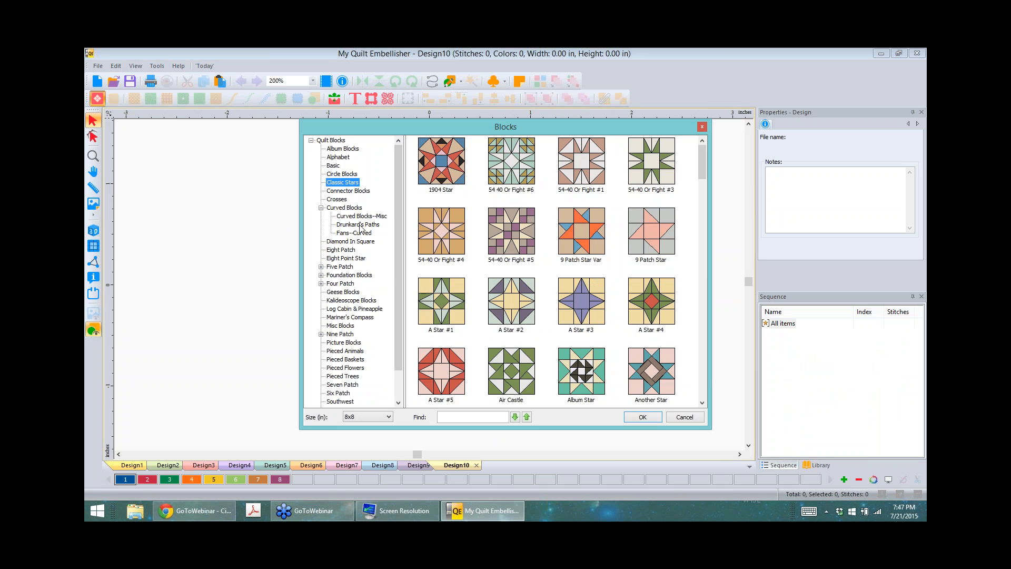
left_click(361, 226)
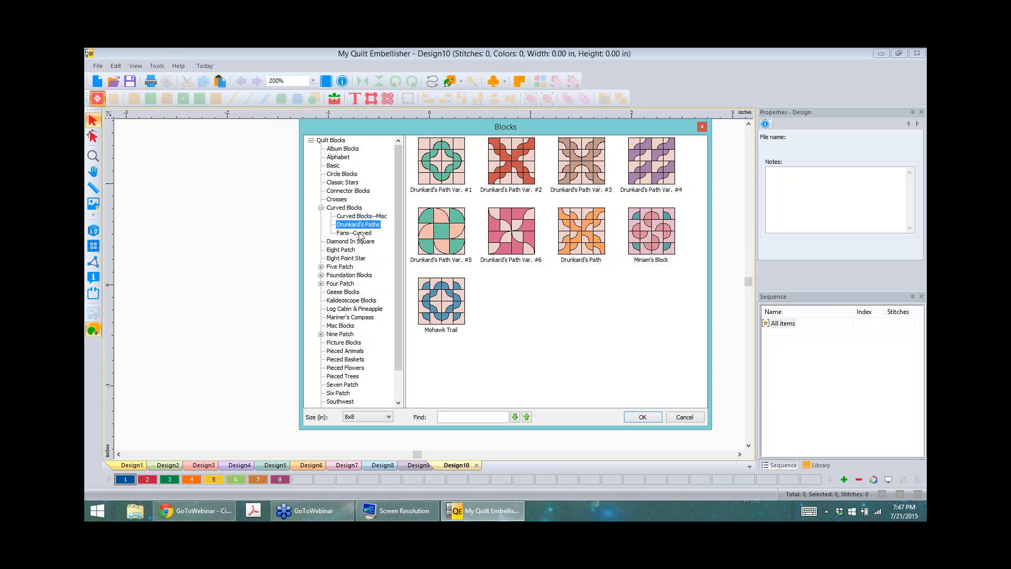
left_click(360, 233)
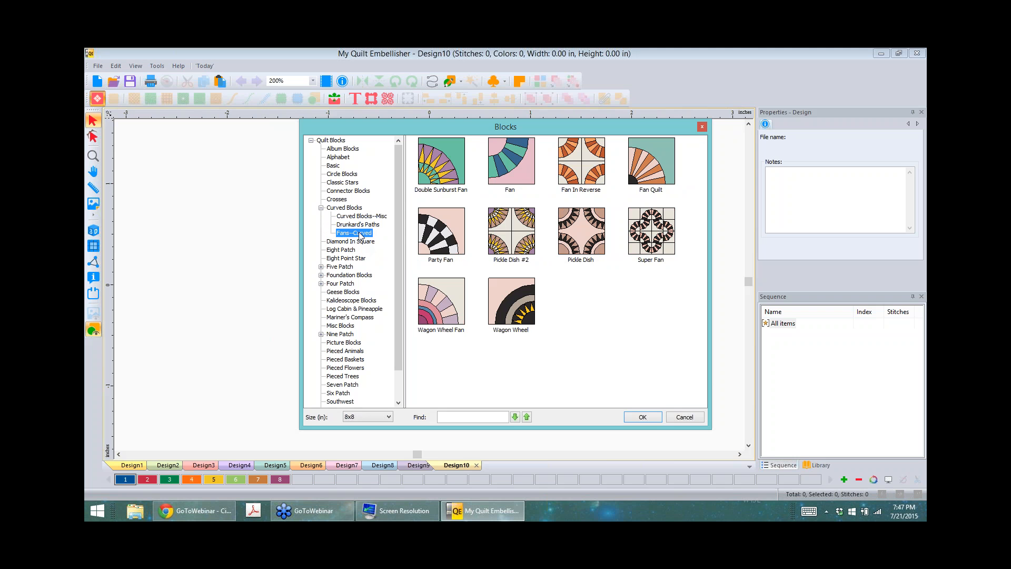
- Insert the Butterfly block from the Basic category at the 8x8 in size
left_click(333, 166)
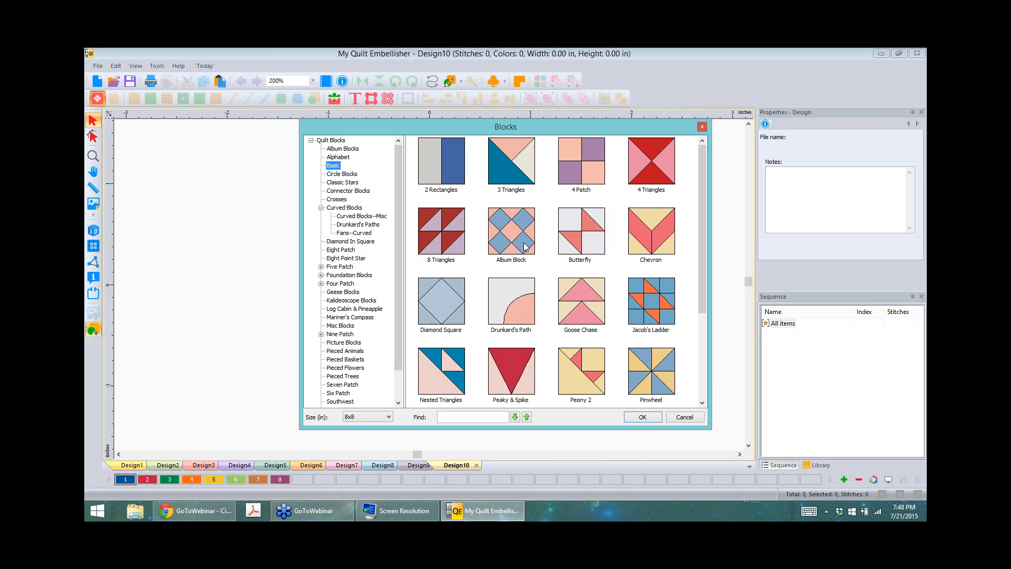
left_click(584, 221)
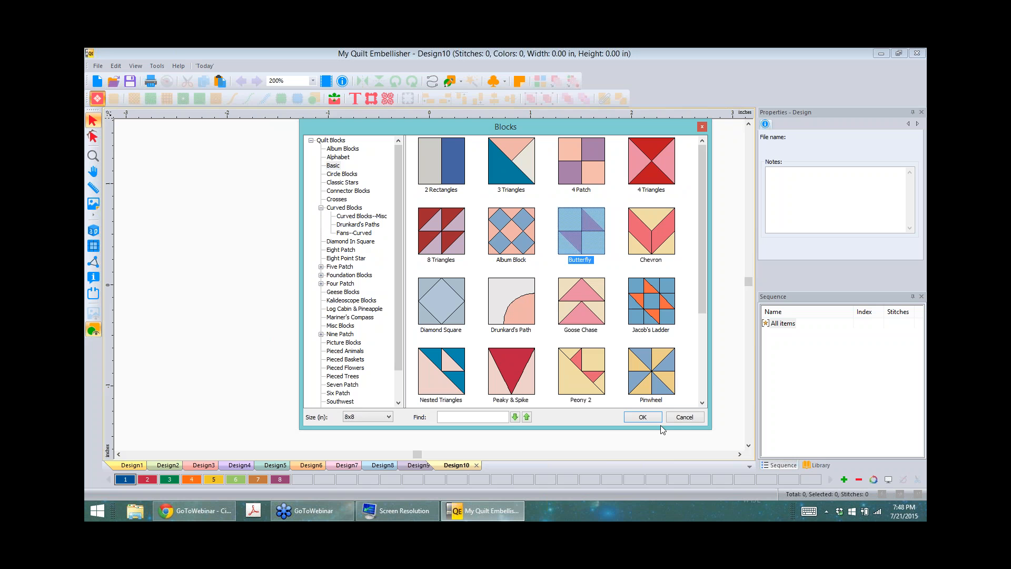
left_click(652, 420)
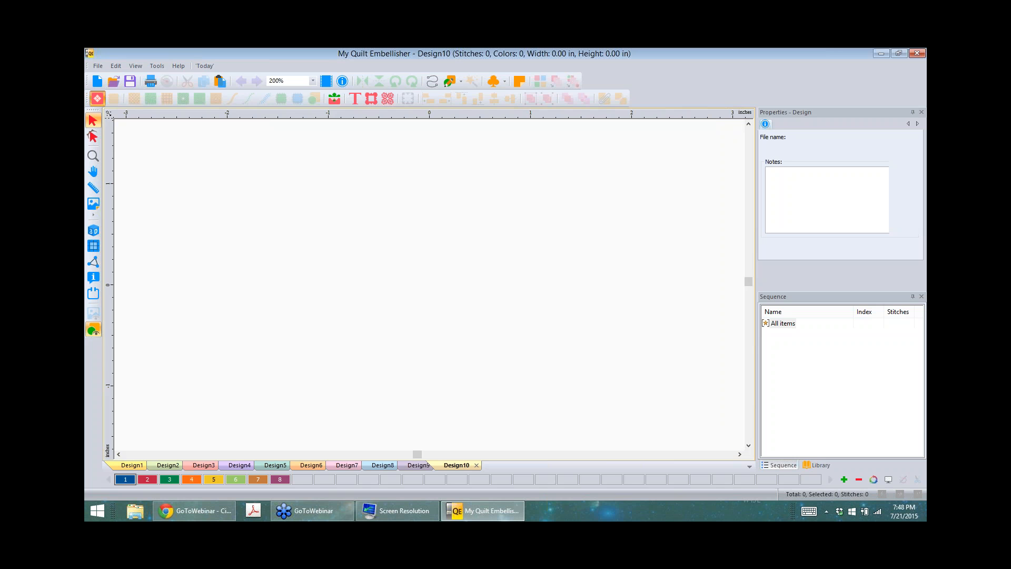
left_click(663, 318)
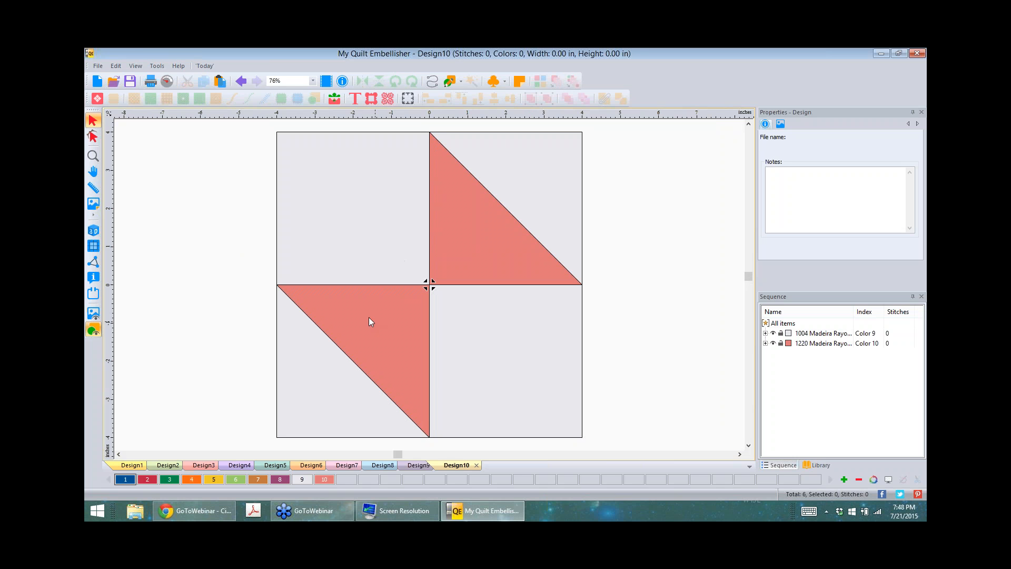
- Change the block's Color 9 background thread to Madeira Rayon 1322 Ash
left_click(302, 481)
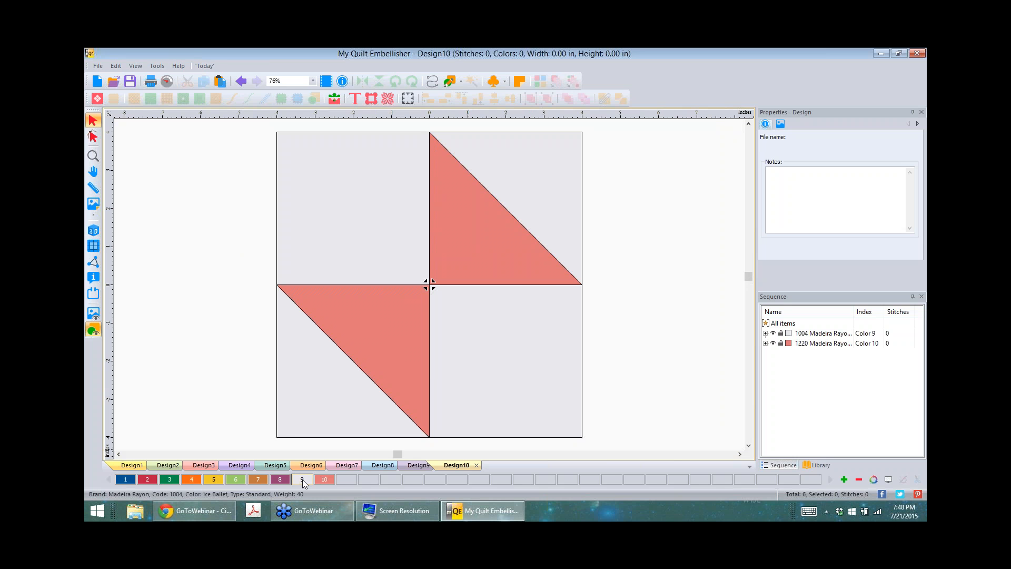
double_click(303, 482)
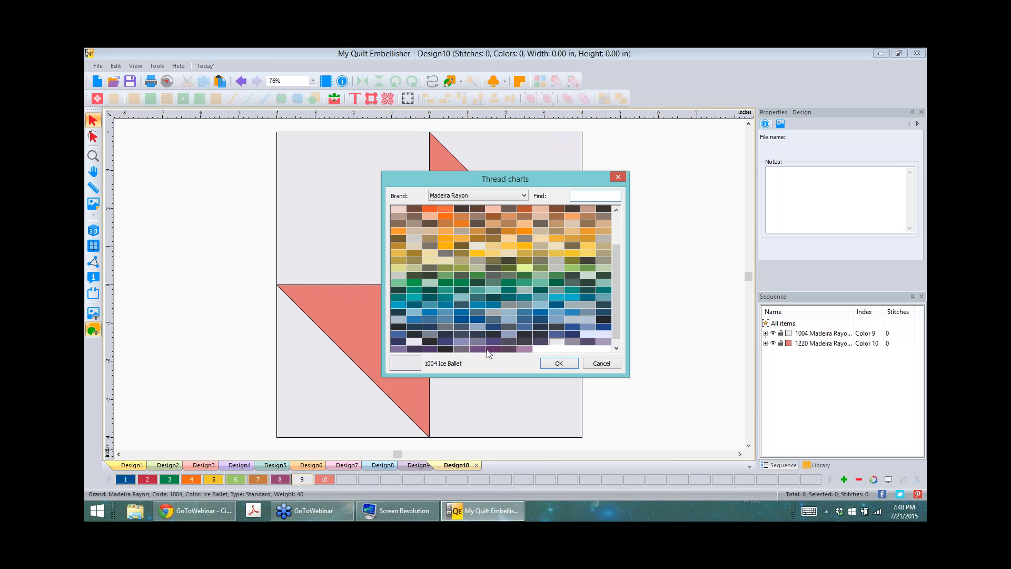
left_click(447, 351)
left_click(432, 336)
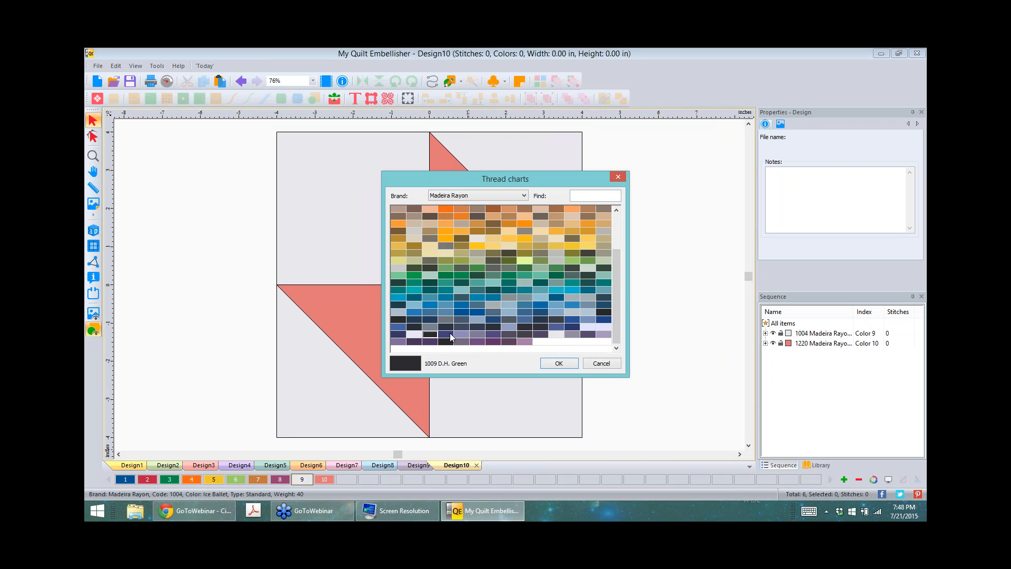
left_click(449, 335)
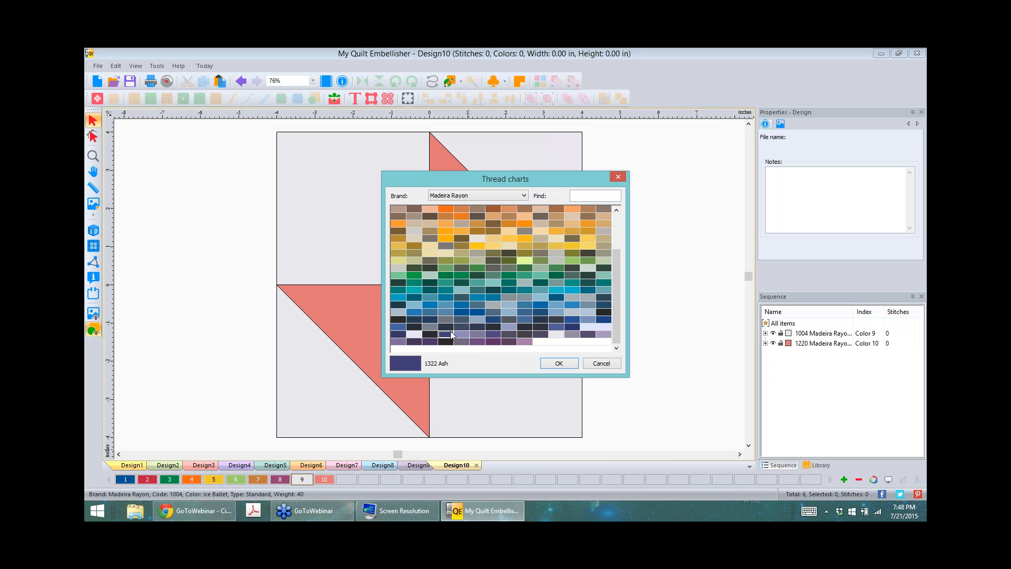
left_click(559, 364)
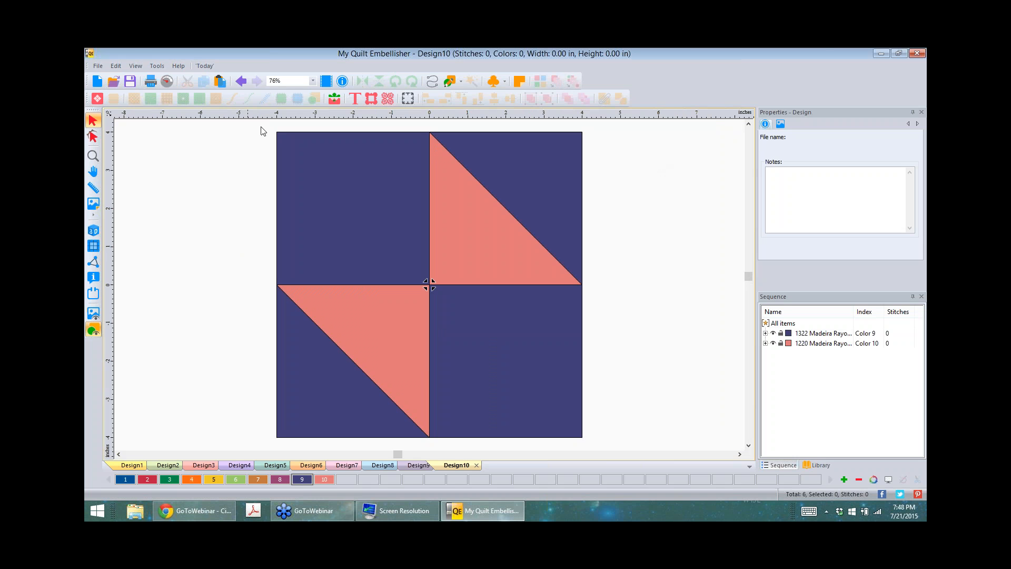
- Convert all pieces of the Butterfly block to run stitching
mouse_move(264, 124)
left_mouse_down()
mouse_move(677, 435)
mouse_move(650, 450)
left_mouse_up()
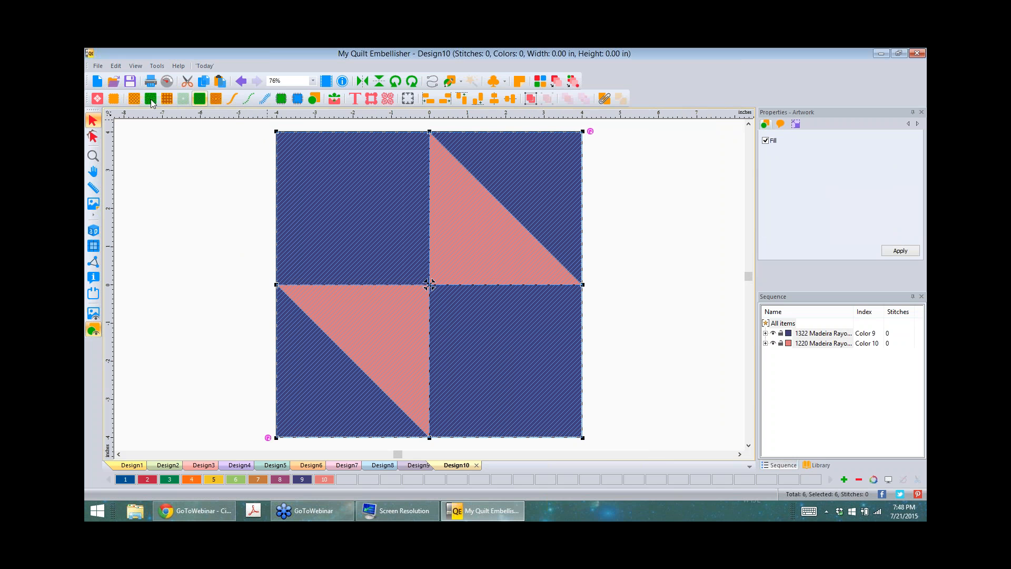
left_click(234, 99)
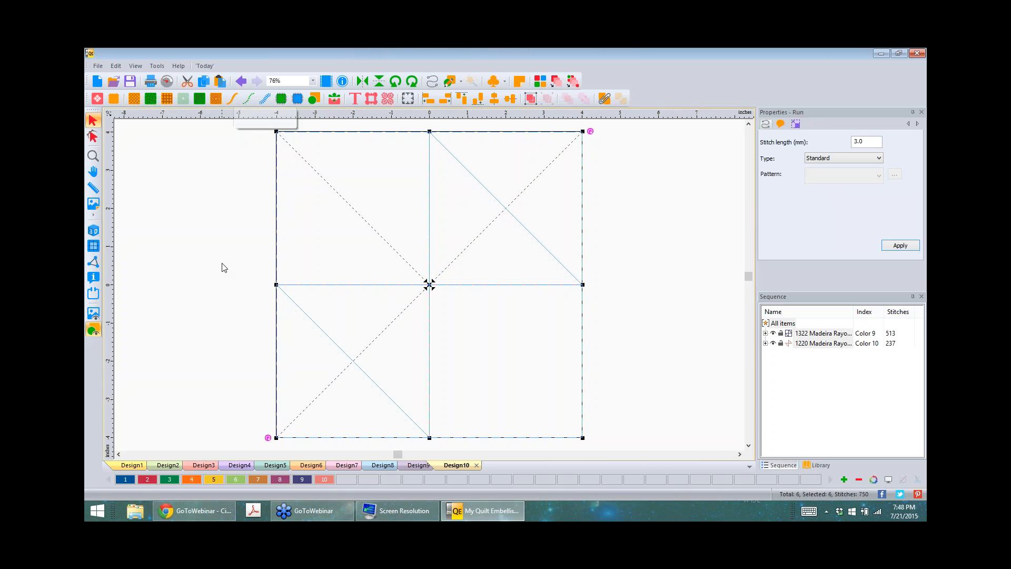
left_click(224, 268)
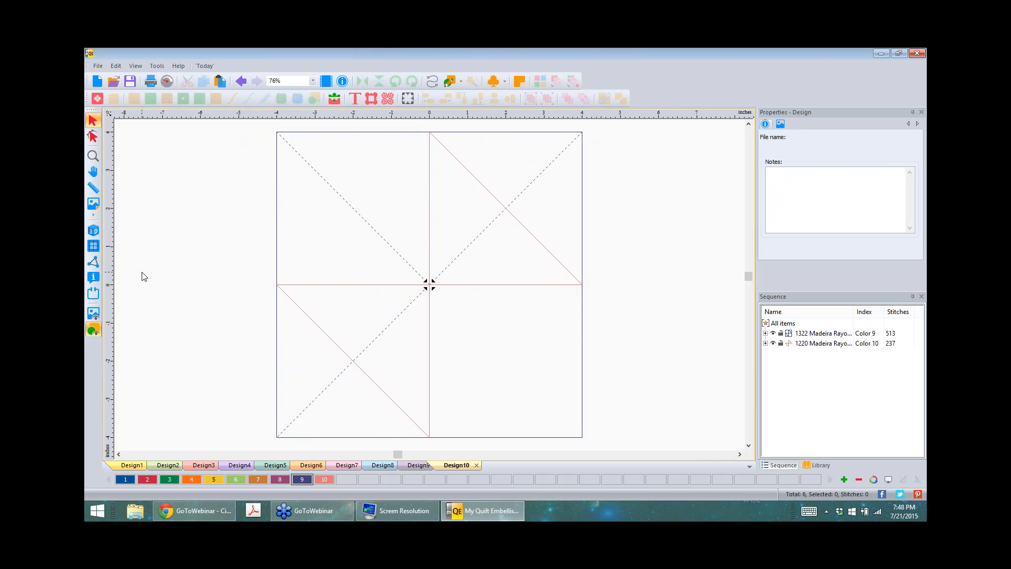
- Show the block's background picture and expand the Color 9 and Color 10 layers in the sequence to list their runs
left_click(98, 316)
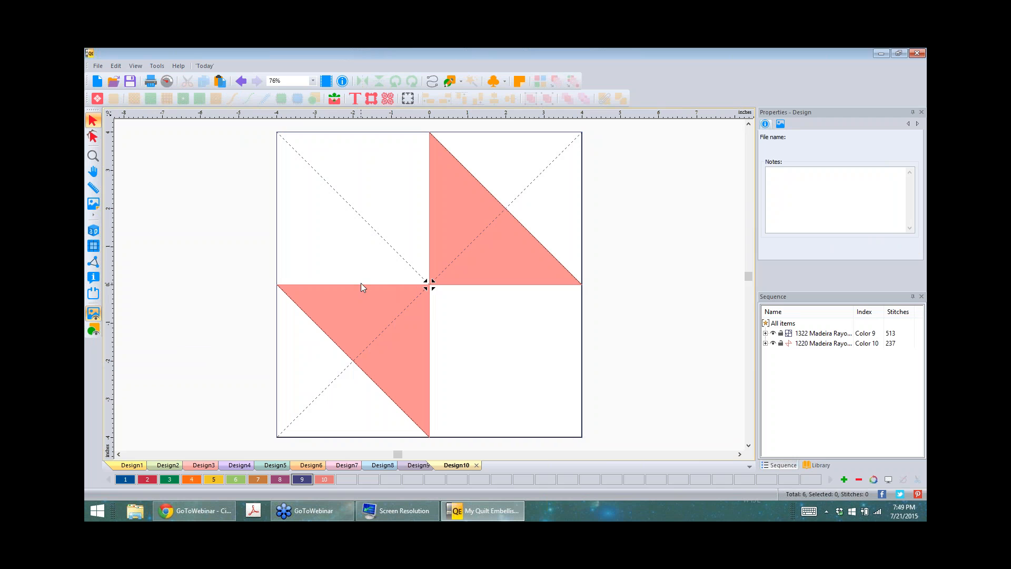
scroll(362, 201, "up", 5)
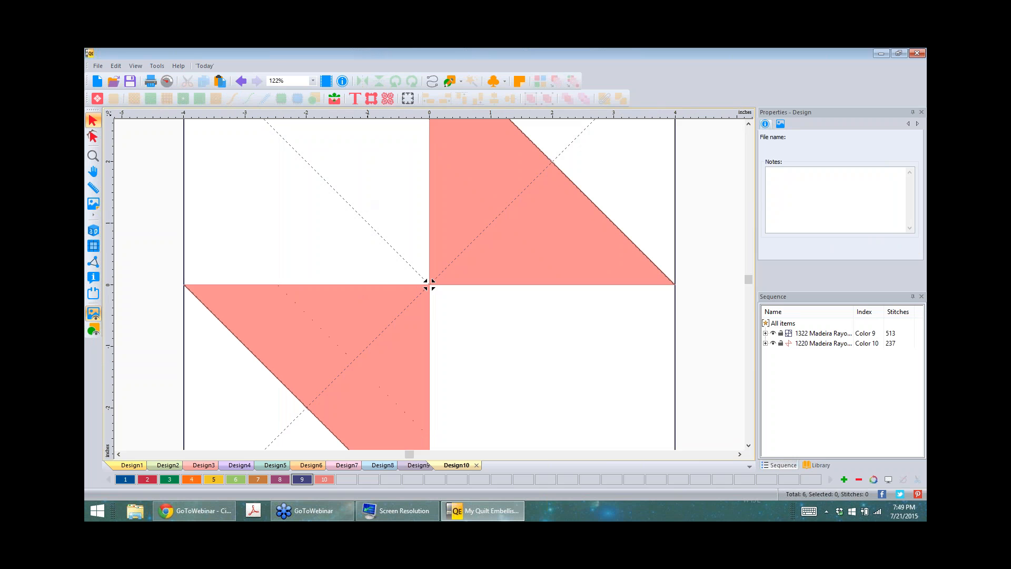
left_click(810, 334)
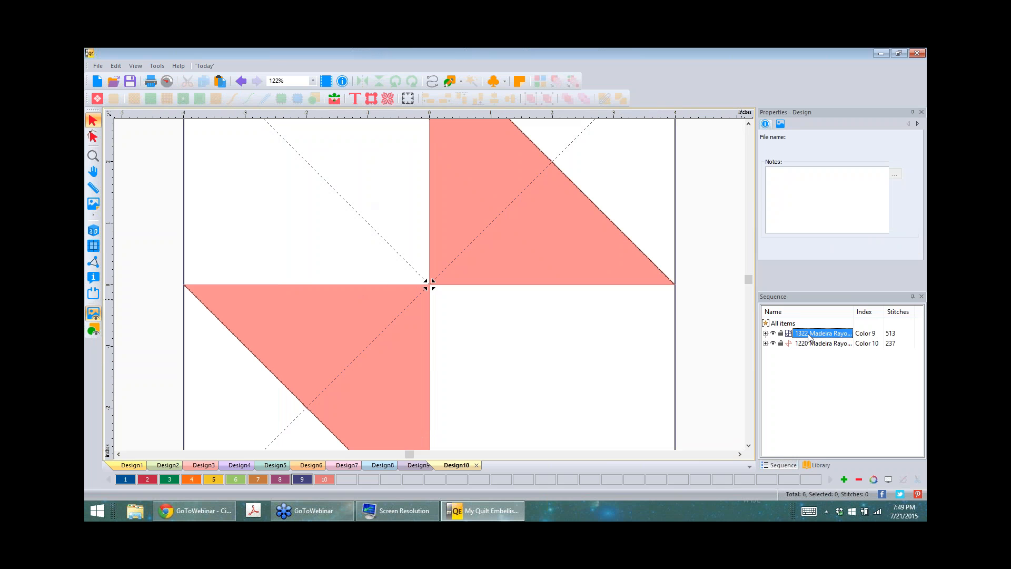
left_click(766, 334)
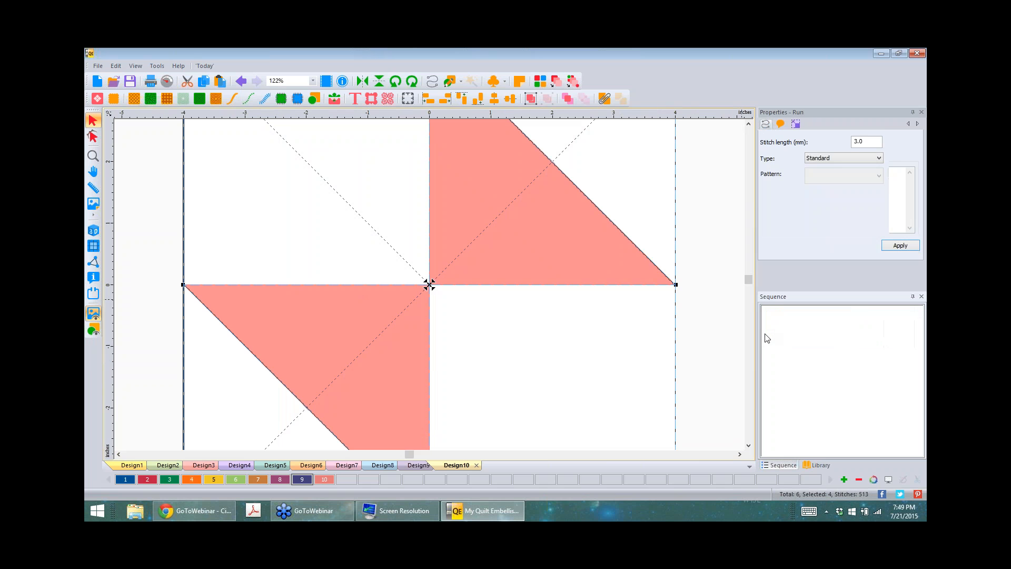
left_click(766, 383)
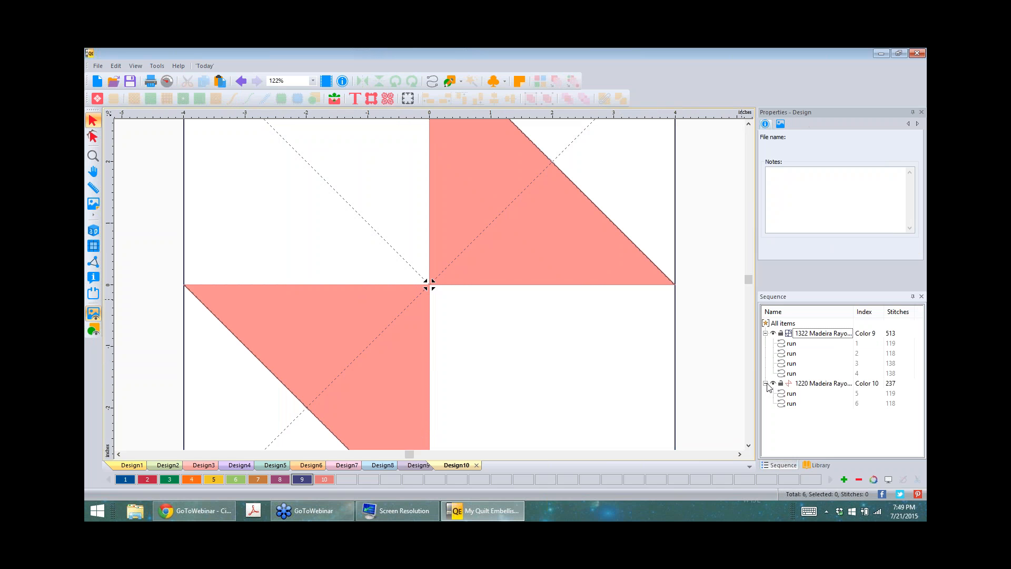
left_click(692, 293)
scroll(692, 293, "down", 3)
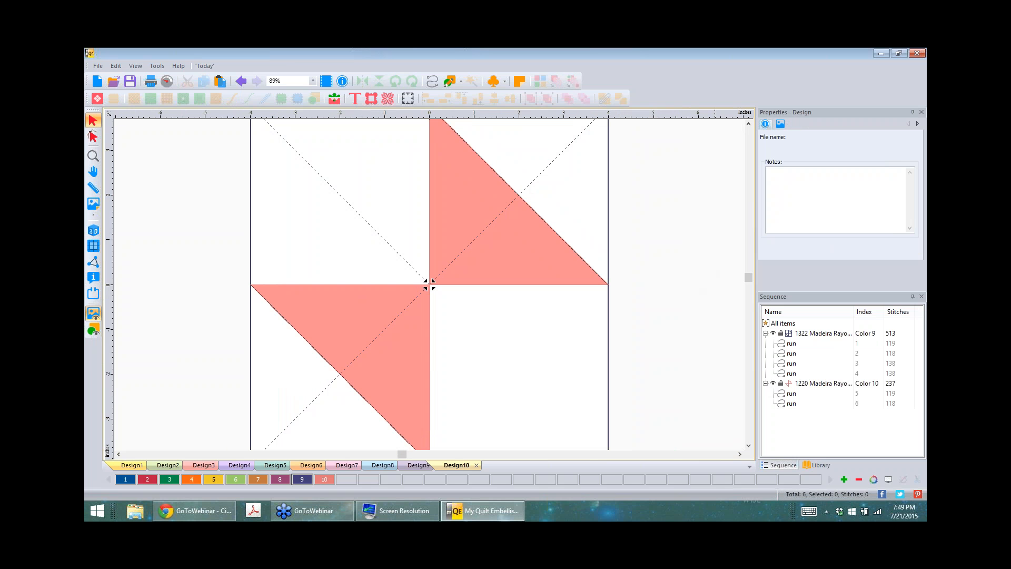
- Put the first Color 10 run, the upper right triangle, into shape editing limited to its outlines
left_click(792, 395)
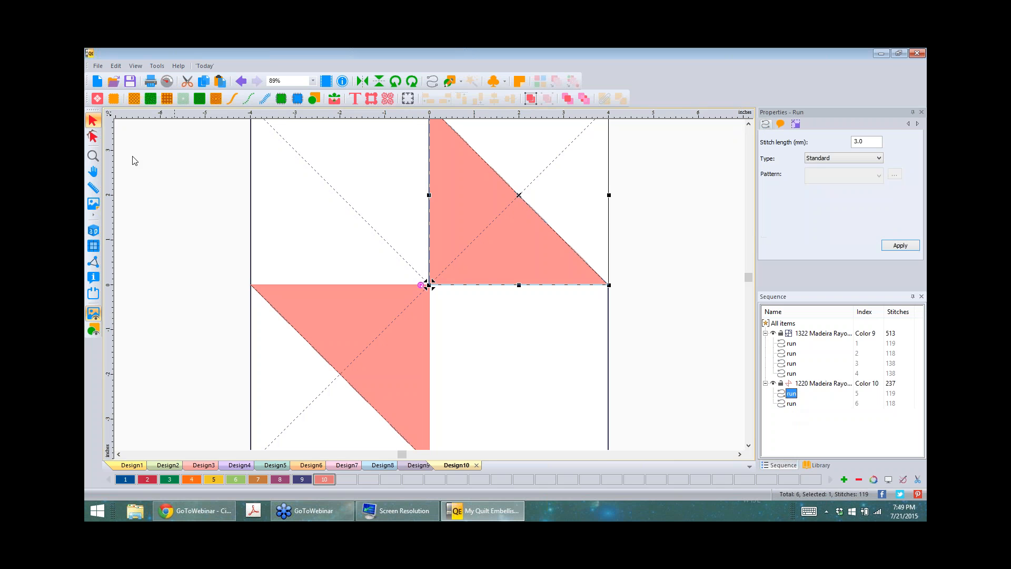
left_click(93, 137)
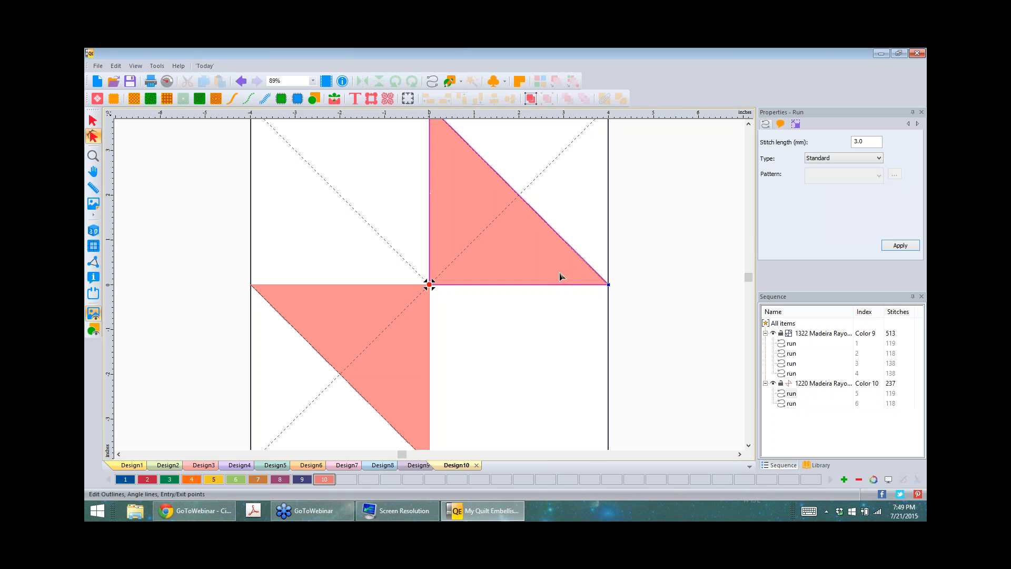
left_click(749, 125)
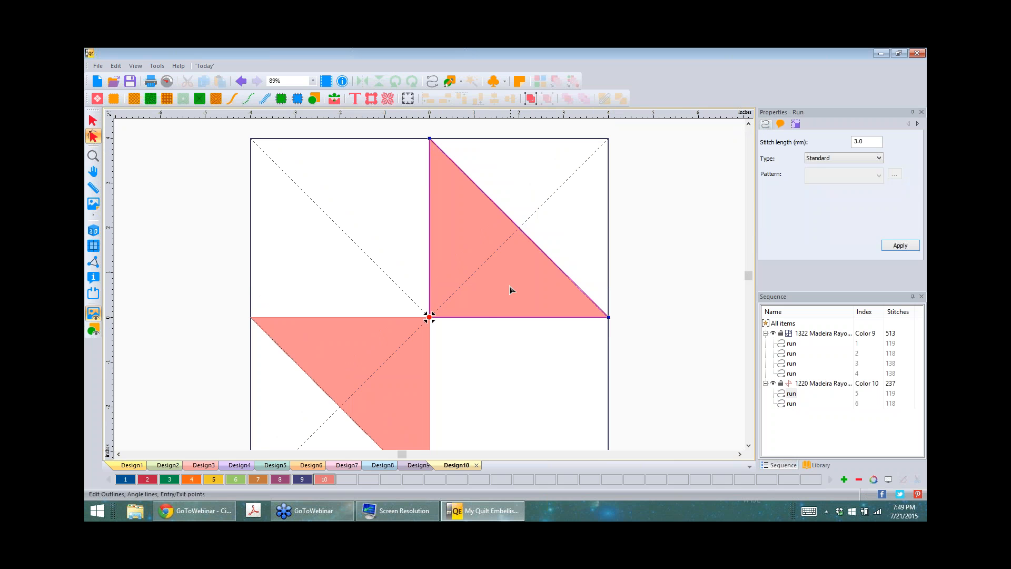
right_click(484, 319)
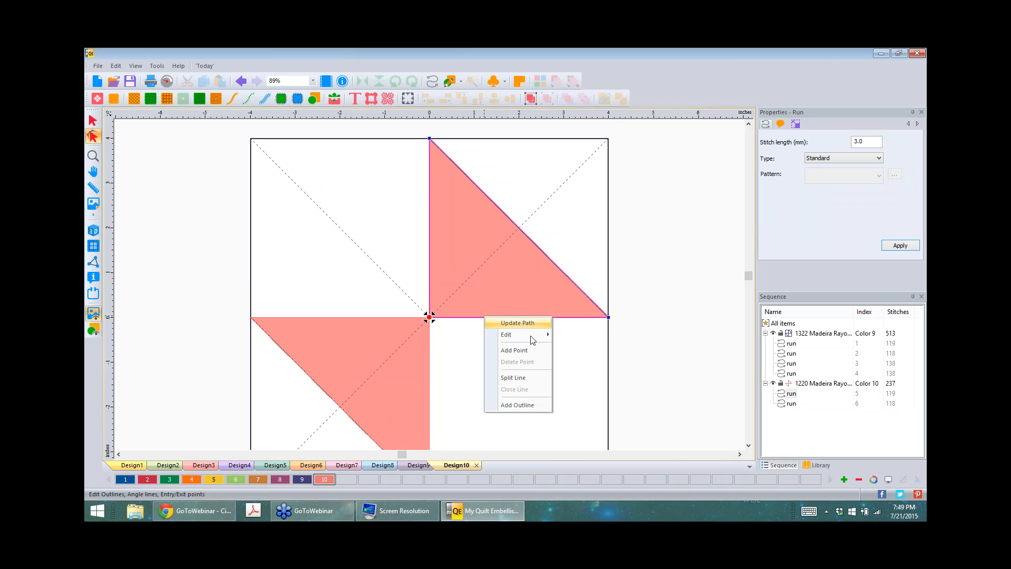
mouse_move(533, 339)
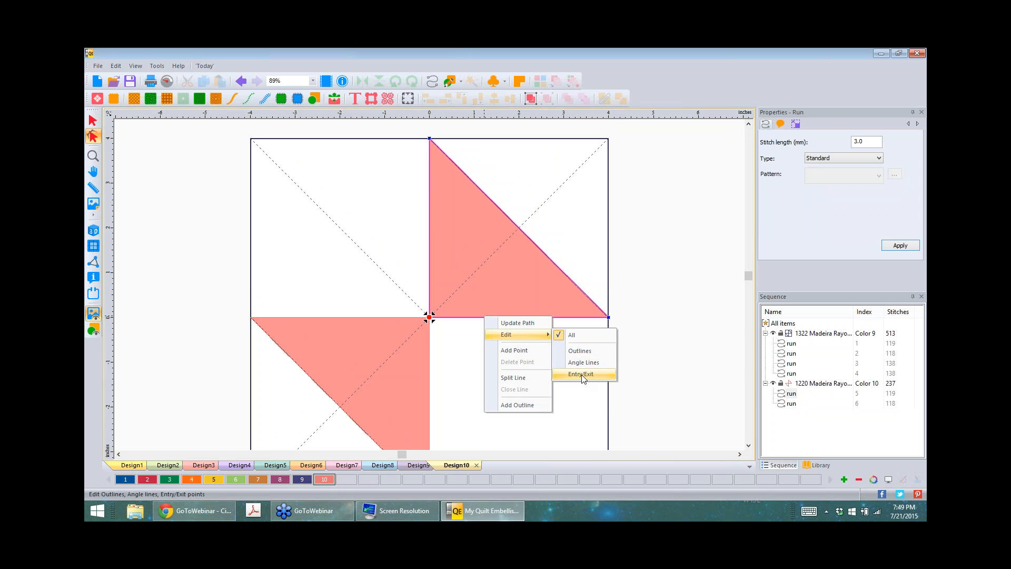
left_click(587, 352)
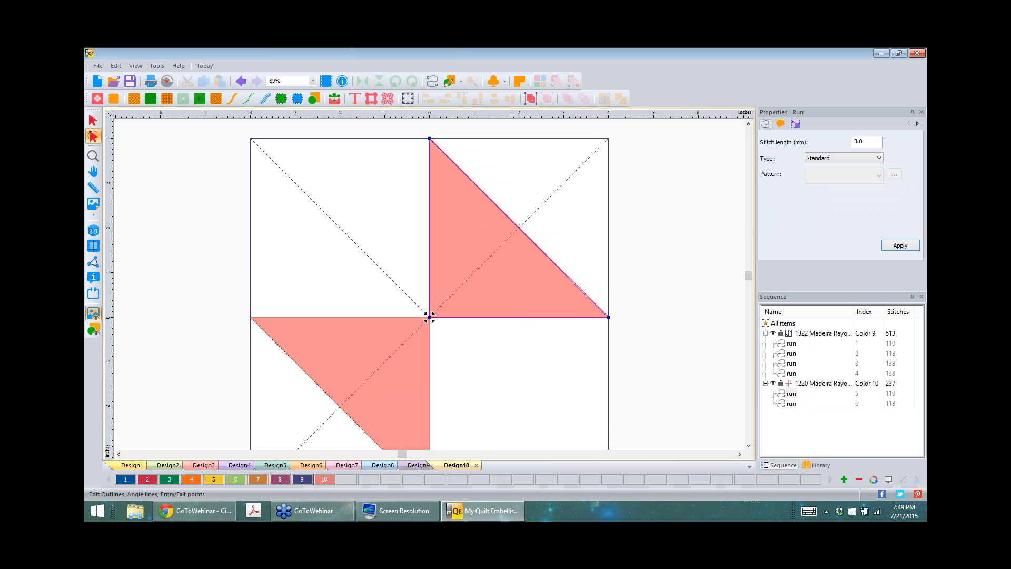
- Show the grid, add a point midway along the triangle's horizontal edge and pull it up about 0.5 in to curve the edge inward
left_click(94, 247)
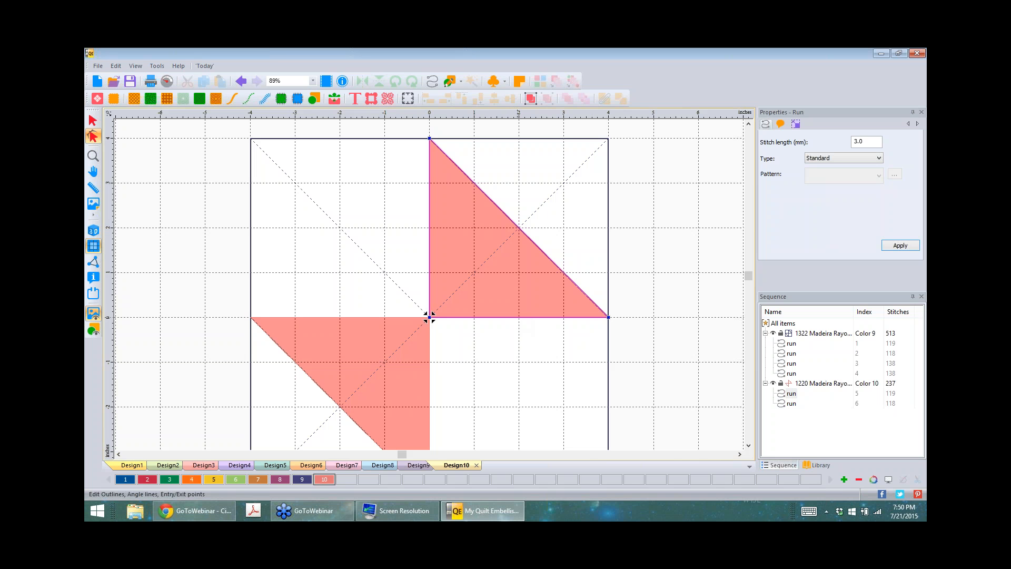
right_click(519, 317)
left_click(548, 353)
left_click_drag(520, 318, 519, 298)
- Add a point midway along the upper right triangle's diagonal edge and pull it about 0.5 in inward, both across and down
right_click(522, 231)
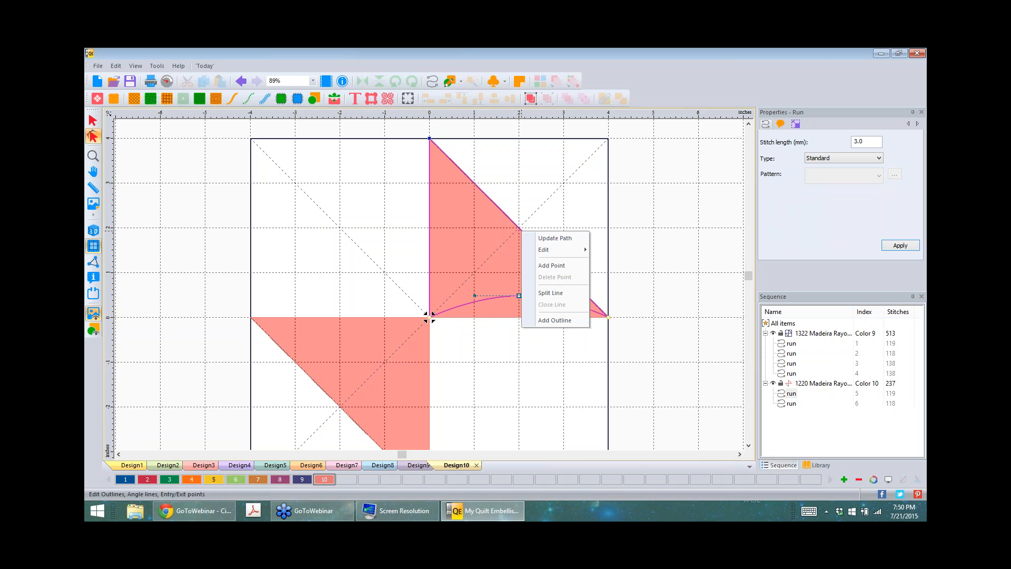
left_click(555, 266)
left_click_drag(522, 231, 502, 254)
- Curve the triangle's vertical edge inward with a midpoint pulled about 0.5 in, finish the shape edit and display the stitches
right_click(430, 239)
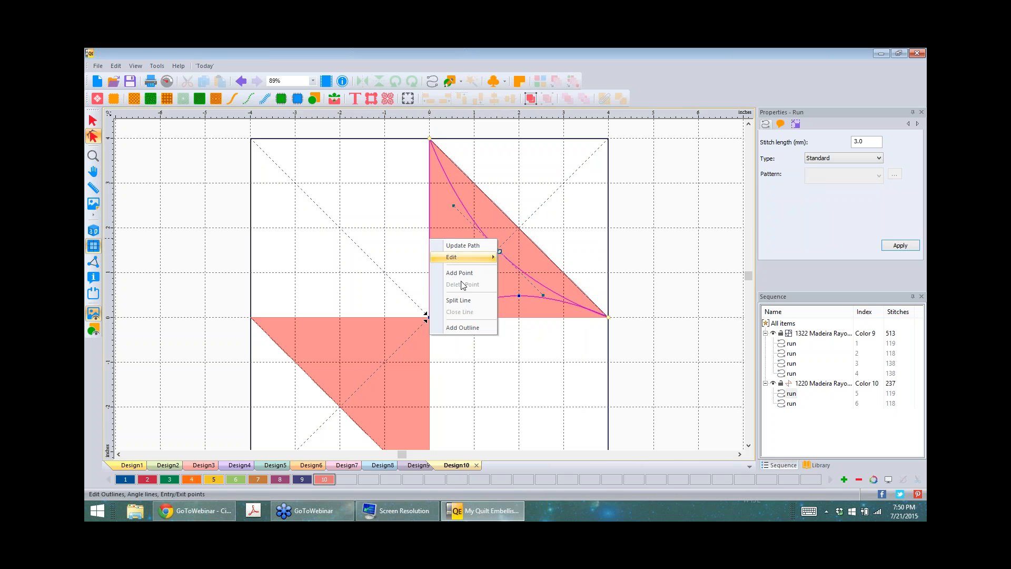
left_click(463, 273)
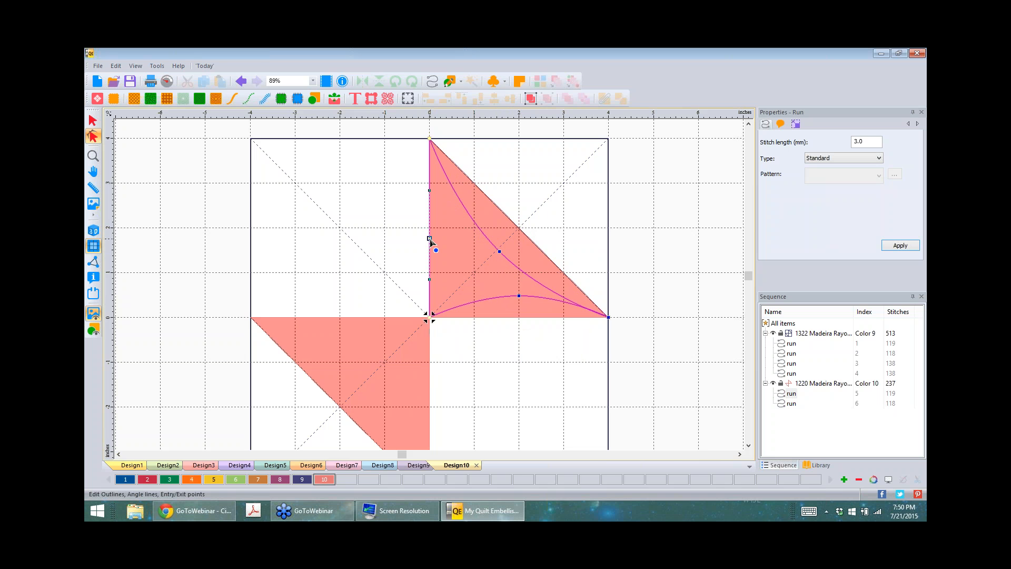
left_click_drag(430, 235, 452, 233)
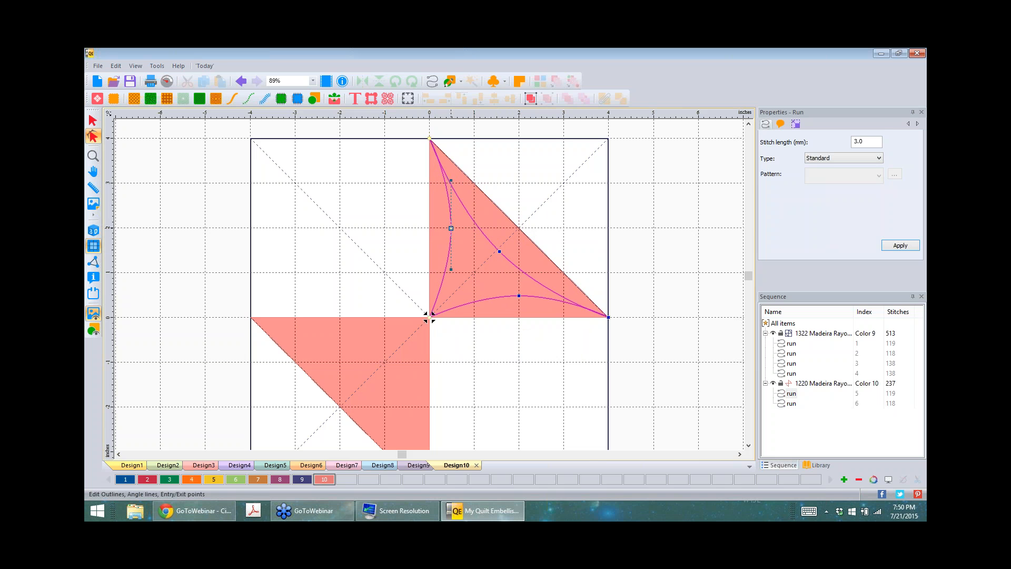
left_click(672, 274)
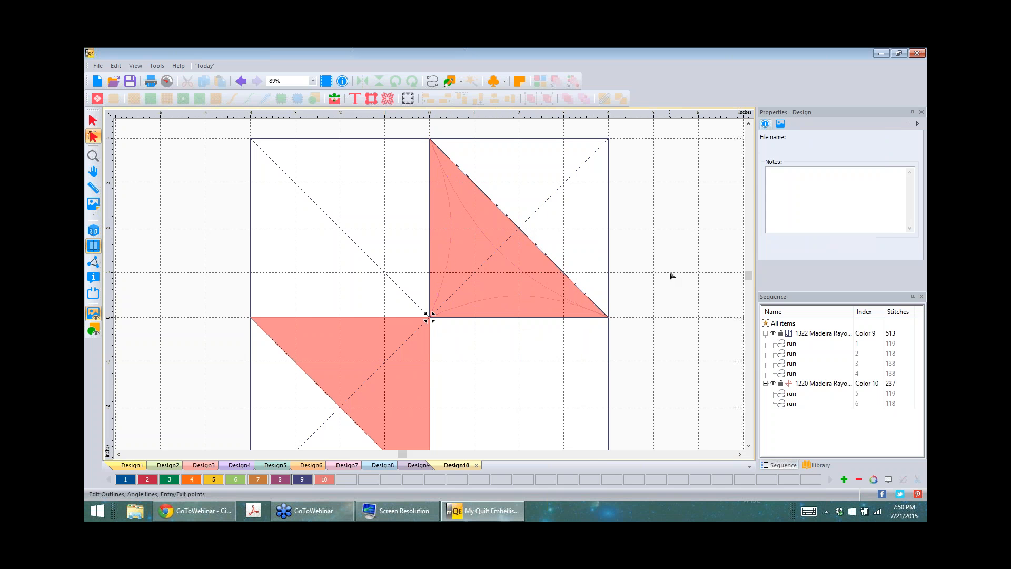
left_click(93, 230)
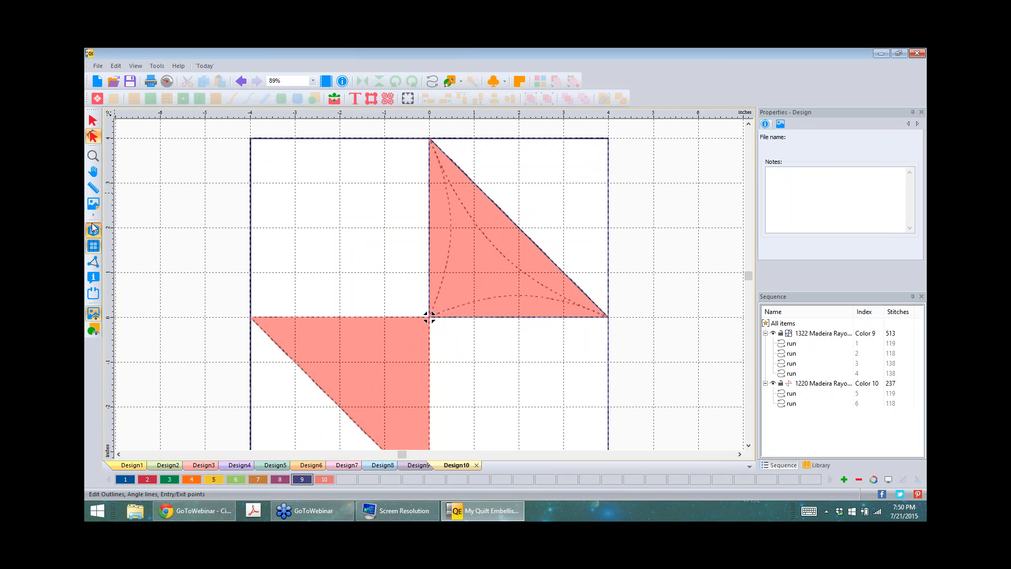
- Add a midpoint to the lower edge of the Color 9 upper left square and pull it down about 0.3 in
left_click(348, 317)
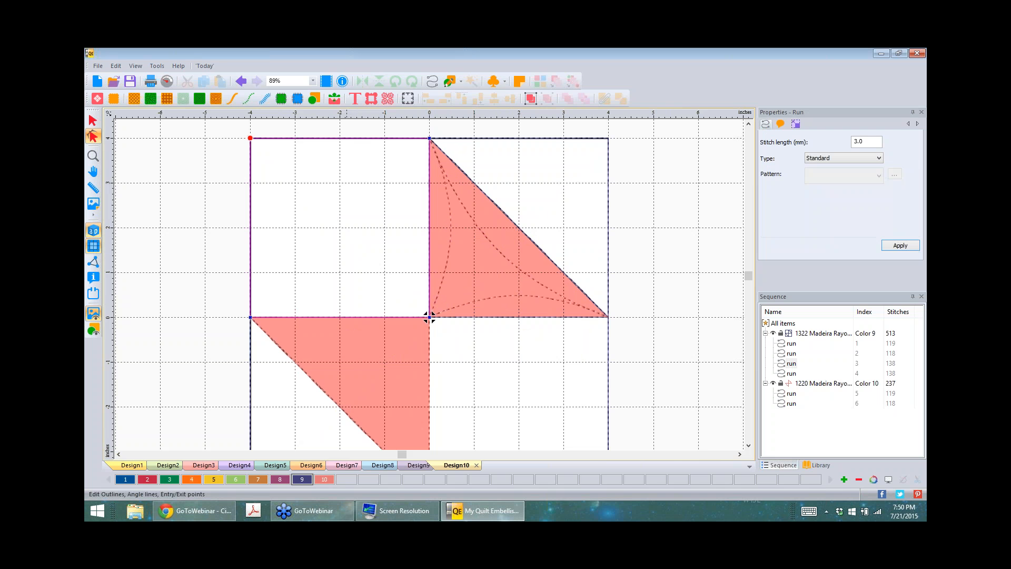
right_click(339, 322)
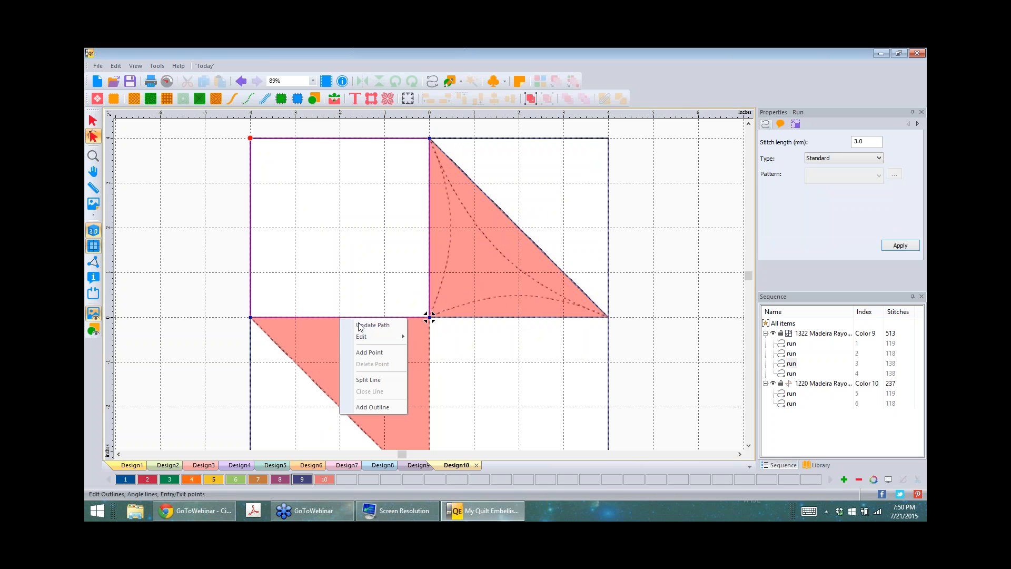
left_click(369, 352)
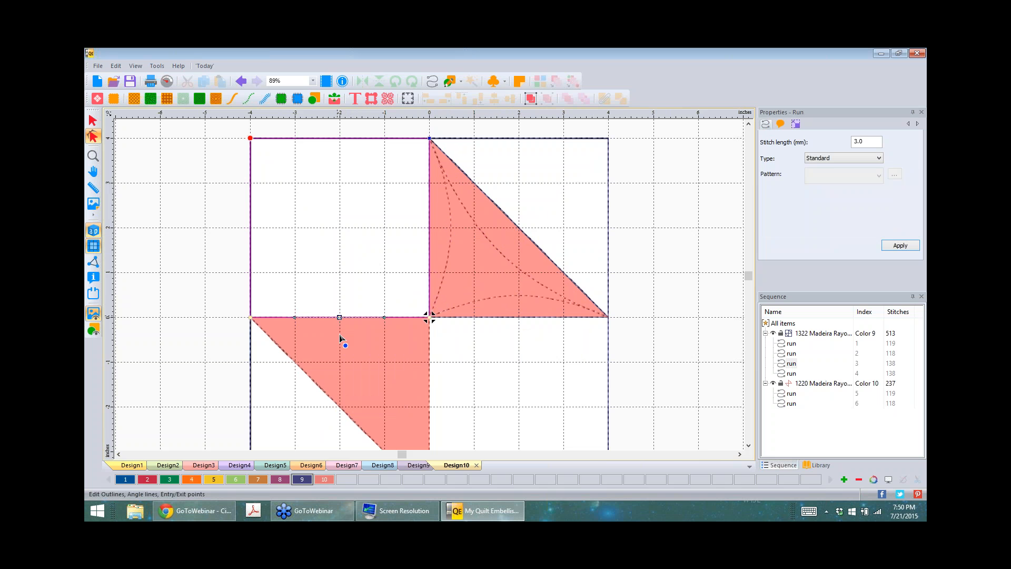
left_click_drag(340, 318, 340, 330)
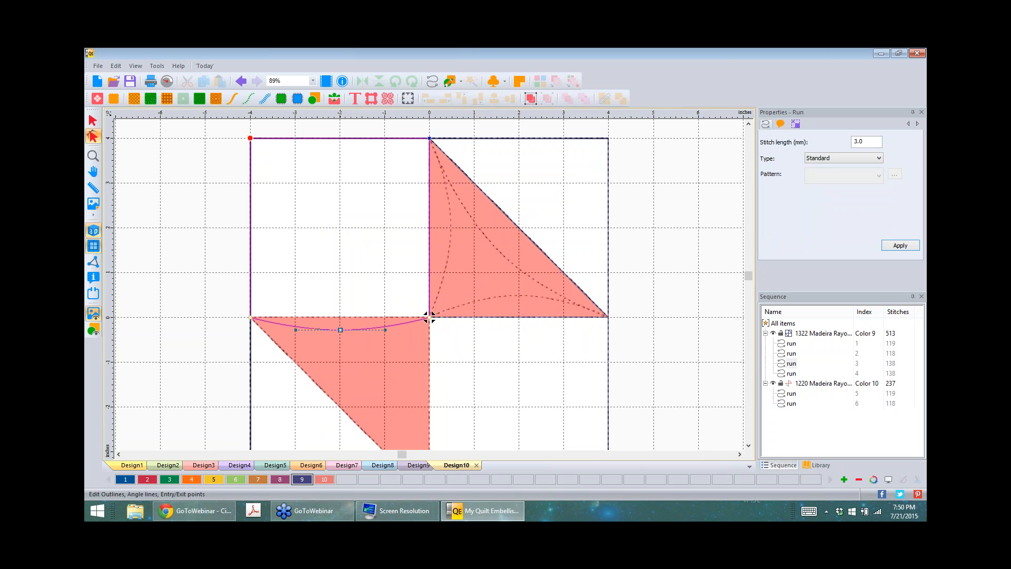
- Add a midpoint to the diagonal of the lower left Color 9 run and pull it inward toward the block's center
left_click(343, 410)
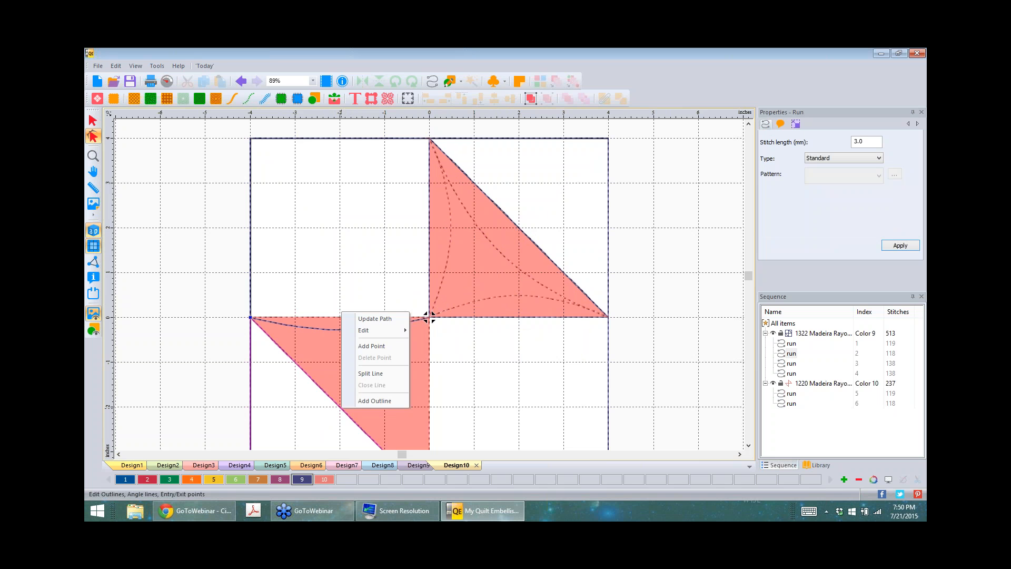
right_click(341, 311)
left_click(382, 347)
left_click_drag(341, 409, 358, 389)
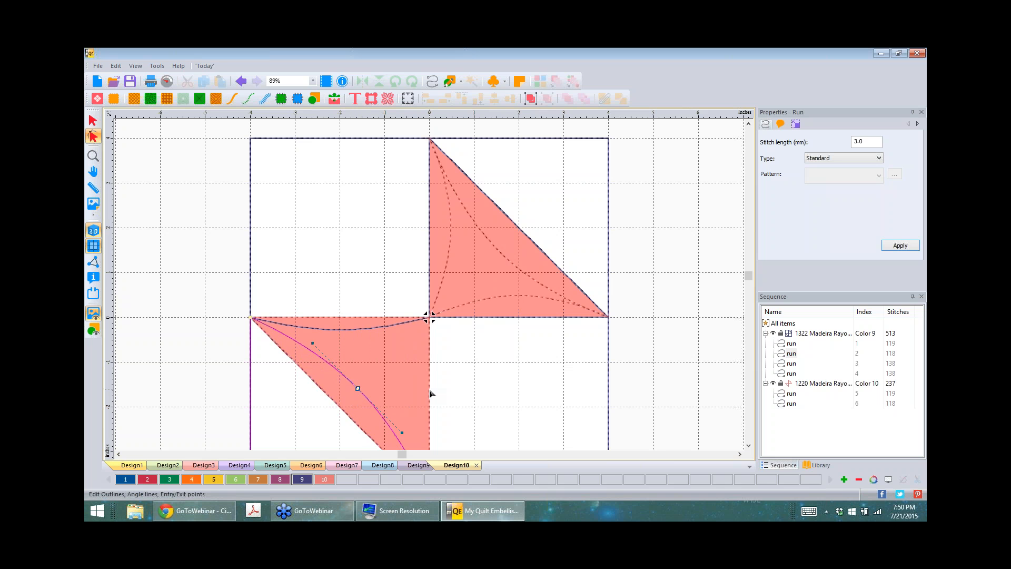
- Add a midpoint to the upper edge of the Color 9 lower right square and pull it up about 0.5 in
left_click(431, 393)
left_click(501, 391)
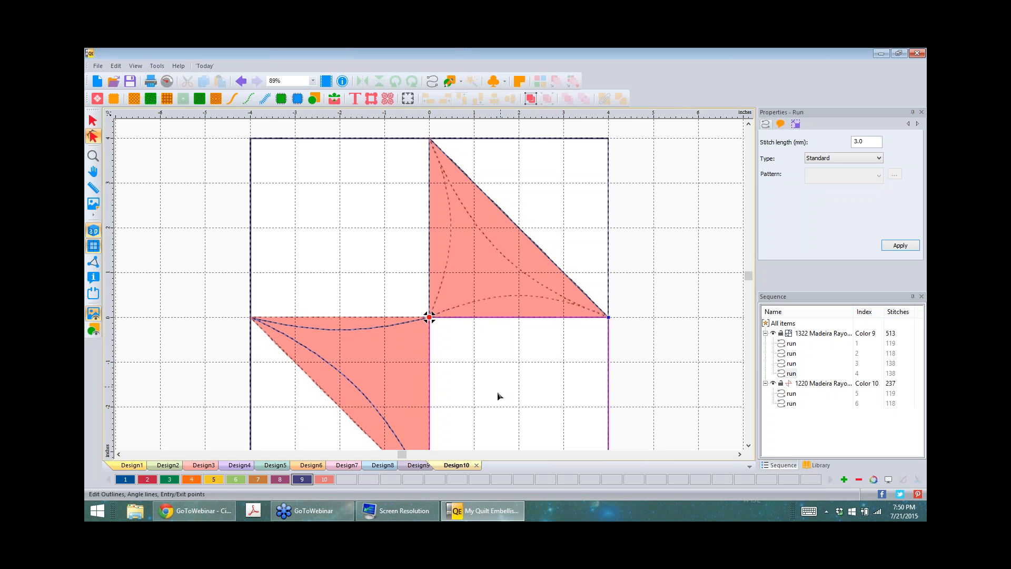
scroll(499, 394, "down", 1)
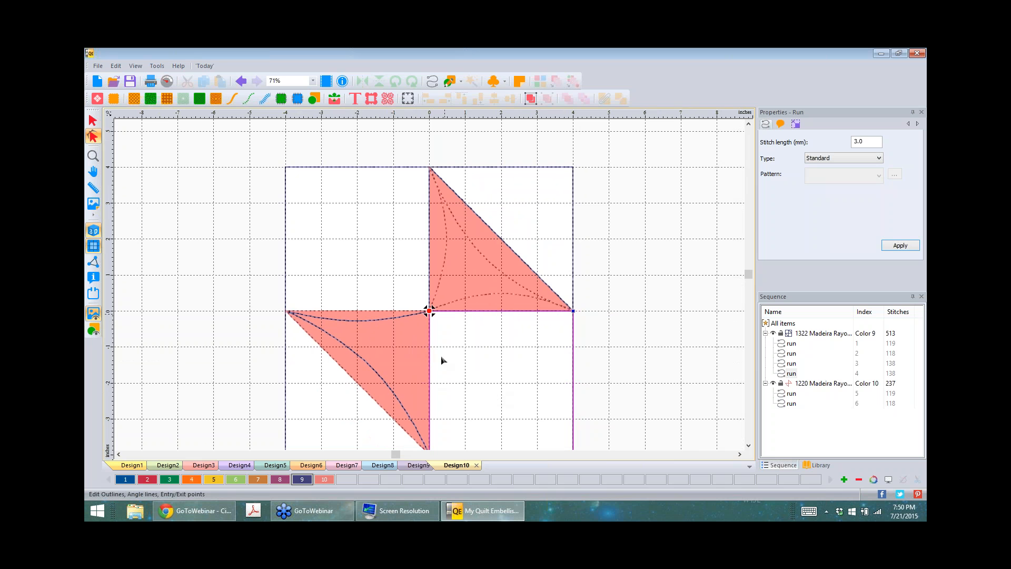
right_click(495, 316)
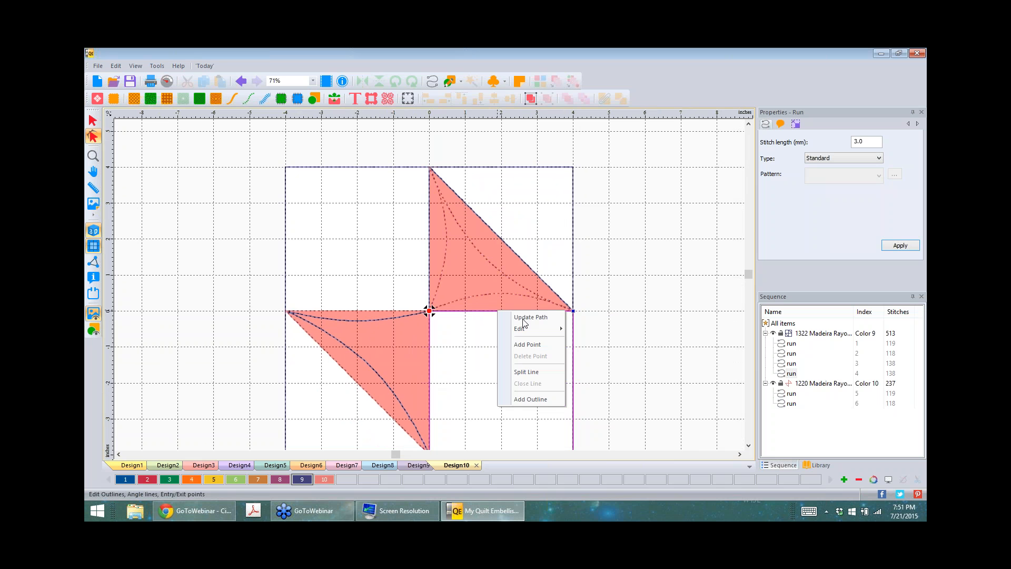
left_click(536, 346)
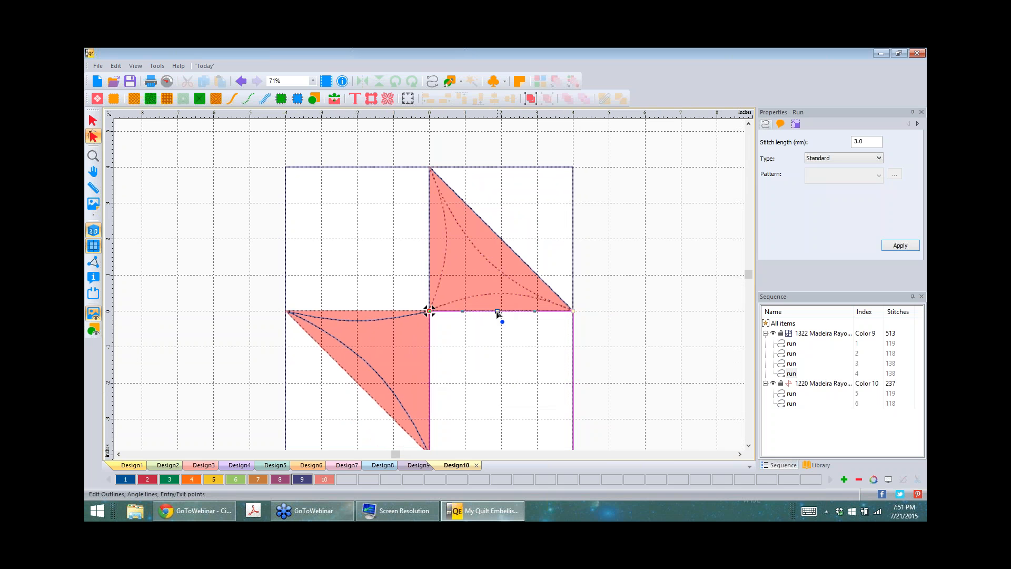
left_click_drag(499, 290, 499, 291)
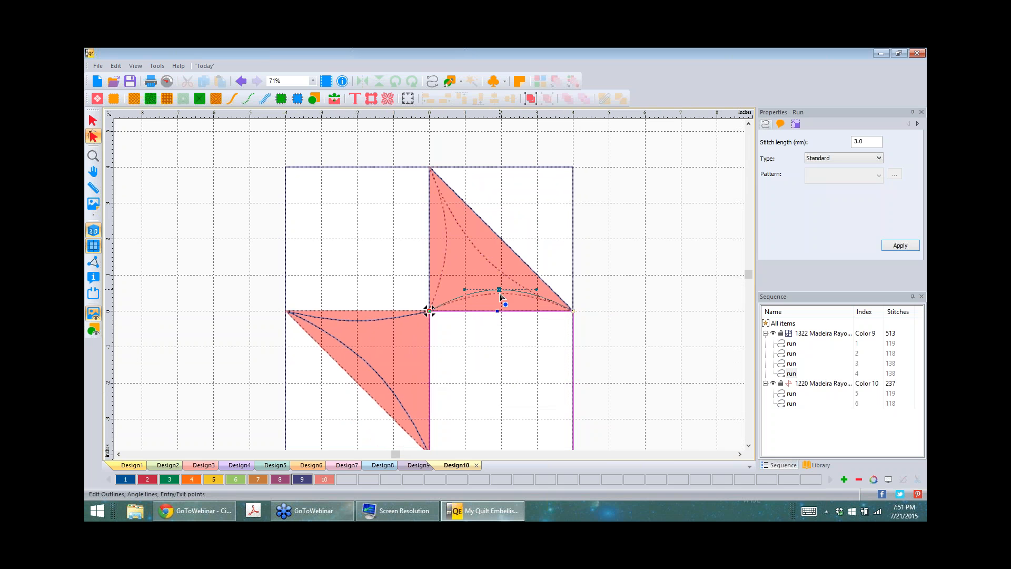
left_click(507, 338)
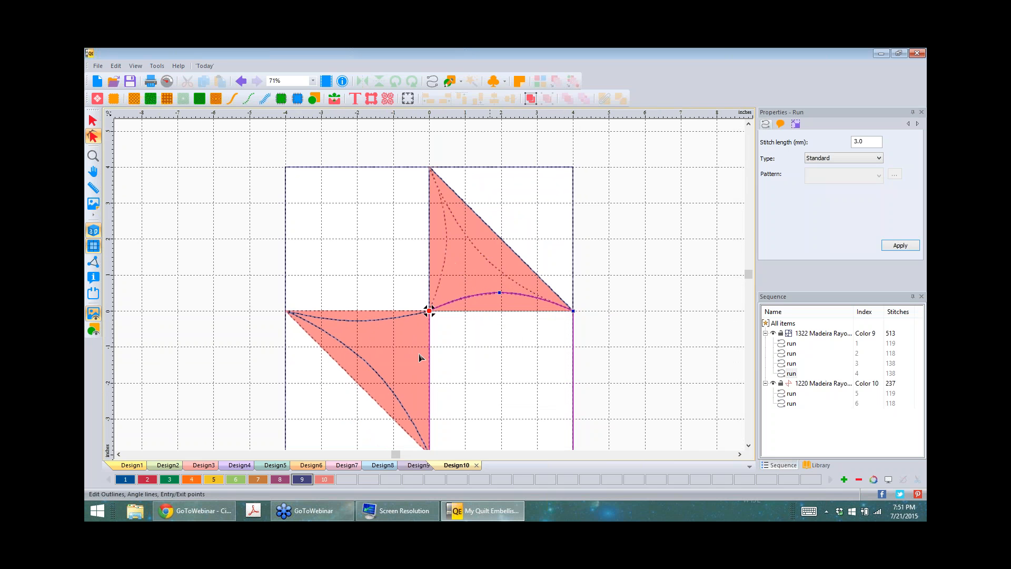
- Hide the Color 9 layer and put the lower left Color 10 triangle into shape editing
left_click(380, 319)
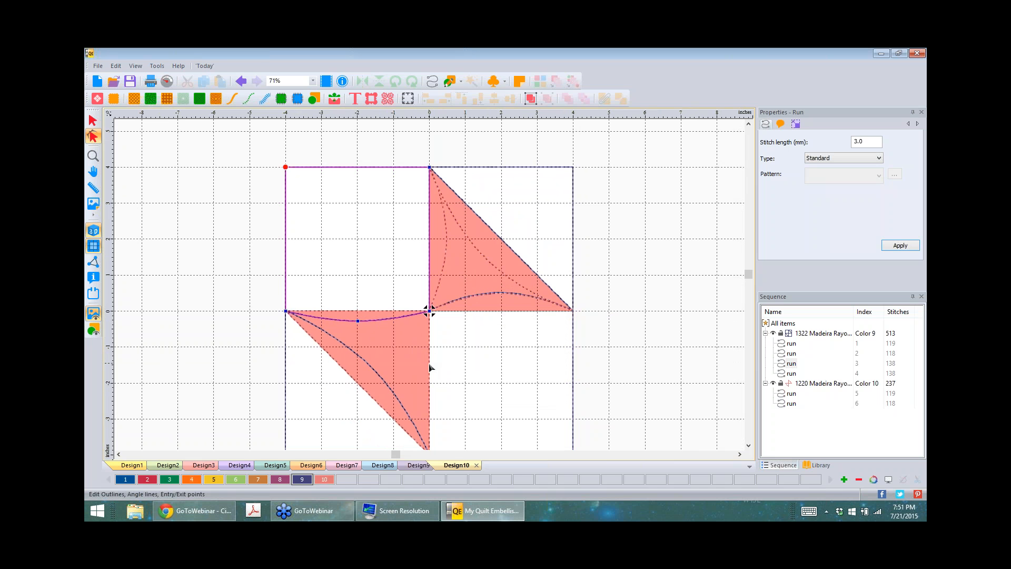
left_click(773, 333)
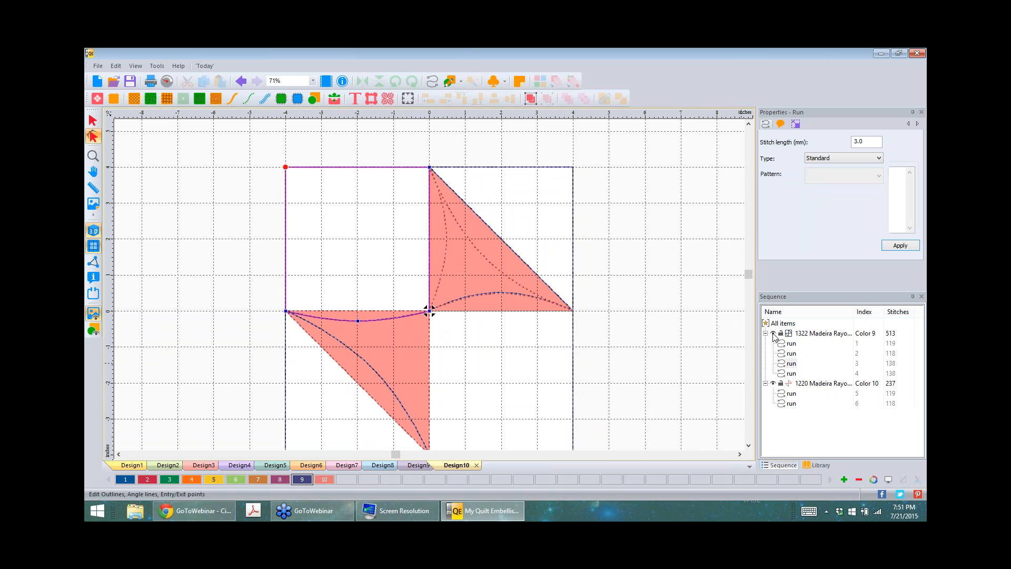
right_click(429, 368)
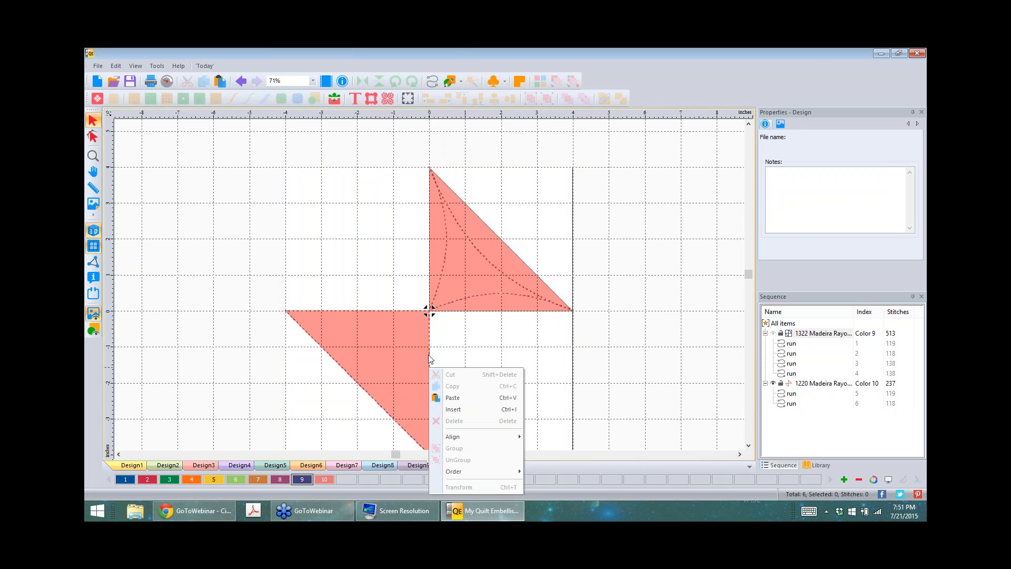
left_click(393, 333)
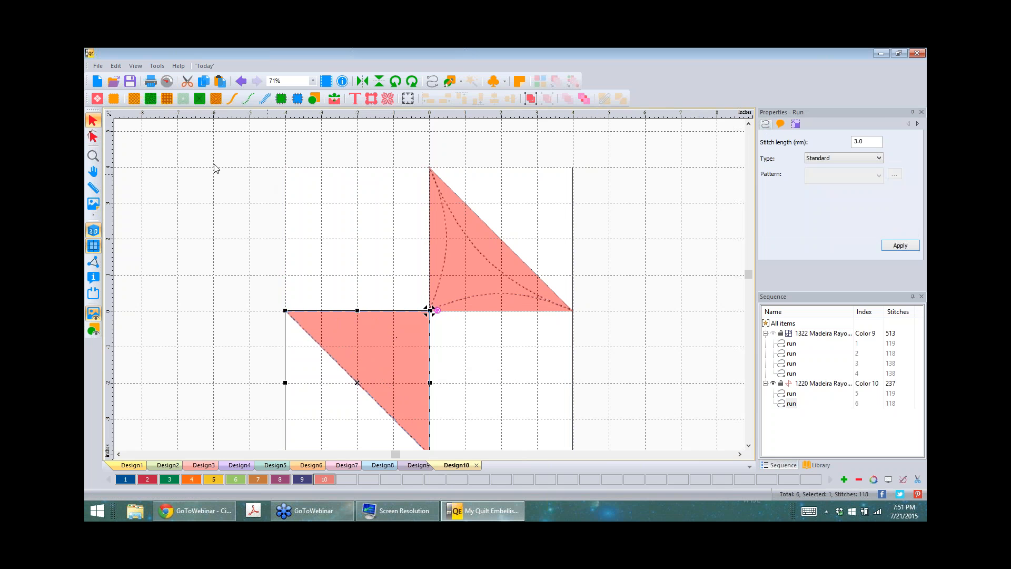
left_click(93, 136)
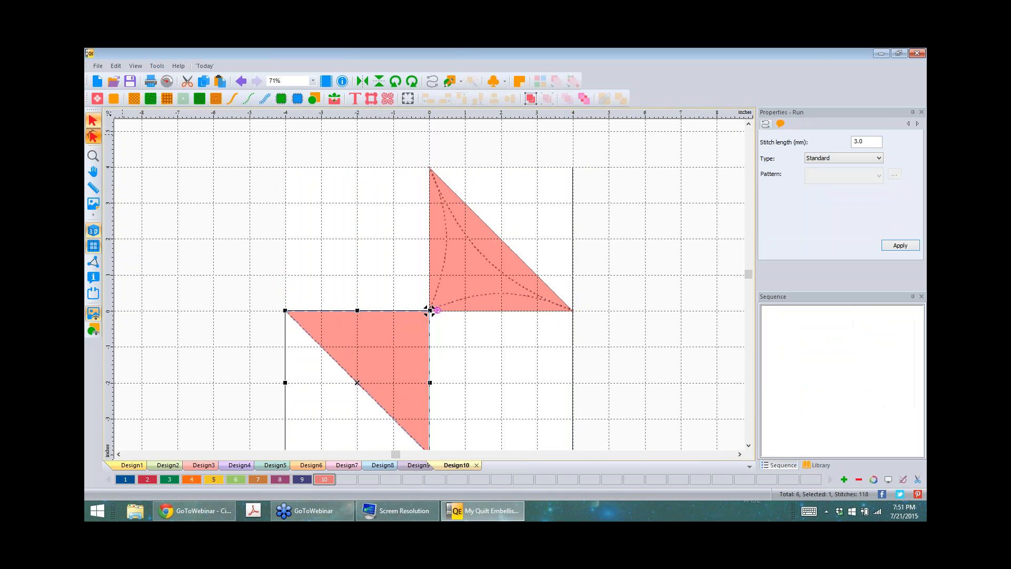
- Add a midpoint to the lower left triangle's horizontal edge and pull it down about 0.5 in
right_click(360, 312)
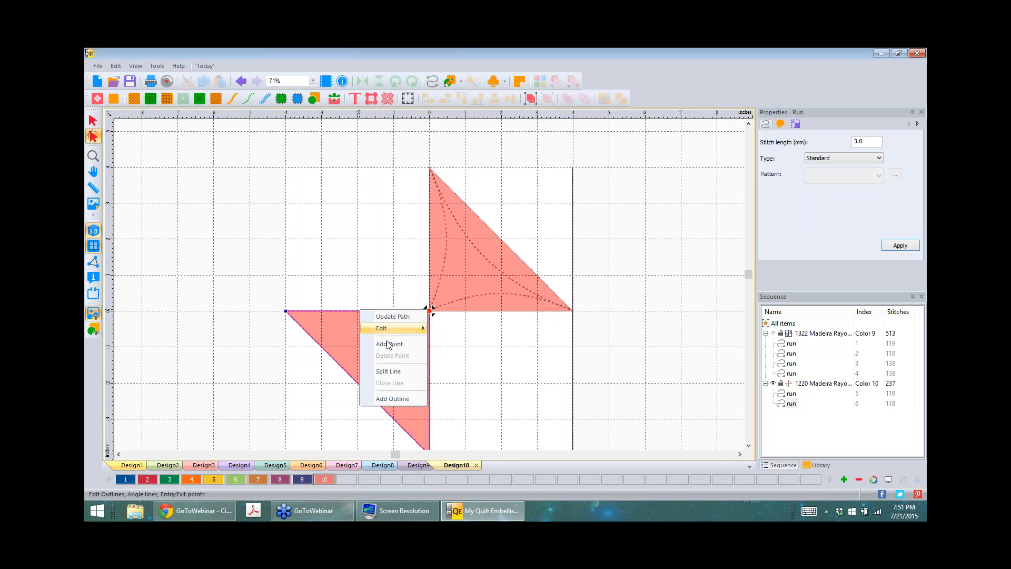
left_click(390, 344)
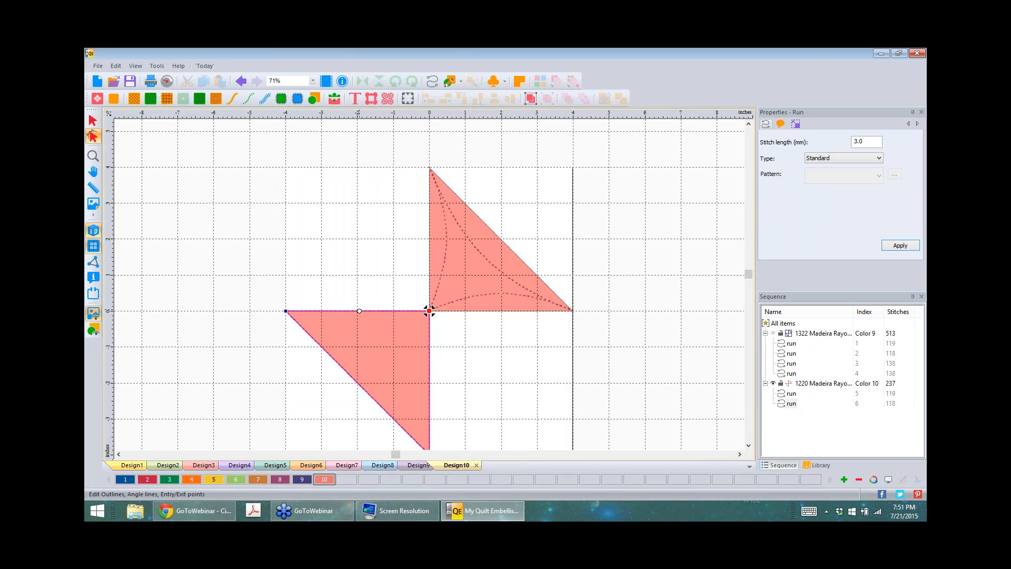
left_click_drag(360, 311, 362, 334)
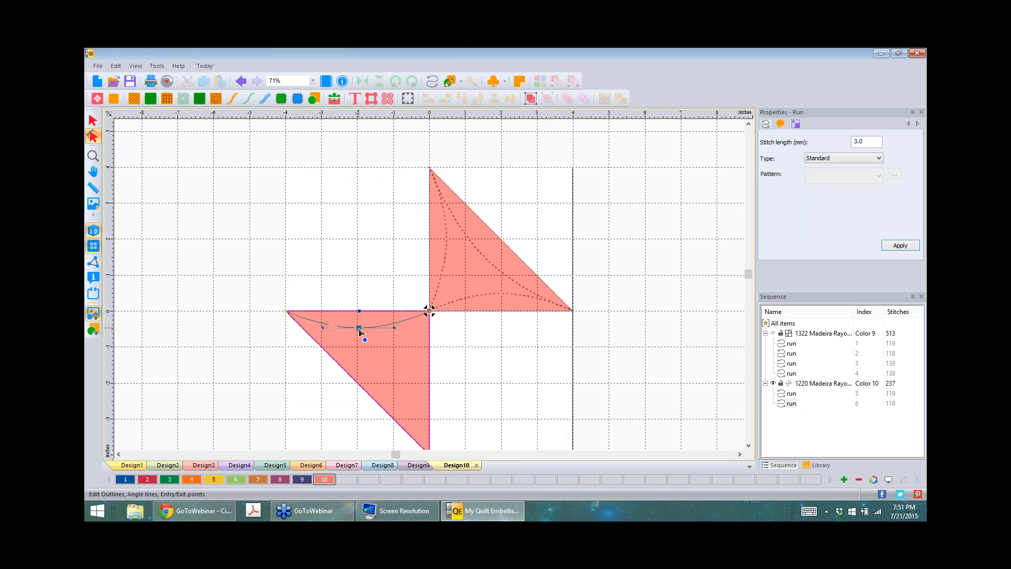
- Add a midpoint to the lower left triangle's diagonal and pull it inward, then deepen the horizontal edge's curve to about 1 in
right_click(359, 388)
key("Escape")
right_click(358, 387)
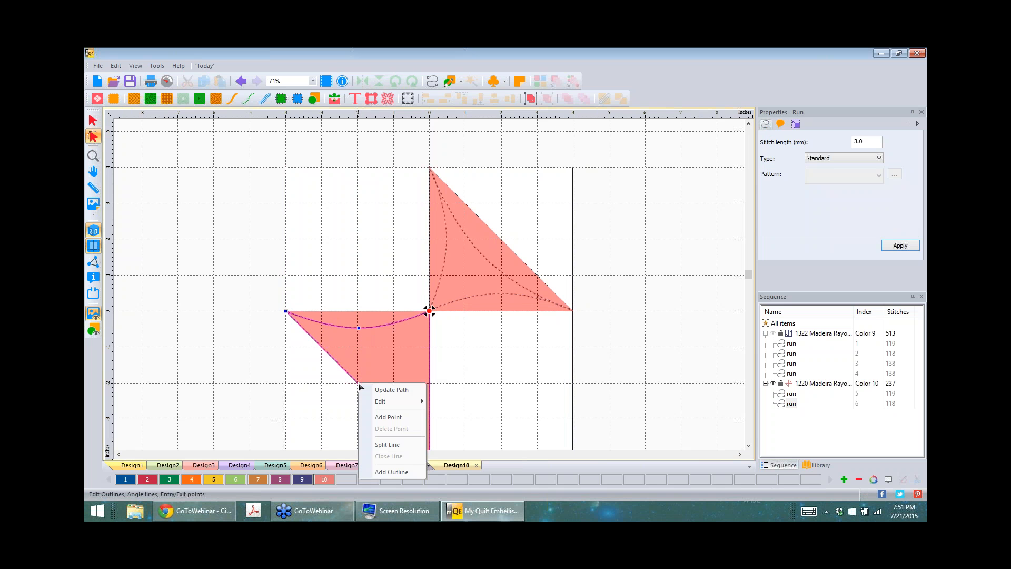
key("Escape")
right_click(357, 383)
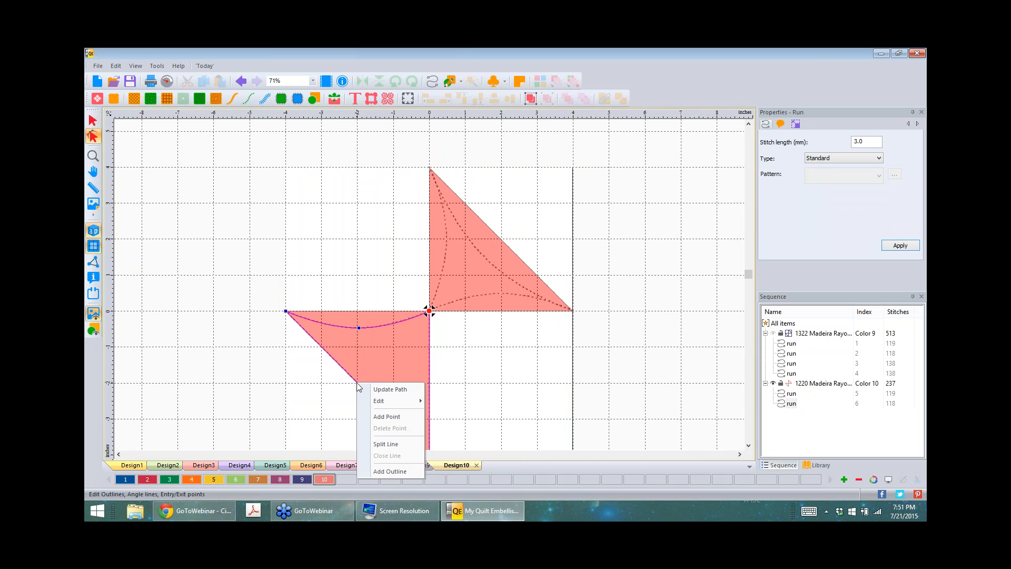
left_click(399, 417)
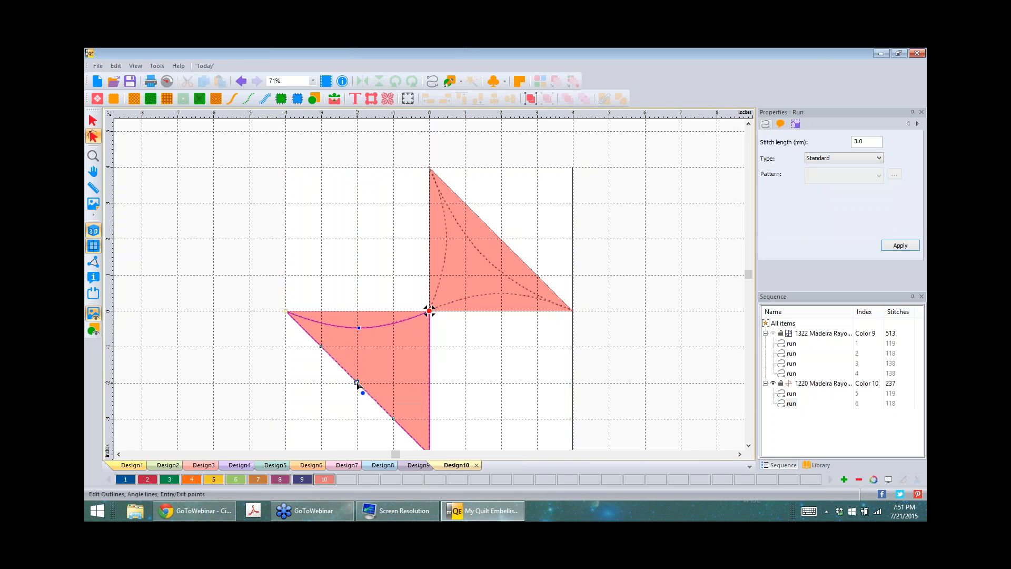
left_click_drag(358, 386, 375, 349)
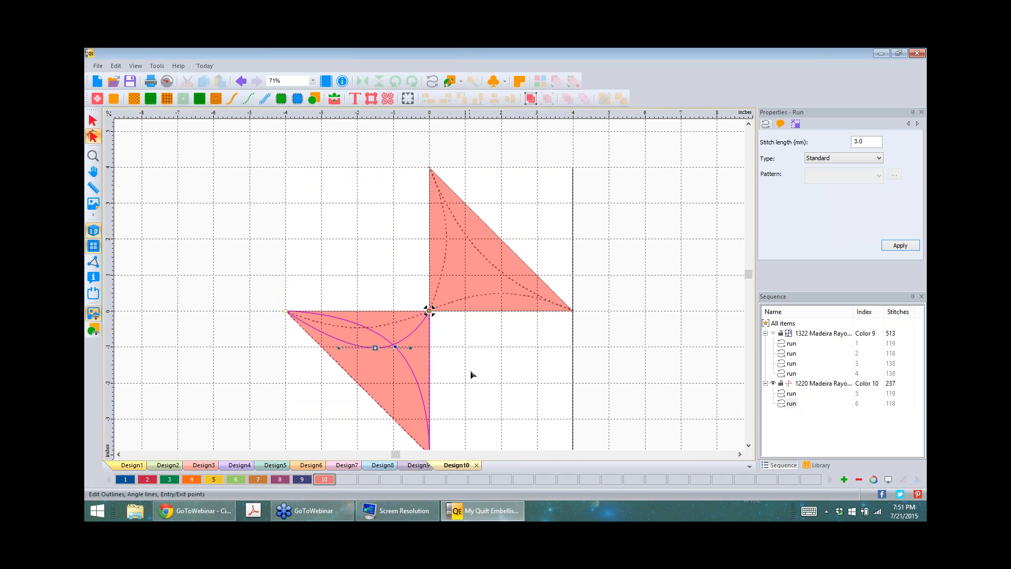
- Add a midpoint to the lower left triangle's vertical edge and pull it about 1.2 in into the triangle
right_click(430, 389)
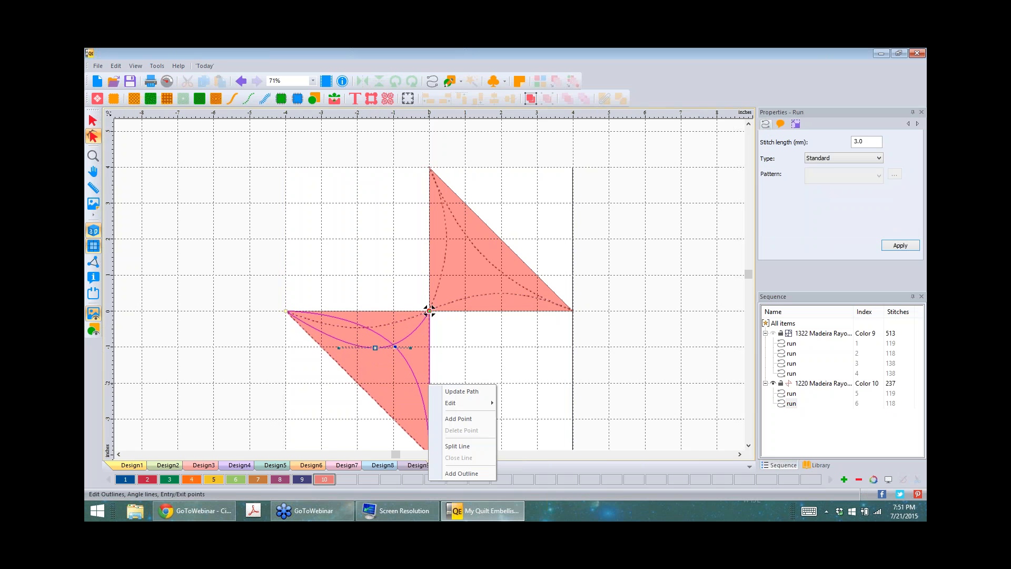
left_click(458, 418)
left_click_drag(430, 384, 388, 384)
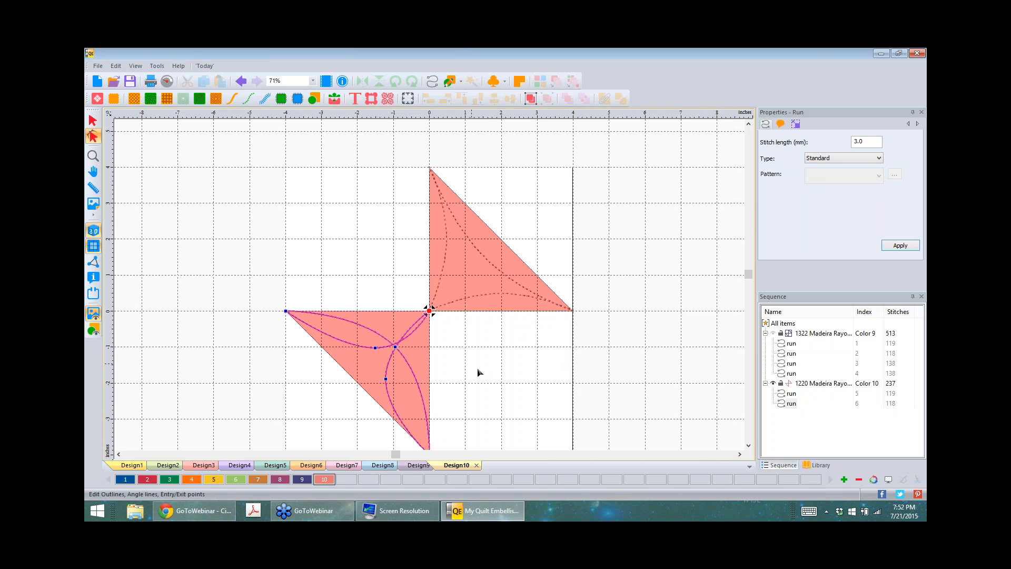
- End the shape editing and turn the Color 9 layer's visibility back on
scroll(479, 373, "down", 2)
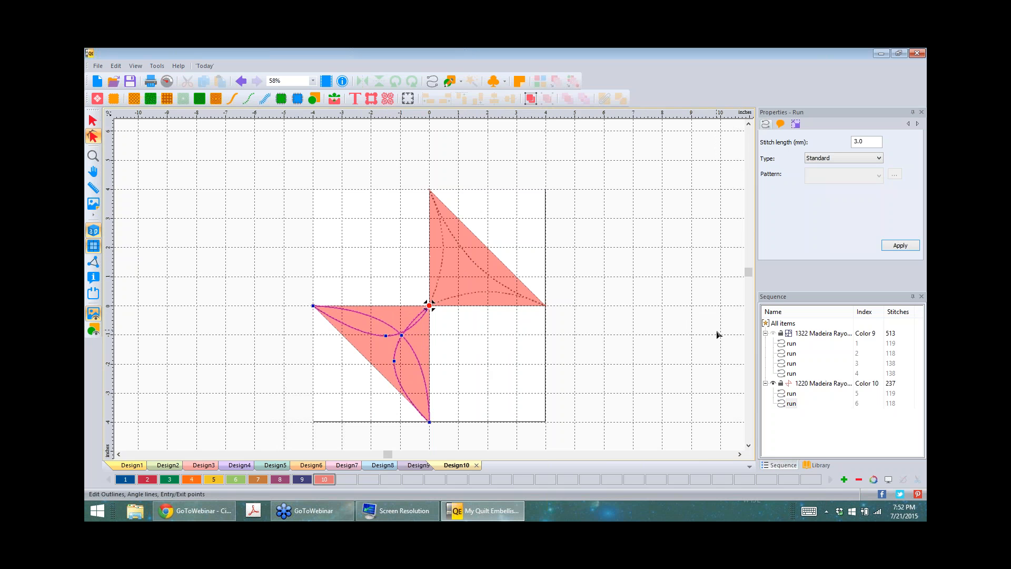
left_click(810, 336)
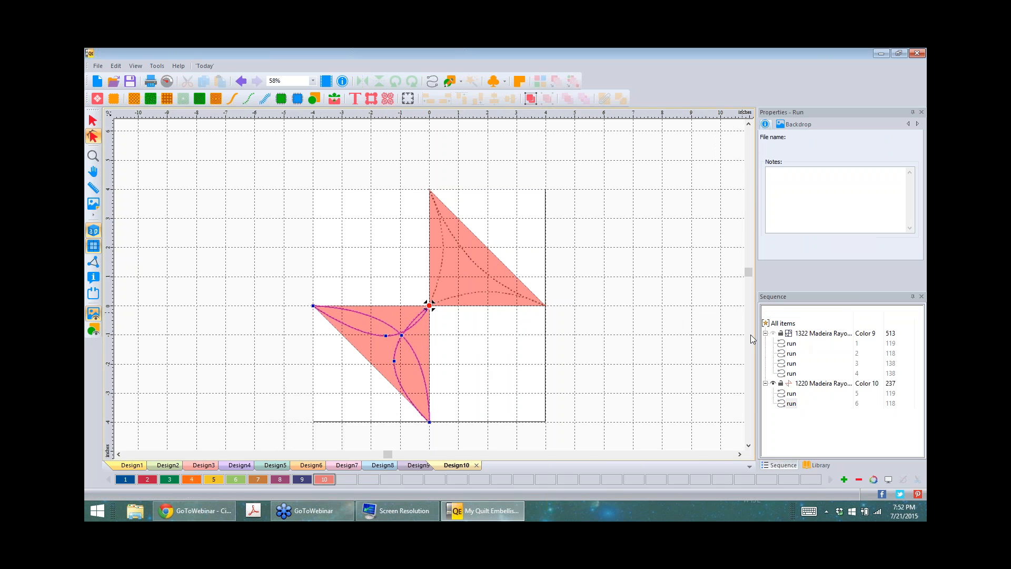
left_click(773, 337)
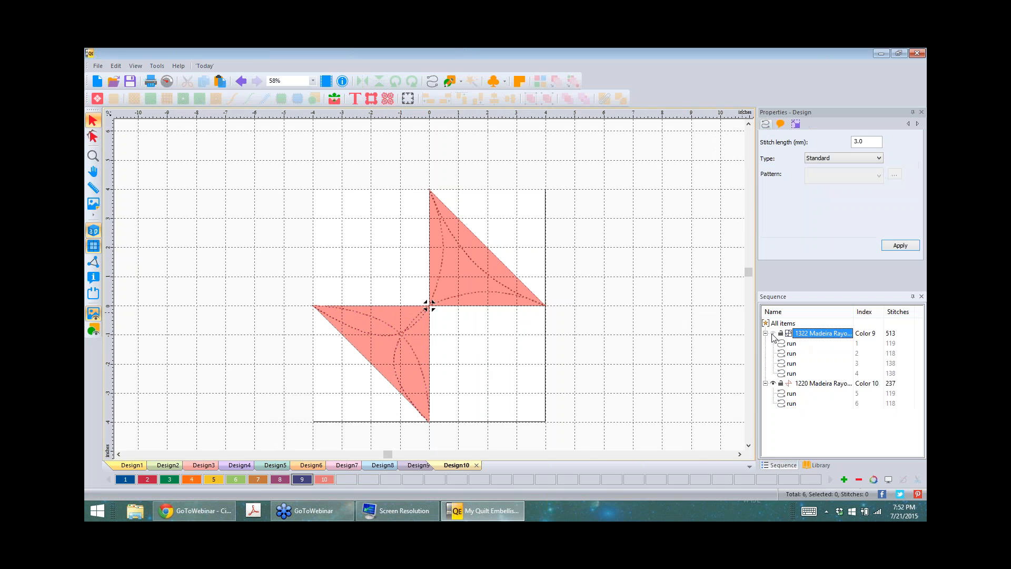
right_click(482, 307)
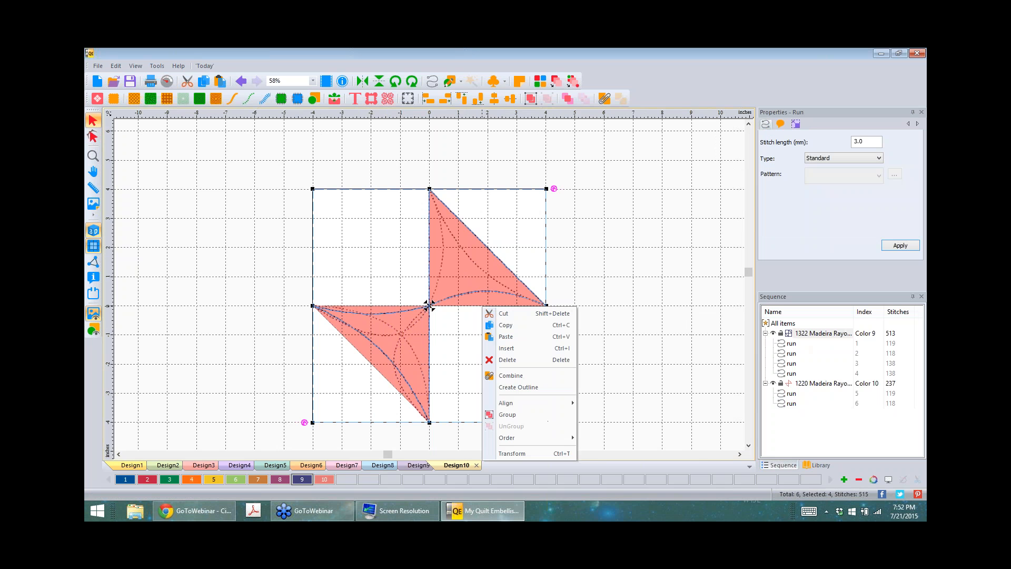
left_click(789, 345)
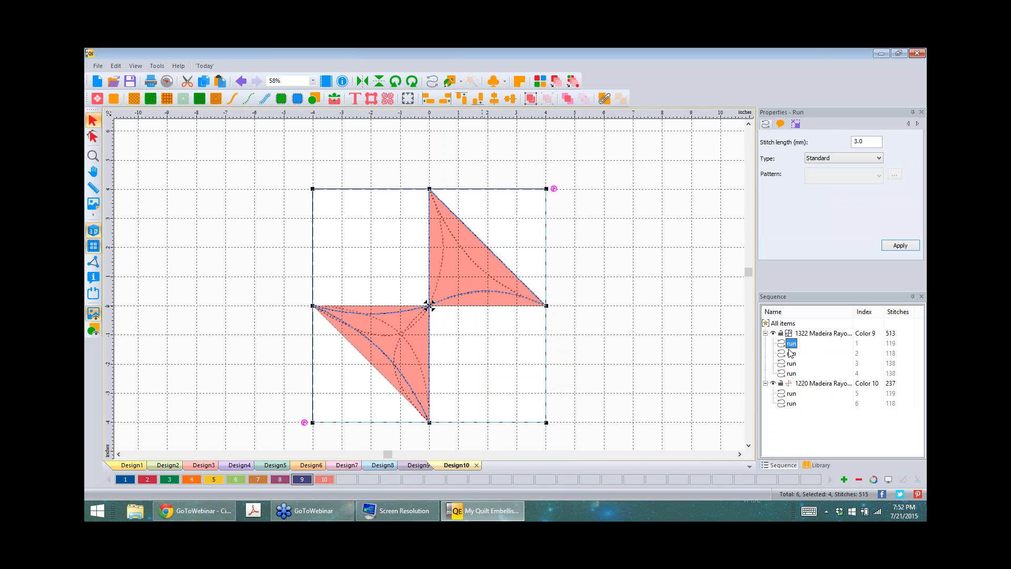
left_click(822, 336)
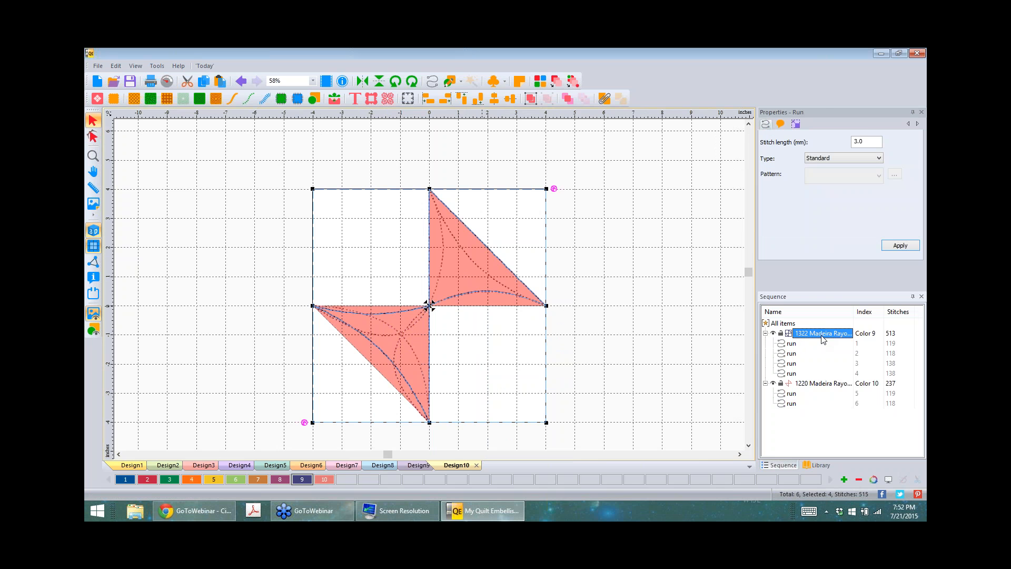
left_click(796, 125)
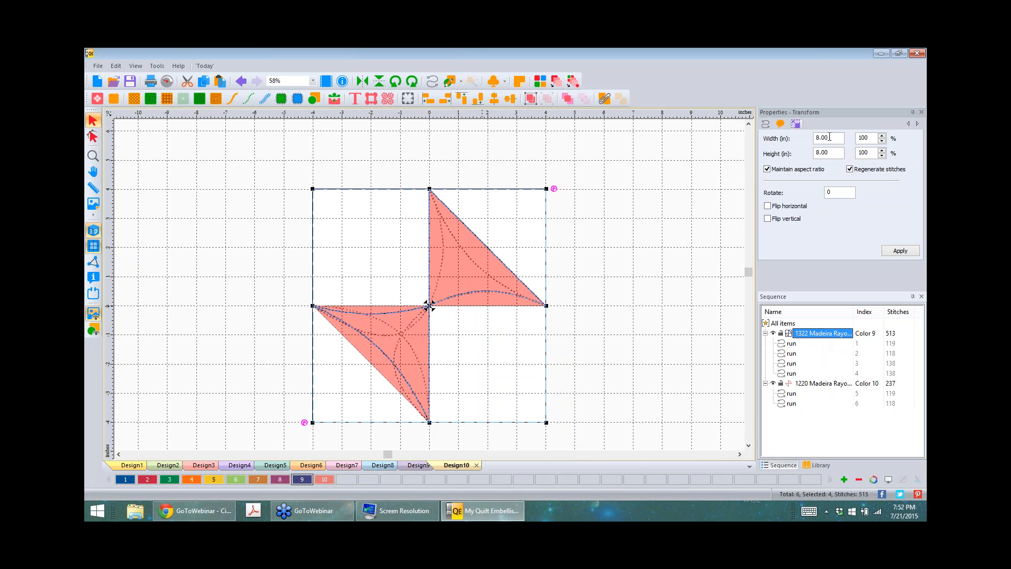
- Resize the first run of the Color 9 layer, the upper right square, to 3.5 in wide with its aspect ratio maintained
left_click(792, 343)
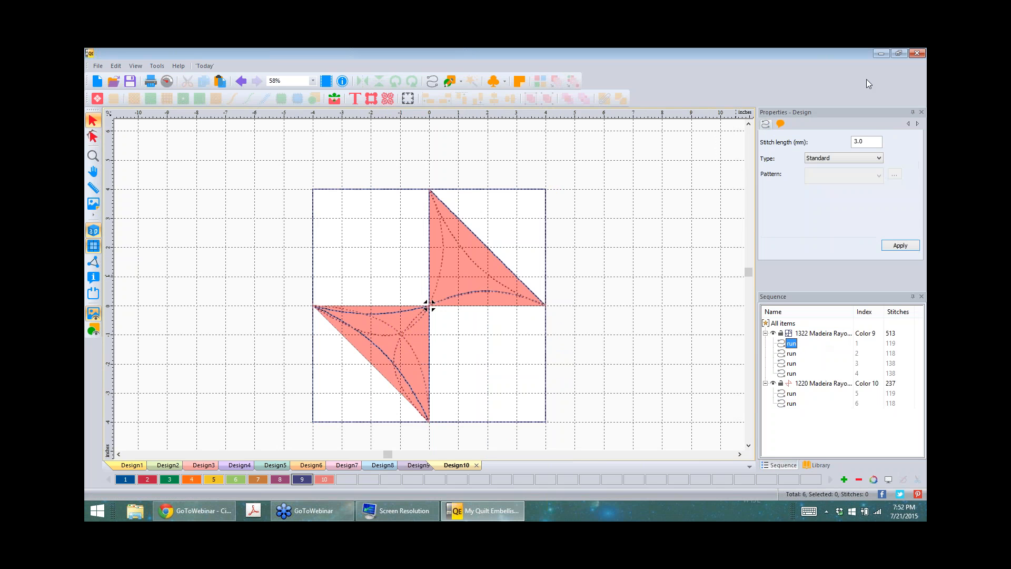
left_click(797, 124)
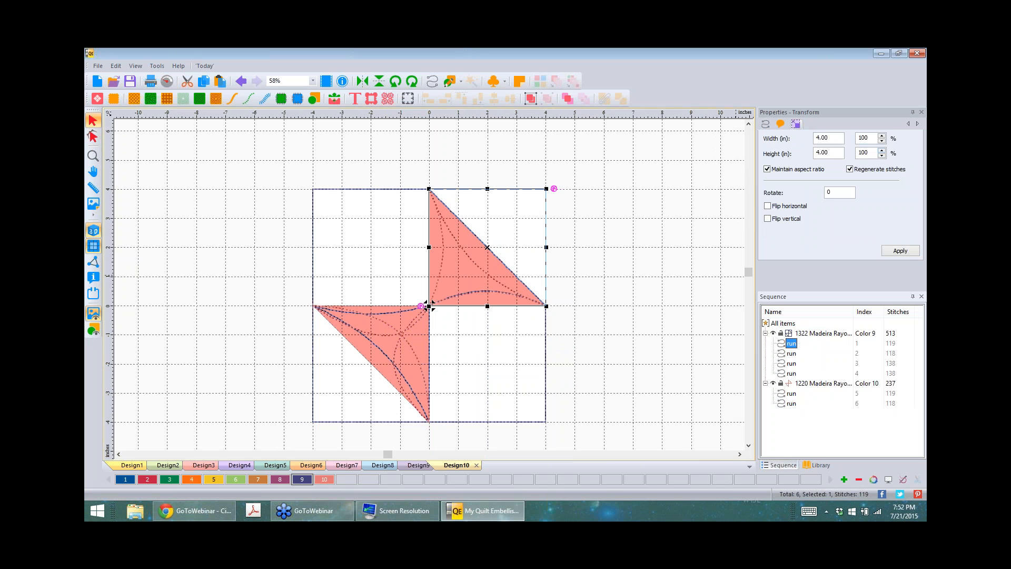
left_click(823, 137)
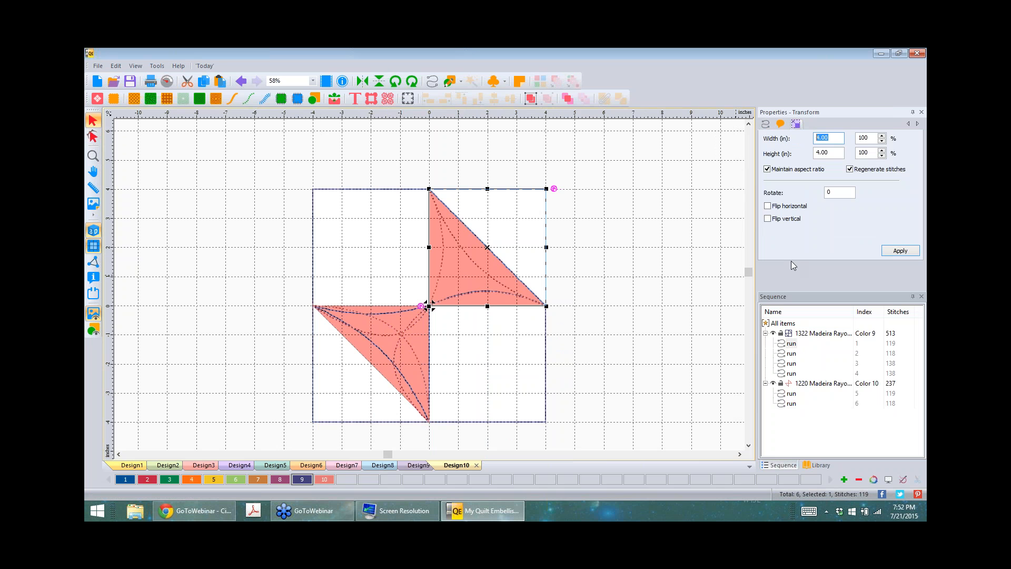
type("3.5")
left_click(900, 251)
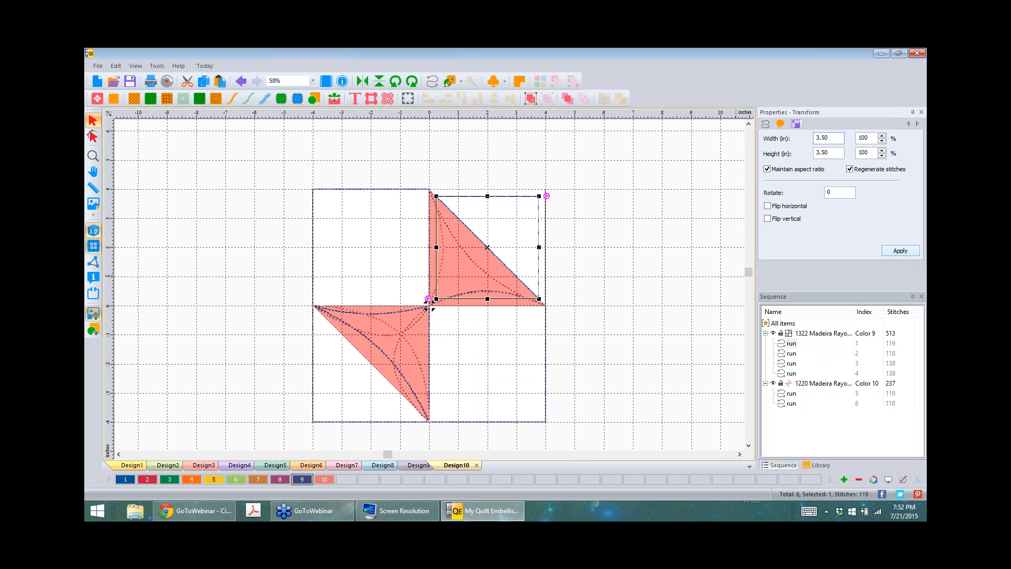
left_click(653, 227)
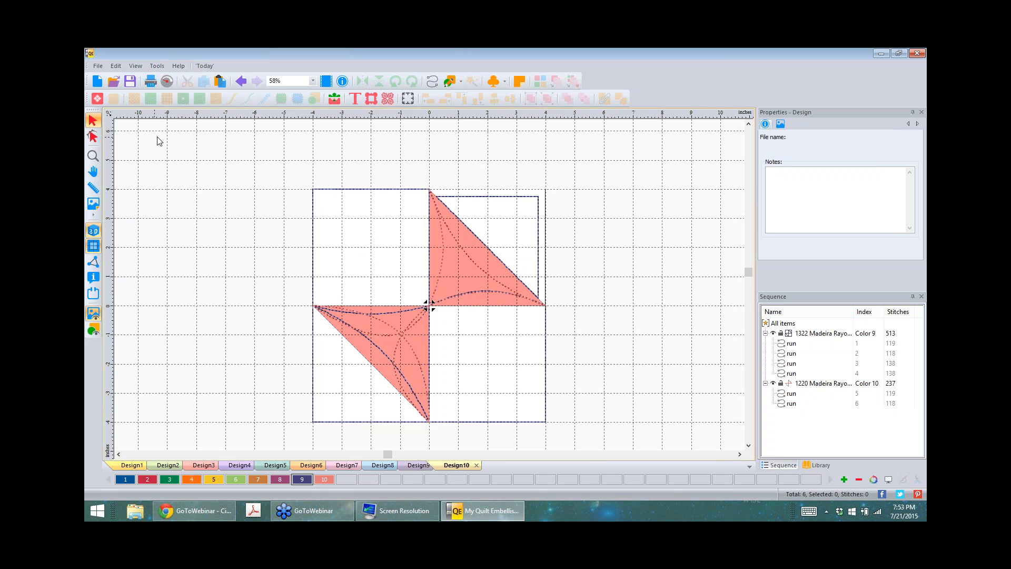
- Create a new design and load the black line drawing of the eight-petal flower from the Images folder as its backdrop
left_click(98, 82)
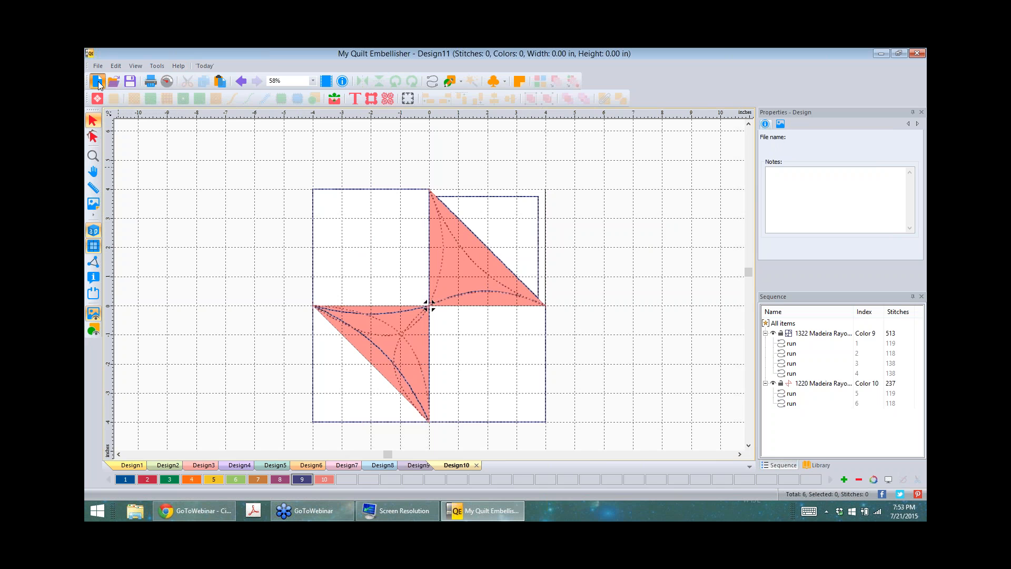
left_click(94, 205)
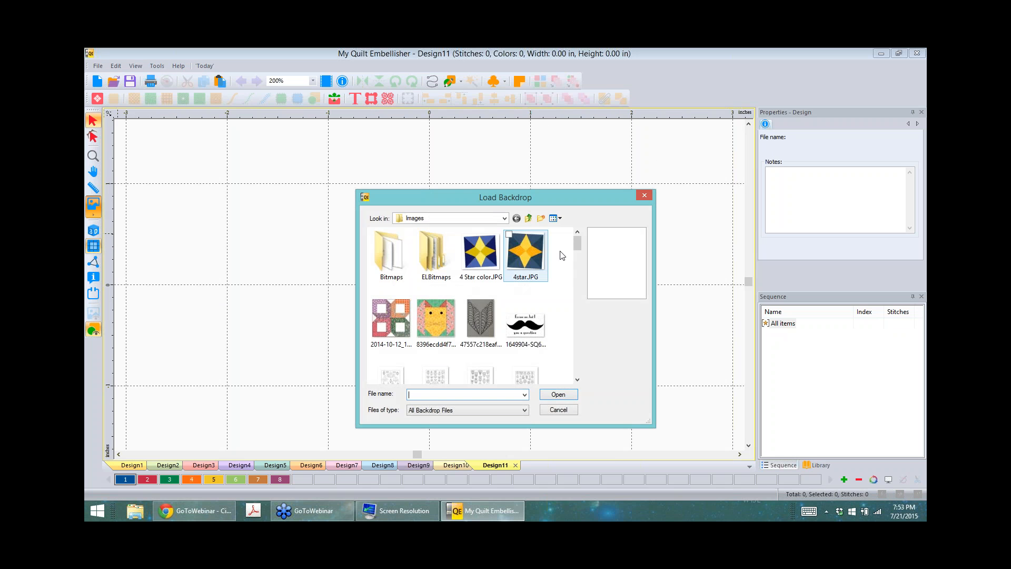
left_click_drag(580, 248, 577, 321)
left_click(480, 260)
left_click(561, 397)
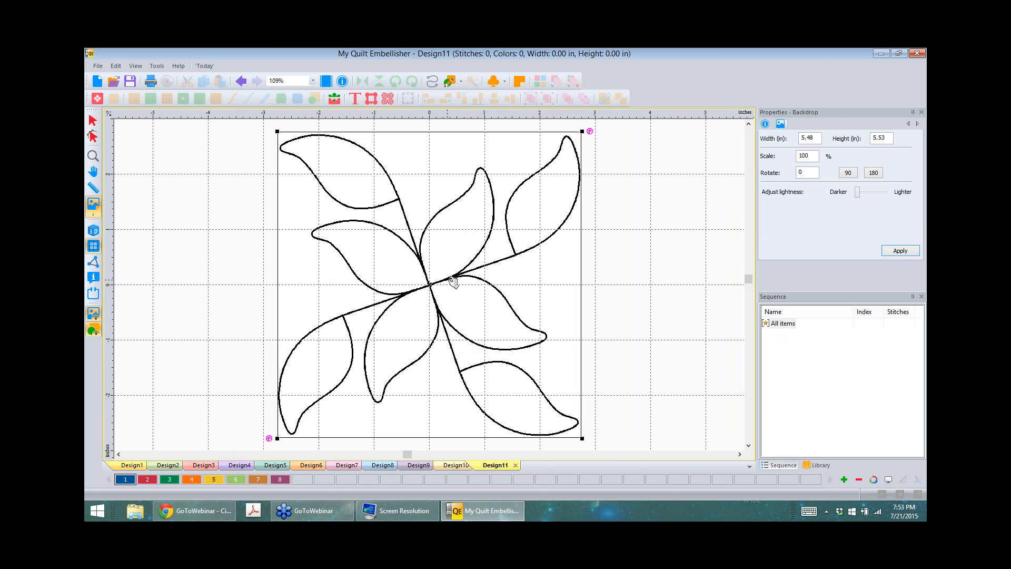
- Trace the backdrop's black lines as a Standard run with 3.0 mm stitches using the Magic Wand, and hide the backdrop
scroll(453, 282, "up", 5)
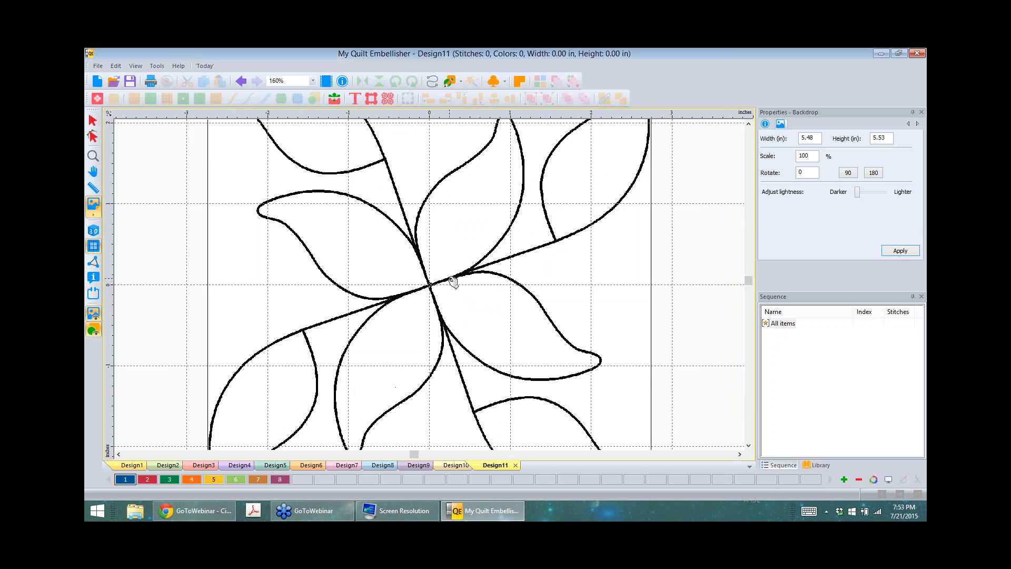
scroll(452, 282, "down", 2)
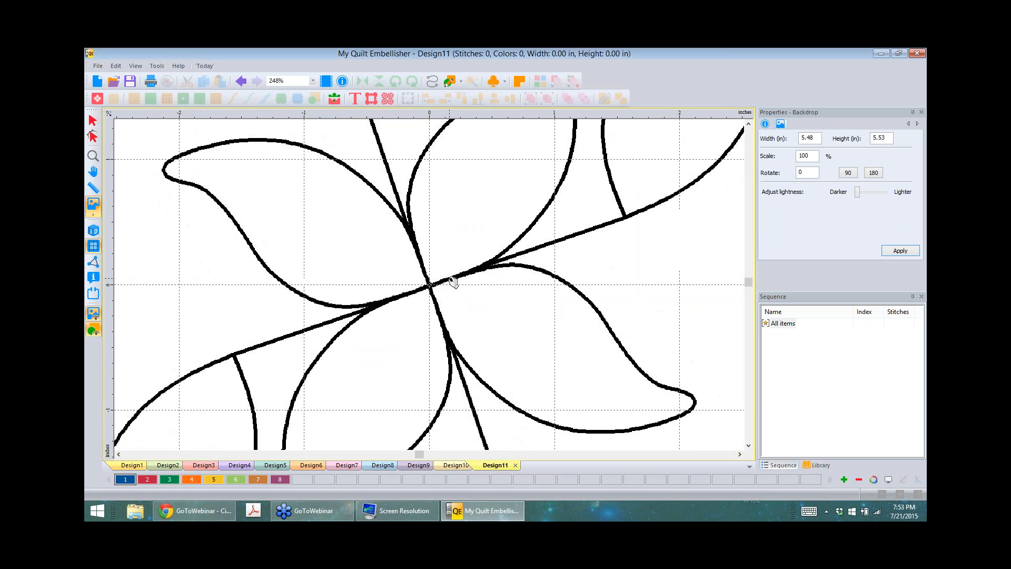
scroll(453, 281, "down", 1)
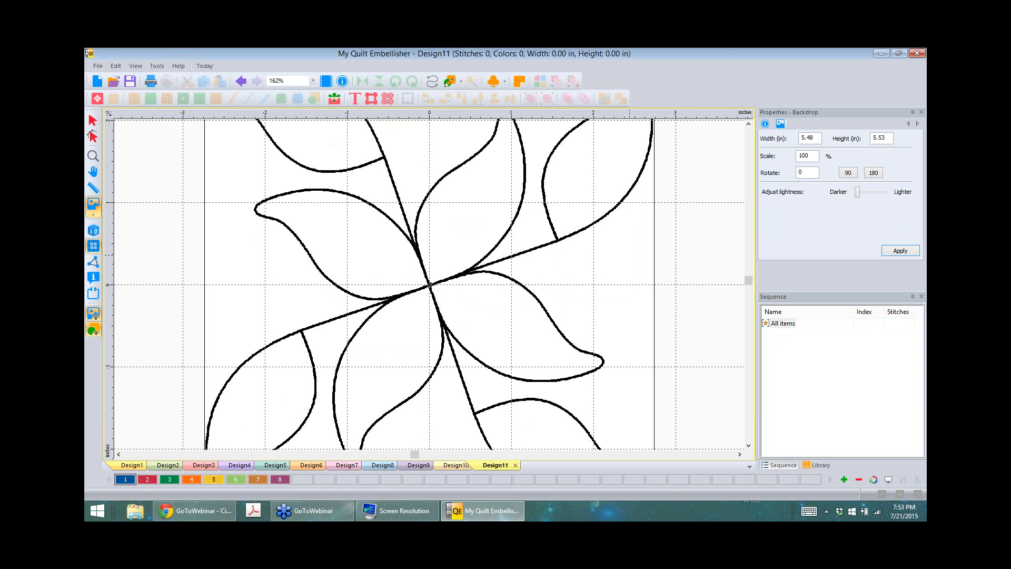
scroll(629, 255, "down", 3)
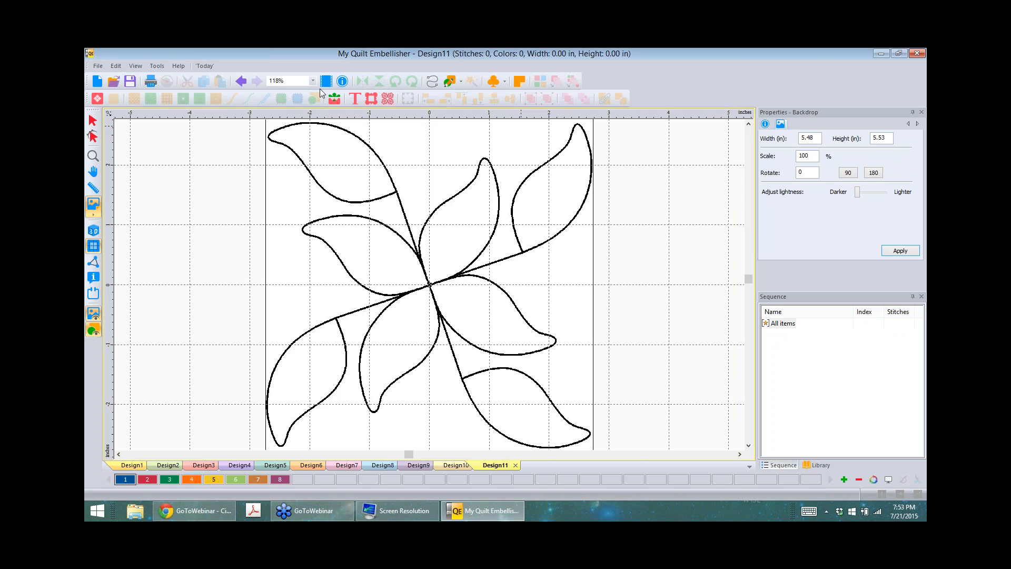
left_click(432, 83)
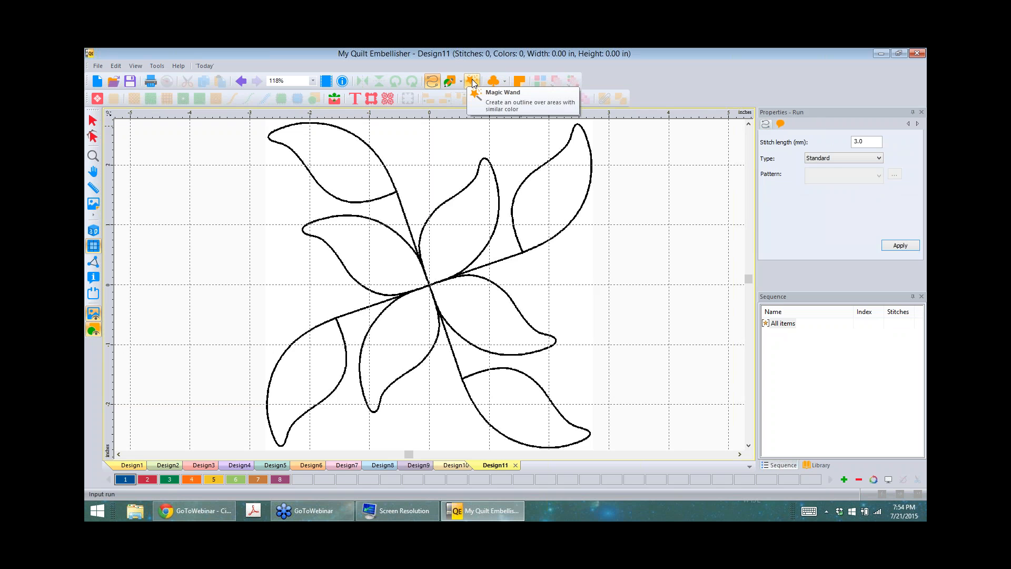
left_click(472, 82)
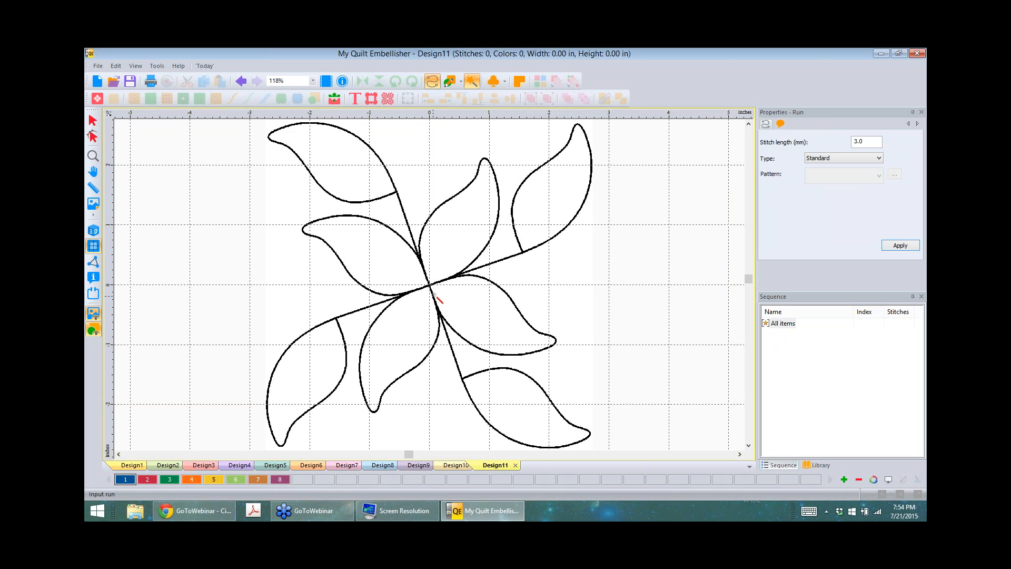
scroll(435, 295, "up", 2)
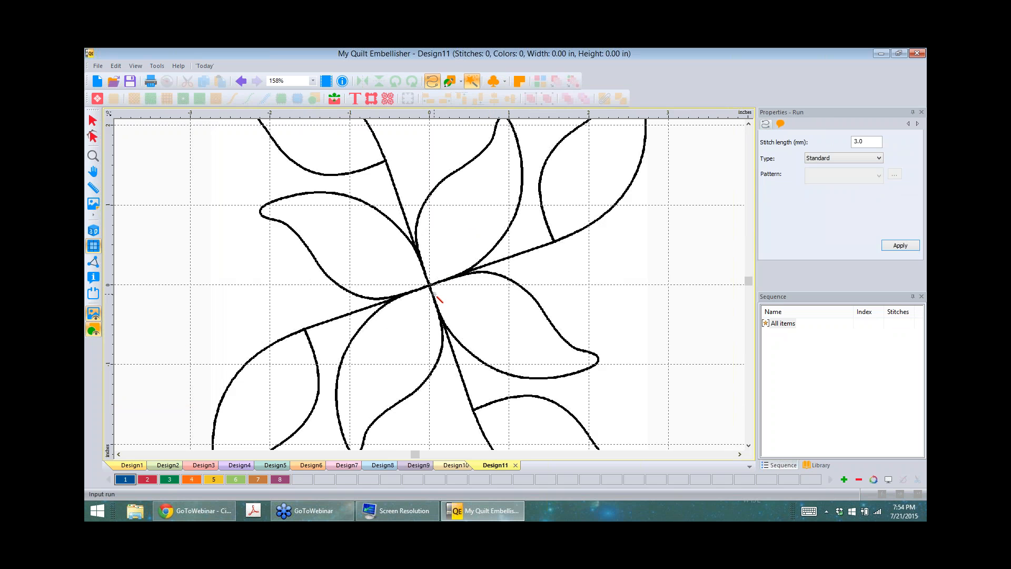
scroll(435, 295, "up", 6)
scroll(433, 294, "up", 1)
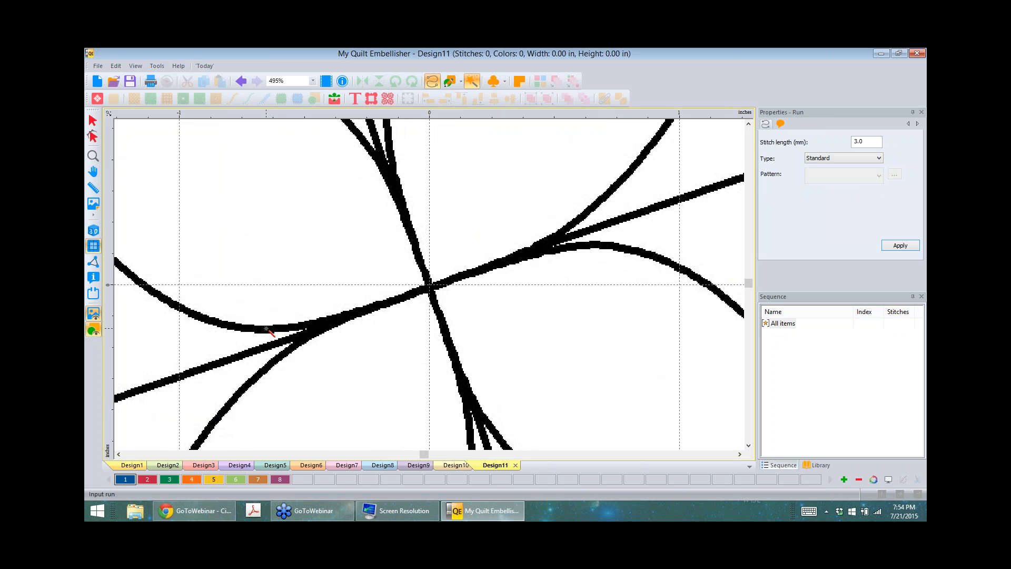
left_click(266, 329)
scroll(462, 277, "down", 1)
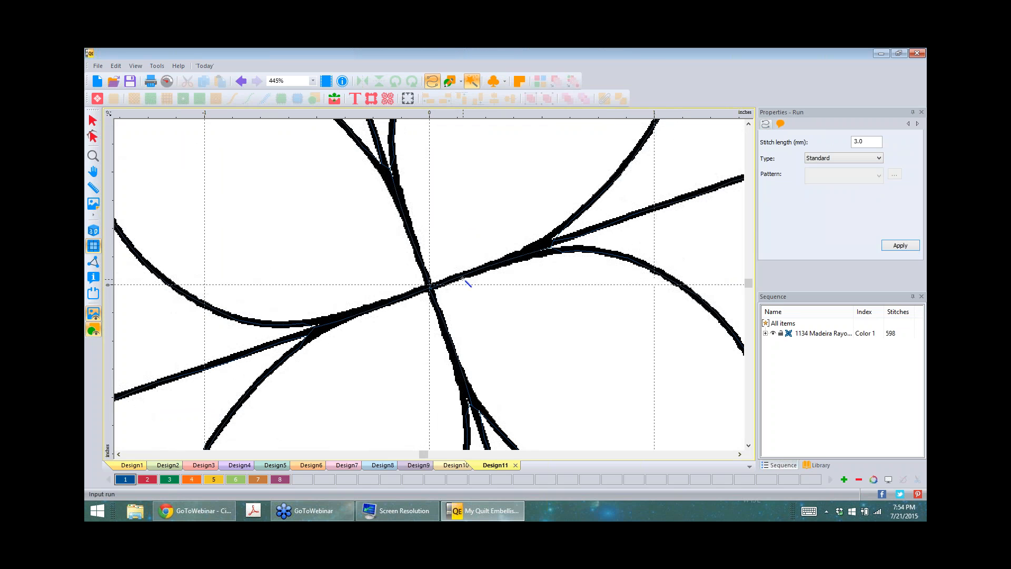
scroll(464, 307, "down", 10)
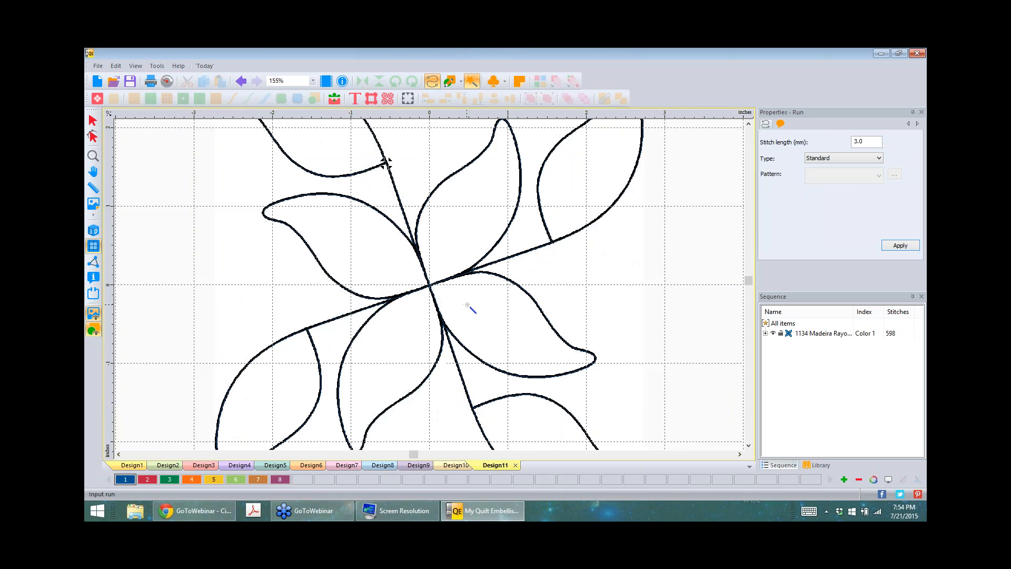
left_click(93, 314)
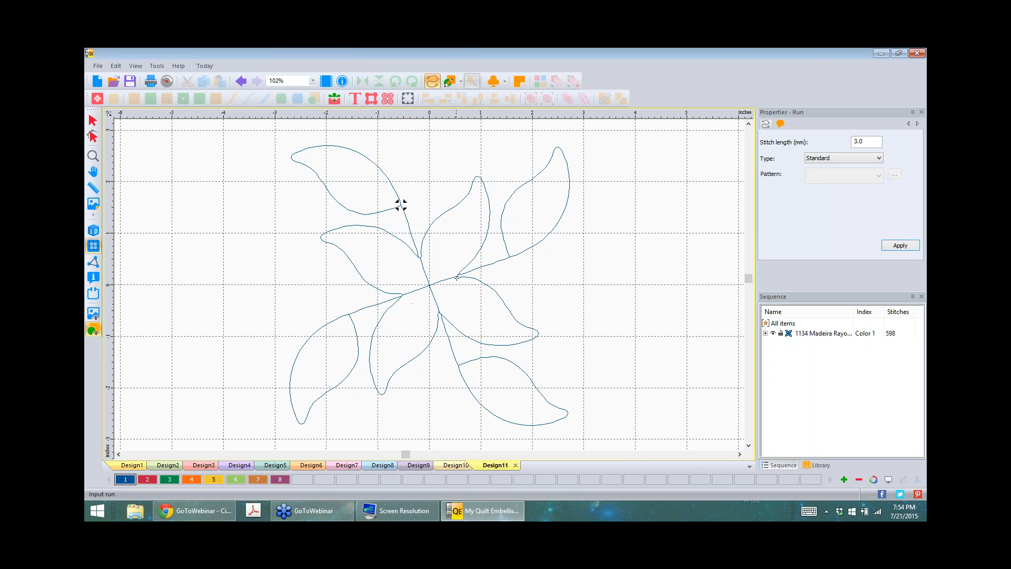
- Edit the traced run's outline points where the petals meet just right of the flower's center, adjusting their curves
scroll(401, 204, "up", 6)
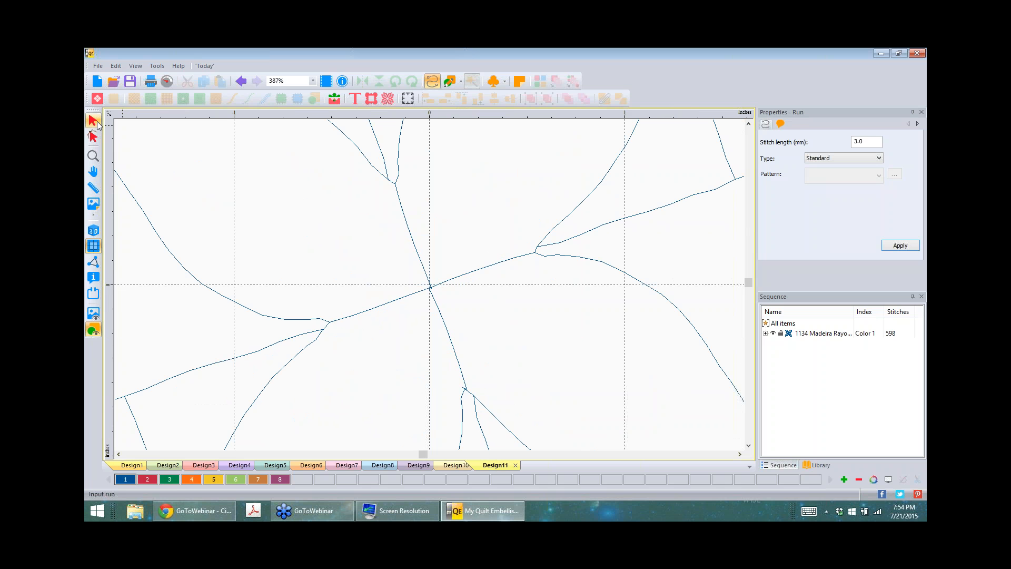
key("ctrl+a")
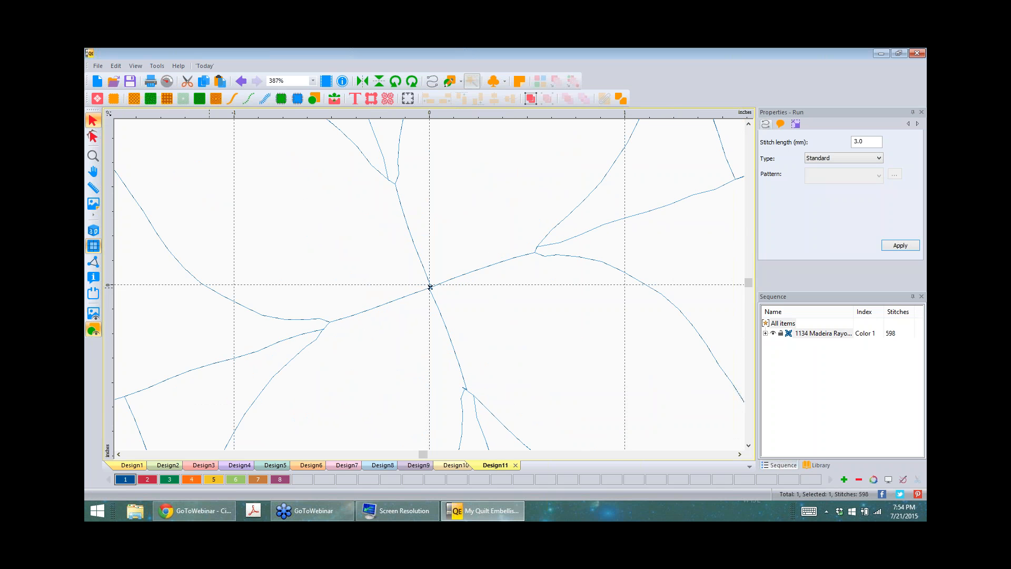
left_click(93, 138)
left_click(534, 252)
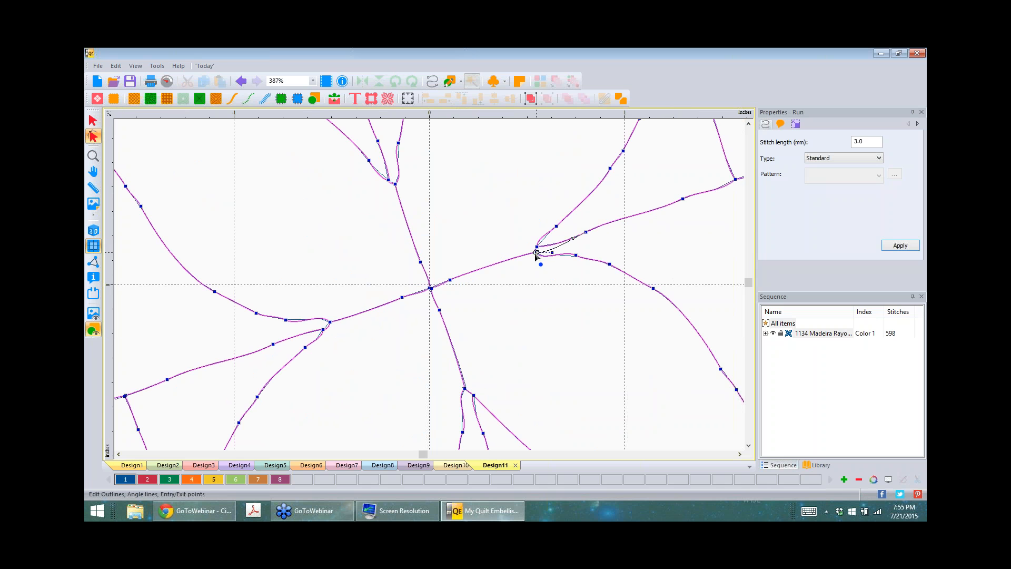
left_click_drag(537, 247, 563, 222)
left_click(566, 298)
left_click(576, 256)
left_click_drag(577, 259, 589, 258)
left_click(538, 337)
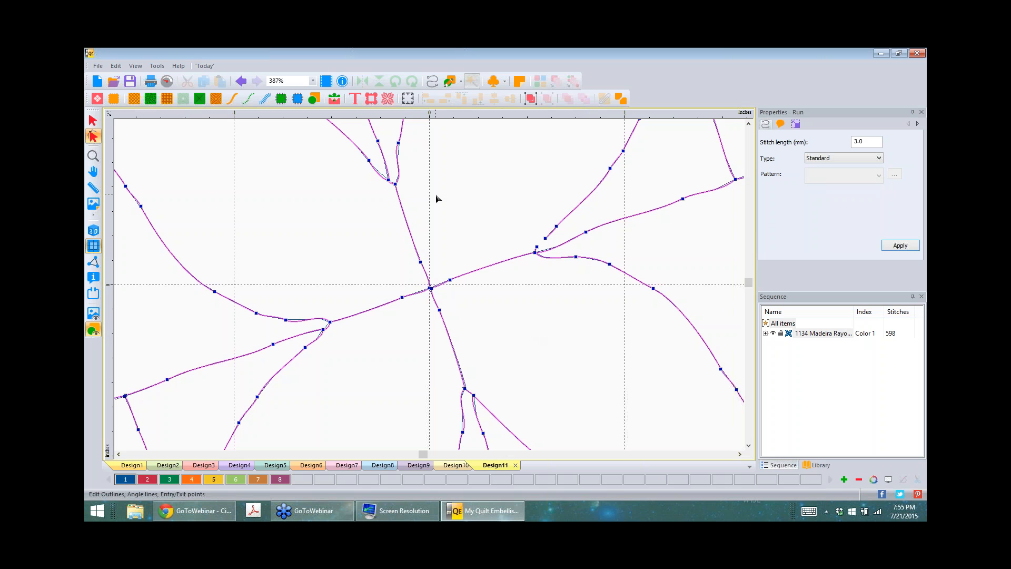
scroll(436, 199, "down", 3)
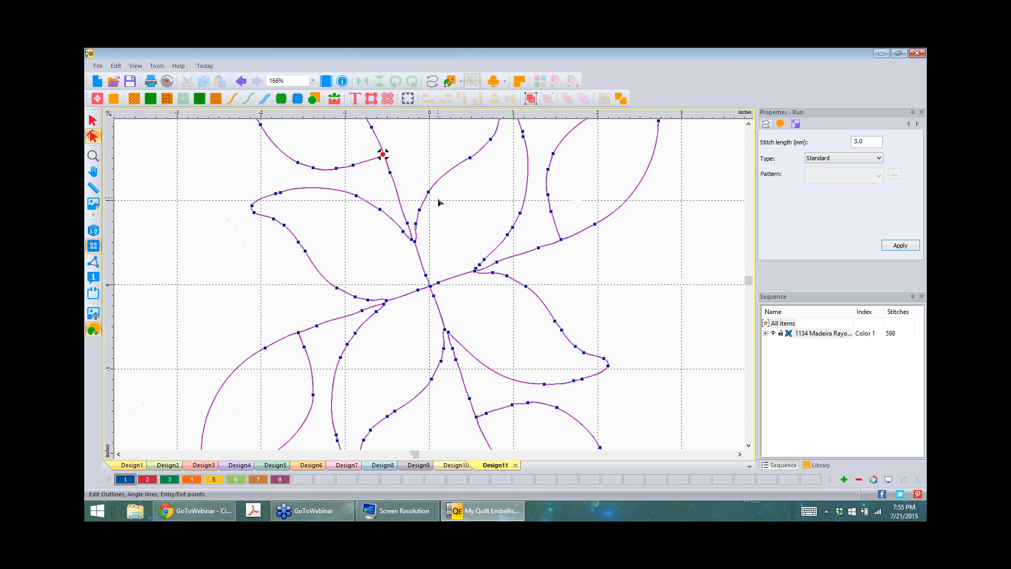
scroll(437, 202, "down", 2)
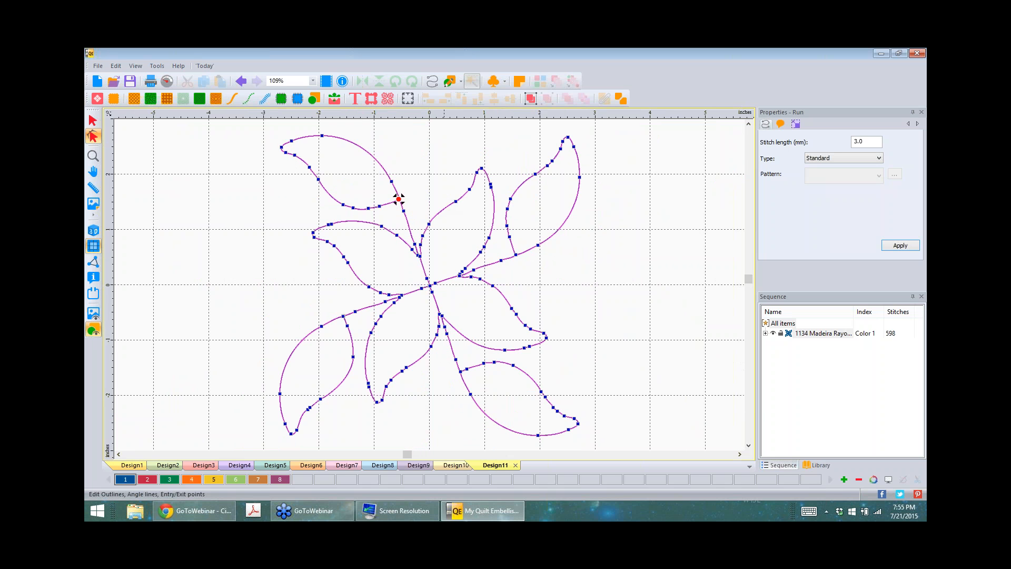
- Create another blank design and import the feathercircle artwork from the Images folder
left_click(96, 82)
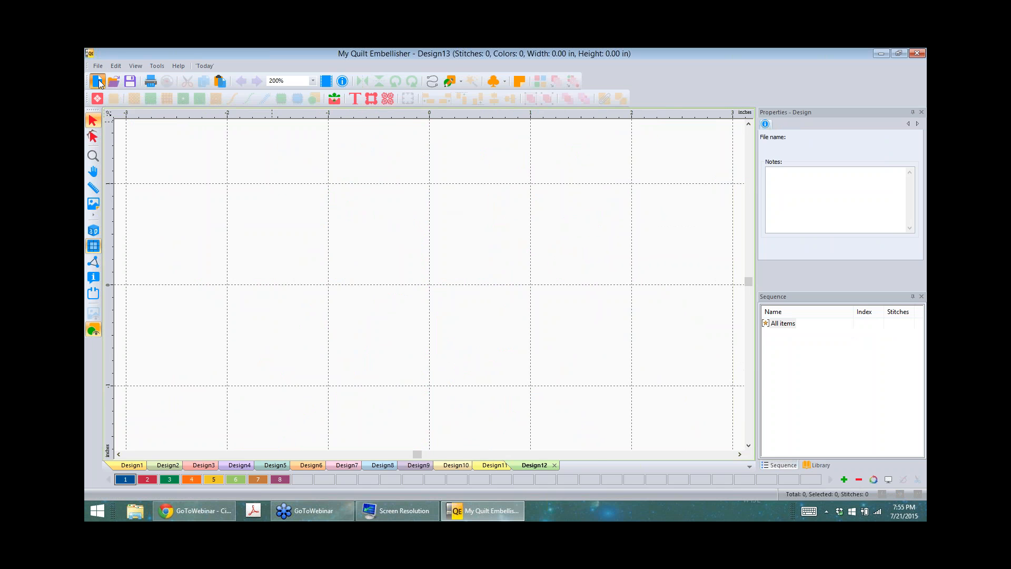
left_click(99, 80)
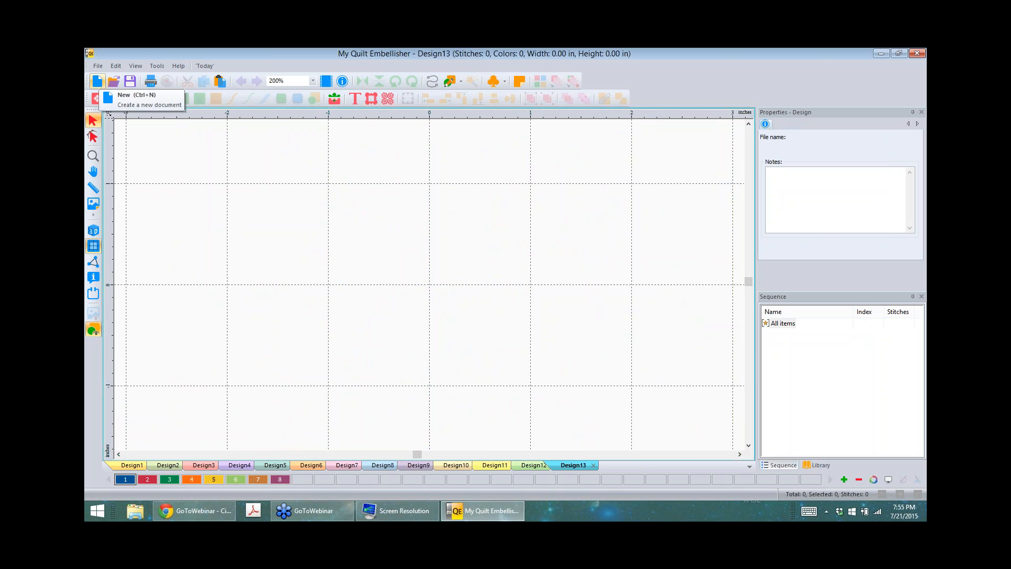
left_click(98, 66)
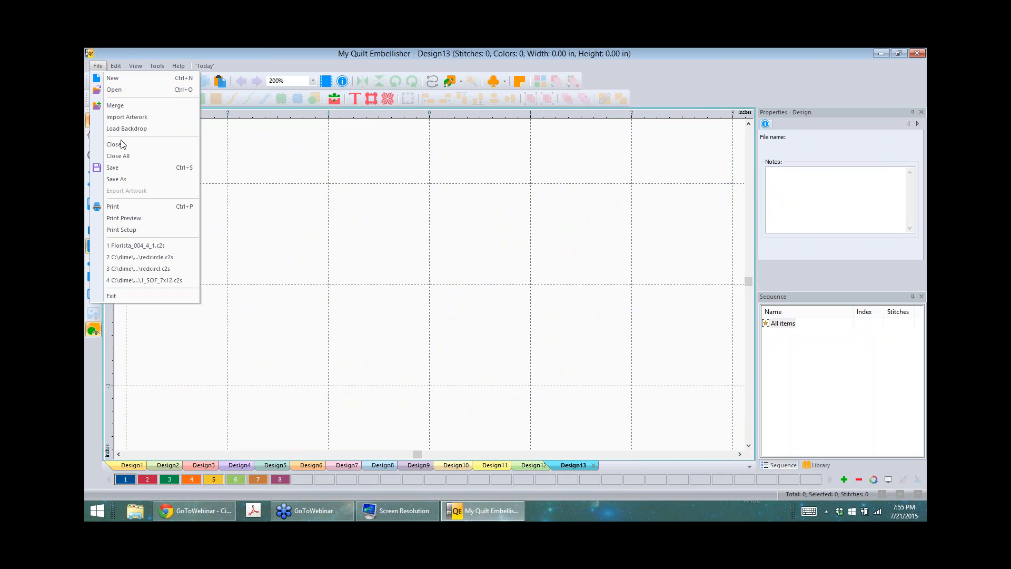
left_click(128, 116)
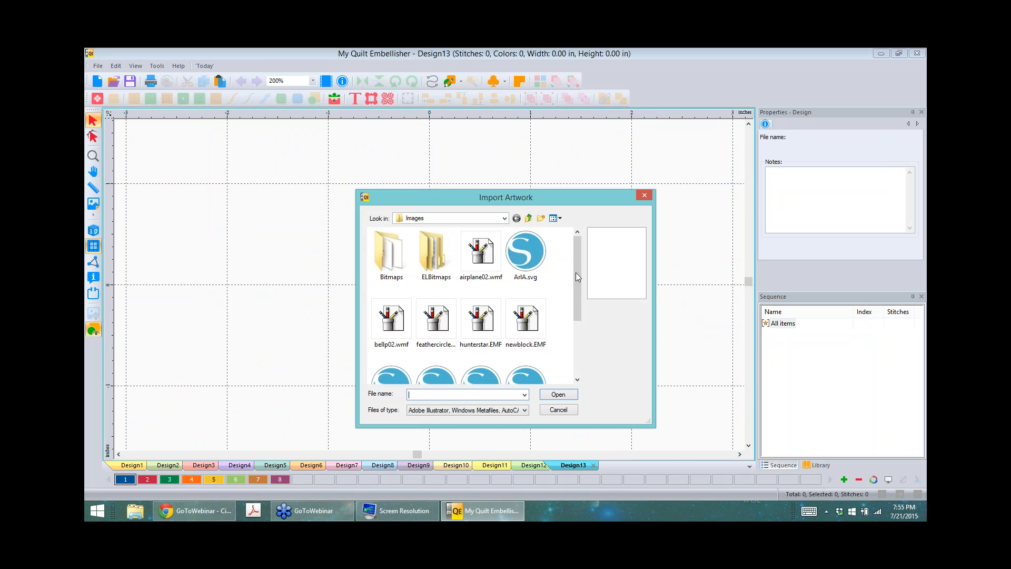
left_click_drag(576, 273, 577, 283)
left_click(440, 298)
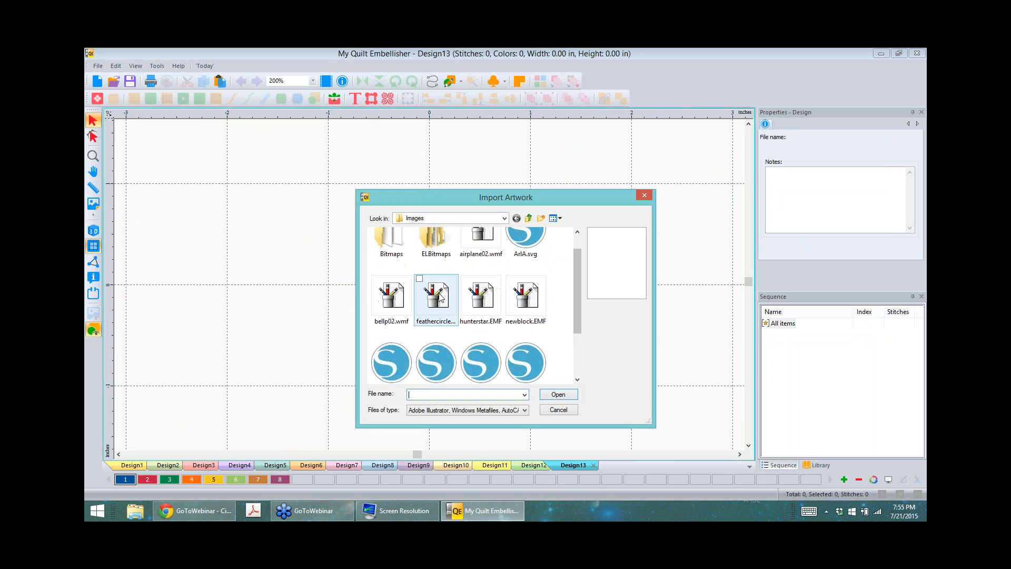
left_click(560, 396)
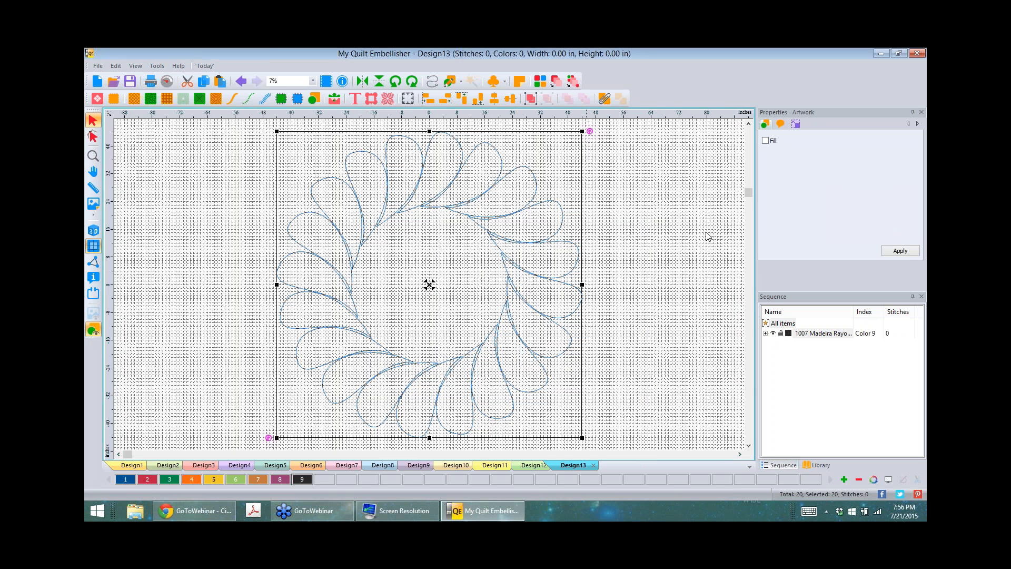
- Resize the imported feather circle to 8 in wide, keeping its aspect ratio, and deselect it
left_click(797, 125)
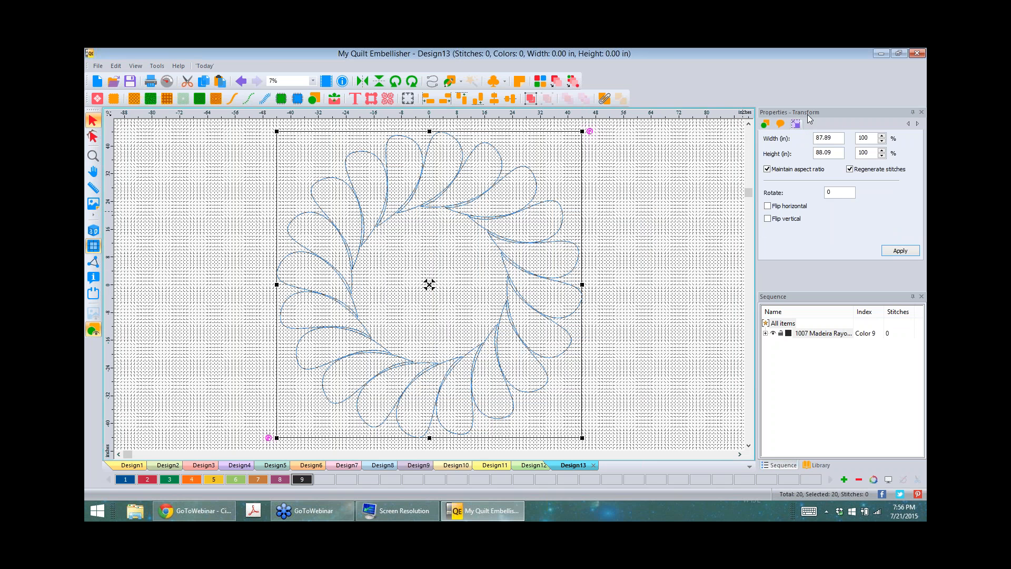
double_click(814, 138)
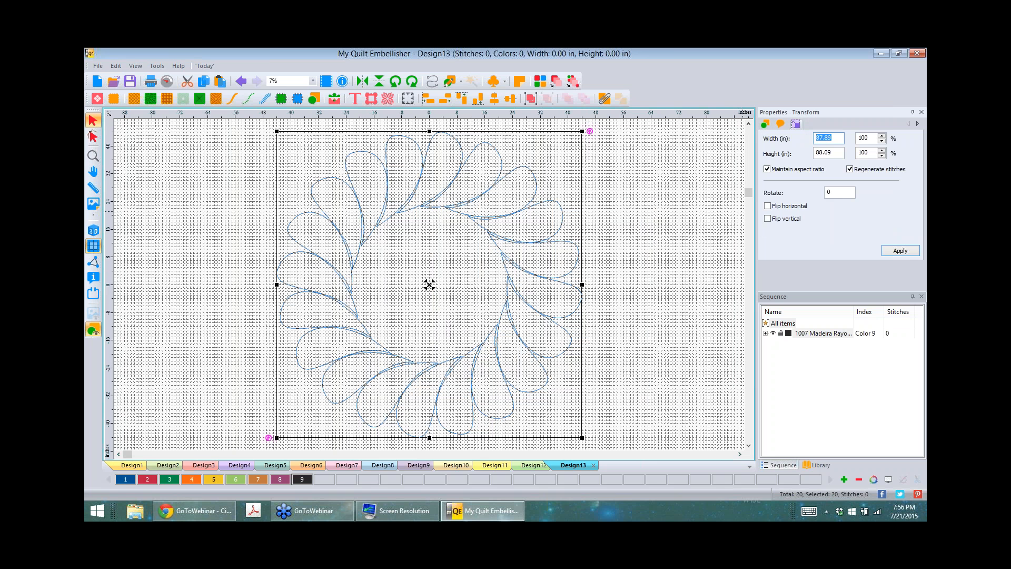
type("8")
left_click(896, 251)
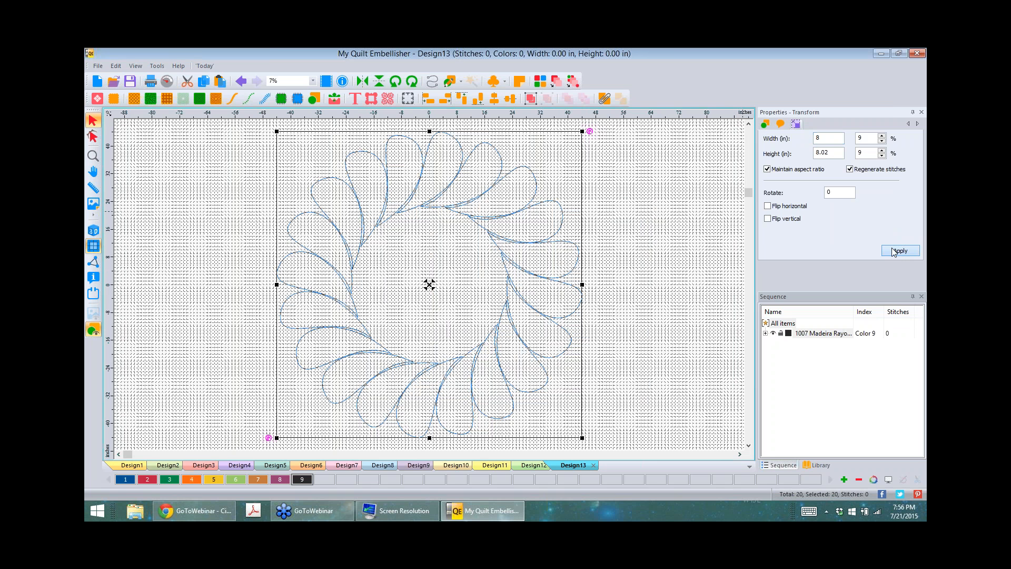
right_click(472, 113)
left_click(520, 208)
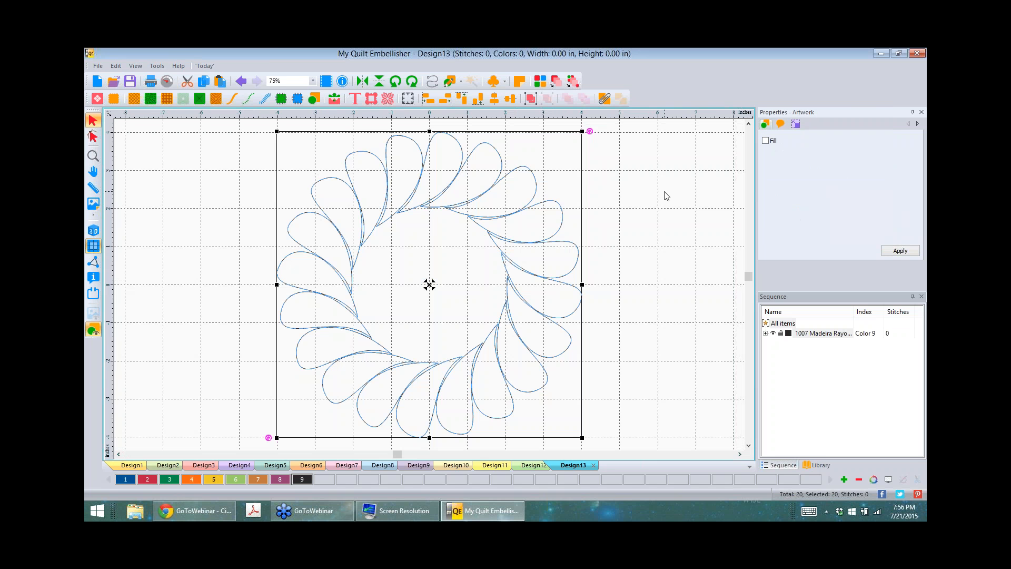
left_click(648, 180)
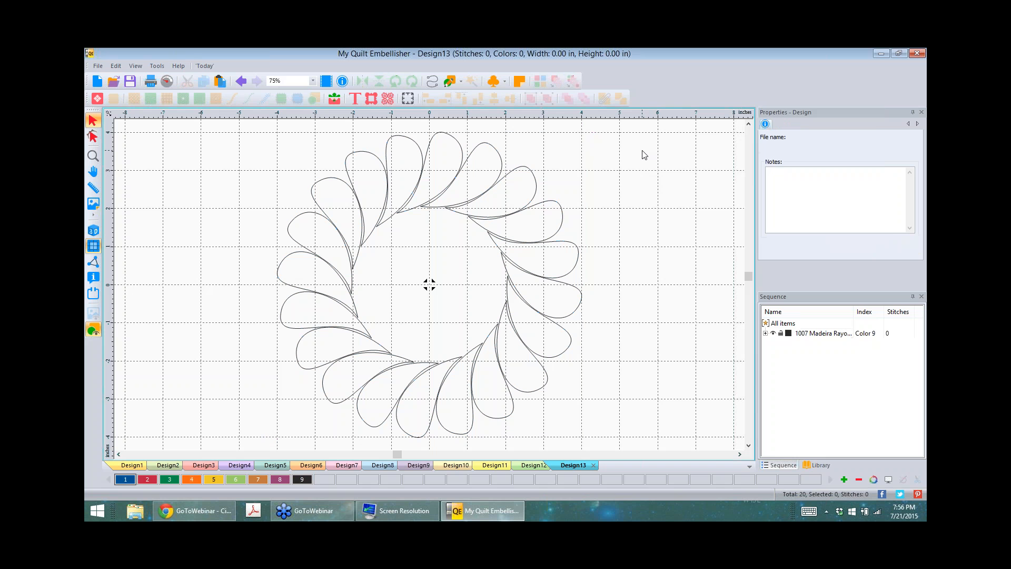
- Convert all the feather artwork objects to run stitches and show the design in 3D
left_click(766, 334)
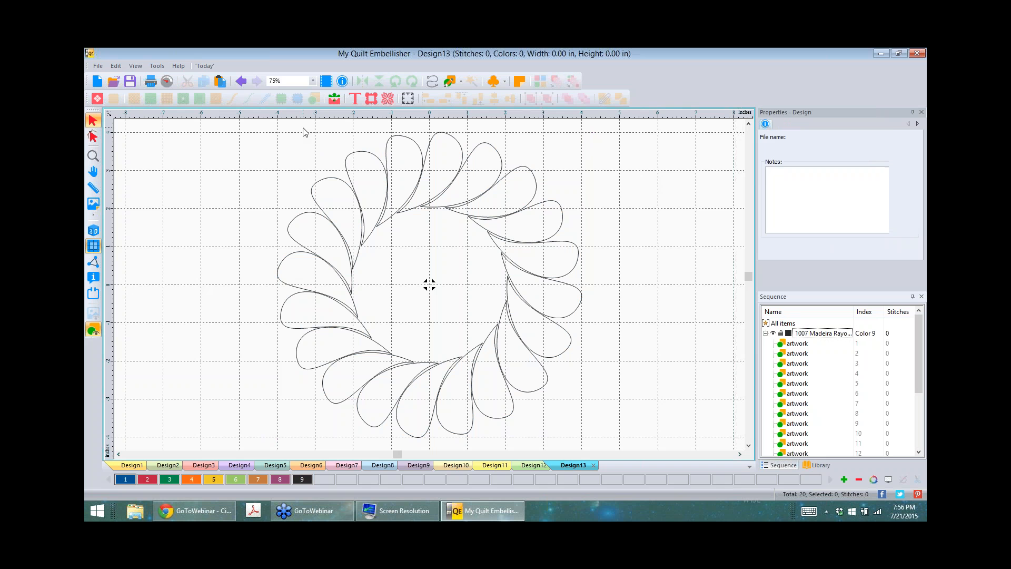
key("ctrl+a")
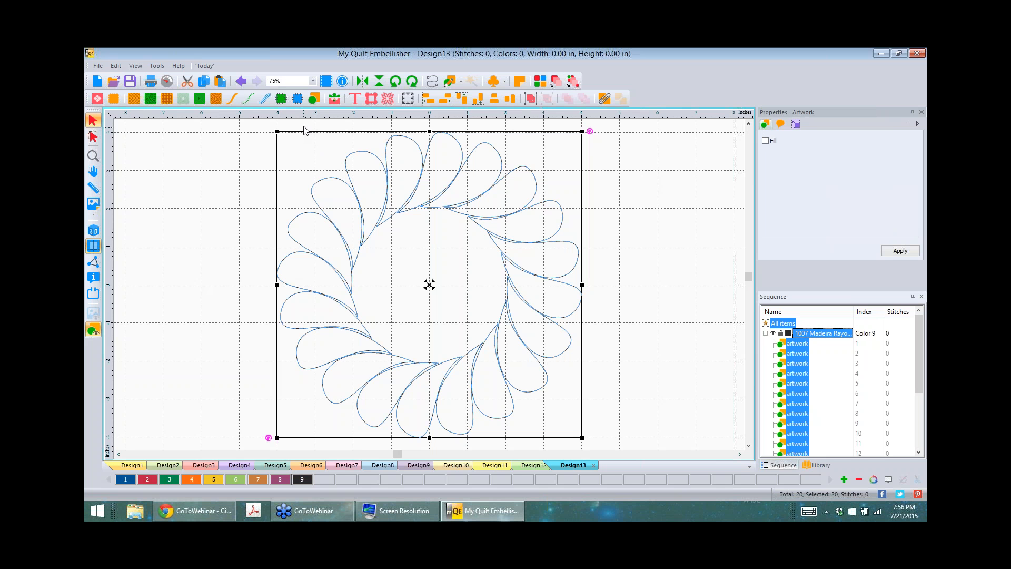
left_click(235, 100)
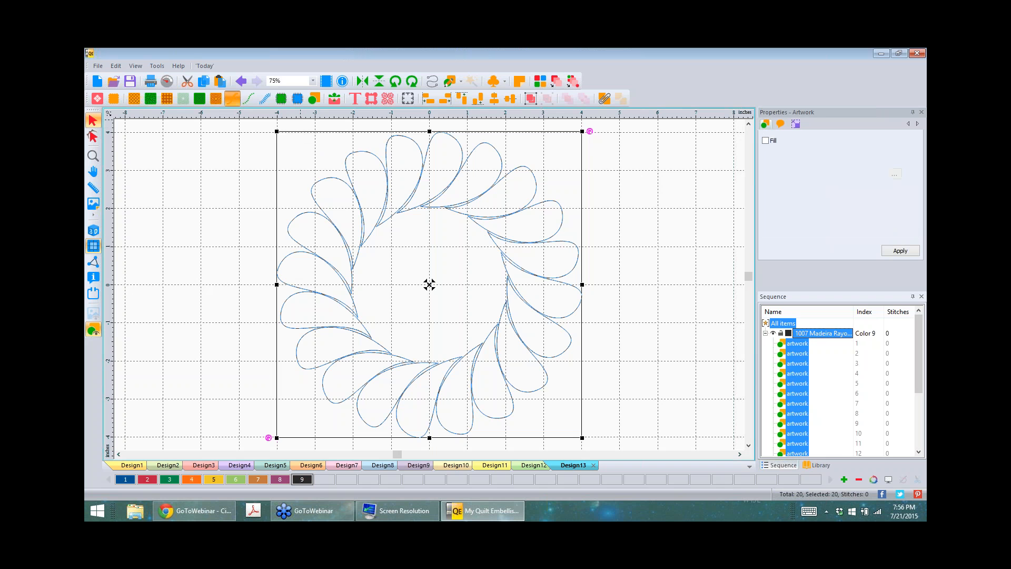
left_click(257, 248)
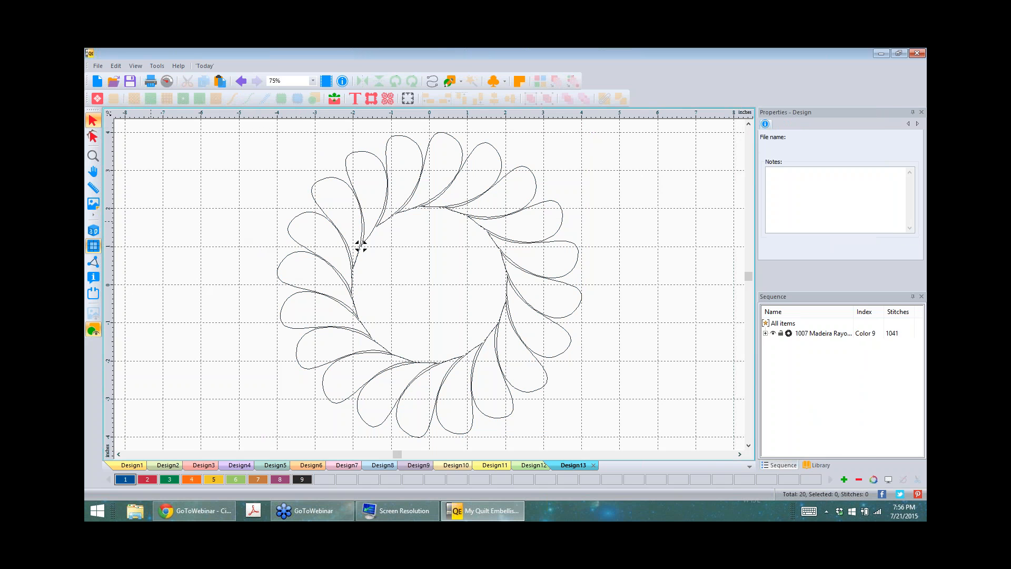
left_click(93, 231)
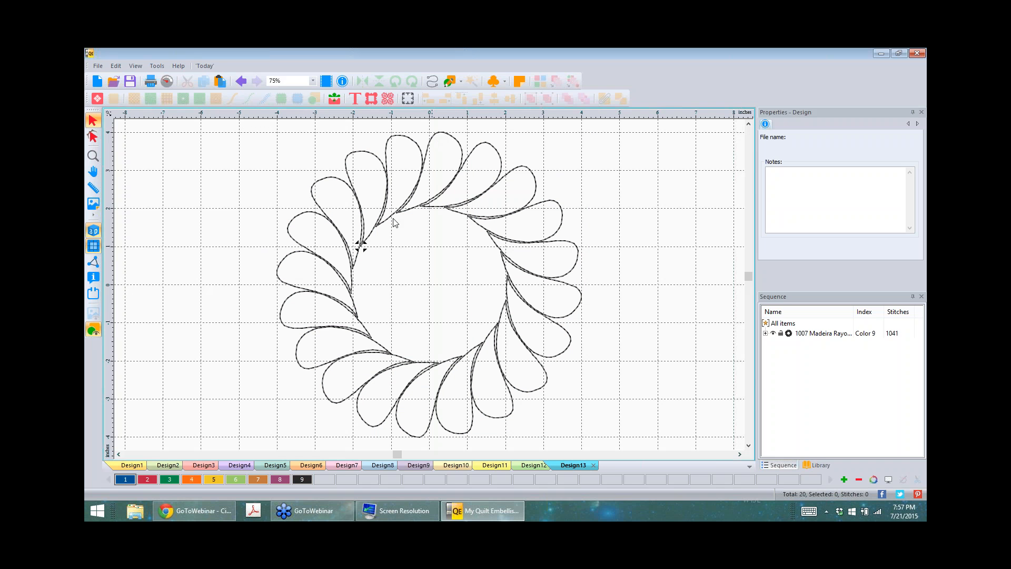
- Try a Maze stippling fill and texture pattern 103 on the feather at the wreath's top center, and undo both fills
left_click(437, 139)
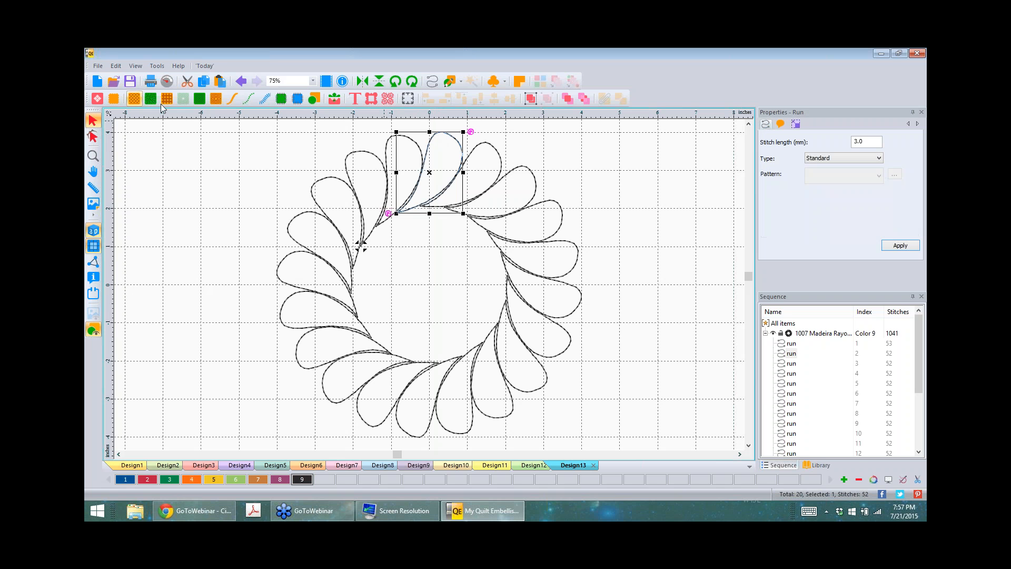
left_click(152, 100)
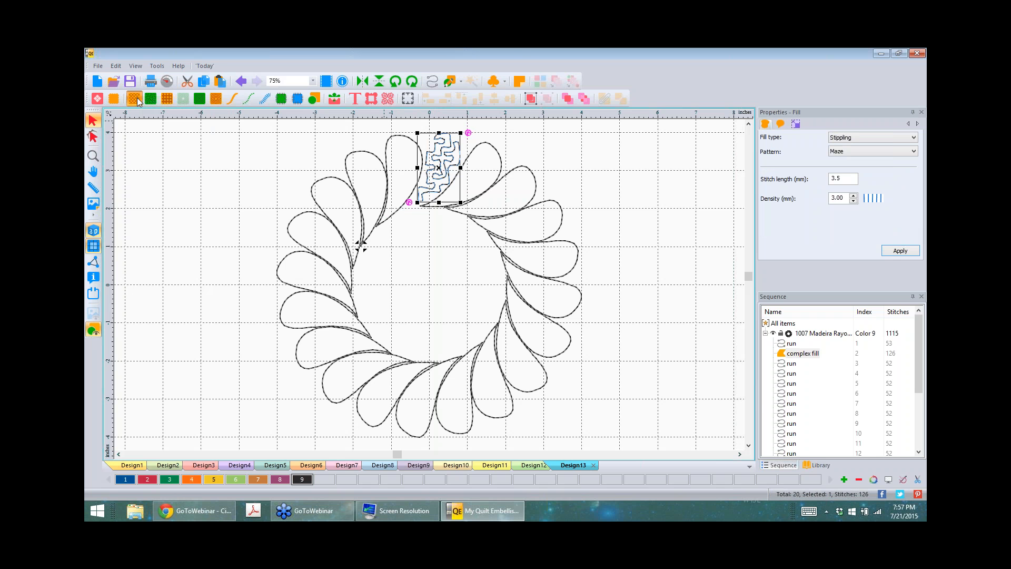
left_click(139, 101)
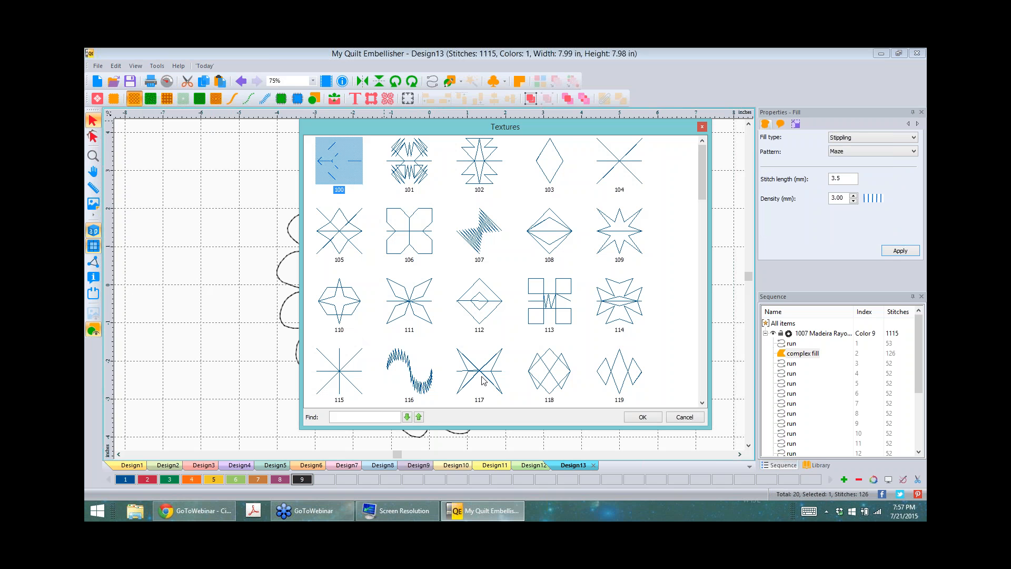
left_click(558, 176)
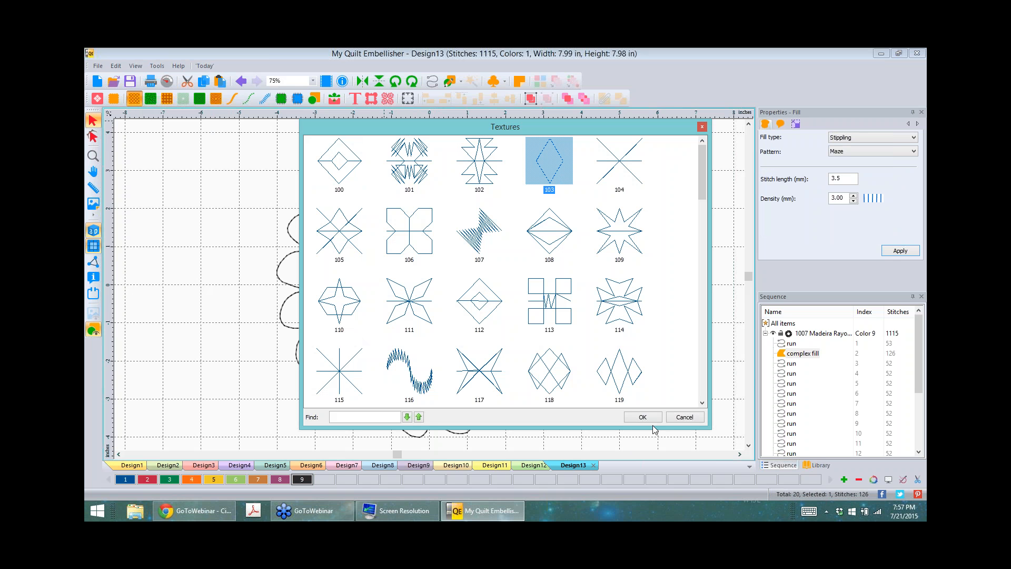
left_click(651, 420)
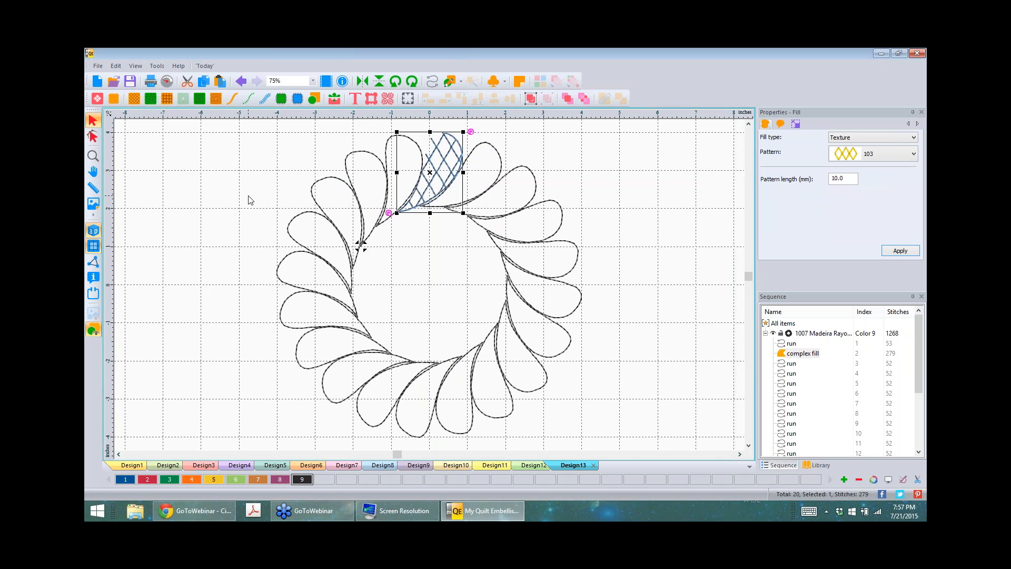
key("ctrl+z")
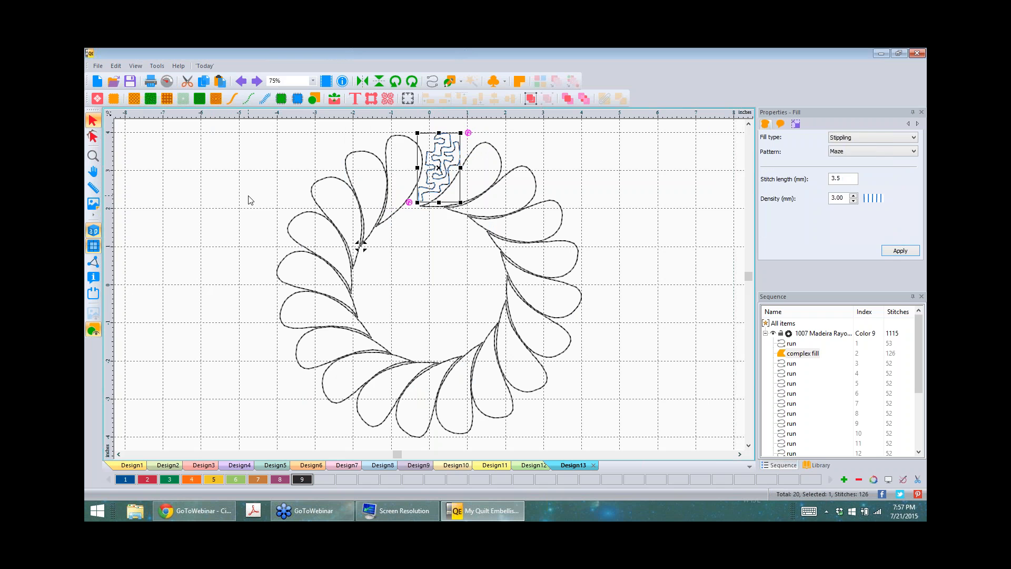
key("ctrl+z")
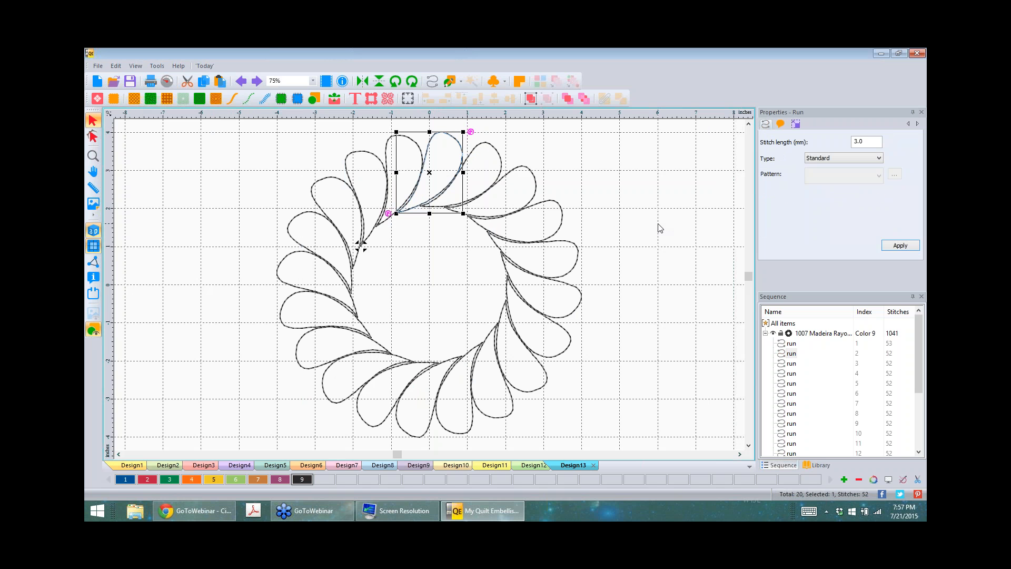